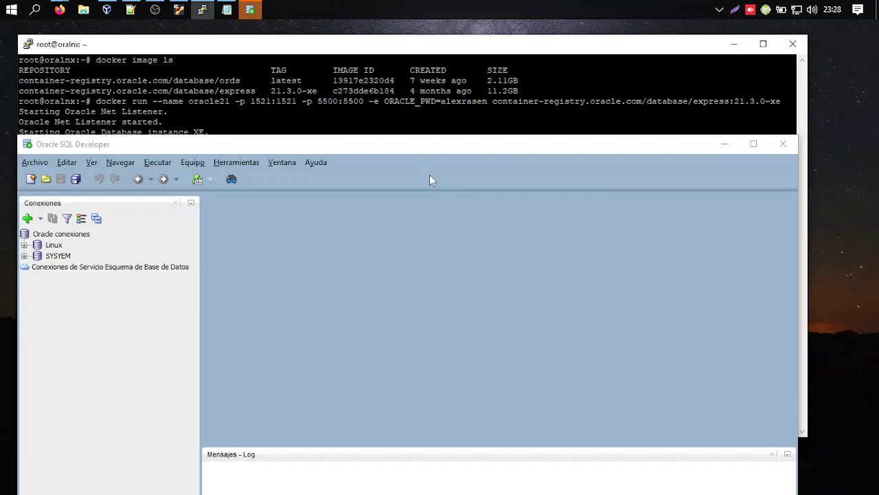
Position SQL Developer and select the root of the Oracle connections list for a new connection.
left_click_drag(422, 144, 481, 59)
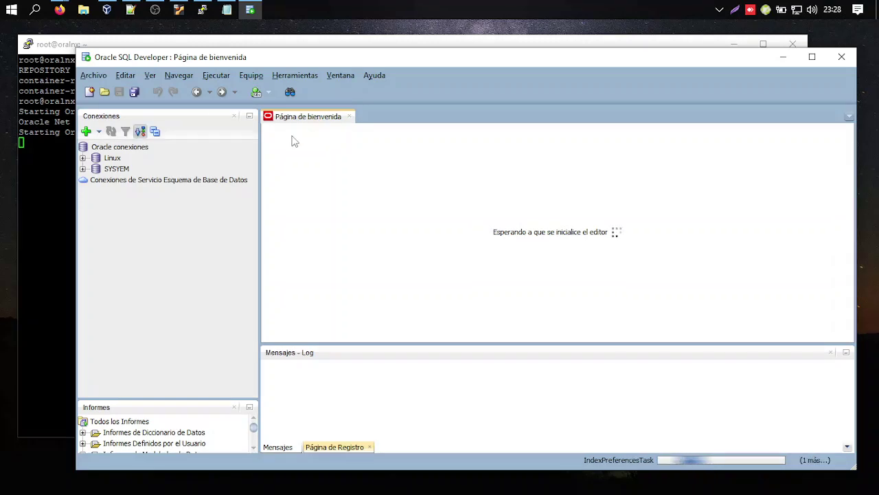
left_click(120, 149)
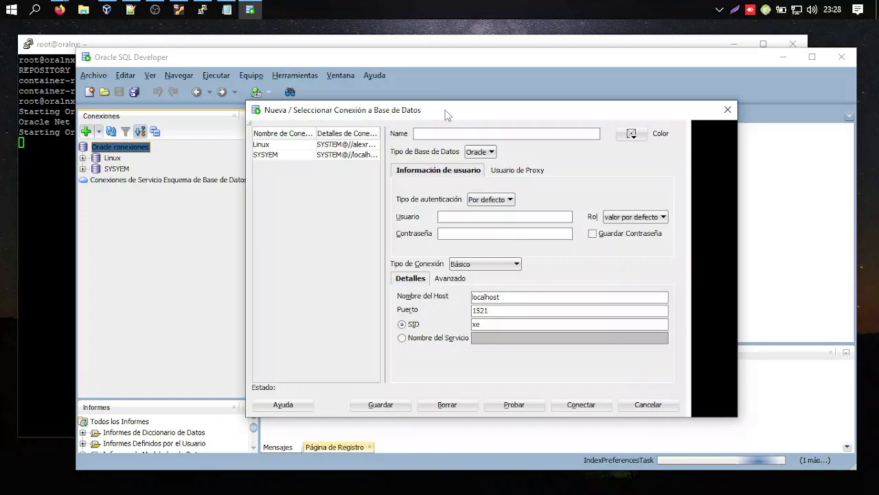
Enter the connection name, user SYS and the password, and tick Guardar Contraseña.
left_click_drag(456, 115, 373, 113)
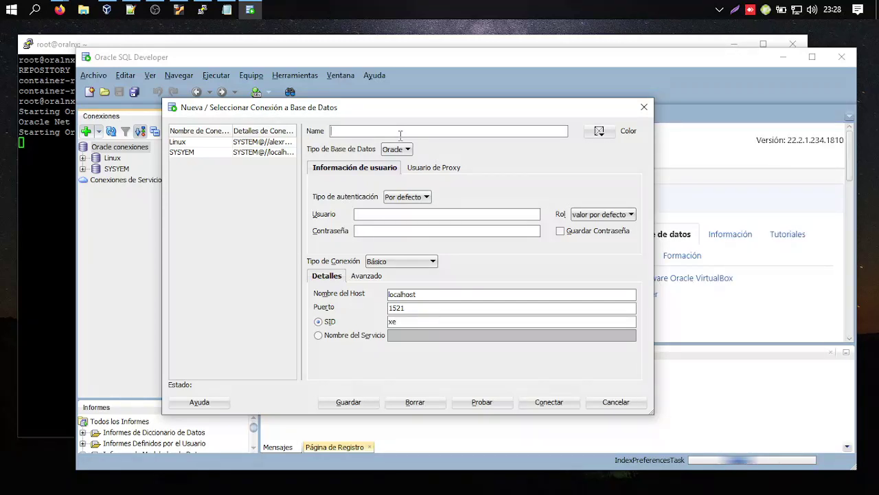
type("AlexRasenA")
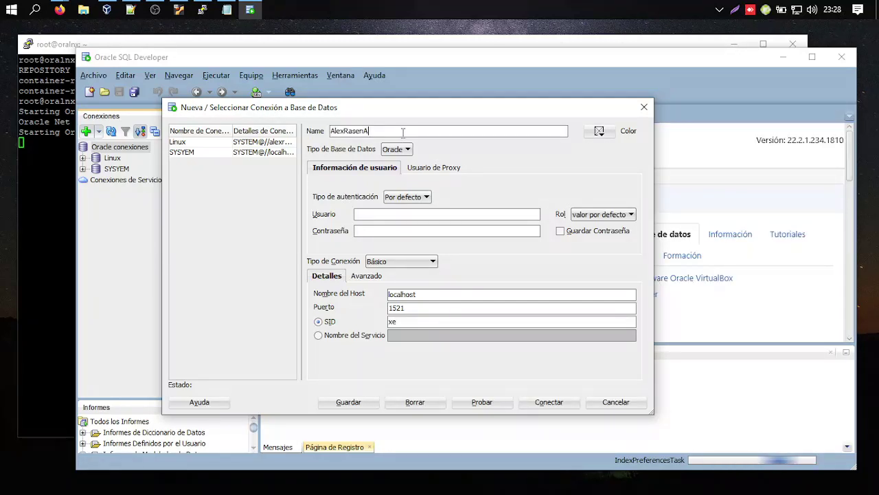
key("BackSpace")
type("L")
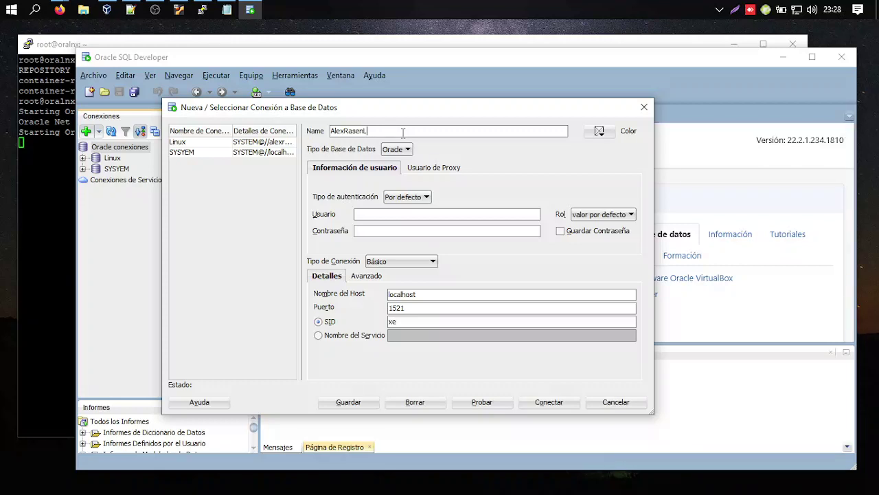
type("inux")
left_click(395, 214)
type("SYS")
key("Tab")
key("Tab")
left_click(561, 231)
Replace localhost in Nombre del Host with the remote server's domain name.
left_click(434, 292)
left_click_drag(435, 293, 375, 297)
left_click_drag(440, 295, 350, 296)
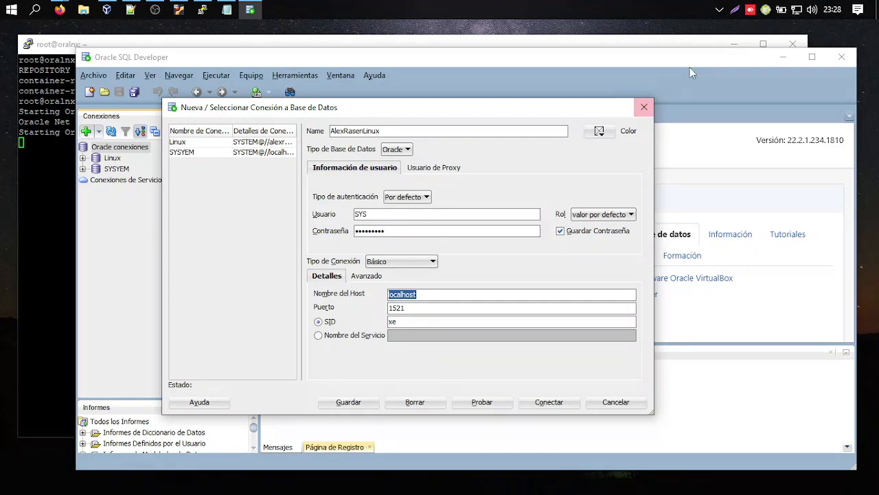
left_click(389, 294)
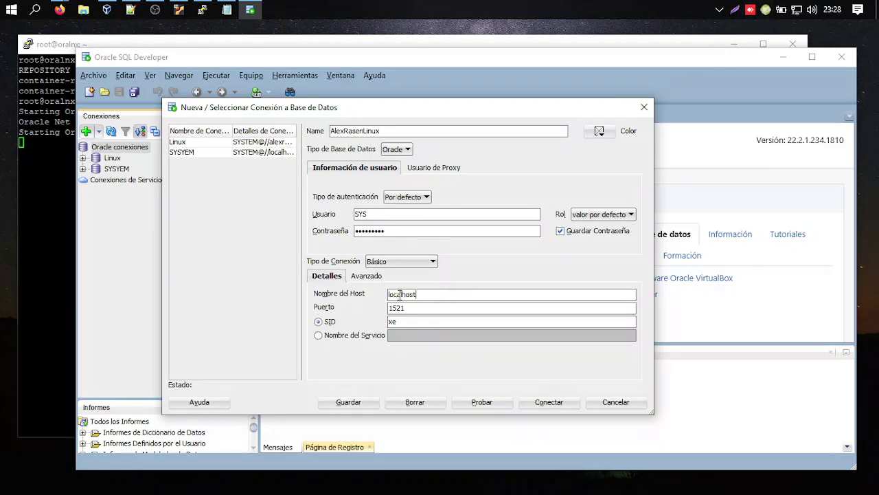
left_click_drag(416, 295, 348, 303)
type("alezx")
key("BackSpace")
key("BackSpace")
type("xrasen")
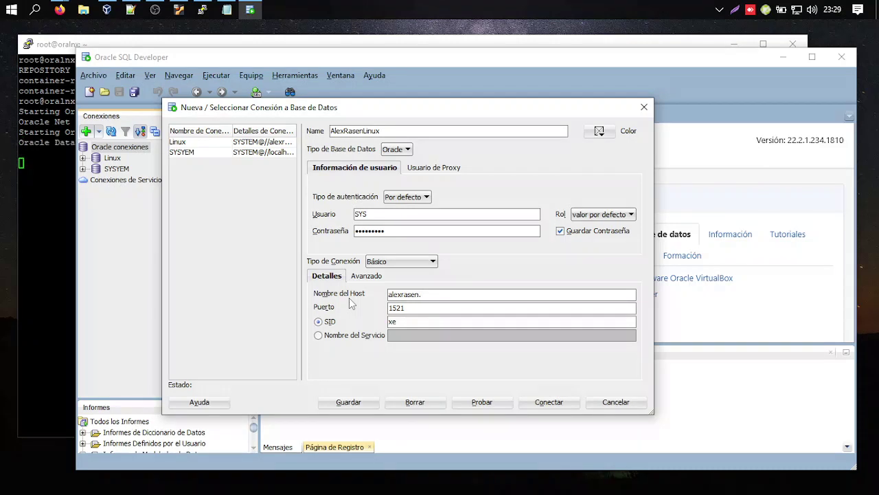
type(".onedoud.cl")
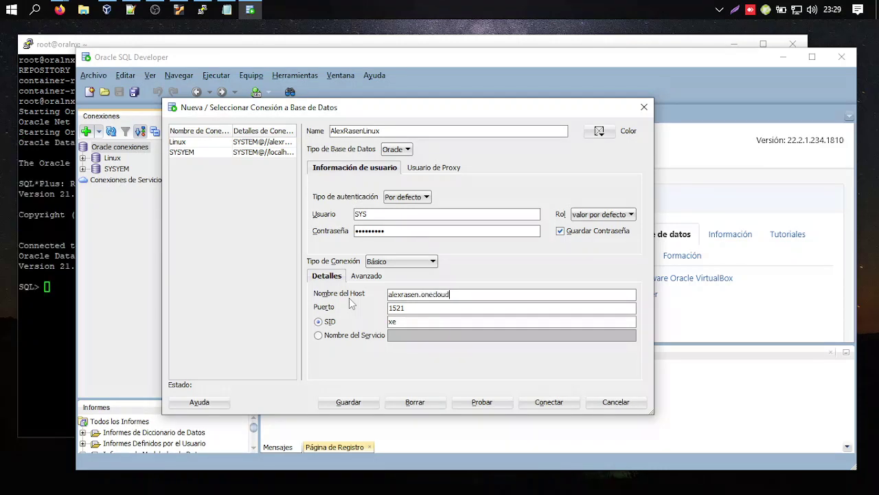
left_click(261, 42)
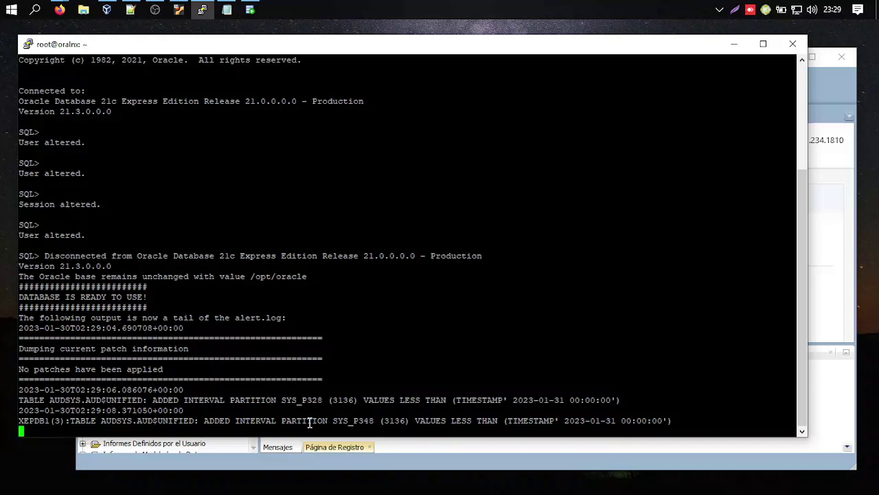
left_click(834, 89)
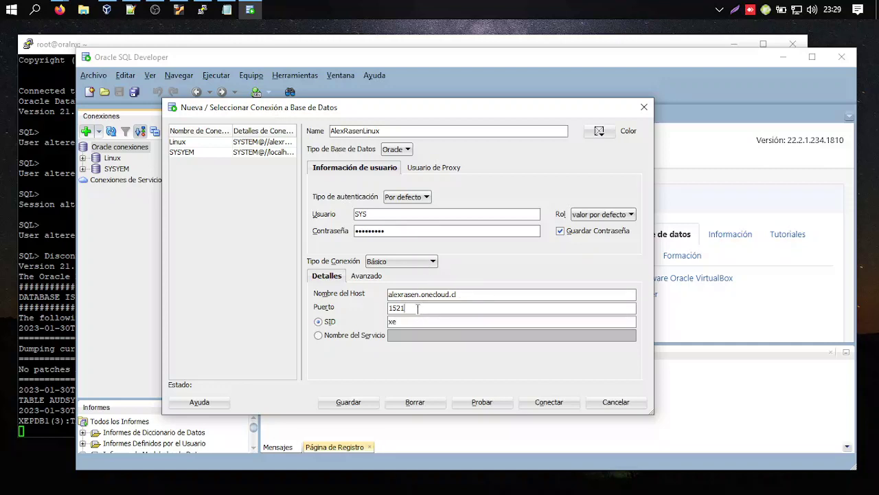
left_click_drag(418, 309, 342, 309)
Set the port to 1522 and service name xepdb1, then test the connection.
left_click(415, 309)
left_click_drag(442, 308, 346, 308)
left_click(391, 309)
double_click(402, 307)
left_click(426, 308)
left_click_drag(425, 307, 367, 307)
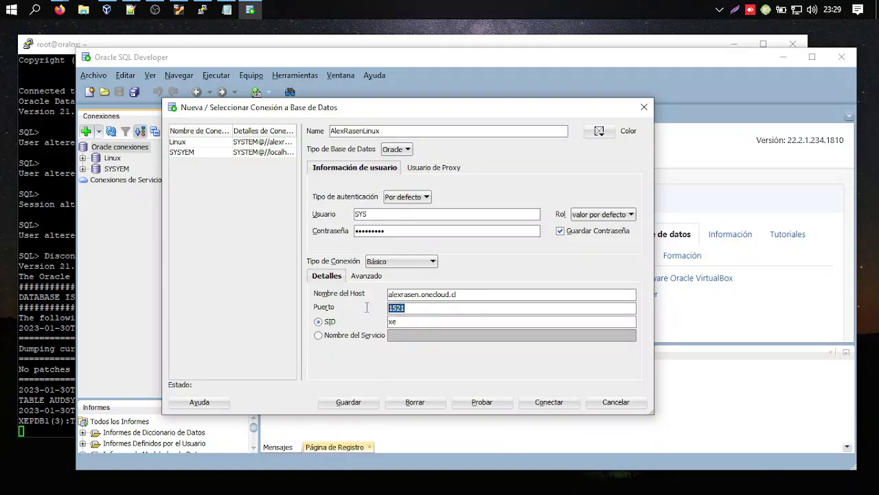
left_click(421, 307)
double_click(423, 308)
left_click(408, 308)
left_click(362, 335)
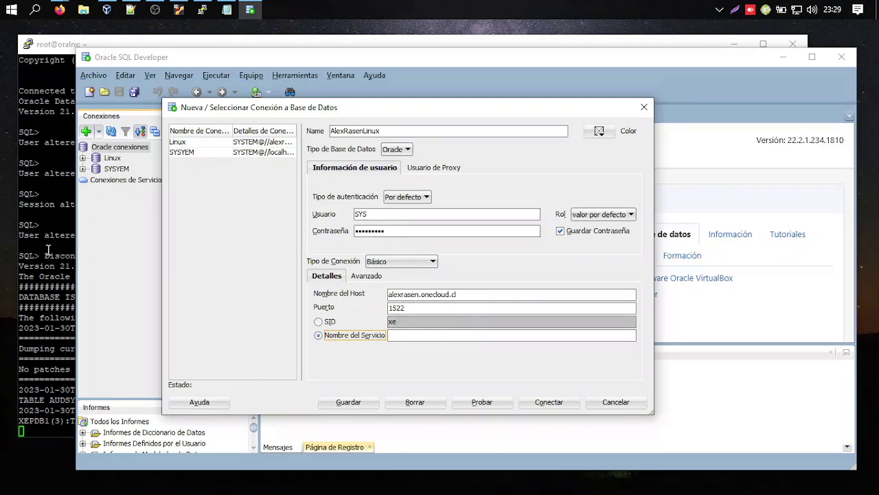
left_click(62, 75)
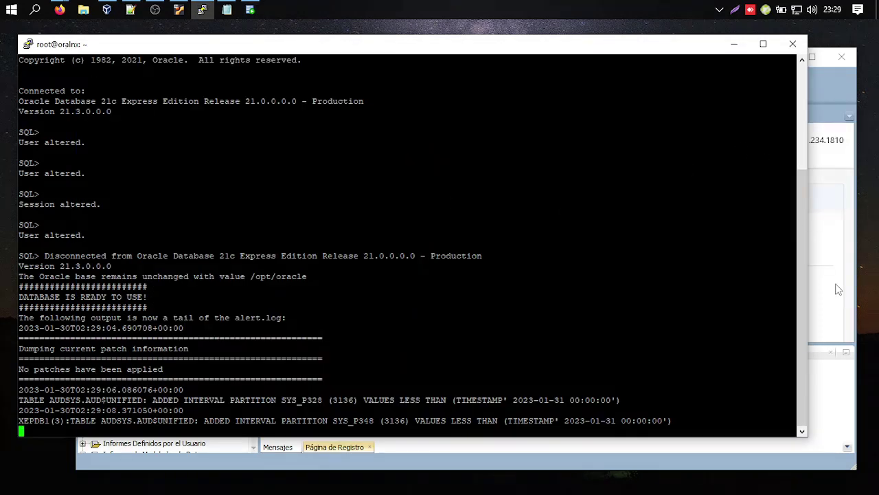
left_click(834, 289)
left_click(441, 335)
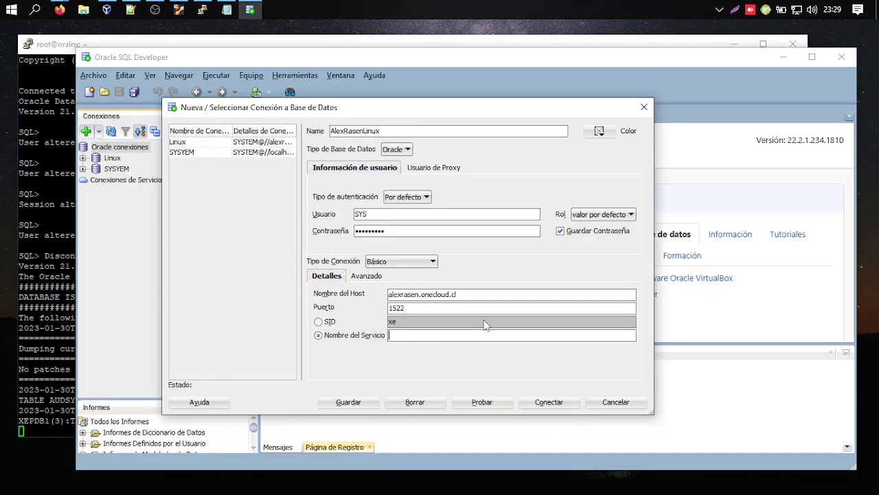
left_click(330, 323)
left_click(347, 336)
left_click(411, 337)
type("xepdb1")
left_click(483, 403)
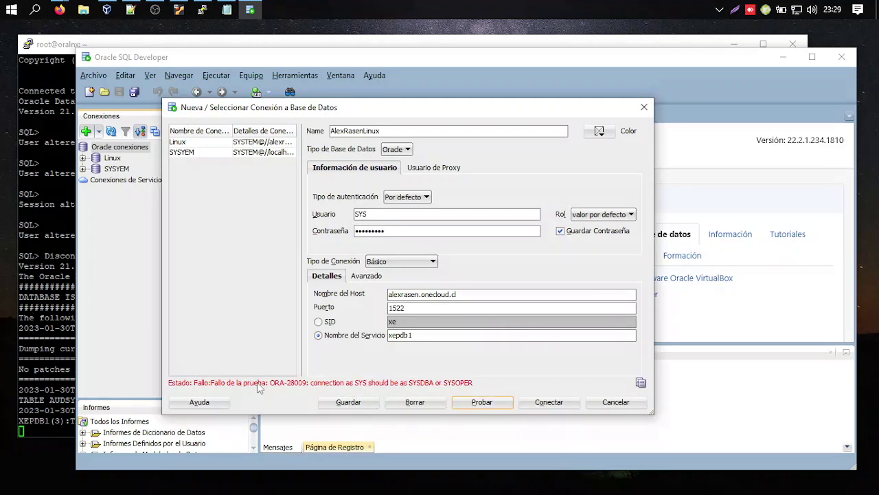
Change the user to system, retest the connection successfully, and save it.
left_click_drag(387, 215, 334, 217)
type("system")
left_click(477, 405)
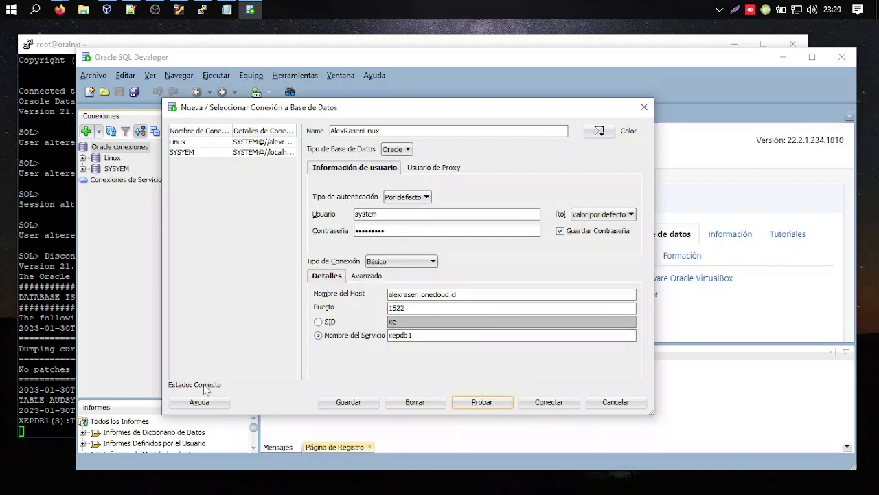
left_click(408, 215)
double_click(407, 230)
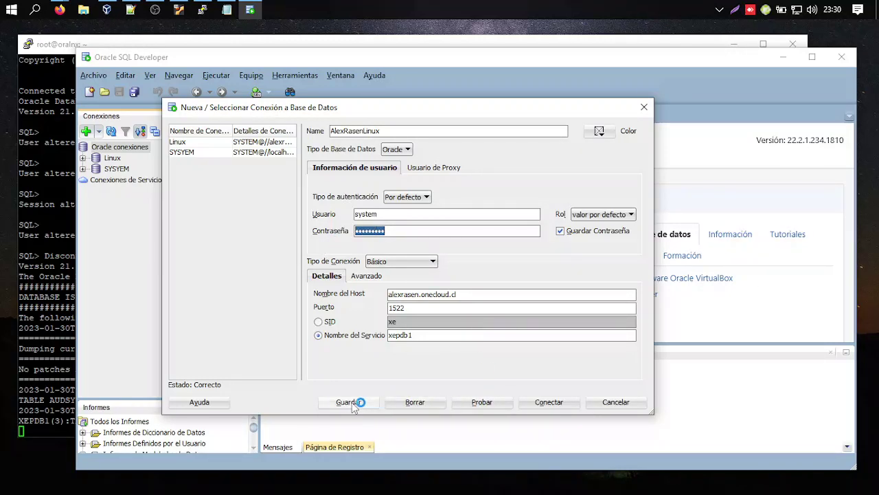
left_click(495, 402)
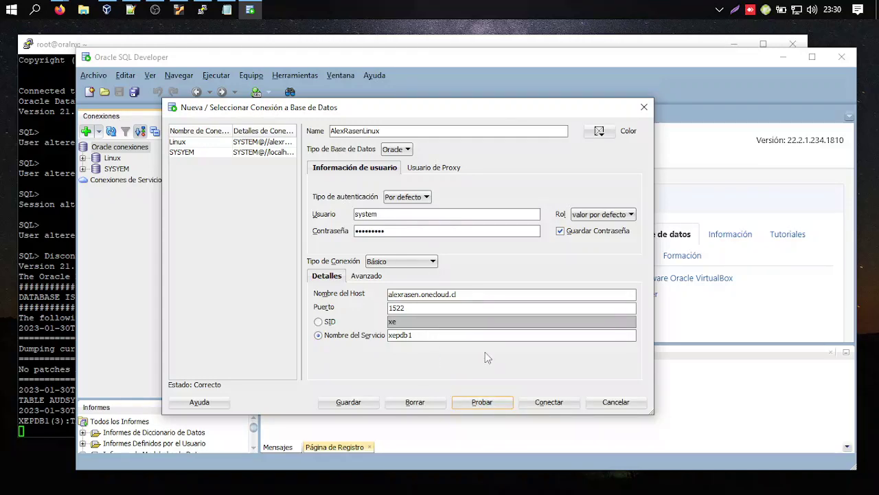
left_click(347, 401)
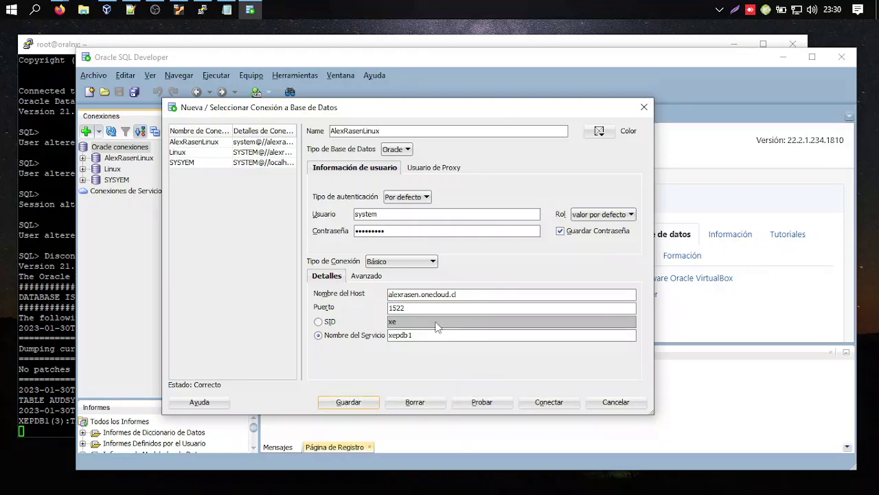
Connect with the new connection and browse its object tree.
left_click(549, 403)
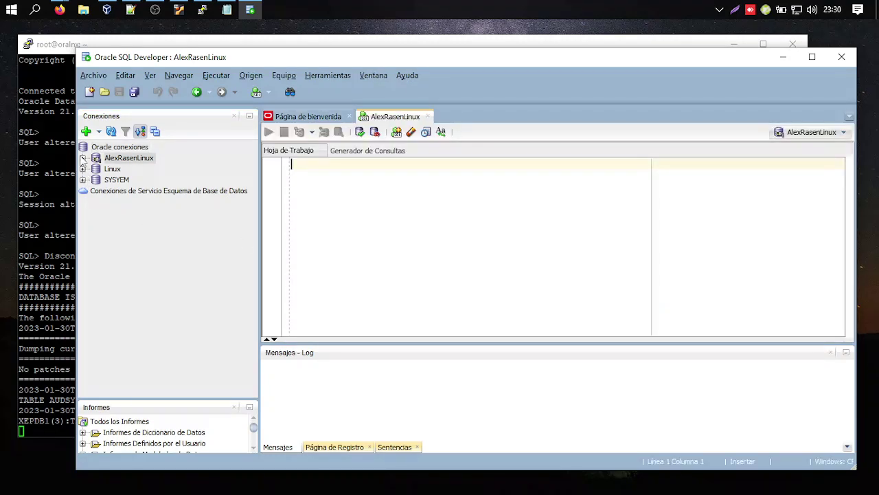
left_click(82, 158)
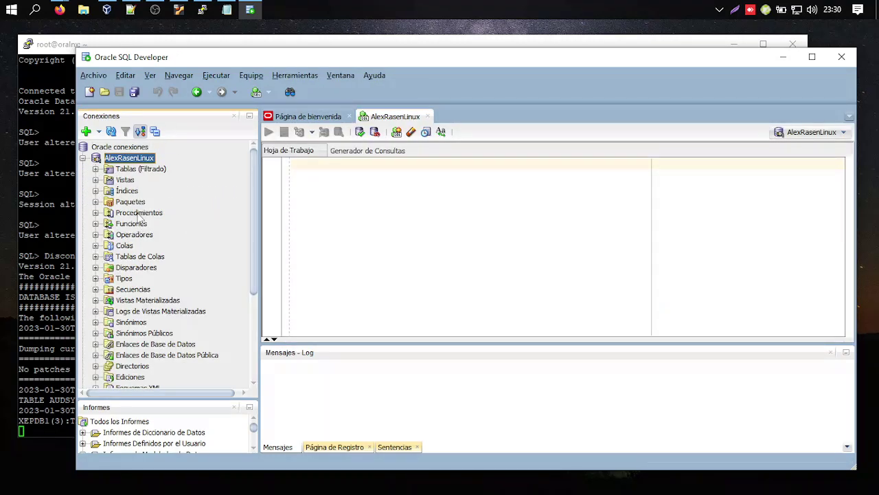
left_click_drag(254, 257, 257, 235)
left_click(82, 158)
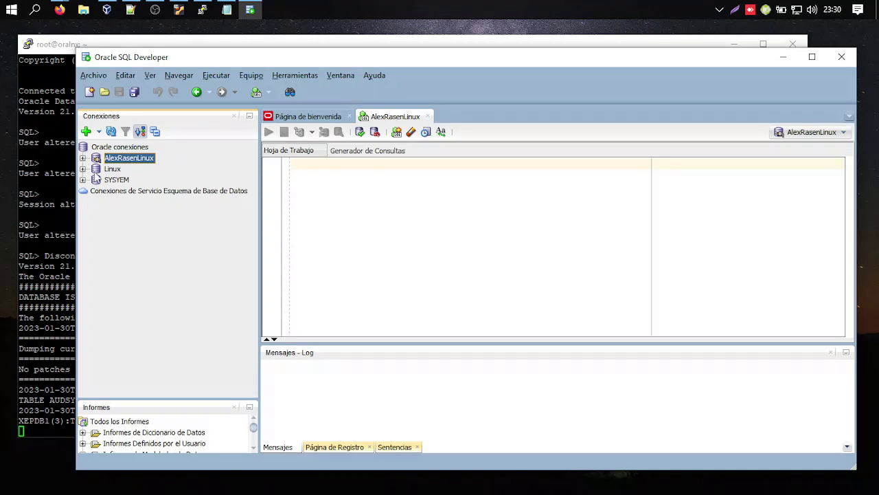
Disconnect the new connection and minimize SQL Developer.
right_click(141, 154)
left_click(172, 153)
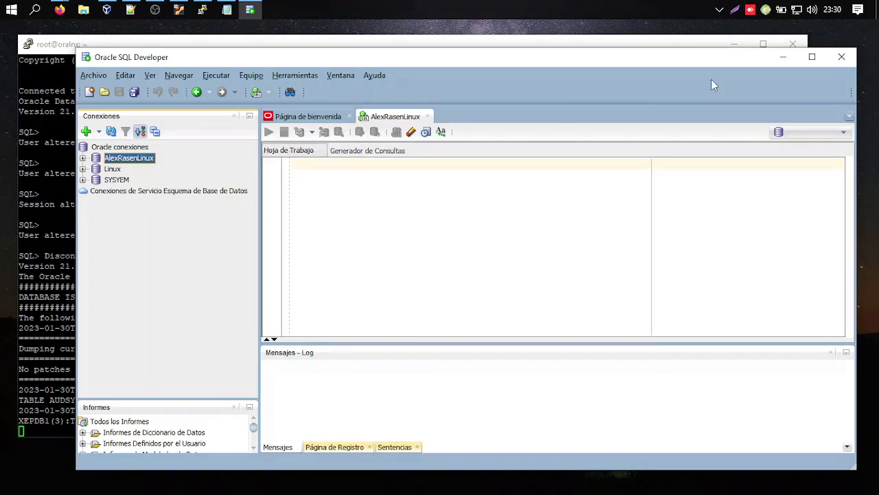
left_click(783, 56)
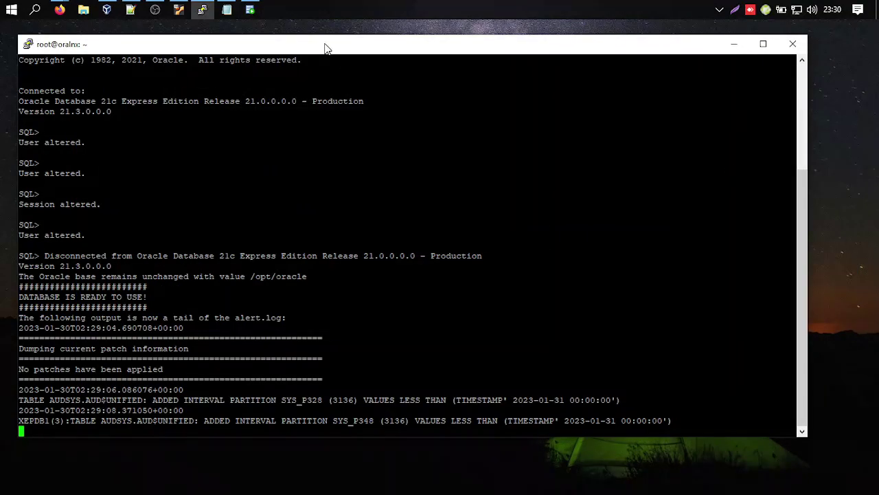
Close the PuTTY terminal session and minimize the Notepad notes.
left_click_drag(326, 48, 324, 53)
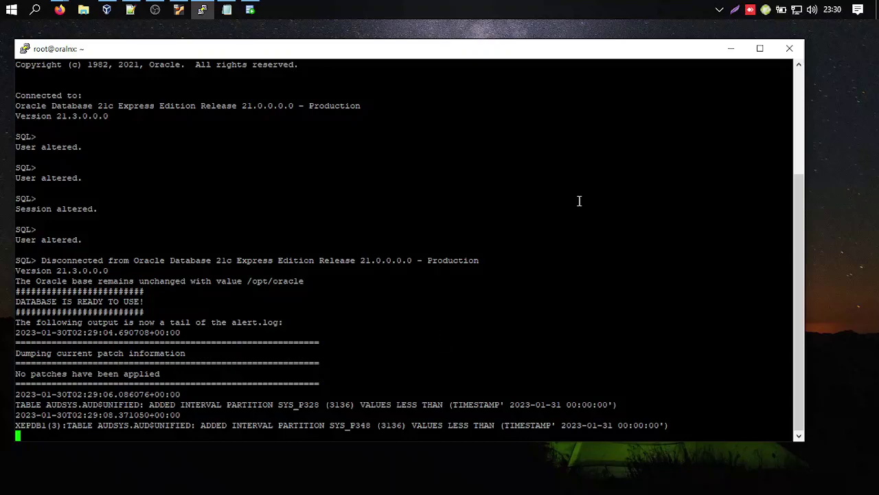
left_click(789, 48)
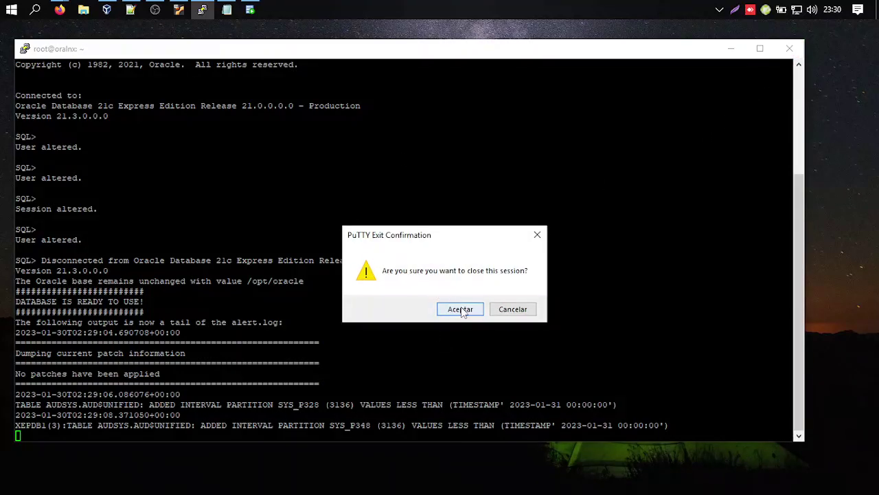
left_click(460, 309)
left_click(641, 200)
left_click(729, 120)
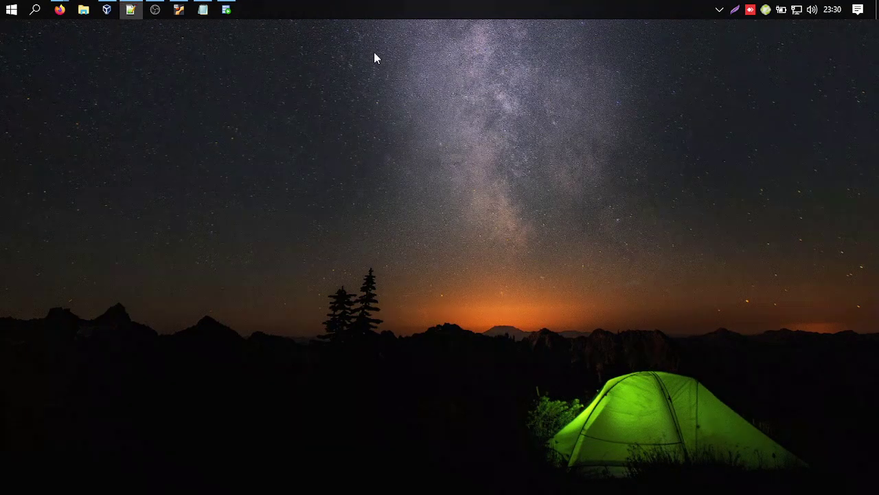
Reconnect the server database connection in SQL Developer, then disconnect it and minimize the window.
left_click(229, 10)
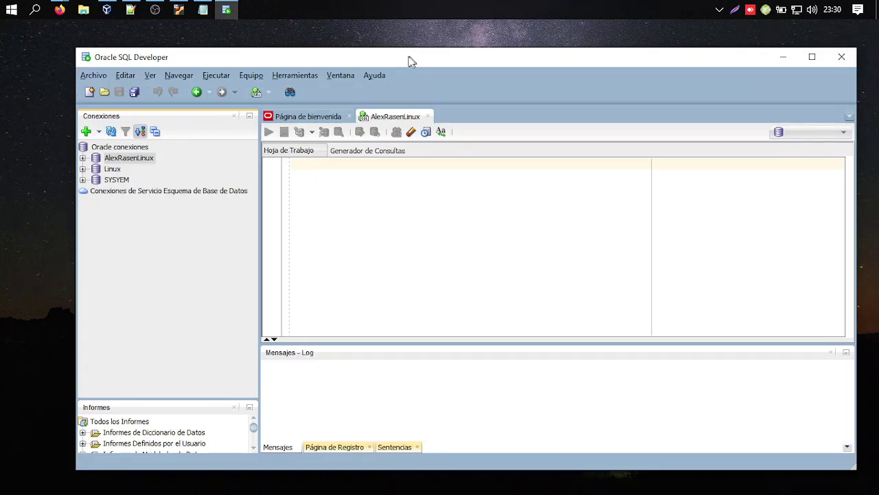
left_click_drag(408, 59, 372, 49)
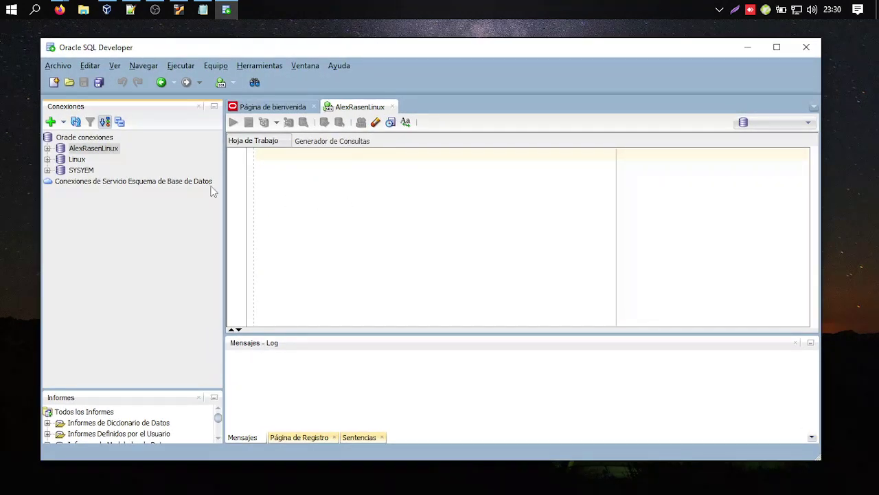
right_click(94, 150)
left_click(122, 158)
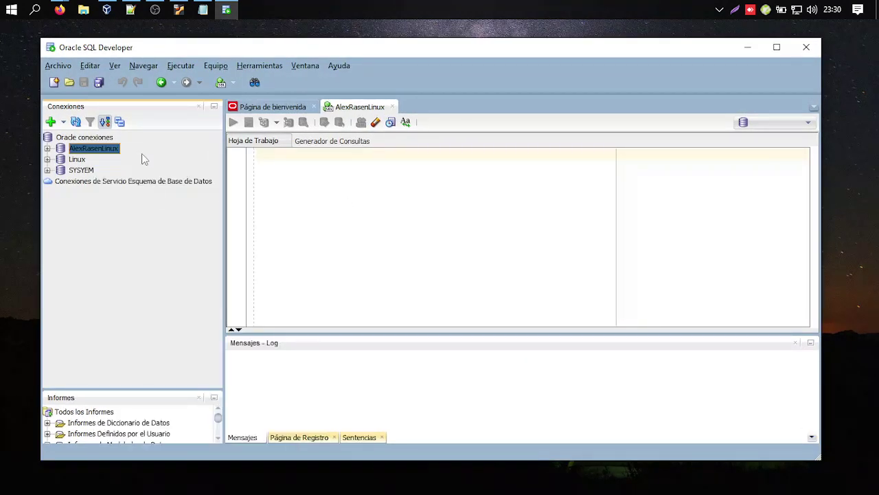
scroll(128, 290, "down", 1)
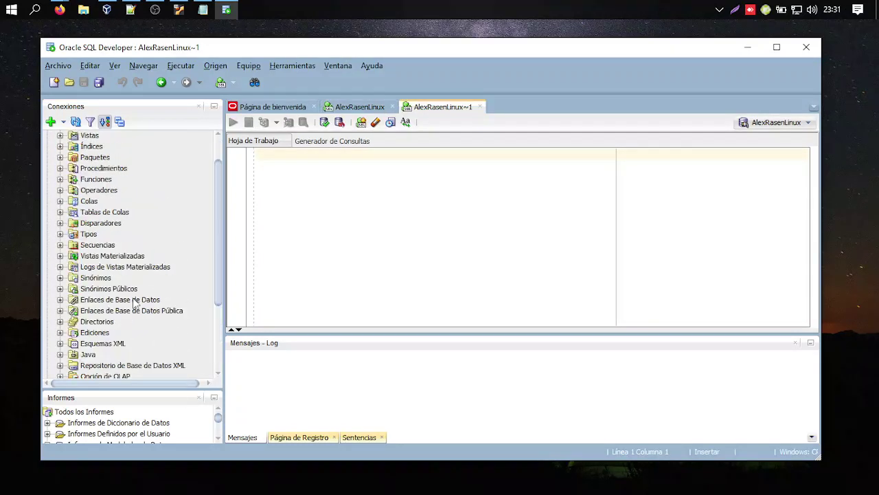
scroll(128, 289, "up", 1)
right_click(88, 149)
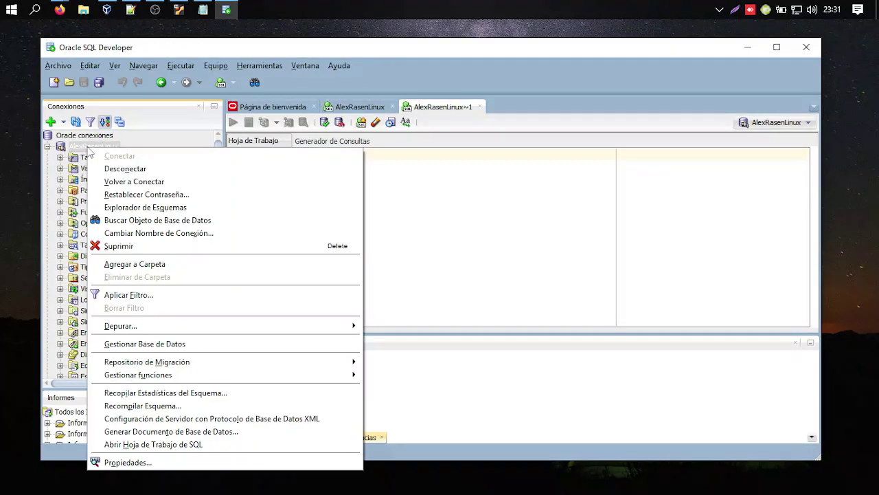
left_click(148, 167)
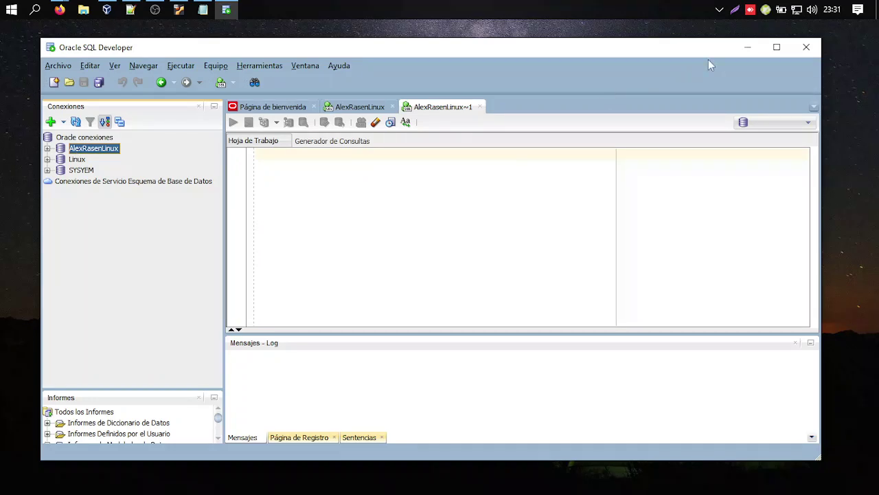
left_click(747, 47)
left_click(11, 9)
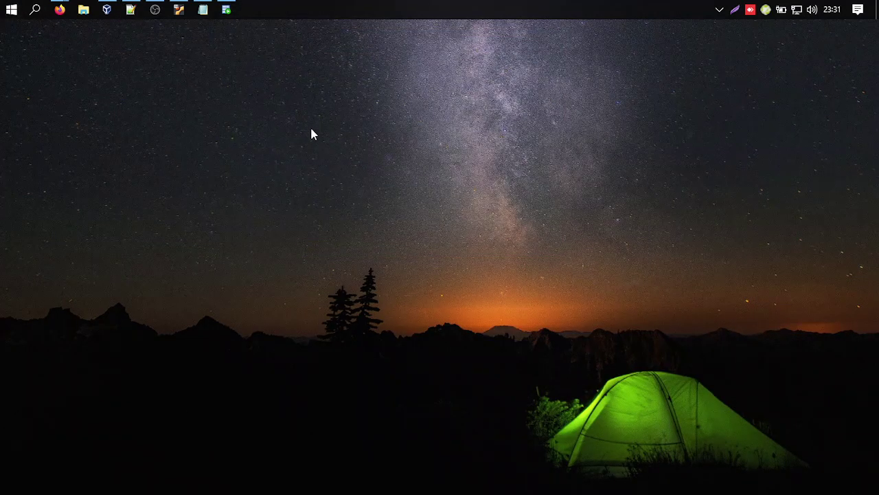
Open the saved OracleLinuxLocal PuTTY session, log in as root, and enlarge the terminal.
left_click(379, 103)
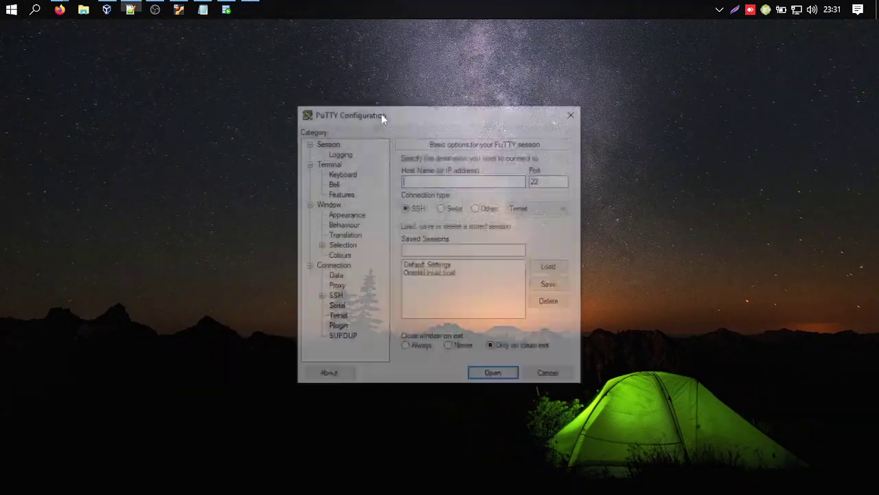
left_click_drag(474, 114, 435, 104)
double_click(405, 263)
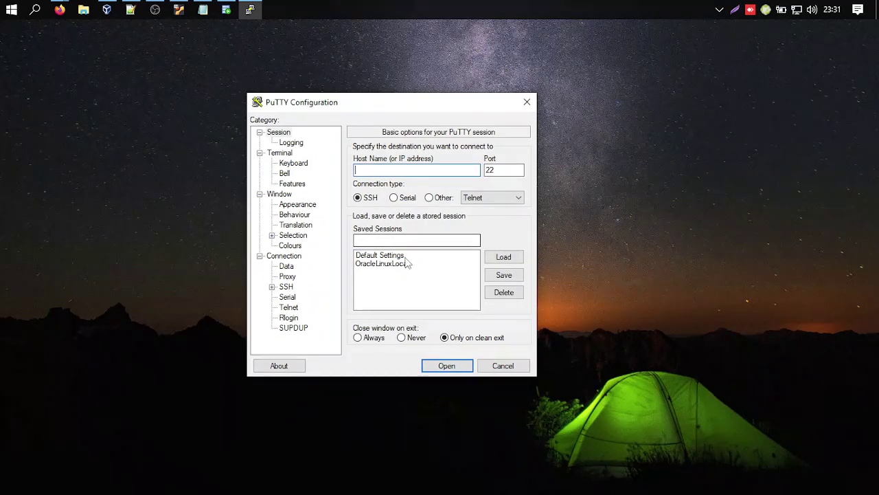
left_click_drag(395, 136, 357, 104)
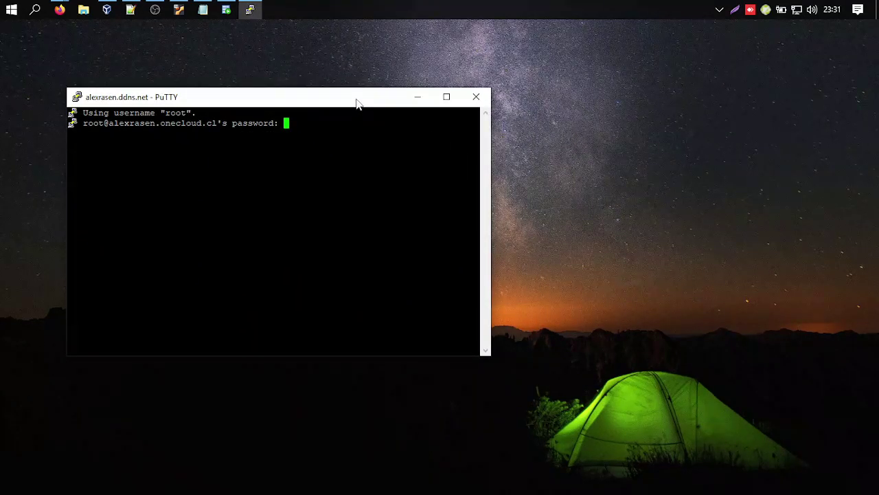
key("Return")
key("alt+Tab")
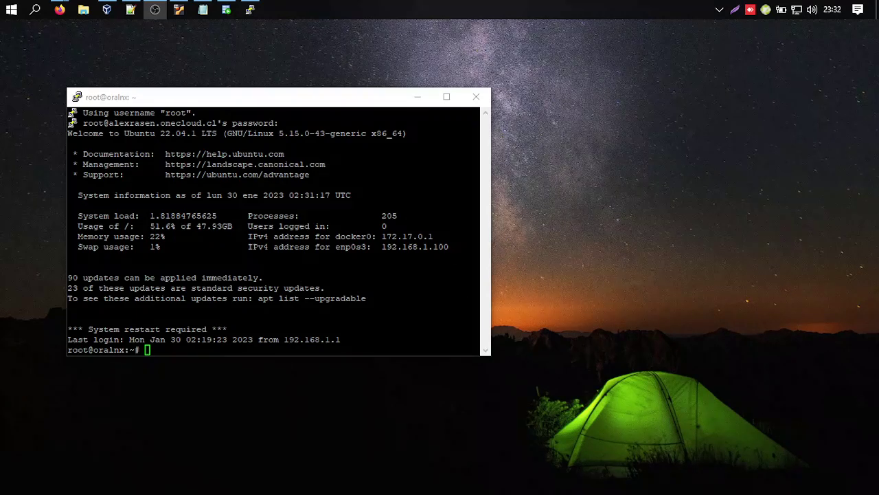
left_click_drag(235, 102, 240, 66)
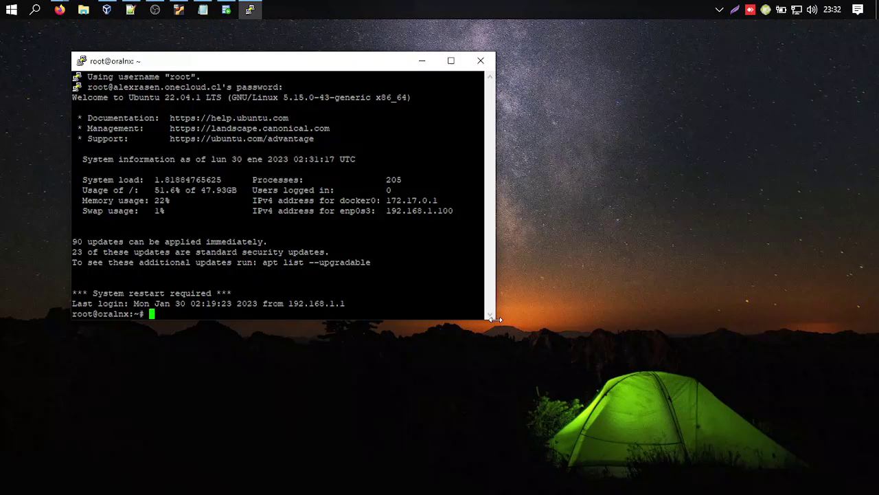
left_click_drag(496, 320, 790, 455)
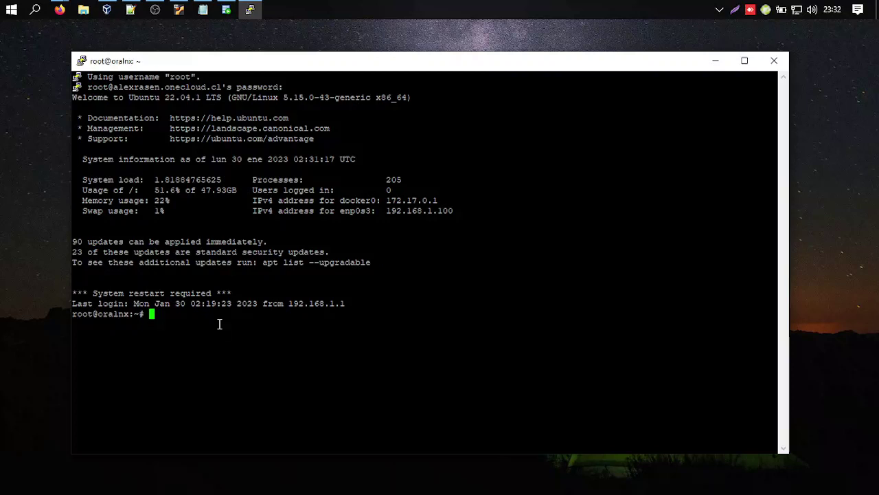
Run docker ps, confirming the oracle21 container is up and healthy.
type("docker ps")
key("Return")
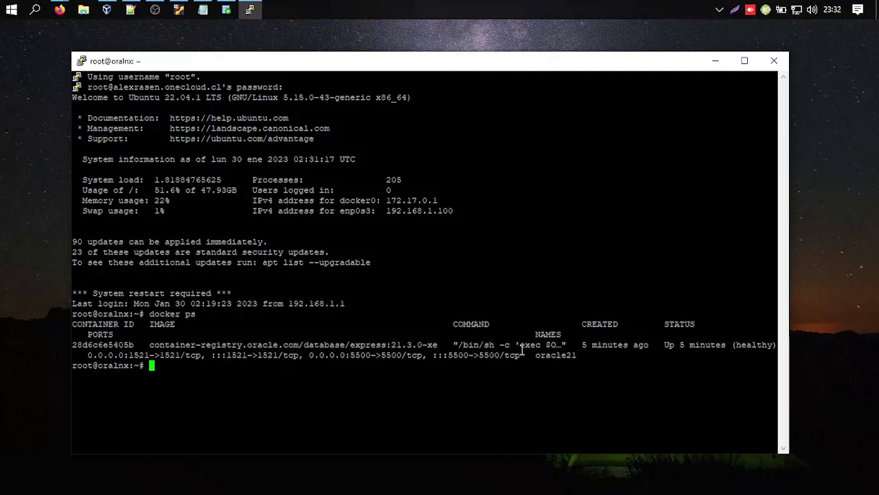
double_click(546, 354)
left_click(498, 371)
Clear the screen, run docker network ls, and copy the bridge network ID.
type("clear")
key("Return")
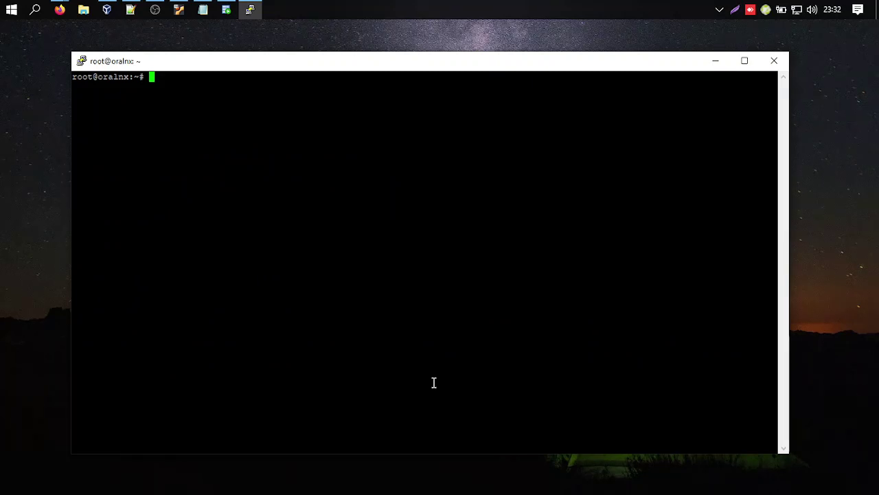
type("docker network ls")
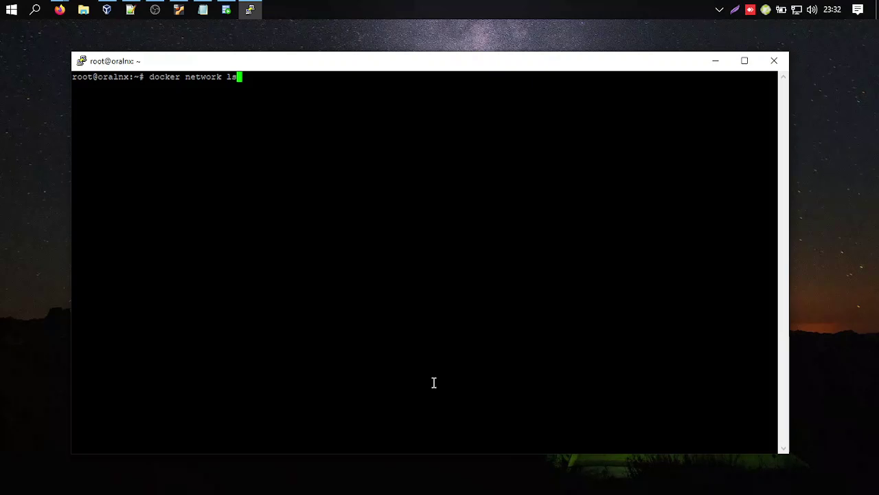
key("Return")
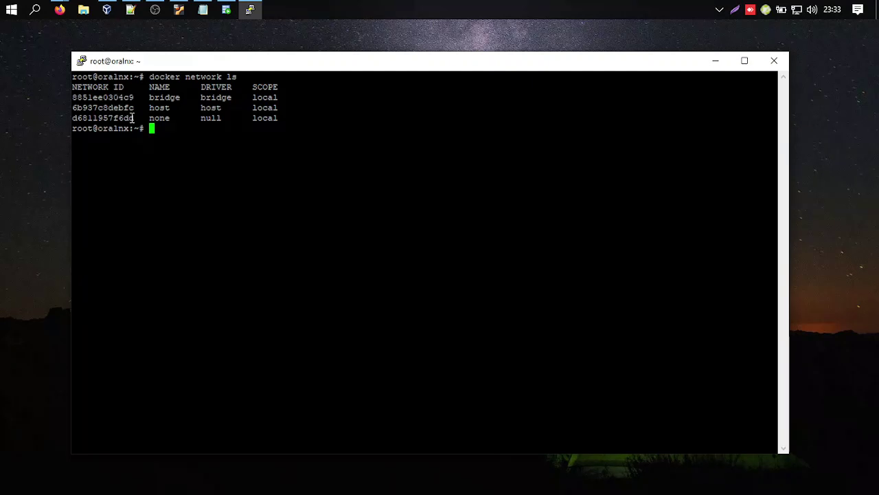
double_click(115, 97)
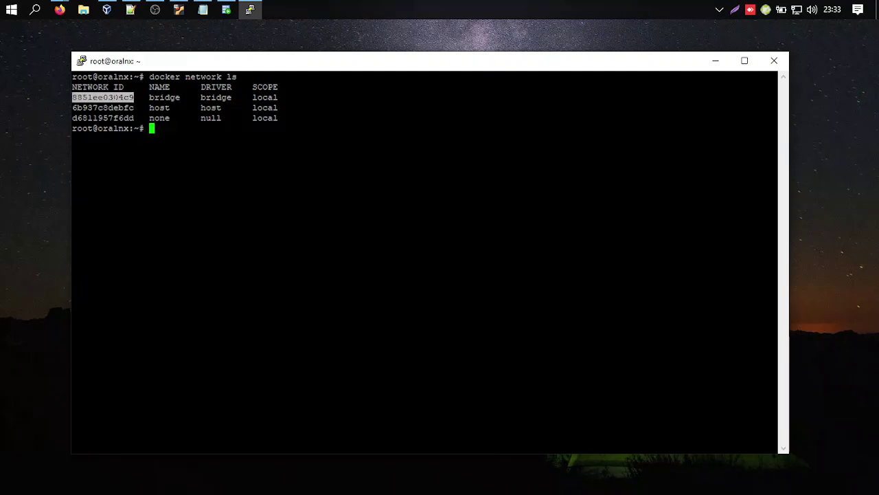
left_click(160, 97)
double_click(115, 98)
key("ctrl+c")
left_click(197, 138)
Run docker network inspect on bridge network 8851ee0304c9.
type("doc")
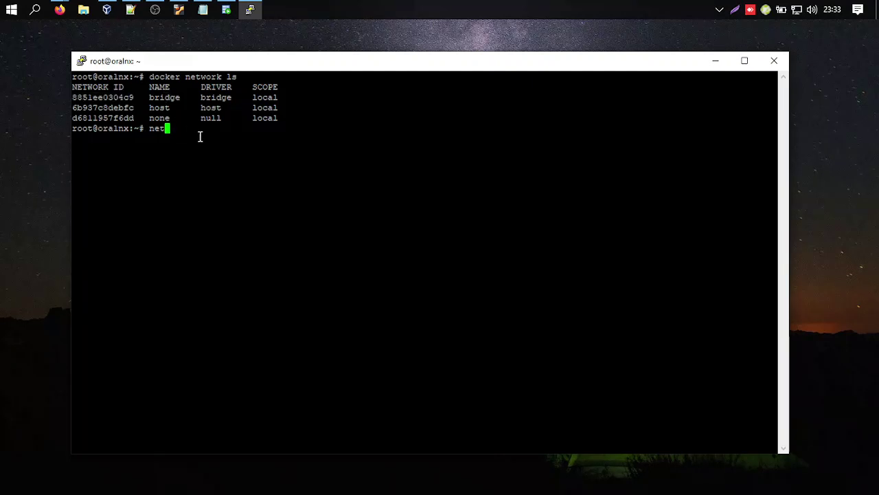
key("BackSpace")
key("BackSpace")
key("BackSpace")
type("docker network inspect")
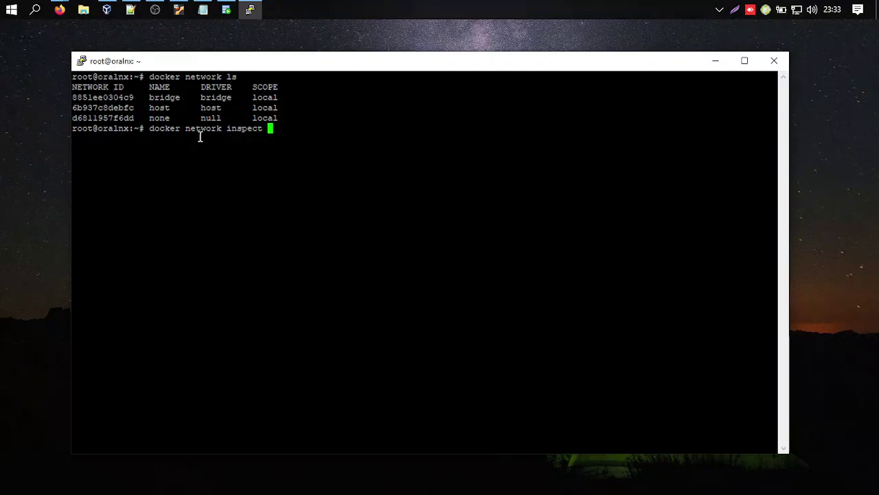
double_click(115, 98)
right_click(115, 101)
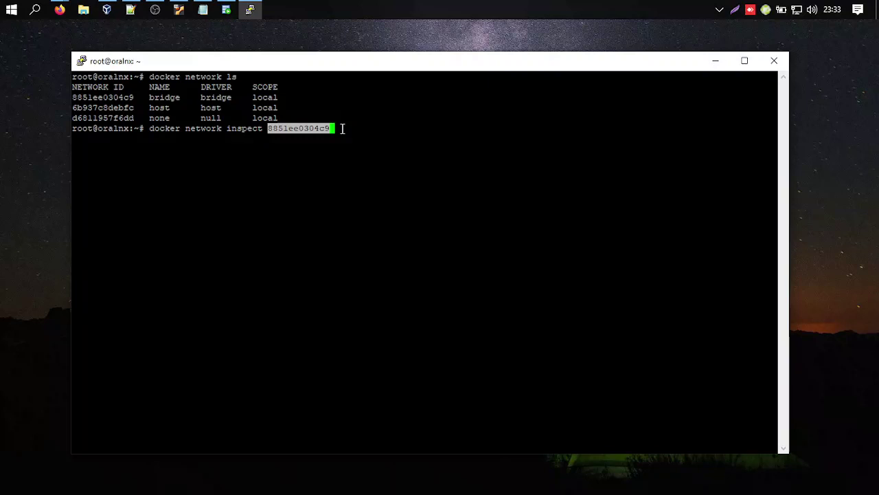
key("Return")
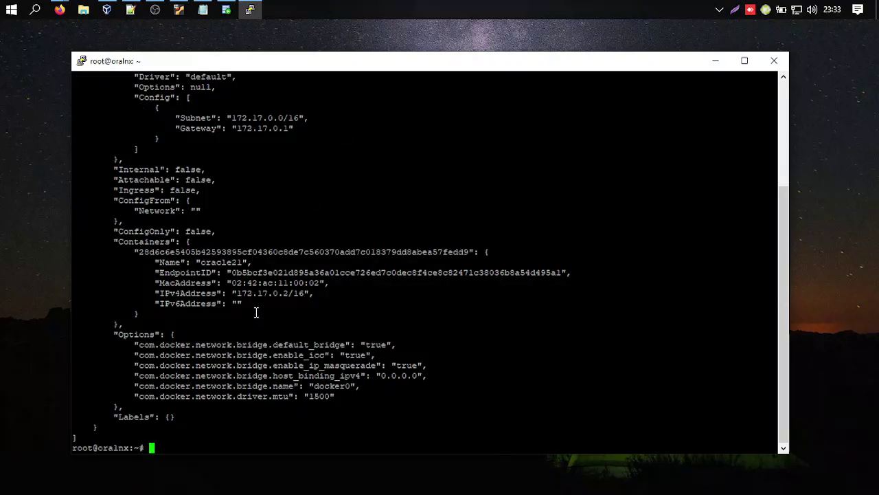
Replace the old docker run command in Notepad with the note 'IP: 172.17.0.2'.
left_click_drag(237, 293, 281, 294)
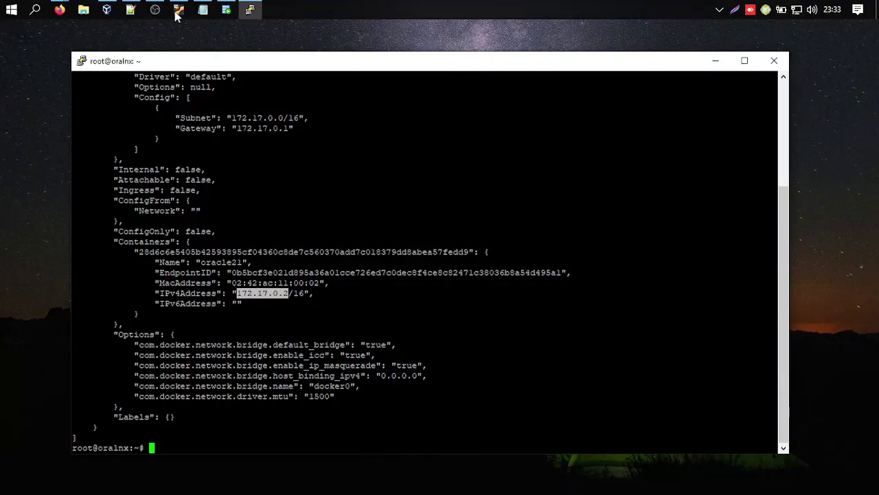
left_click(203, 10)
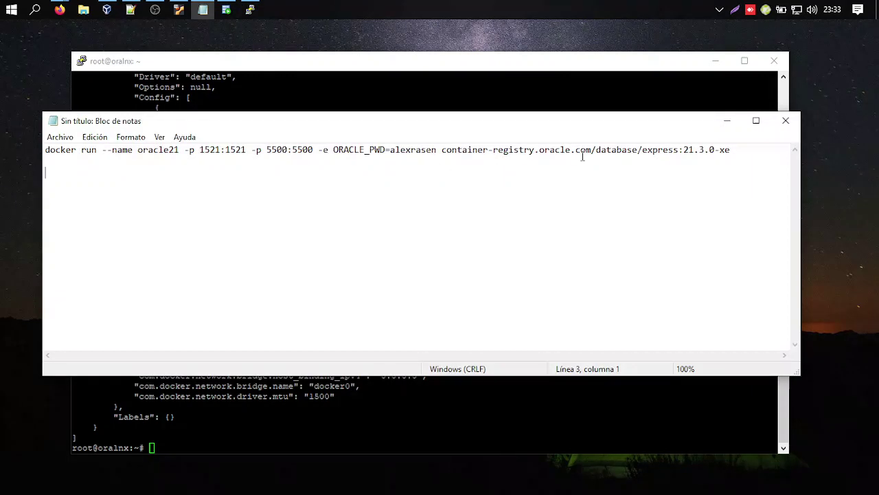
left_click_drag(46, 155, 230, 205)
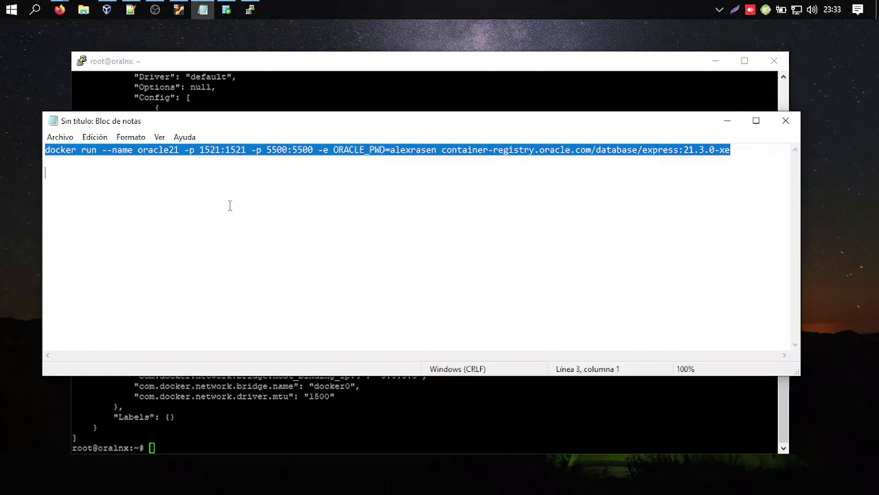
key("ctrl+x")
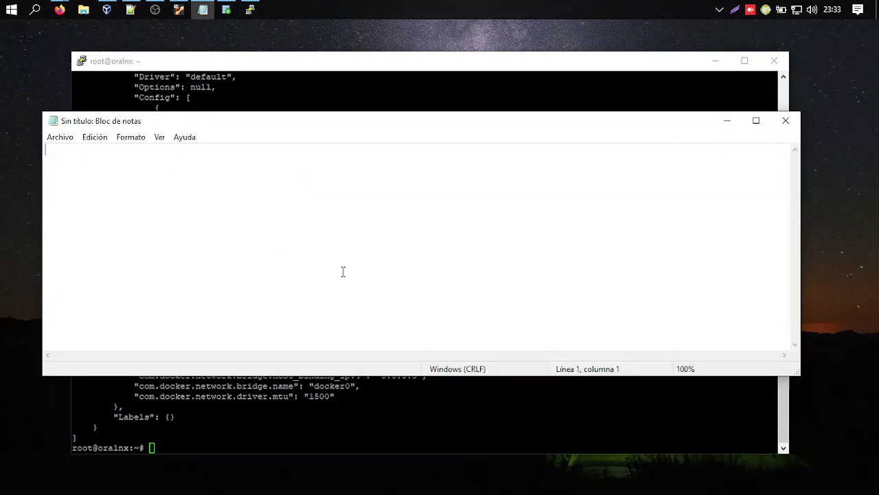
type("IP: 172.17.0.2")
key("Return")
key("Return")
key("Return")
Clear the PuTTY terminal screen with clear.
left_click(459, 70)
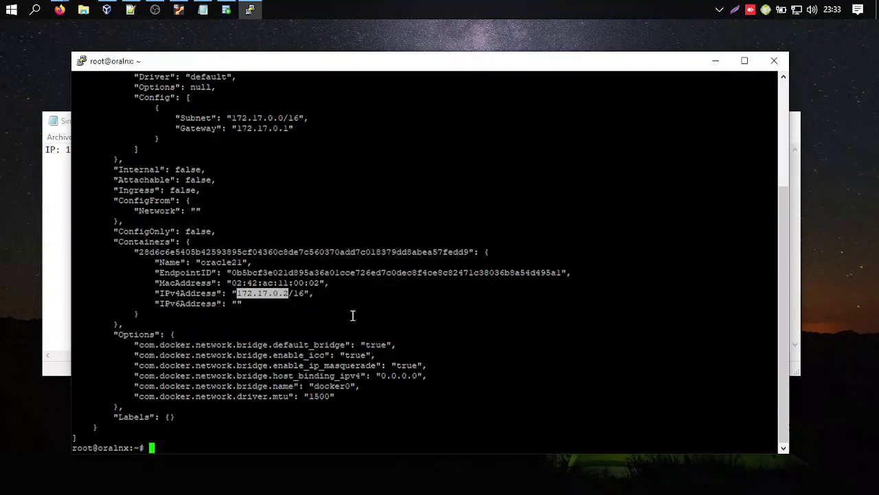
type("clear")
key("Return")
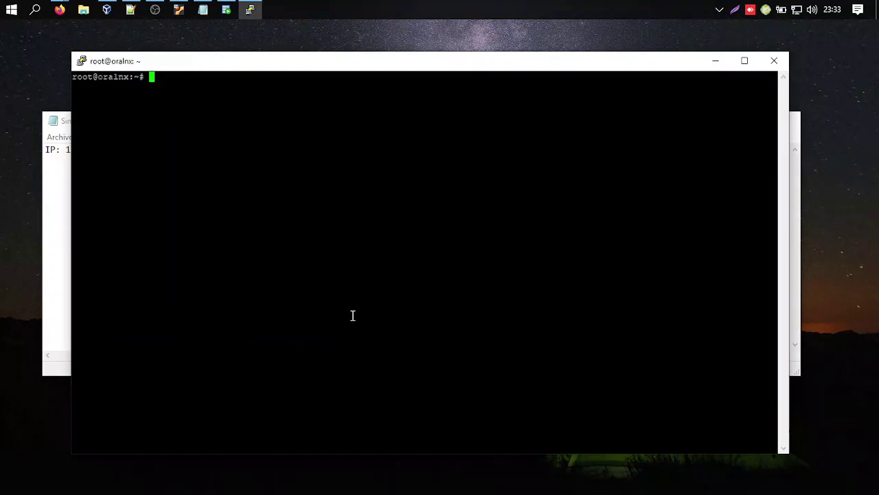
Run mkdir ords_secrets in root's home directory, then bring Notepad forward.
type("mkdir ords_")
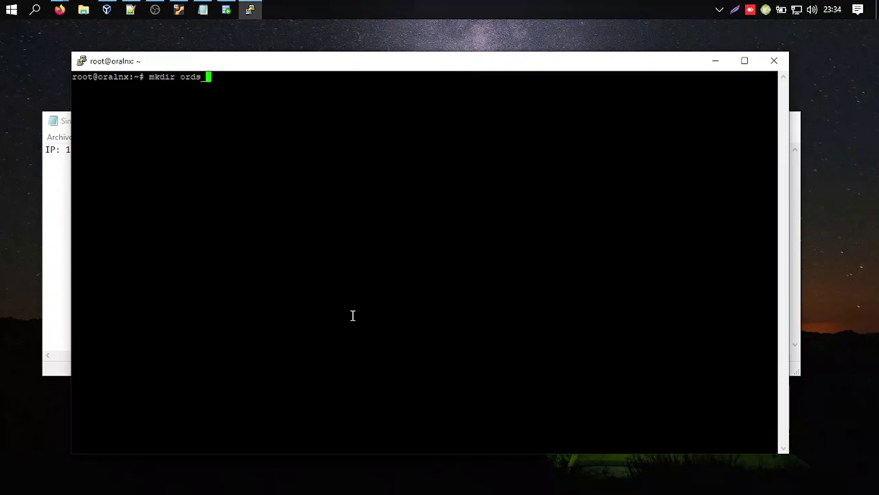
type("secrets")
key("Return")
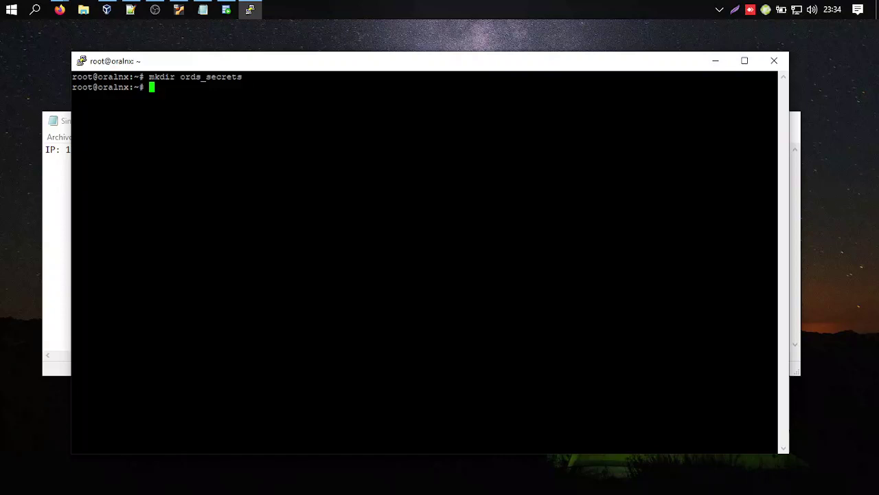
left_click(49, 194)
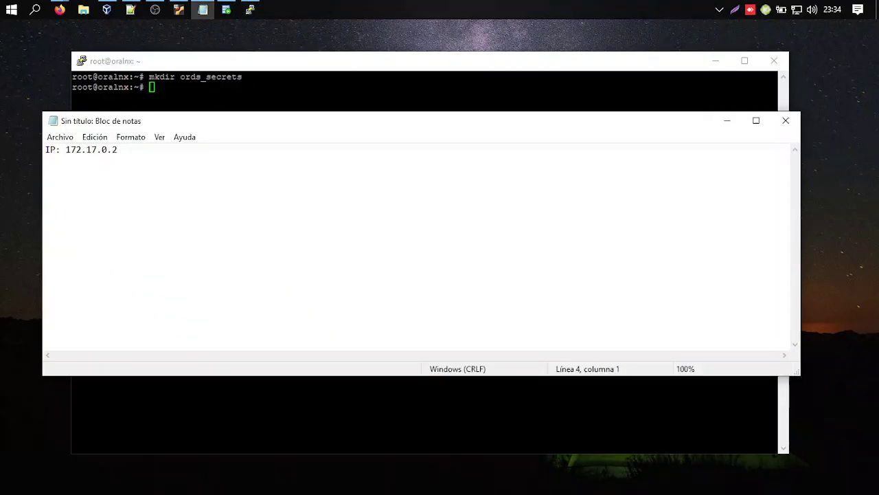
key("alt+Tab")
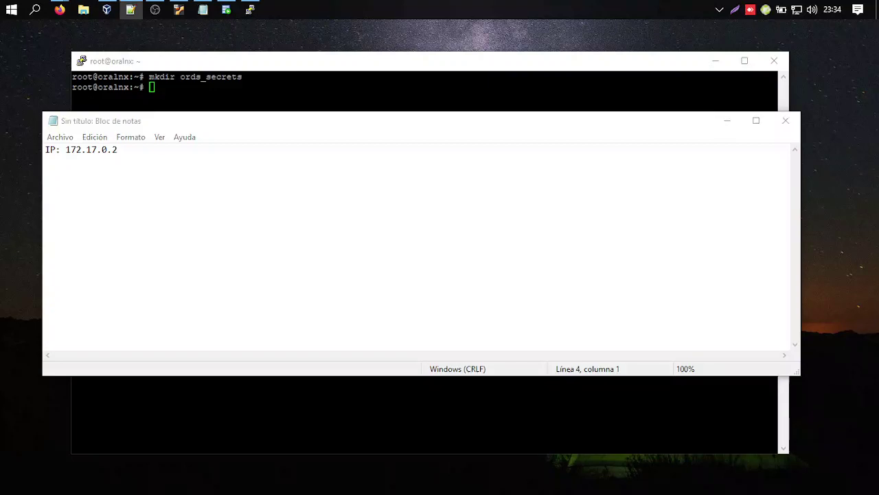
Paste the CONN_STRING echo command into the notes and review its sys user and password.
key("alt+Tab")
key("ctrl+v")
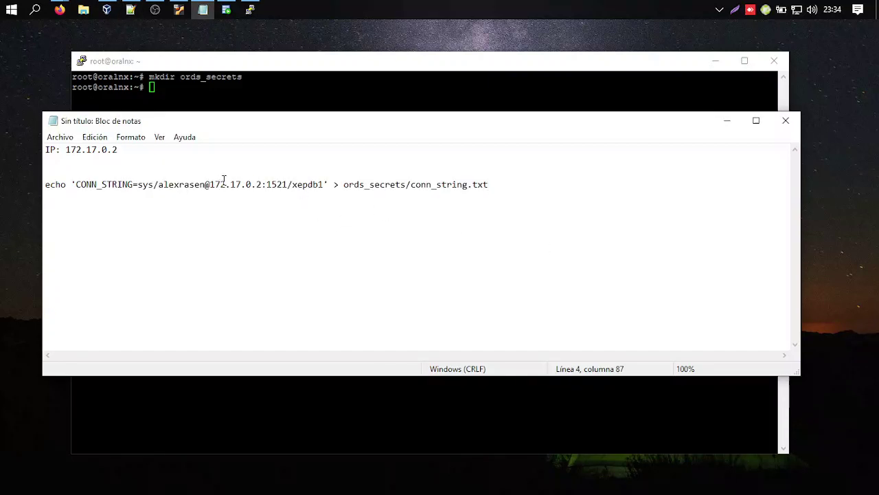
left_click_drag(45, 184, 327, 185)
left_click(133, 184)
left_click_drag(74, 184, 509, 195)
left_click(185, 187)
double_click(131, 185)
left_click_drag(154, 184, 138, 184)
double_click(158, 184)
left_click_drag(158, 184, 294, 186)
left_click(313, 184)
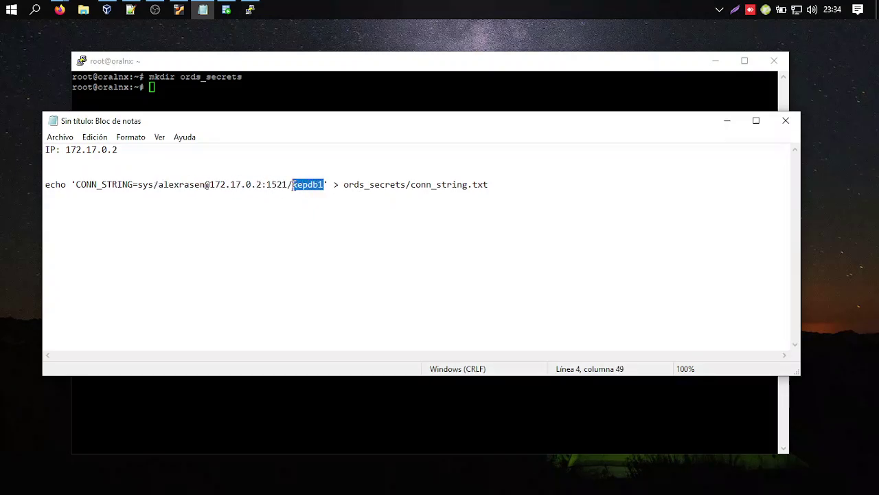
Walk through the connection string's IP 172.17.0.2, port 1521 and xepdb1 service name.
left_click(228, 184)
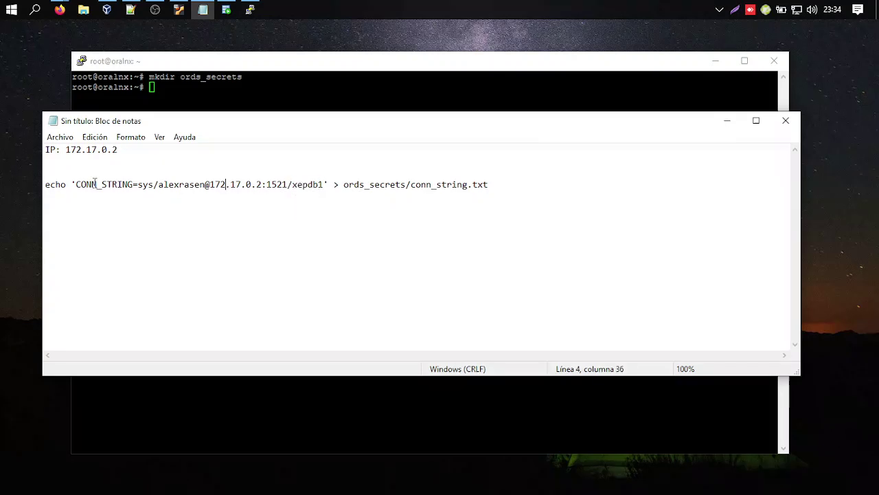
left_click_drag(71, 184, 324, 179)
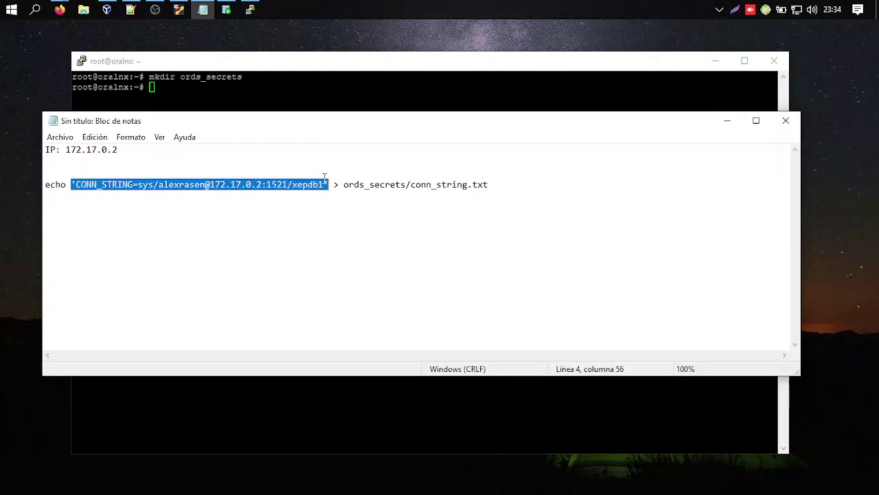
left_click(208, 184)
left_click(156, 184)
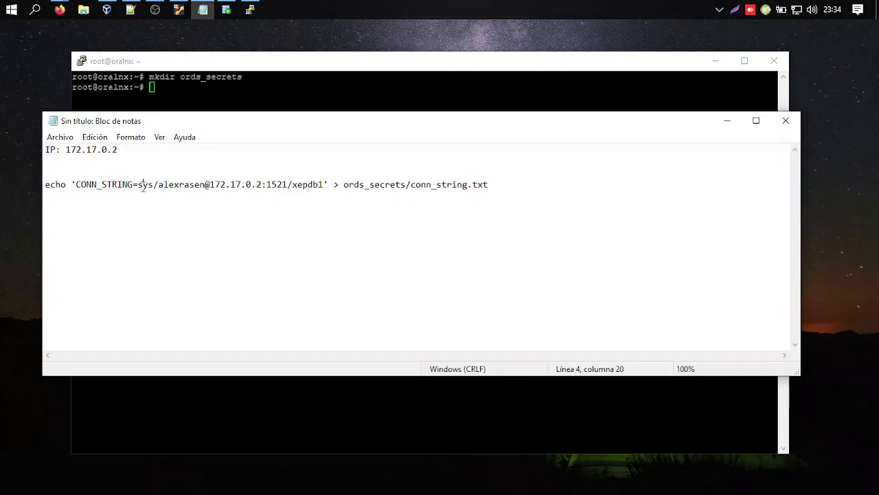
left_click(187, 184)
left_click(226, 184)
left_click(270, 184)
left_click(229, 184)
left_click(74, 184)
left_click_drag(74, 184, 326, 184)
left_click(155, 184)
left_click_drag(138, 184, 156, 184)
left_click_drag(323, 184, 76, 184)
left_click(288, 187)
left_click_drag(209, 184, 261, 184)
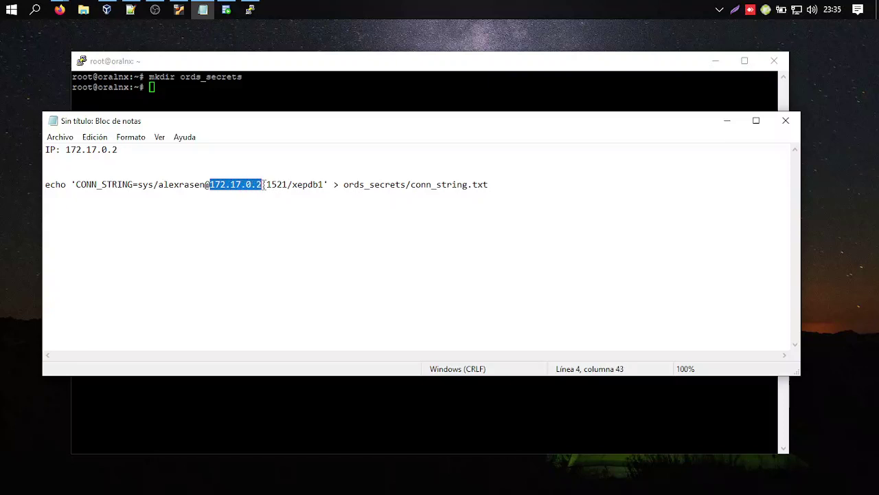
left_click_drag(118, 150, 66, 149)
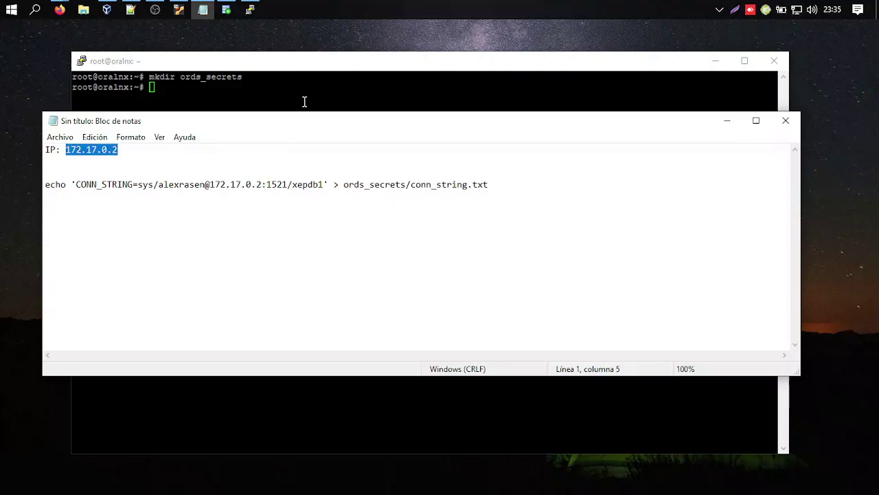
Run the echo command on the server to write ords_secrets/conn_string.txt.
mouse_move(308, 125)
left_mouse_down()
mouse_move(304, 143)
mouse_move(306, 114)
left_mouse_up()
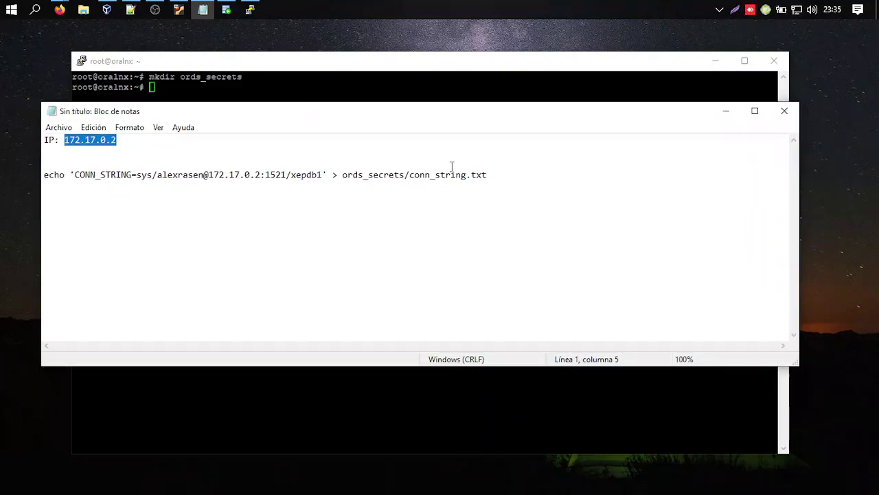
key("Down")
key("Down")
left_click_drag(490, 174, 39, 172)
key("ctrl+c")
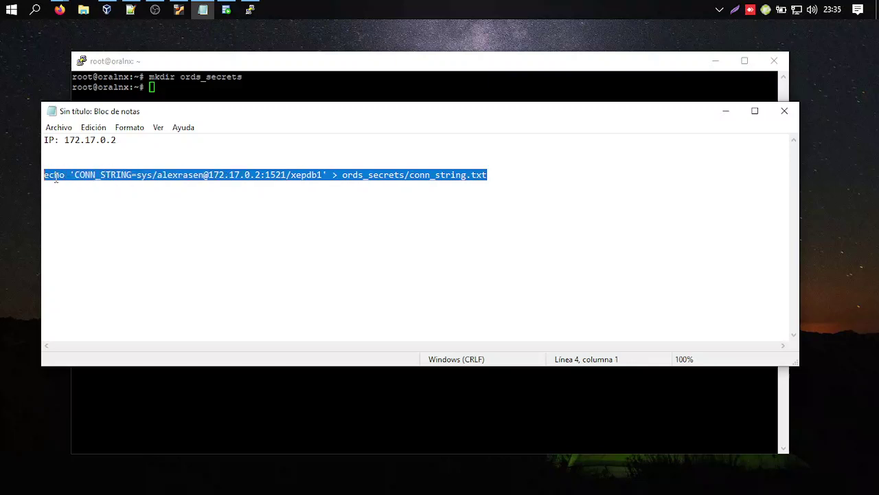
left_click(246, 71)
right_click(235, 95)
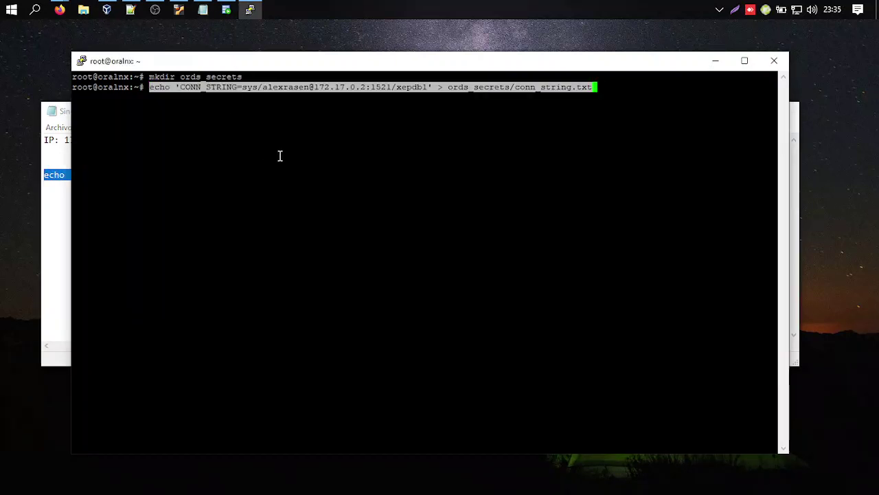
key("Return")
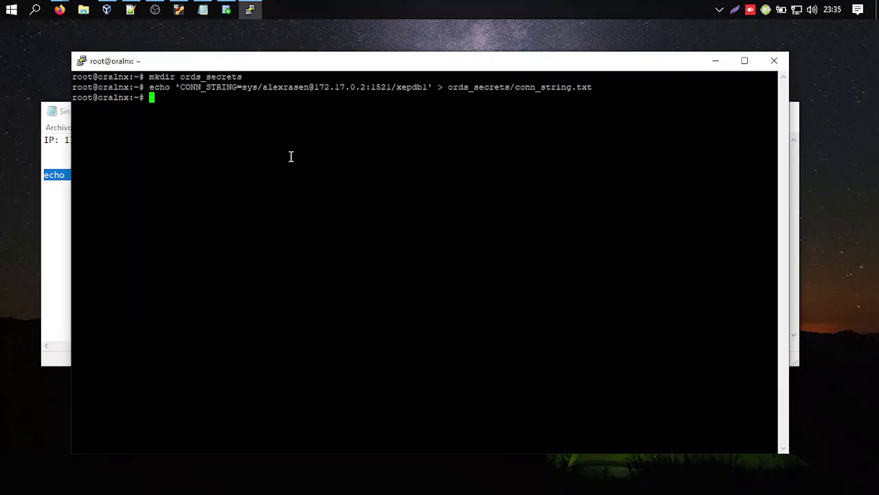
Clear all text from the Notepad notes.
left_click(60, 220)
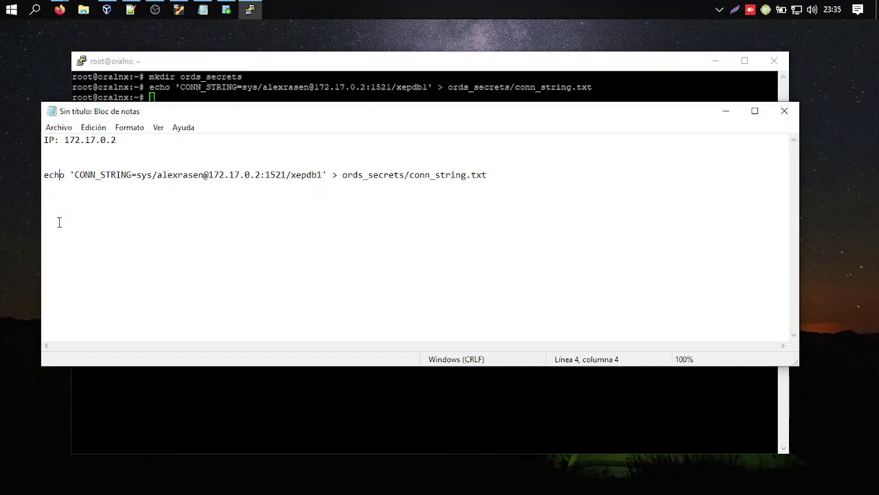
left_click(507, 176)
key("ctrl+a")
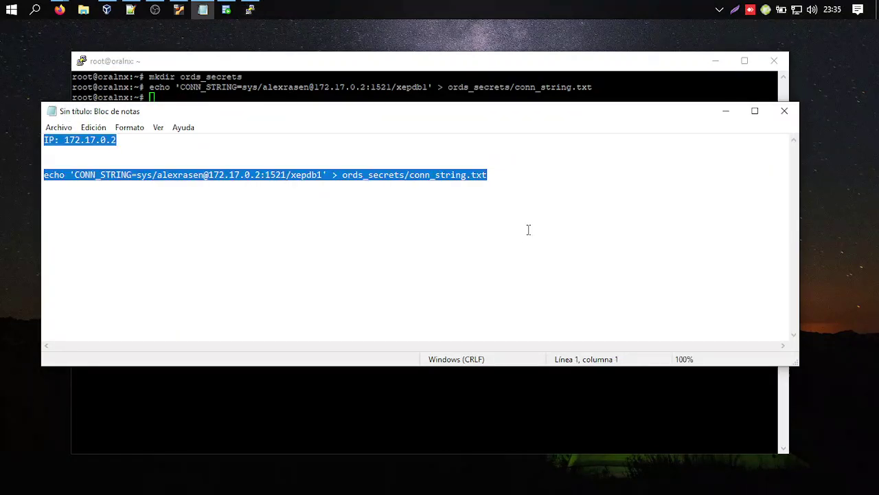
key("Delete")
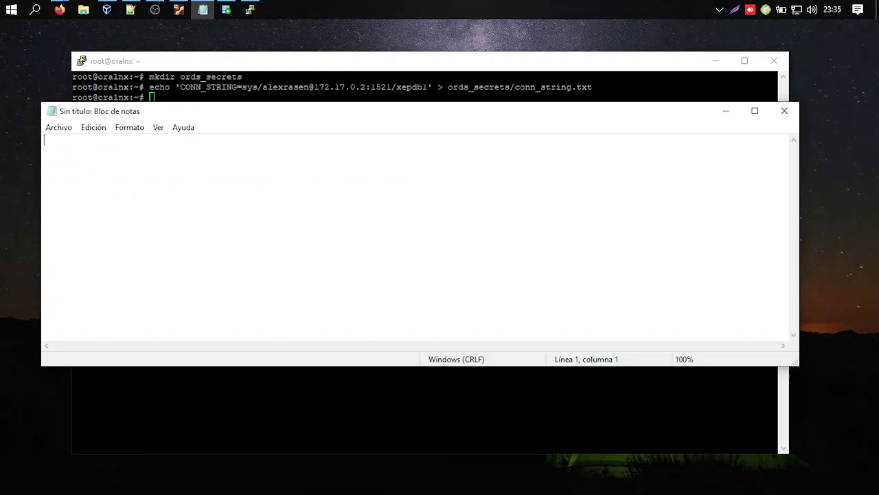
Paste the ORDS docker run command into the notes and rename the container to apex.
key("alt+Tab")
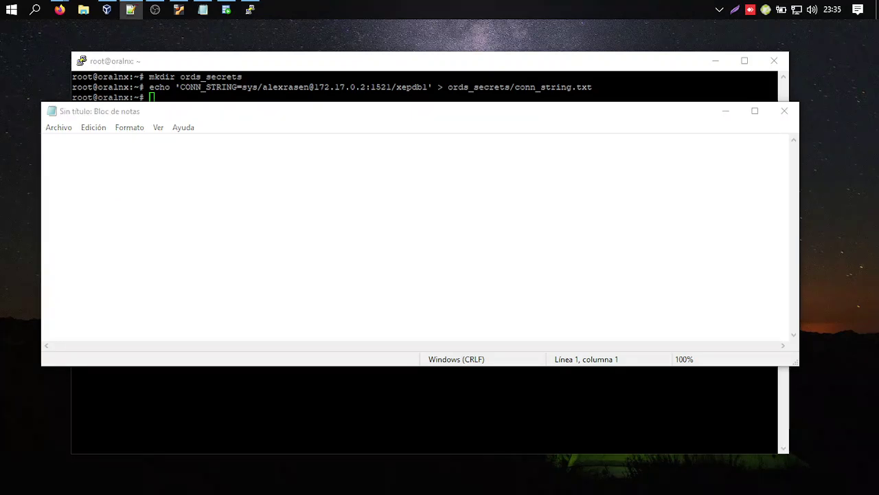
left_click(408, 187)
key("ctrl+v")
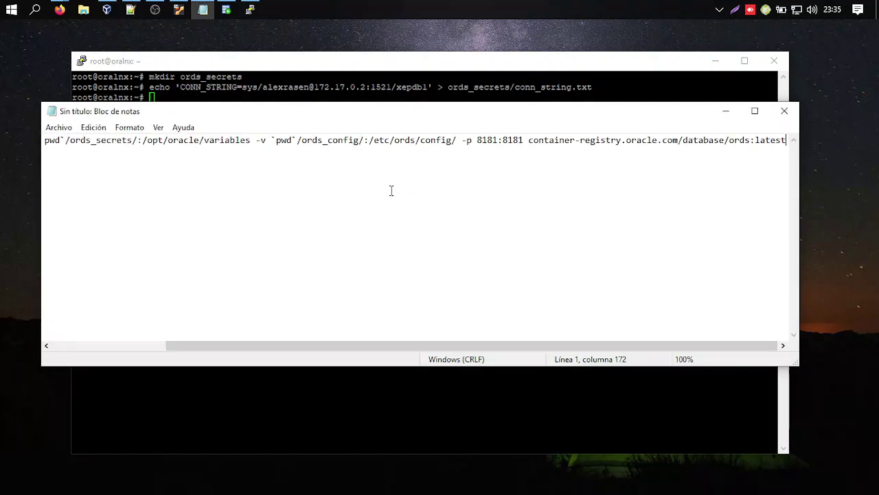
left_click_drag(450, 344, 278, 345)
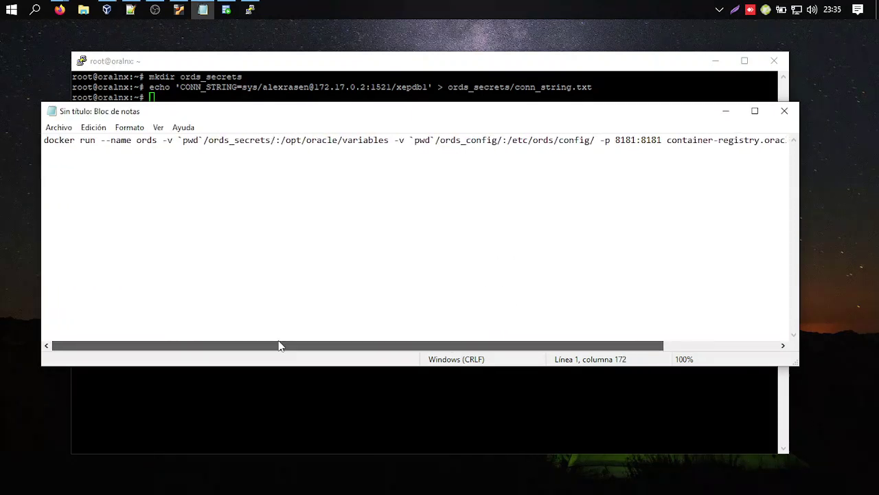
left_click(204, 186)
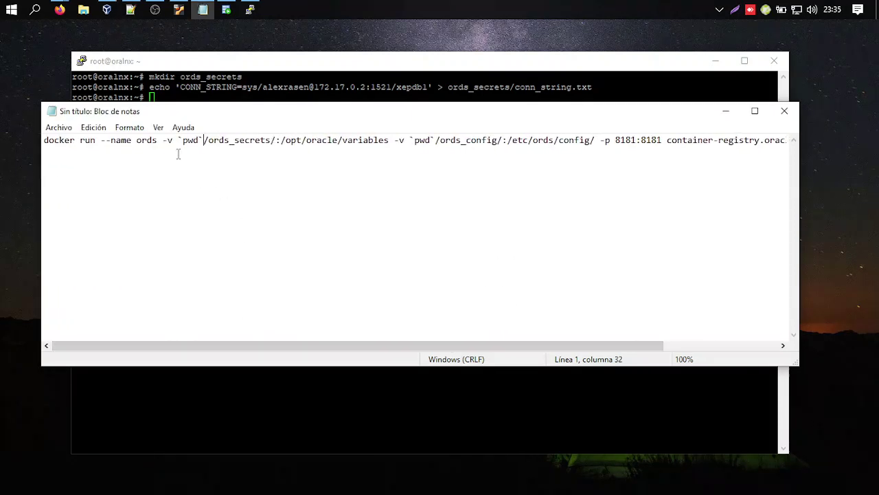
double_click(91, 143)
left_click(116, 143)
double_click(83, 144)
double_click(120, 141)
left_click(142, 140)
double_click(143, 140)
left_click(157, 140)
double_click(144, 140)
type("apex")
Review the ords_secrets and ords_config volume mappings in the command.
left_click_drag(163, 140, 330, 133)
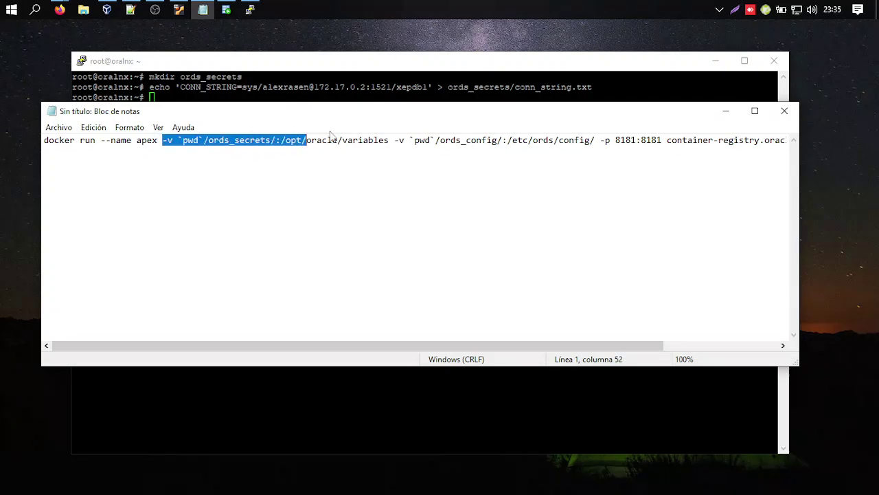
left_click(268, 140)
left_click(246, 140)
double_click(263, 140)
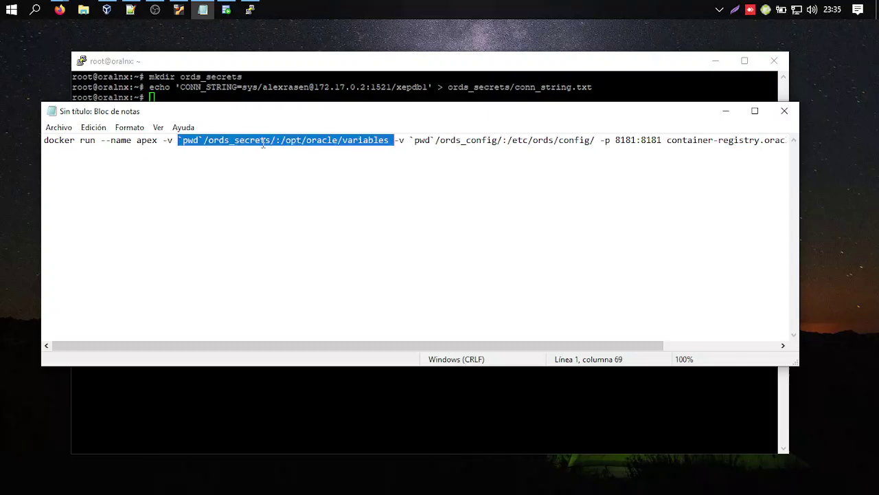
left_click(271, 140)
left_click_drag(272, 140, 208, 140)
left_click(296, 140)
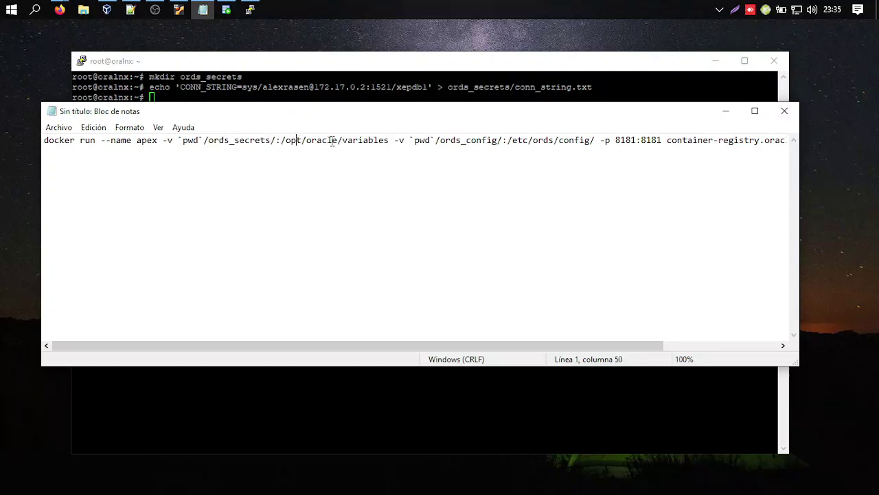
double_click(342, 141)
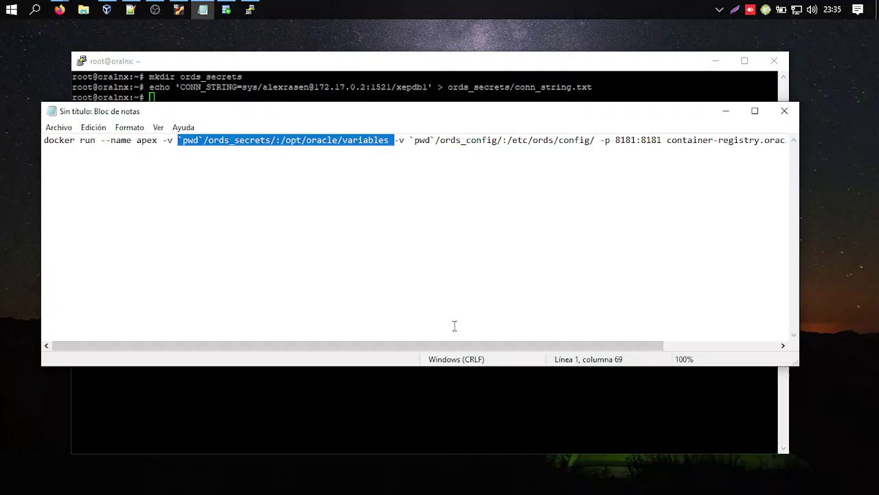
left_click_drag(452, 349, 533, 353)
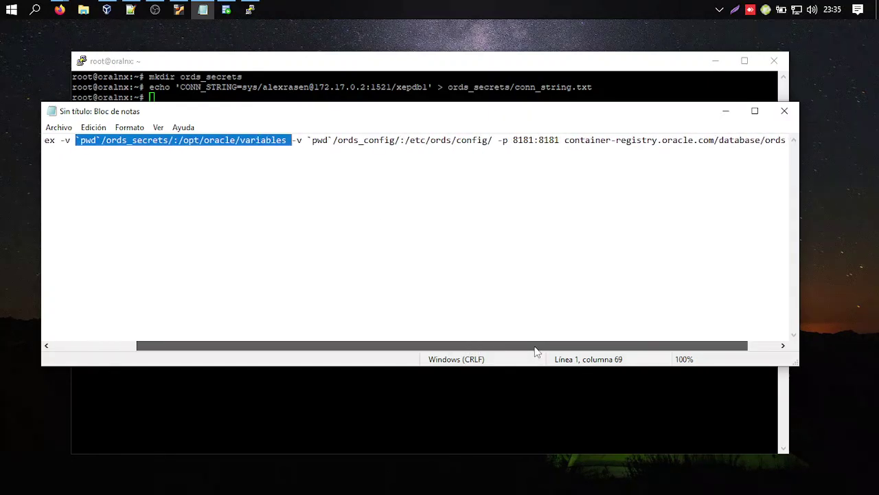
double_click(365, 141)
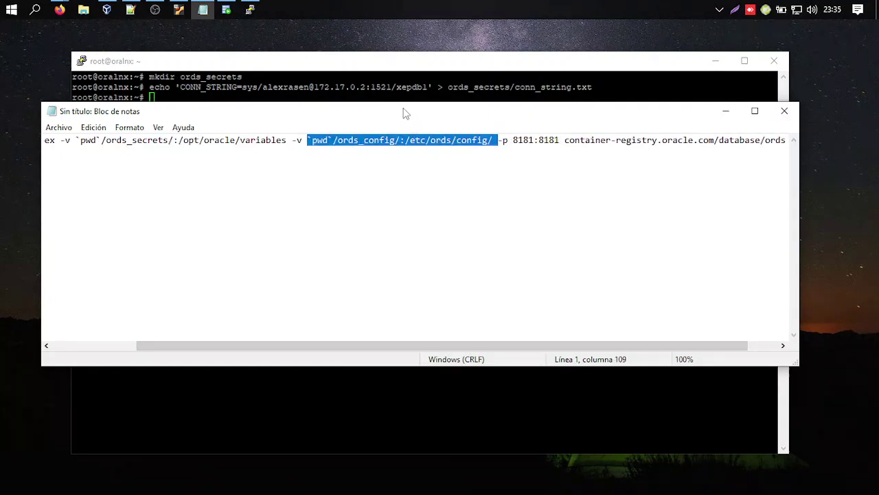
Create the ords_config folder on the server with mkdir ords_config.
left_click(405, 74)
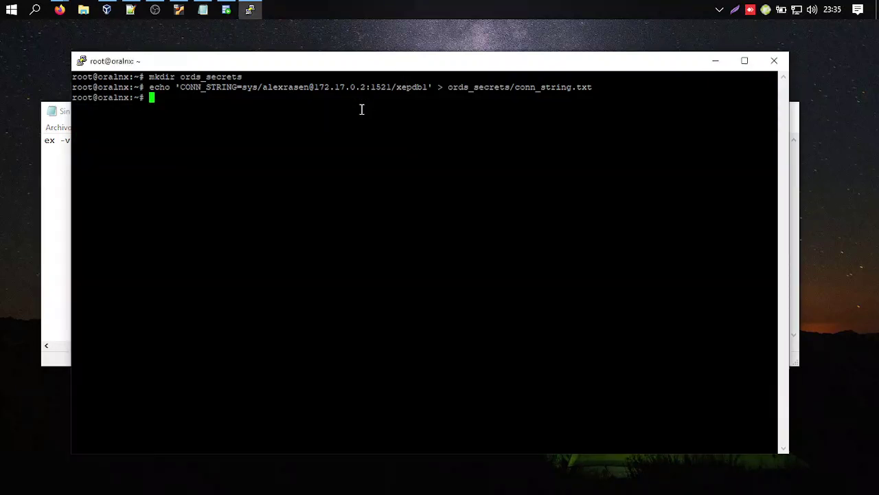
type("mkdir ords_config")
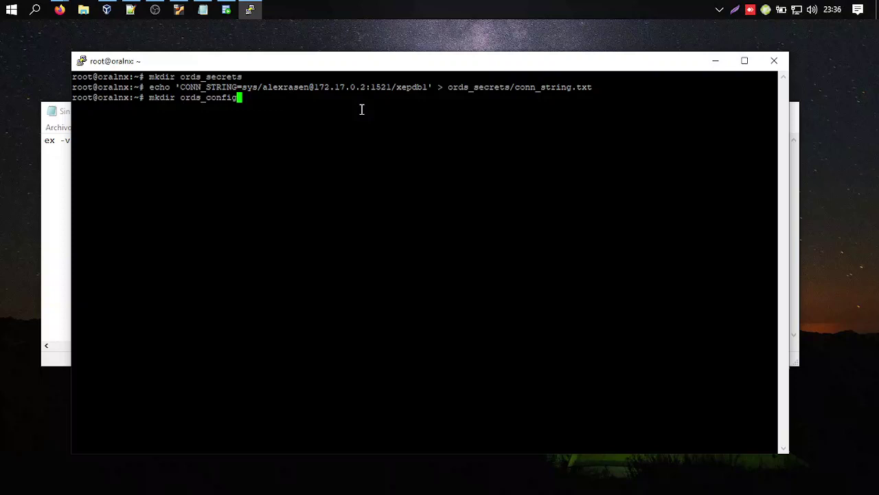
left_click(794, 206)
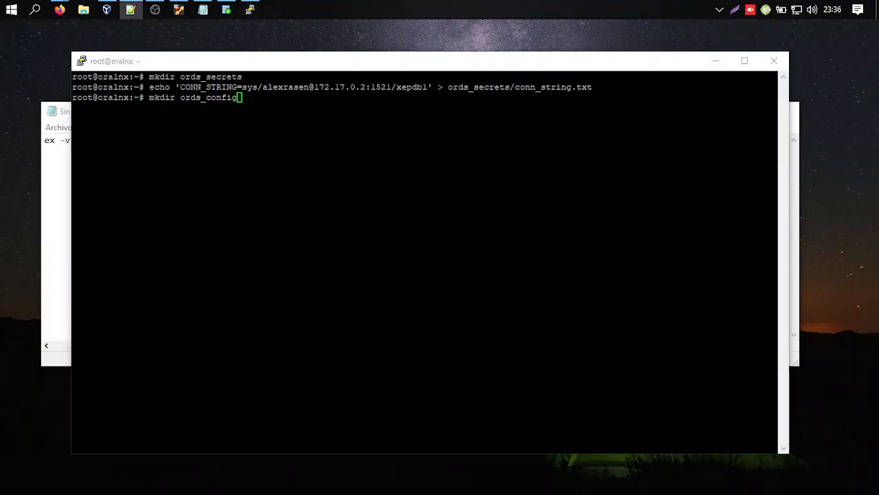
left_click(261, 96)
key("Return")
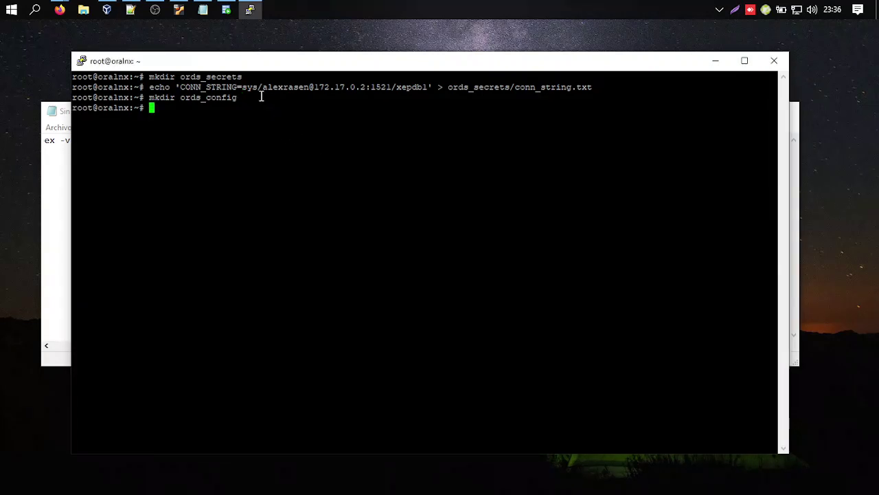
Review the 8181:8181 port mapping and ORDS image, then copy the whole docker run command.
left_click(47, 191)
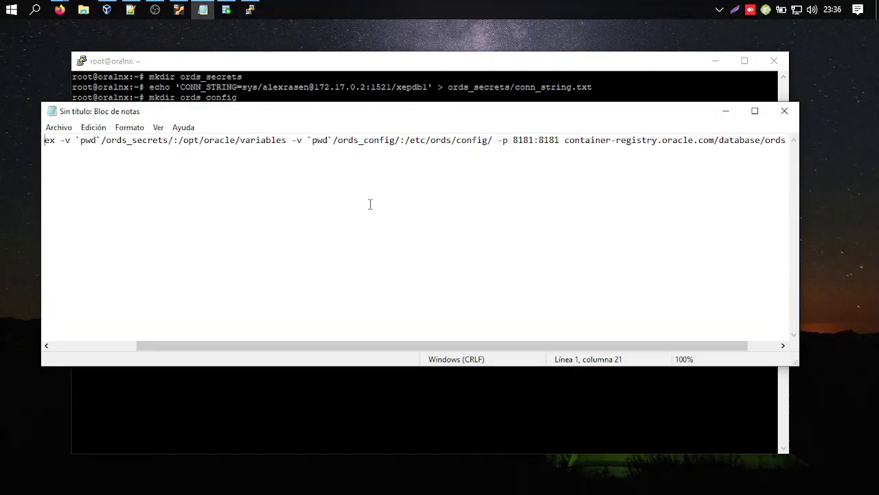
left_click(419, 137)
double_click(419, 137)
left_click_drag(438, 349, 474, 347)
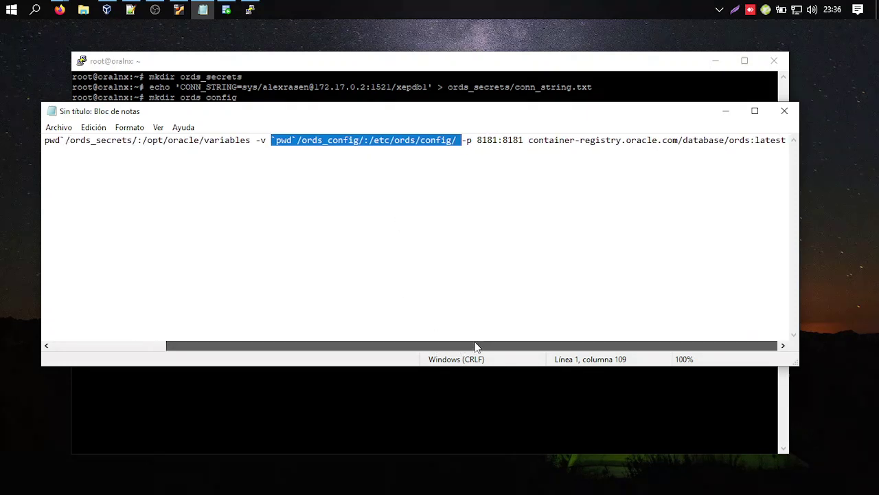
double_click(489, 140)
left_click(520, 141)
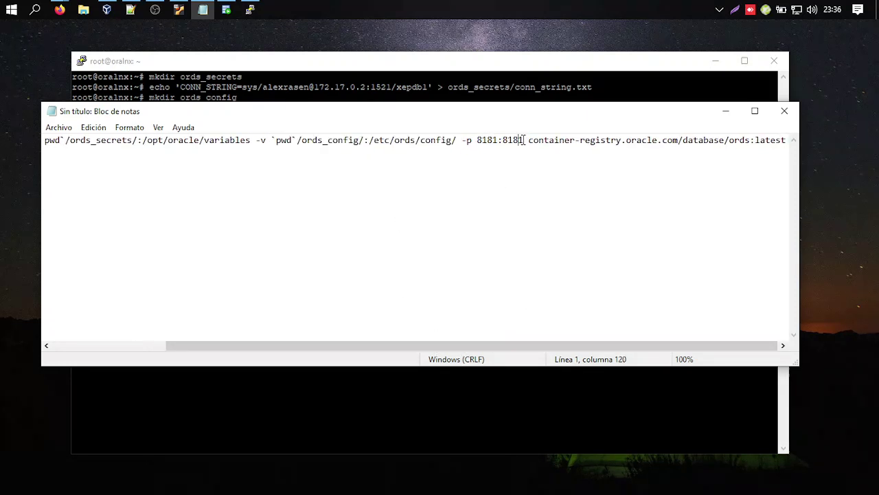
left_click_drag(523, 140, 477, 140)
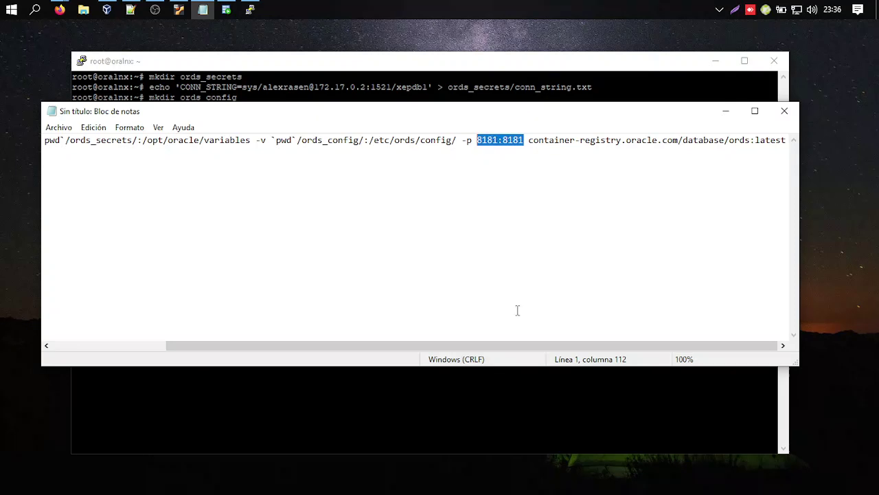
left_click_drag(529, 140, 800, 140)
left_click(566, 140)
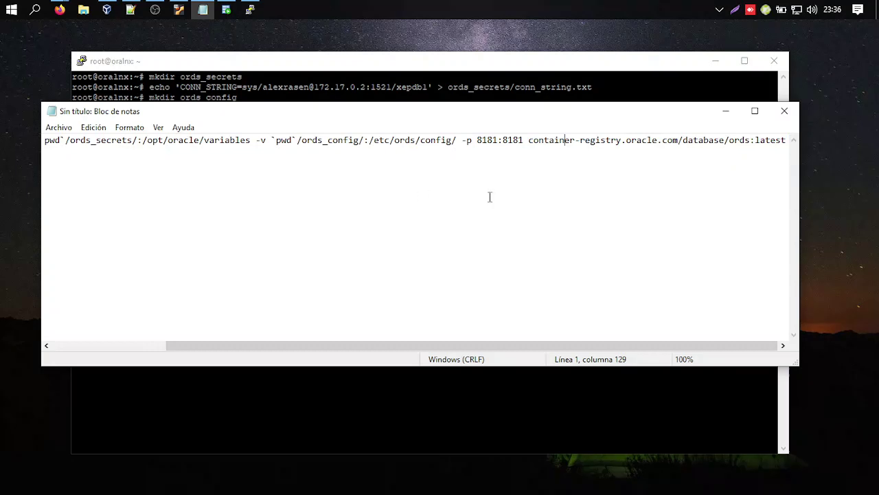
left_click_drag(786, 140, 3, 124)
key("ctrl+c")
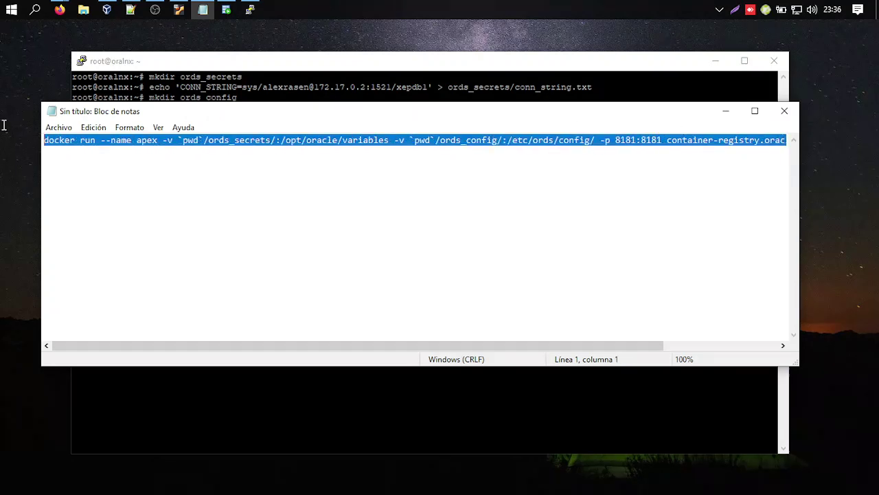
left_click(393, 66)
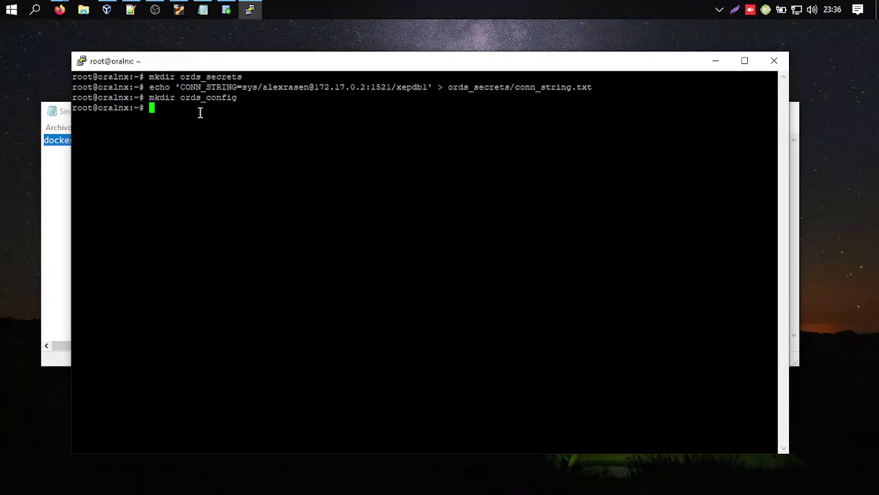
Run the apex ORDS docker run command and check the database connection confirmation.
right_click(178, 110)
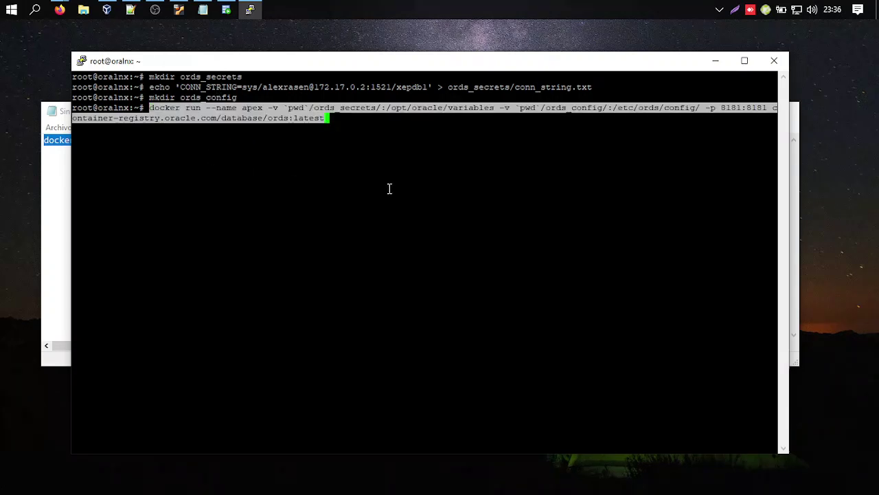
key("Return")
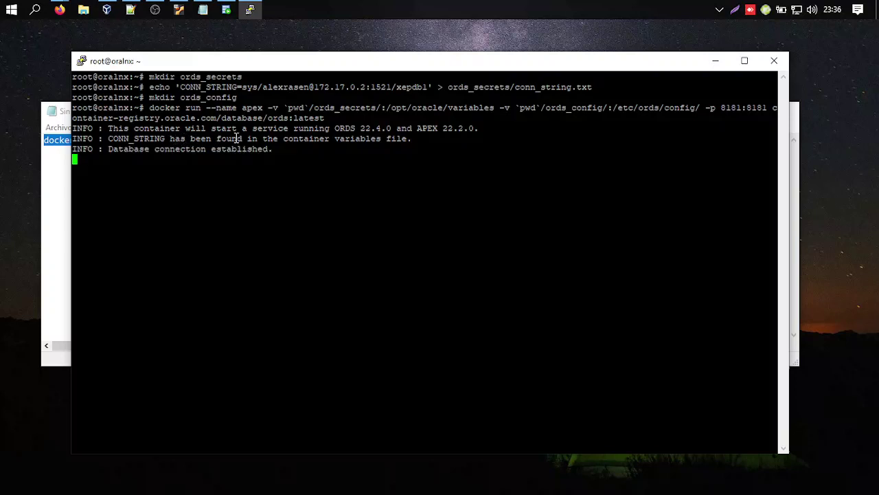
left_click_drag(110, 148, 275, 149)
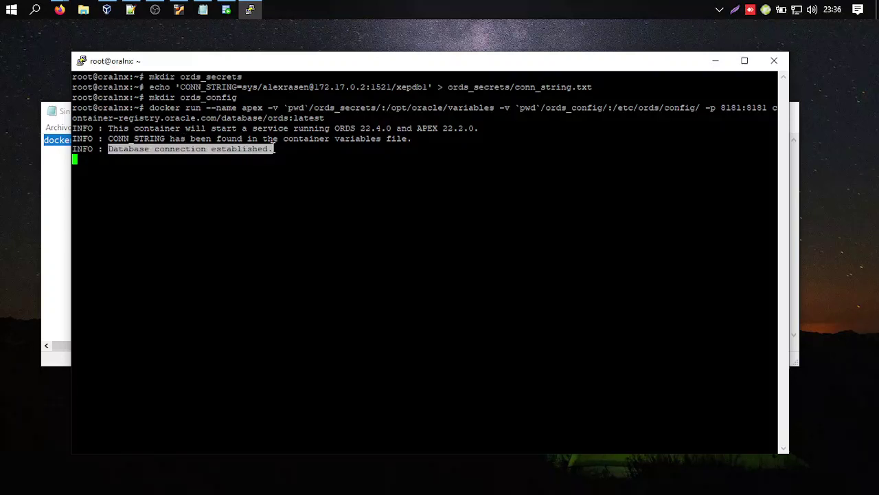
left_click(312, 156)
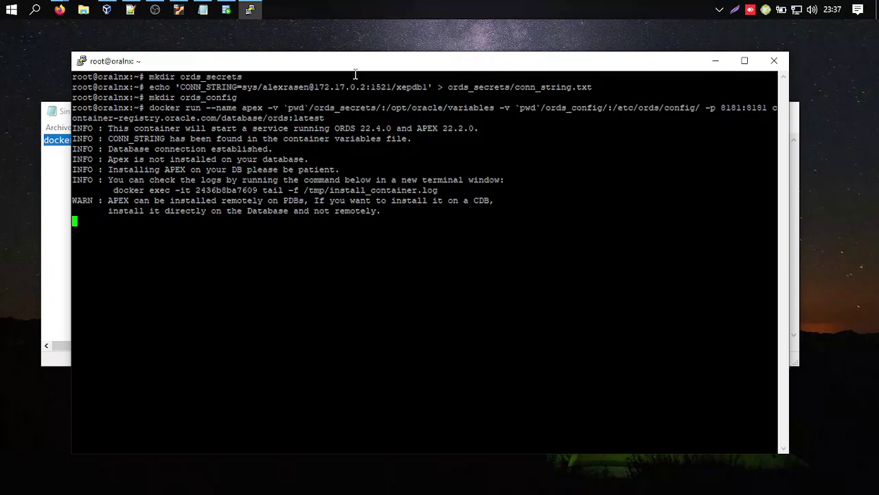
Select the docker exec log-follow command shown in the container output.
left_click_drag(354, 65, 301, 44)
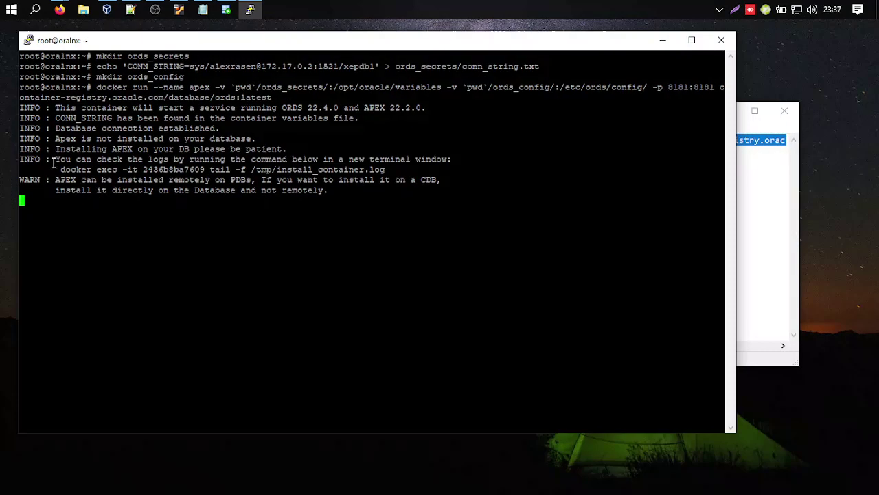
left_click_drag(50, 159, 449, 159)
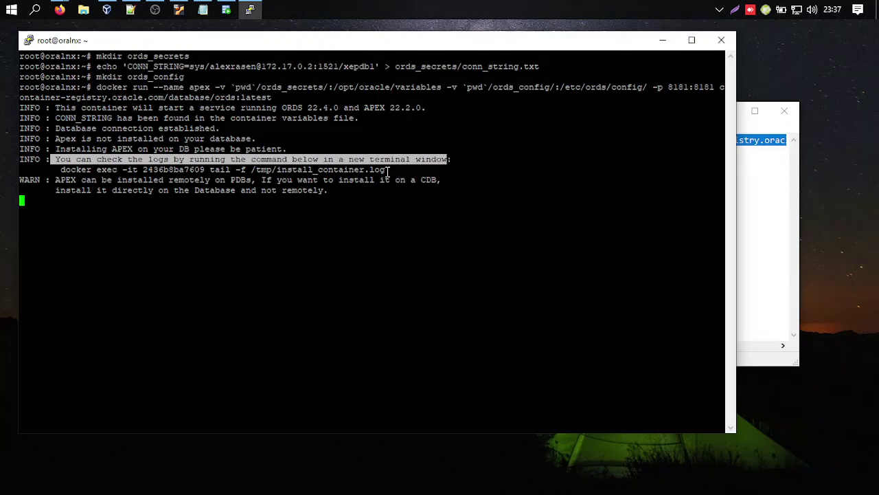
left_click_drag(389, 170, 143, 170)
left_click_drag(57, 170, 193, 169)
left_click(81, 170)
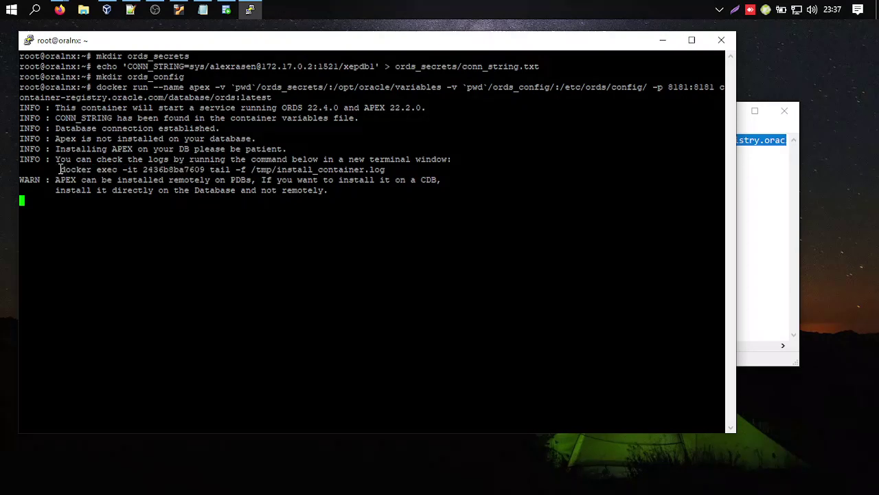
left_click_drag(61, 169, 263, 169)
left_click_drag(385, 170, 245, 169)
left_click(152, 169)
left_click_drag(61, 169, 384, 162)
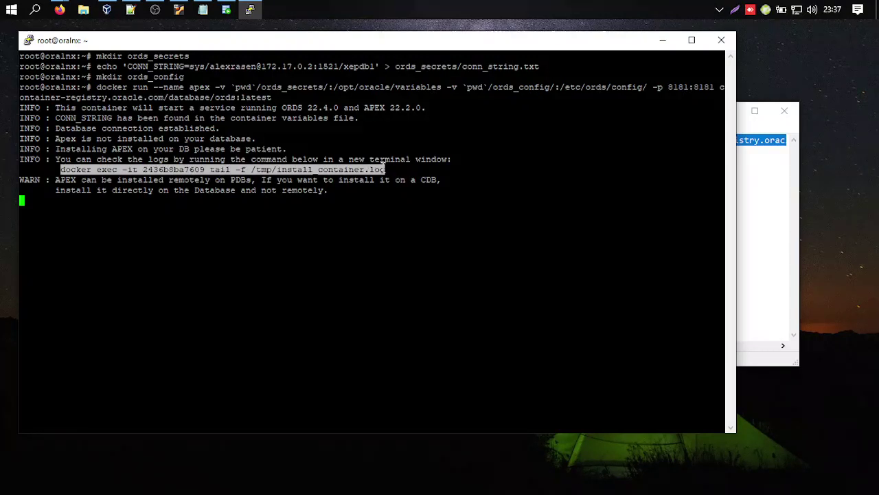
left_click(385, 169)
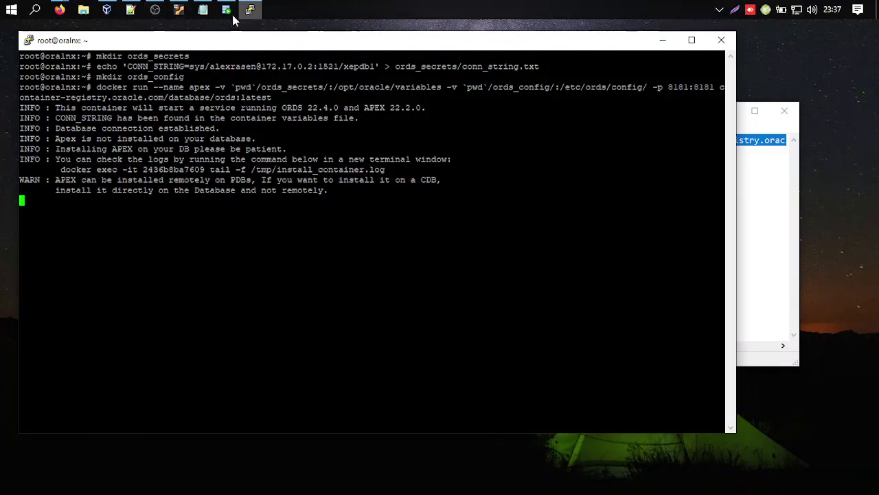
Open a second root session via the OracleLinuxLocal profile, enlarge it and clear the screen.
key("super")
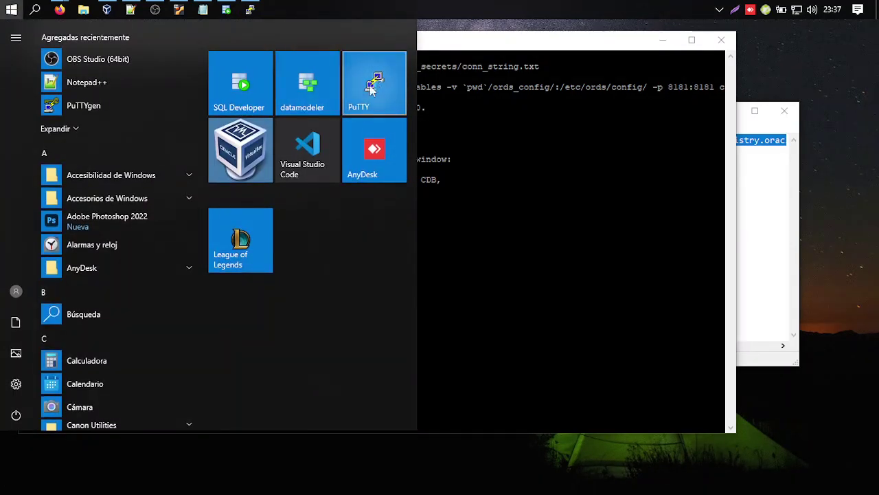
left_click(369, 85)
double_click(429, 274)
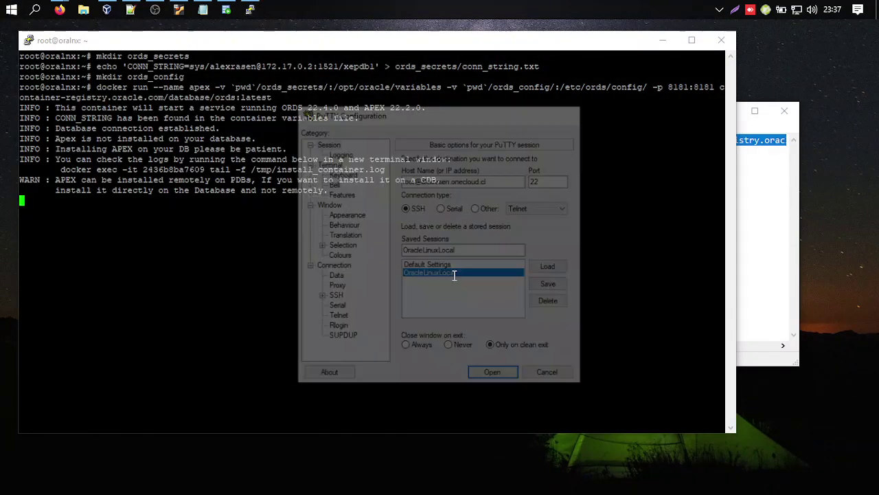
left_click_drag(313, 49, 420, 134)
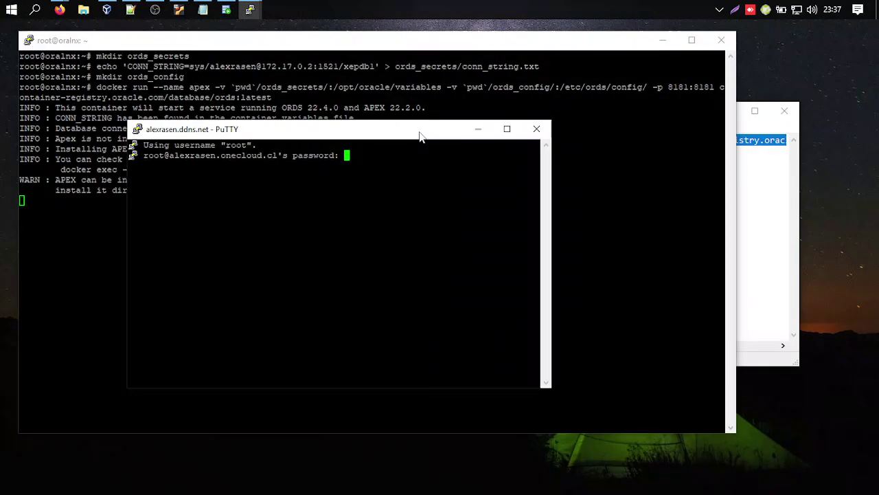
key("Return")
left_click_drag(403, 136, 305, 44)
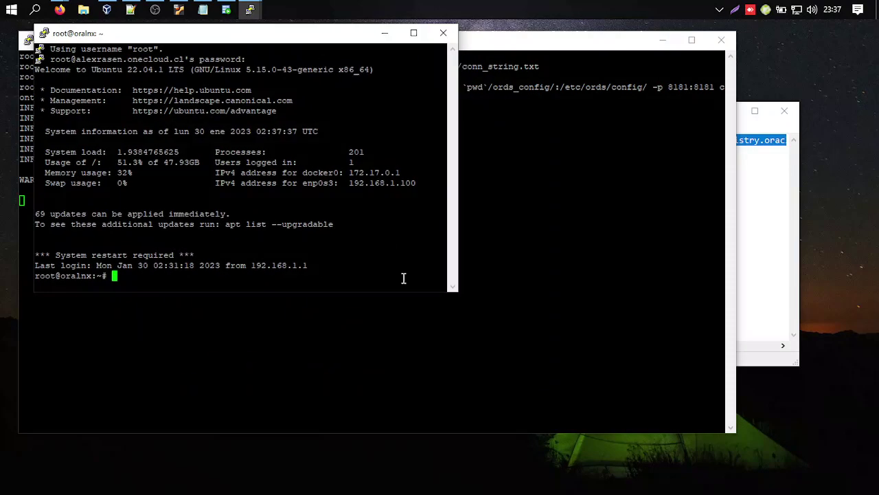
left_click_drag(460, 291, 857, 466)
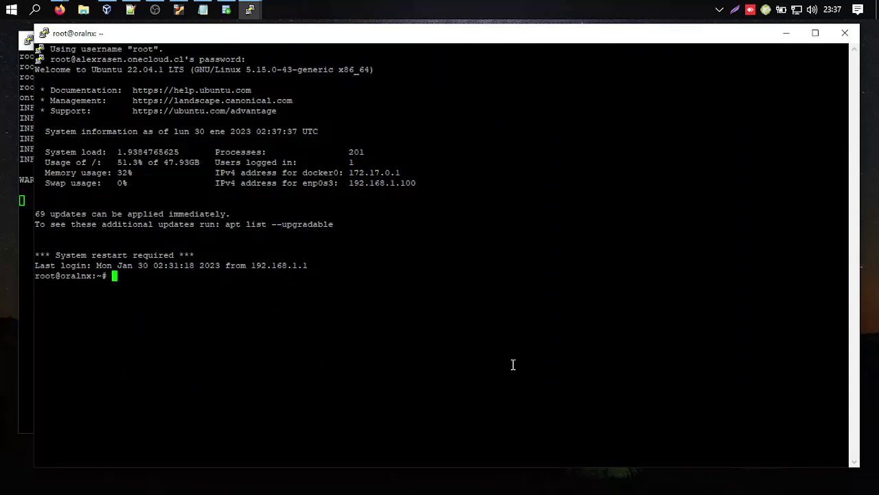
type("clear")
key("Return")
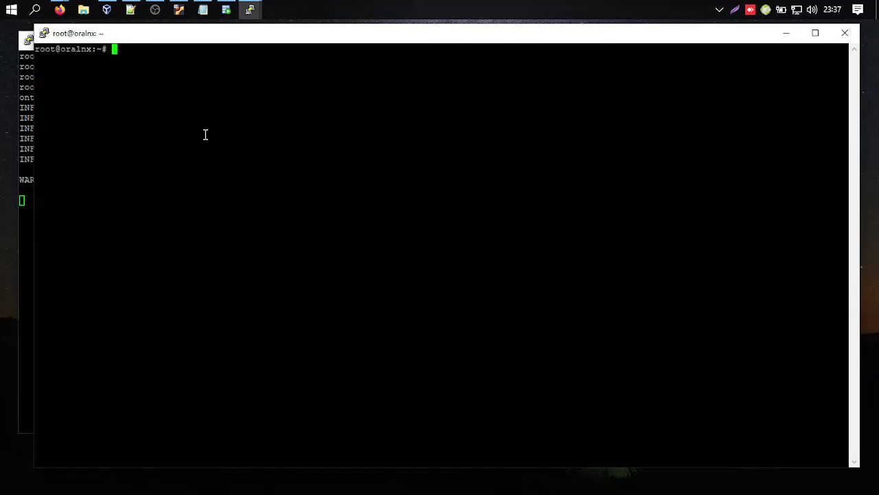
Copy the docker exec tail -f /tmp/install_container.log command to the new session's prompt.
left_click(22, 115)
left_click_drag(61, 169, 387, 169)
left_click(387, 169)
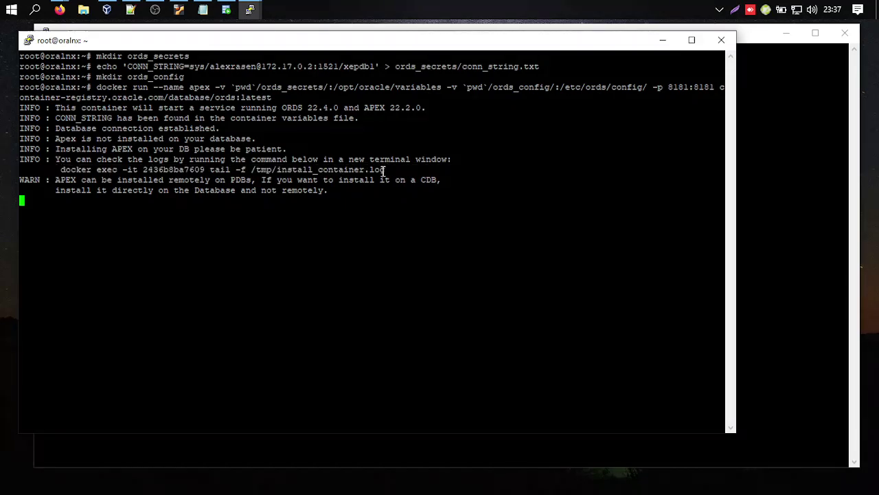
left_click_drag(386, 169, 61, 172)
key("ctrl+c")
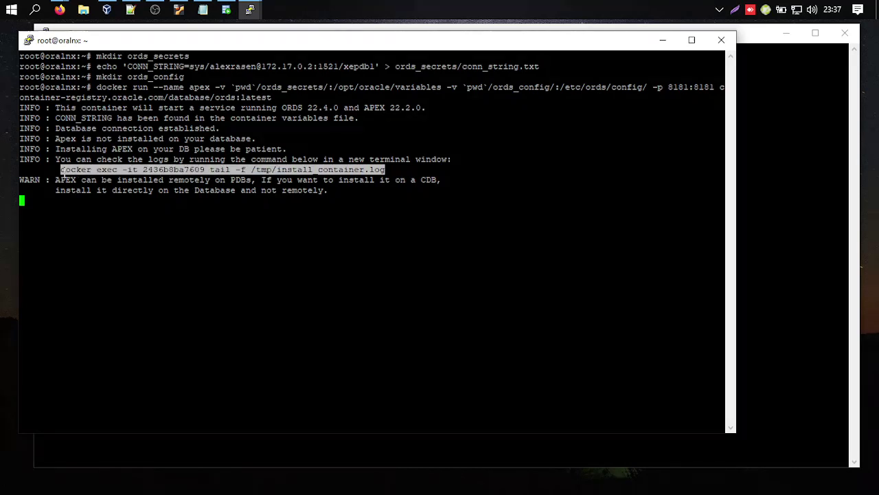
left_click(836, 179)
right_click(277, 124)
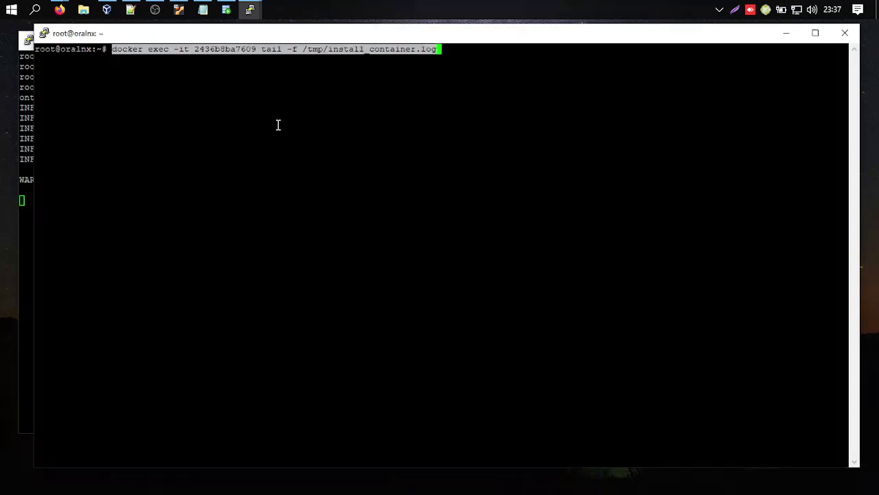
Run the docker exec tail -f command to stream the APEX install log.
key("Return")
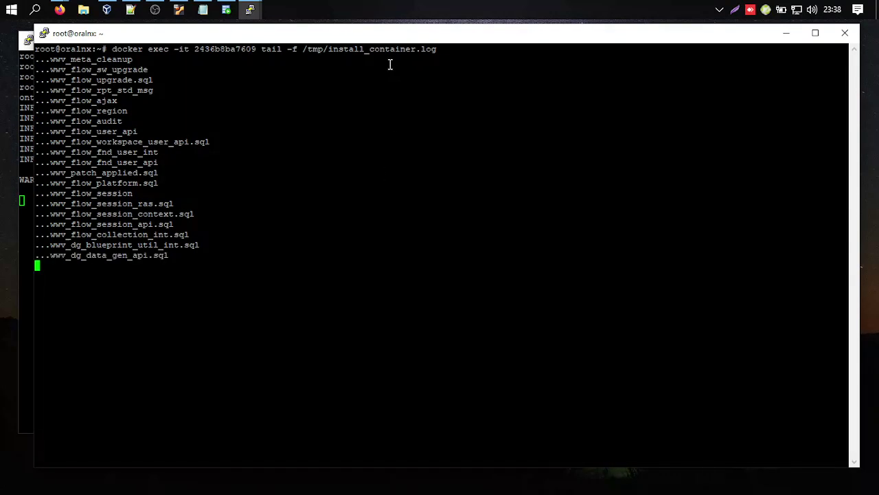
mouse_move(378, 39)
left_mouse_down()
mouse_move(390, 39)
mouse_move(381, 41)
left_mouse_up()
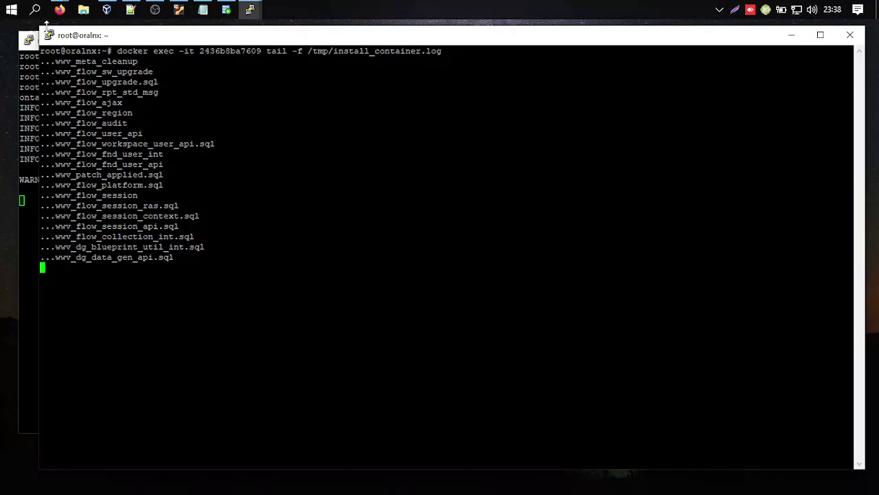
left_click_drag(42, 29, 117, 72)
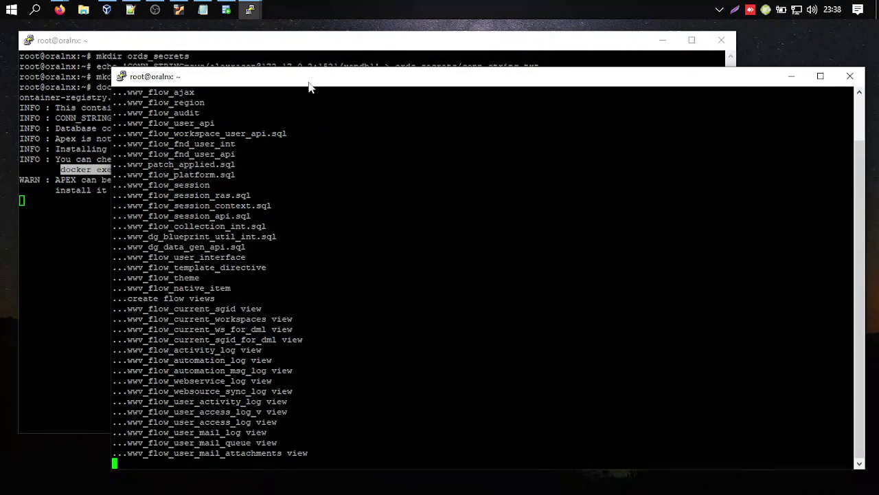
mouse_move(309, 87)
left_mouse_down()
mouse_move(310, 59)
mouse_move(321, 74)
left_mouse_up()
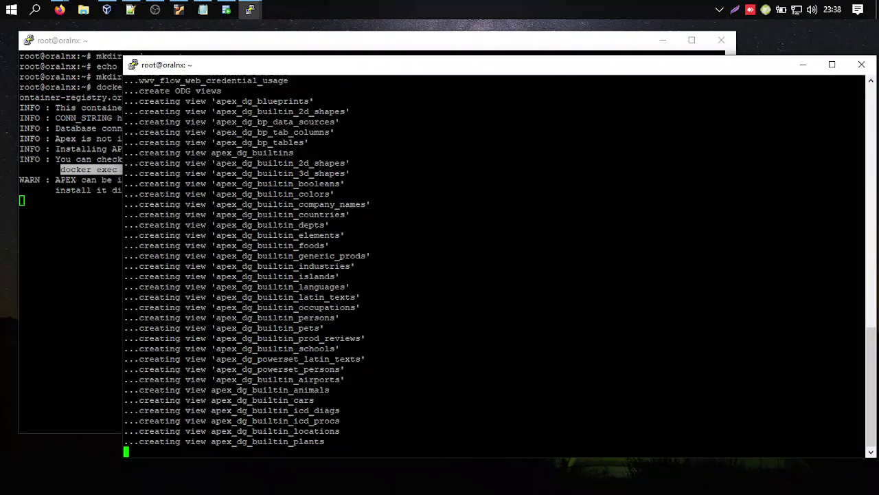
left_click(130, 9)
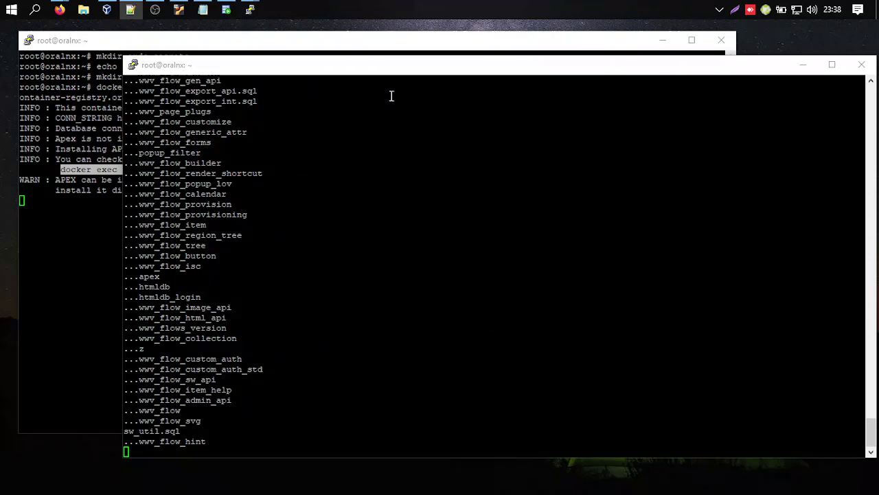
Resize and position the log and container output windows so both are visible.
left_click_drag(387, 73, 378, 98)
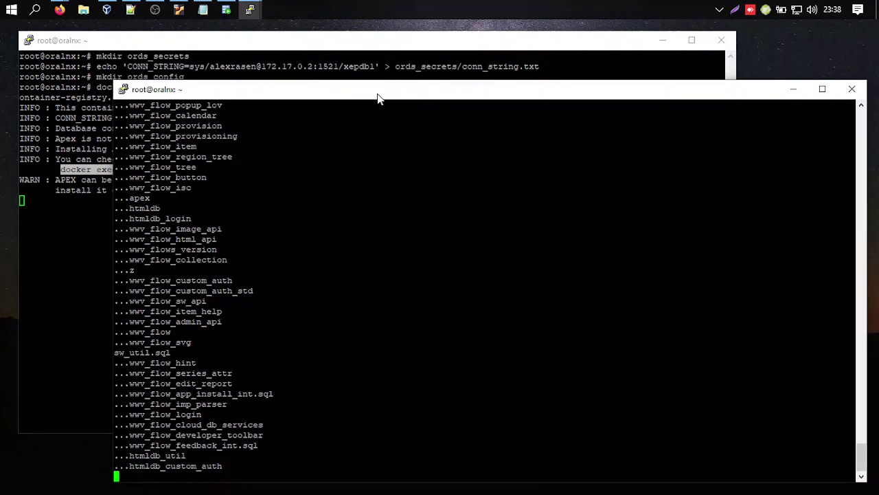
left_click_drag(113, 83, 354, 145)
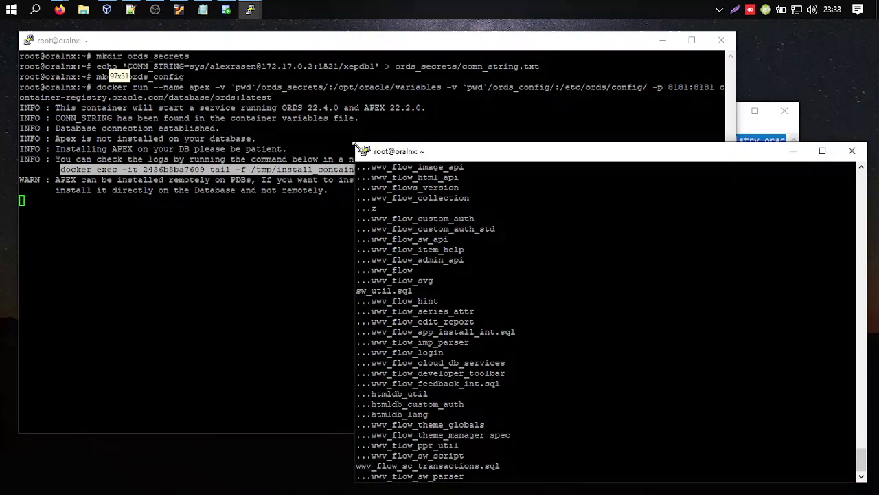
left_click_drag(481, 153, 472, 144)
left_click(434, 45)
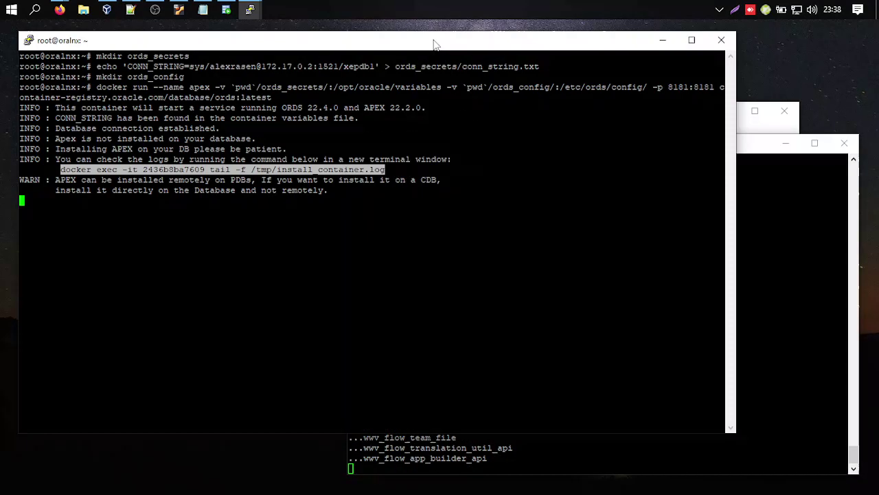
left_click_drag(434, 44, 424, 43)
left_click(388, 178)
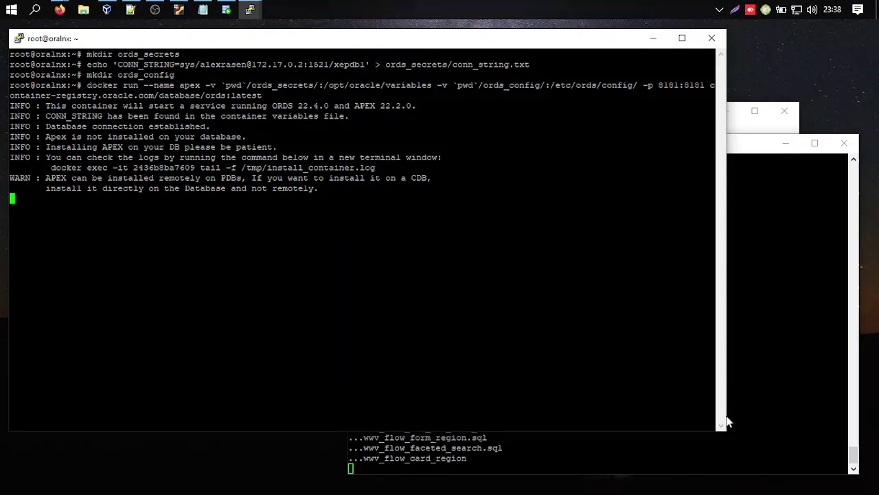
left_click_drag(726, 430, 678, 369)
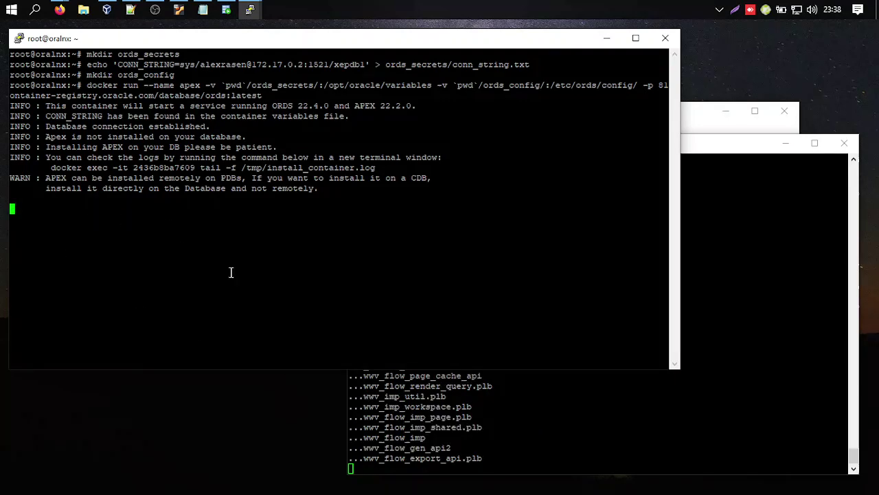
key("alt+Tab")
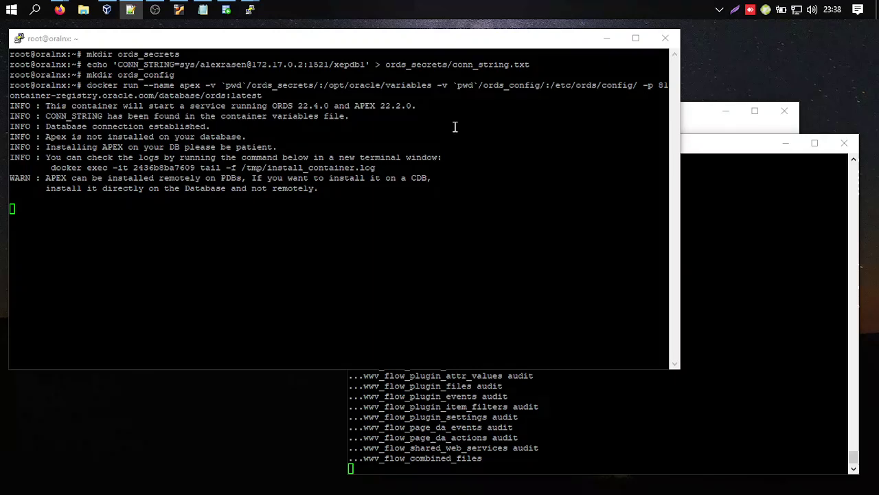
Replace the saved docker command in the notes with the pasted APEX login details.
left_click(203, 9)
left_click(363, 140)
left_click(547, 216)
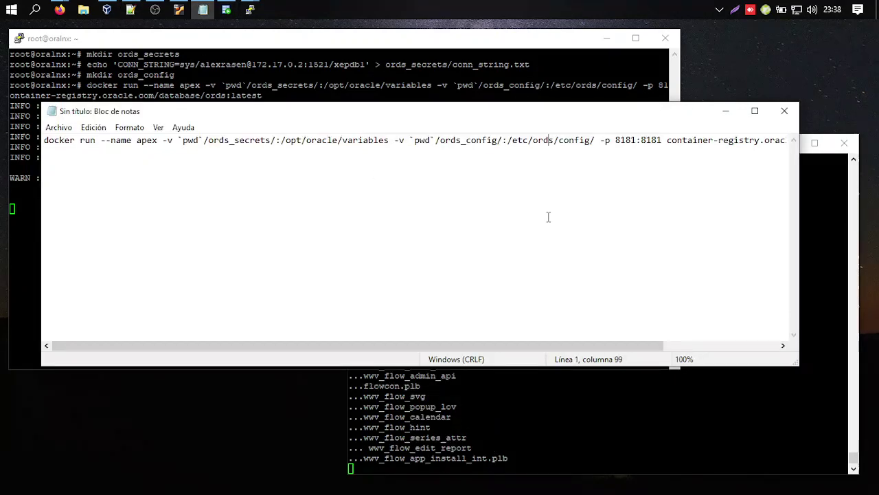
key("alt+F4")
left_click(517, 273)
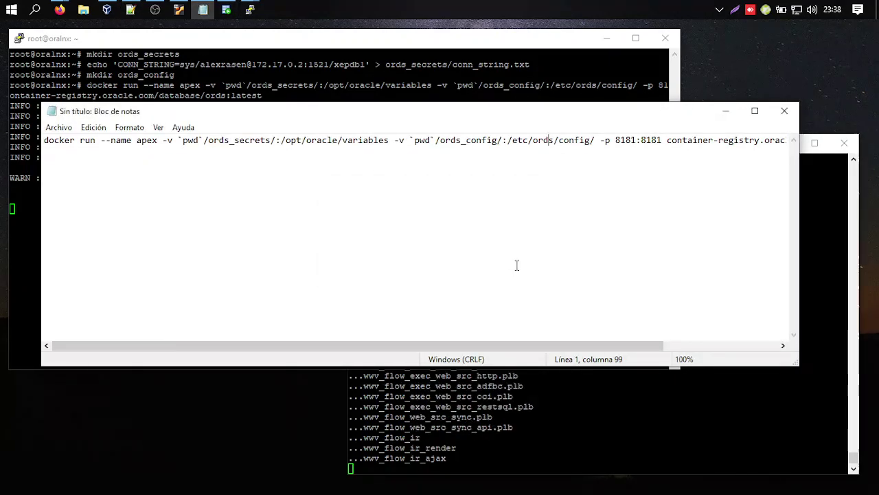
key("ctrl+a")
key("Delete")
key("ctrl+v")
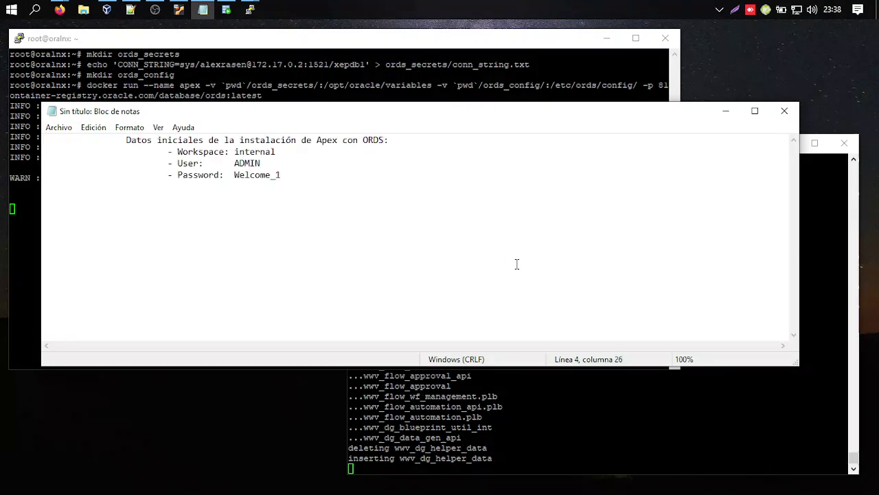
Highlight workspace internal, user ADMIN and the password value, then minimize the notes.
left_click_drag(319, 182, 173, 153)
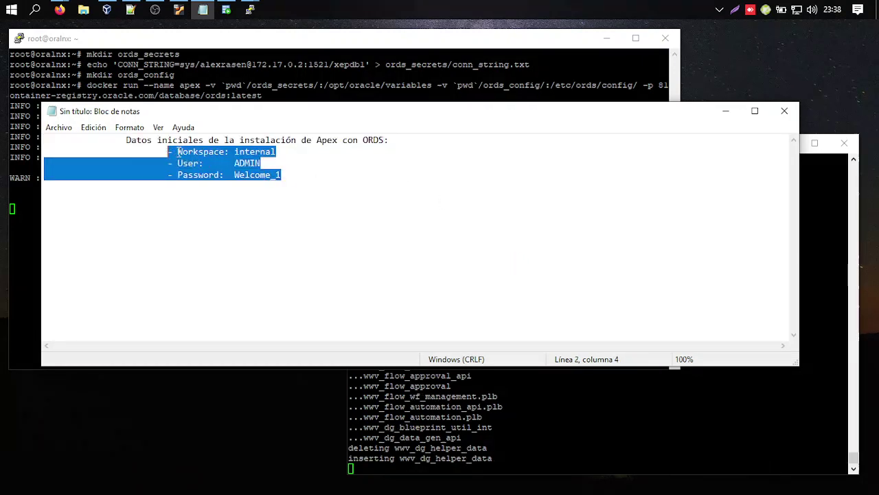
left_click(242, 151)
double_click(241, 152)
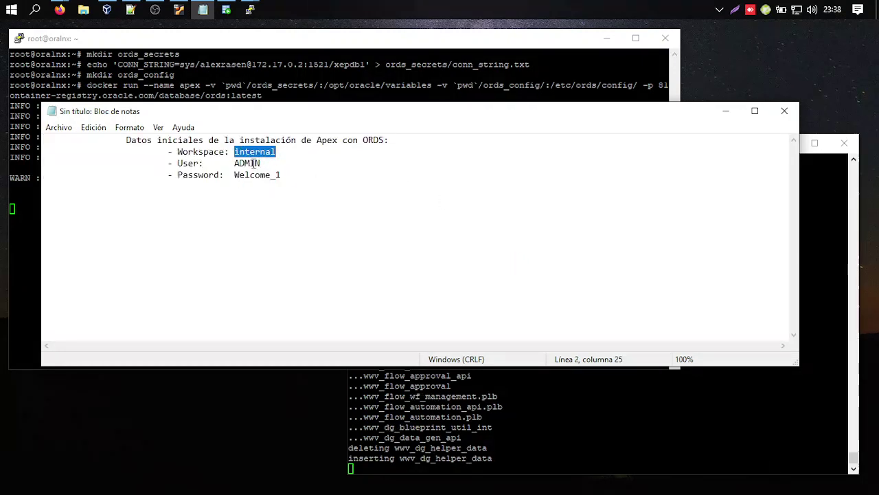
double_click(247, 163)
left_click_drag(234, 174, 326, 179)
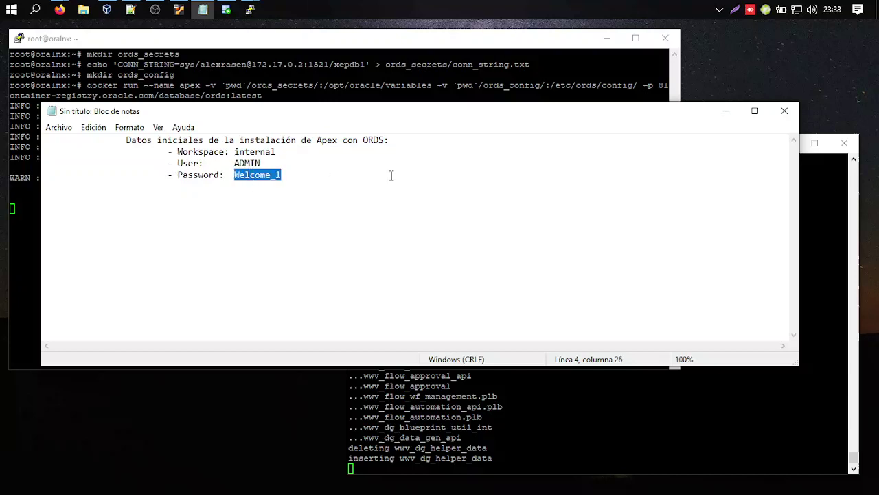
left_click(725, 114)
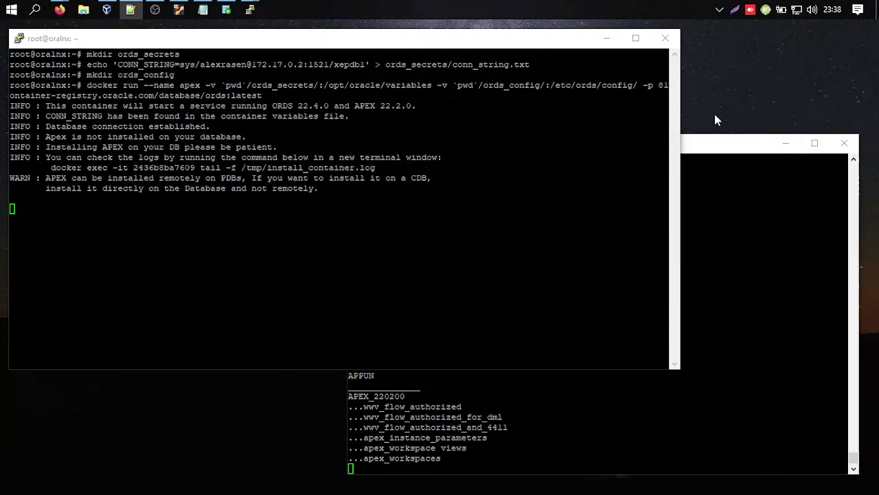
Switch between the two terminals, ending on the log showing instance administrator ADMIN created.
left_click(707, 136)
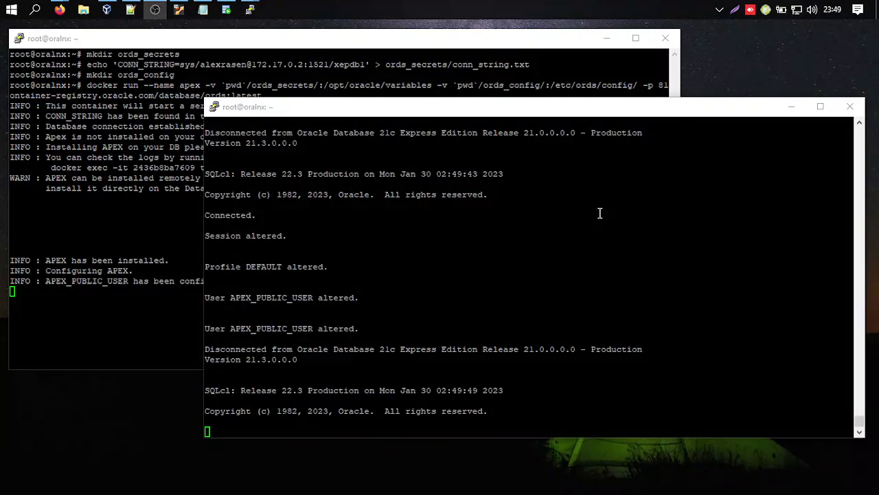
left_click(134, 260)
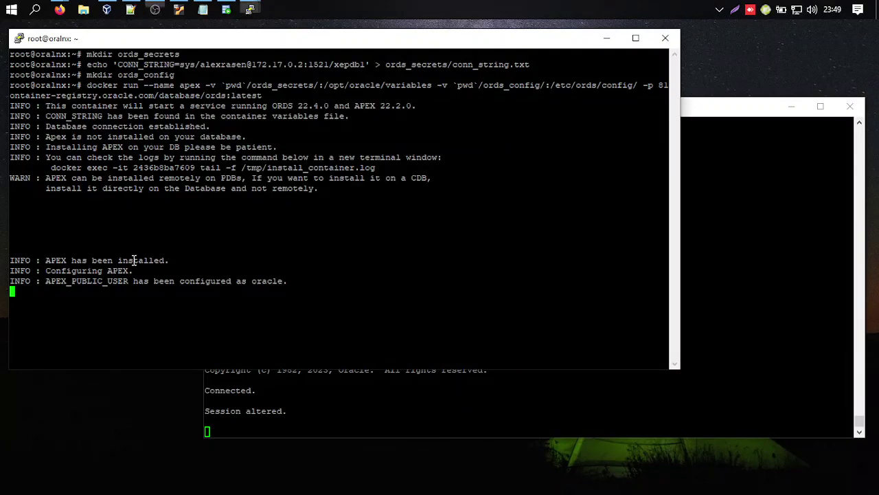
key("Return")
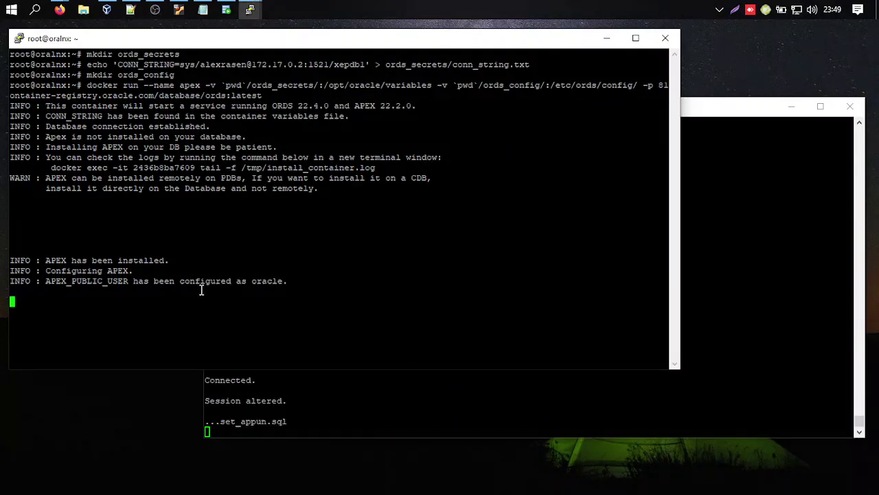
left_click(696, 117)
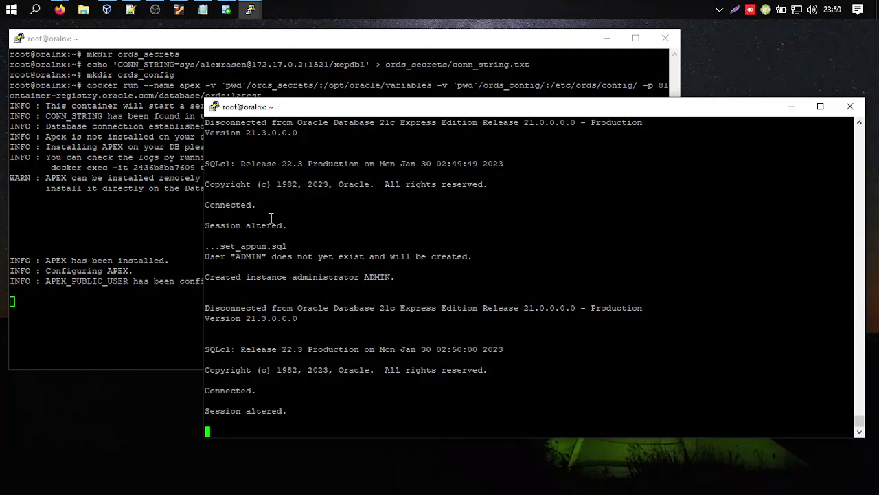
Make the log terminal taller and bring the ORDS output terminal to the front.
left_click(280, 50)
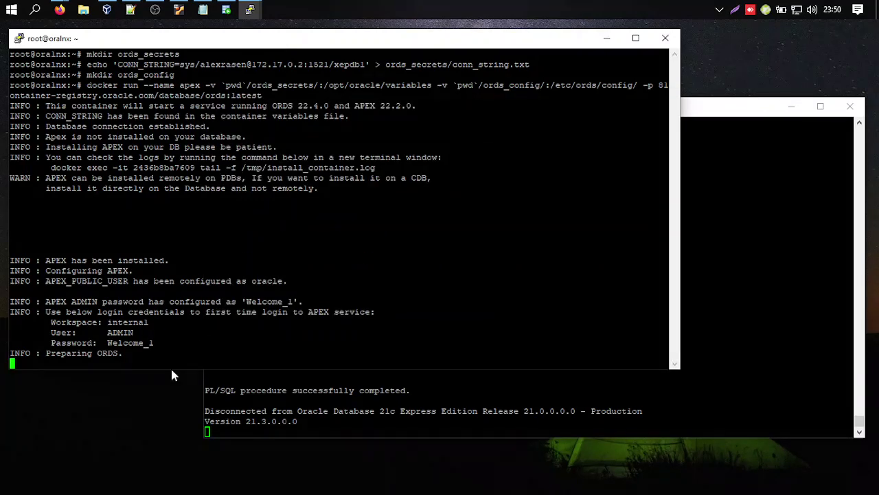
left_click_drag(167, 371, 167, 411)
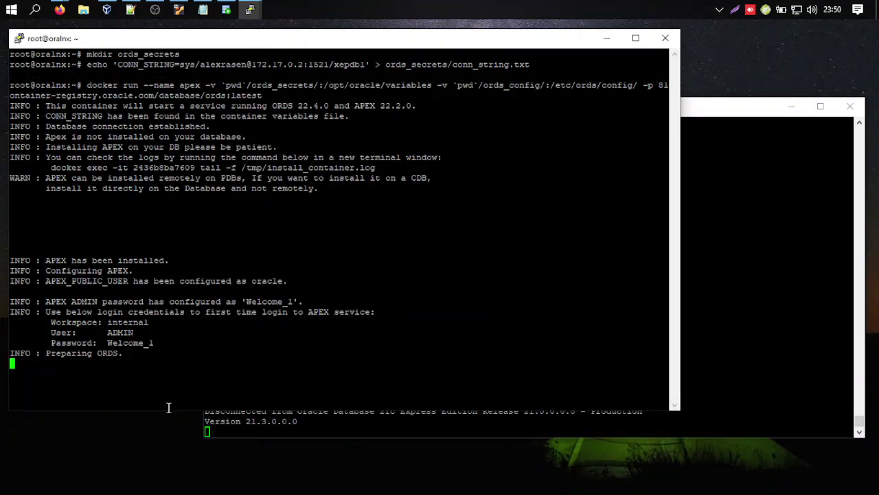
left_click(715, 379)
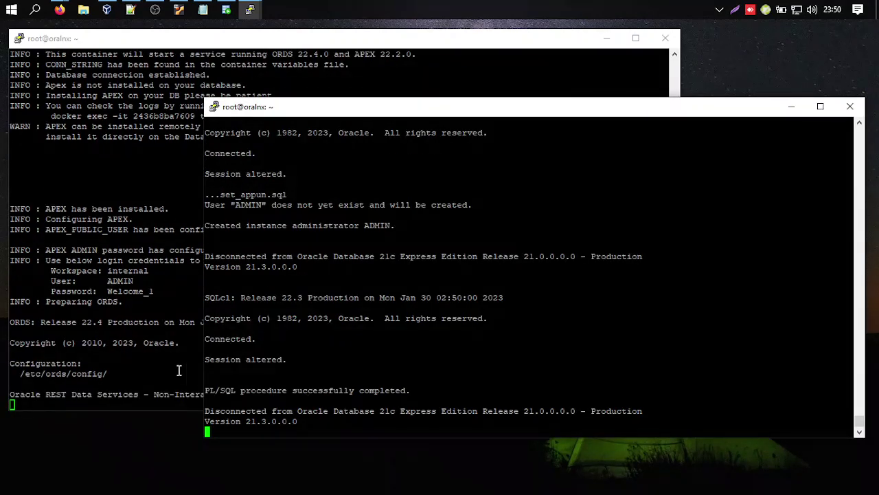
left_click(176, 358)
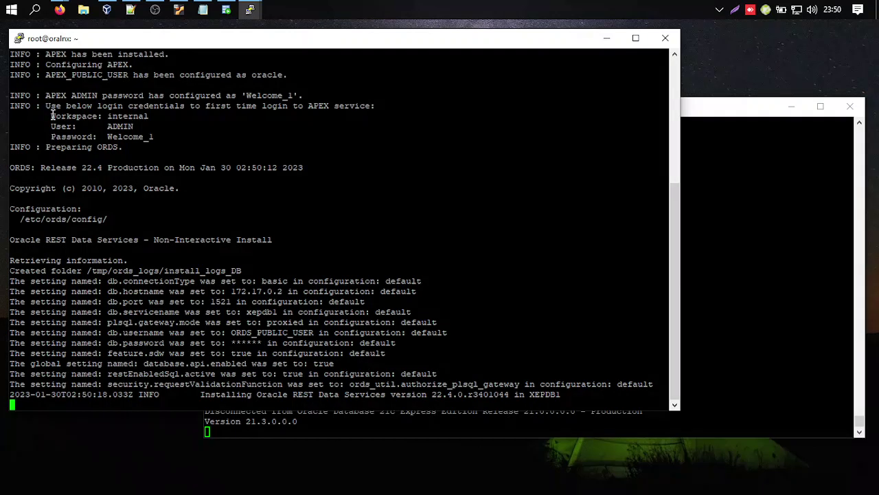
Highlight the APEX credential lines and the Installing Oracle REST Data Services line.
left_click_drag(52, 116, 151, 154)
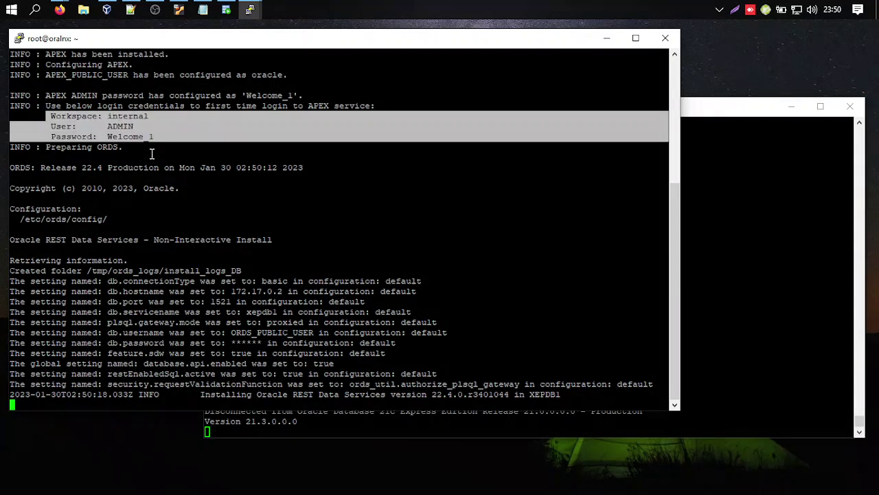
left_click(114, 146)
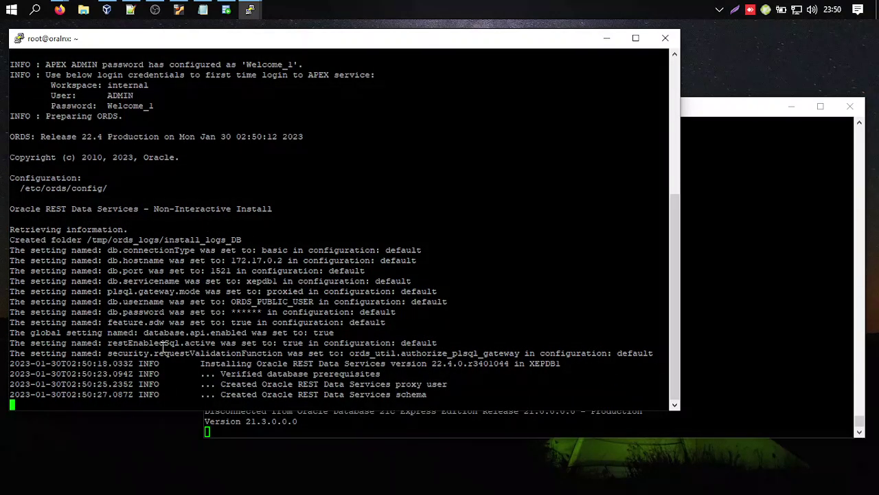
left_click_drag(232, 352, 365, 353)
left_click(425, 353)
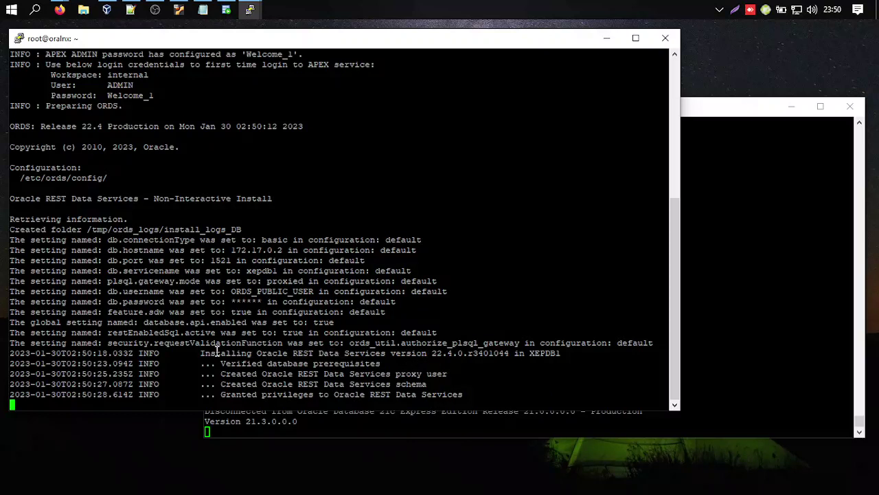
left_click_drag(197, 353, 563, 354)
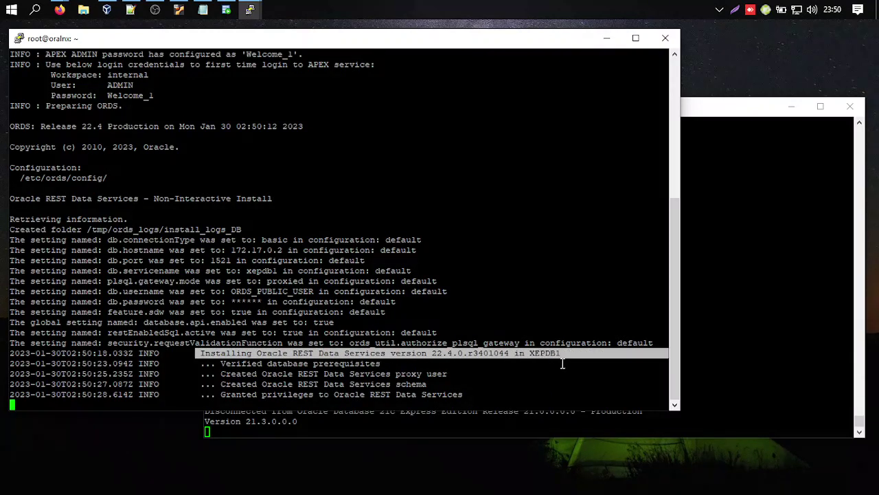
left_click(518, 372)
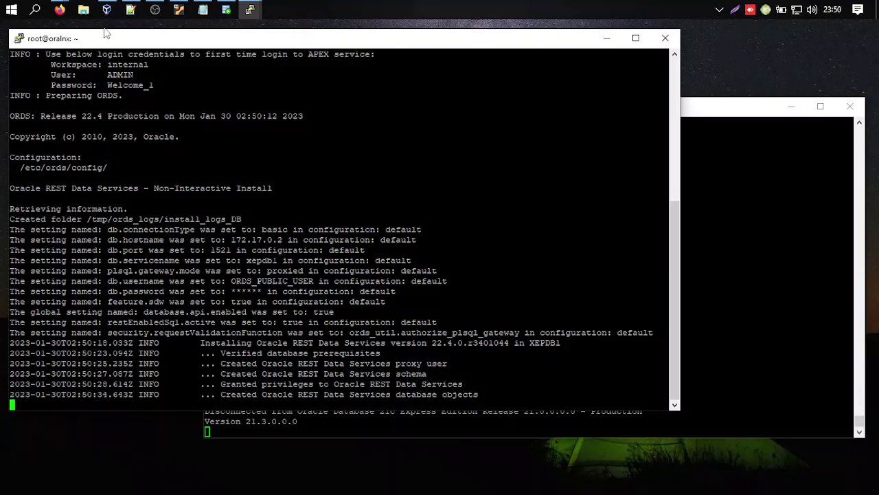
left_click(59, 9)
Google 'postman' in a new Firefox tab and restore the browser to a smaller window.
left_click(193, 108)
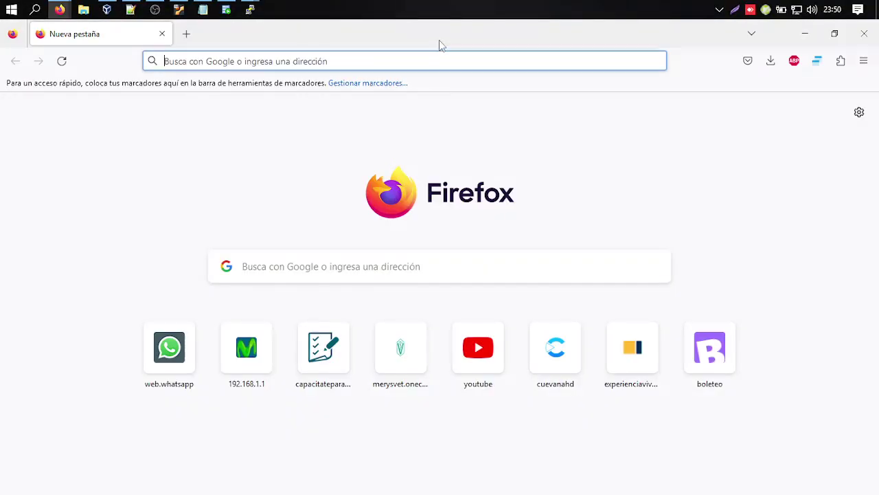
left_click(440, 61)
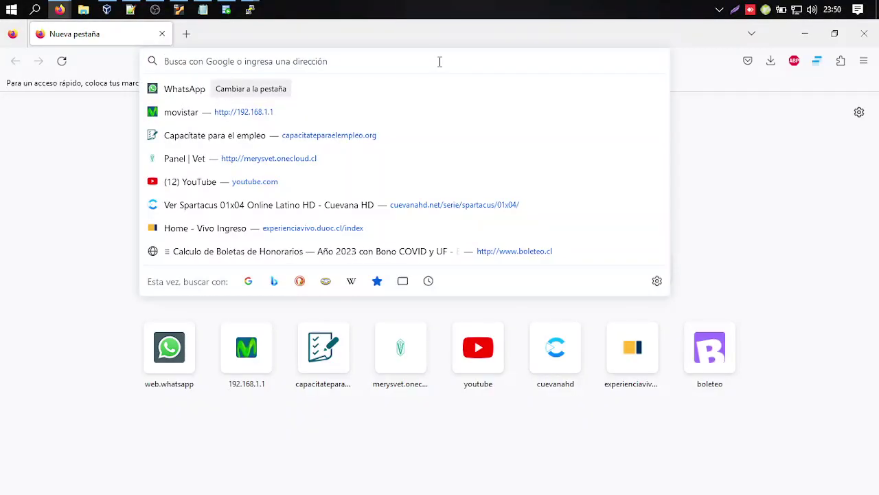
type("postman")
key("Return")
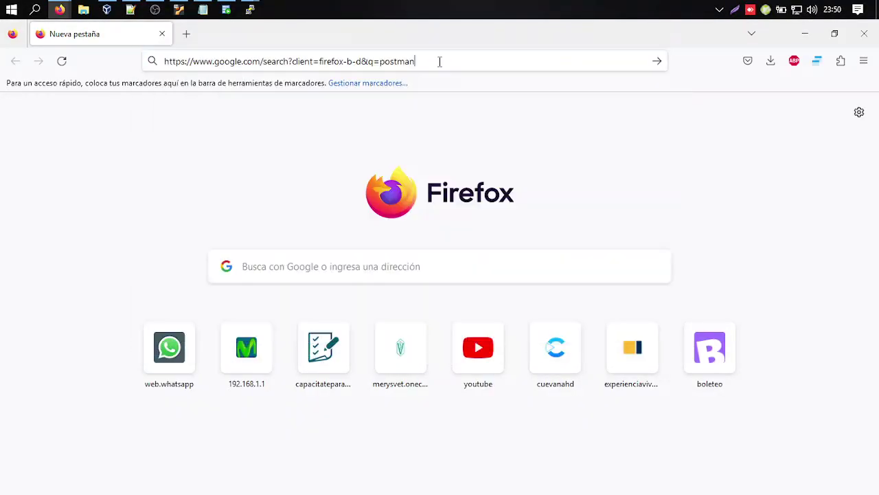
double_click(439, 28)
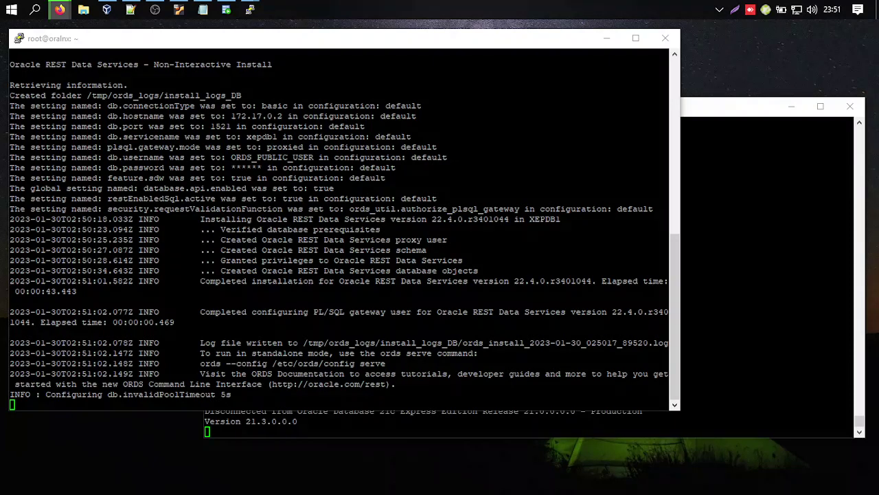
In the ORDS terminal, highlight listening port 8181 and database address 172.17.0.2:1521/xepdb1.
left_click(454, 419)
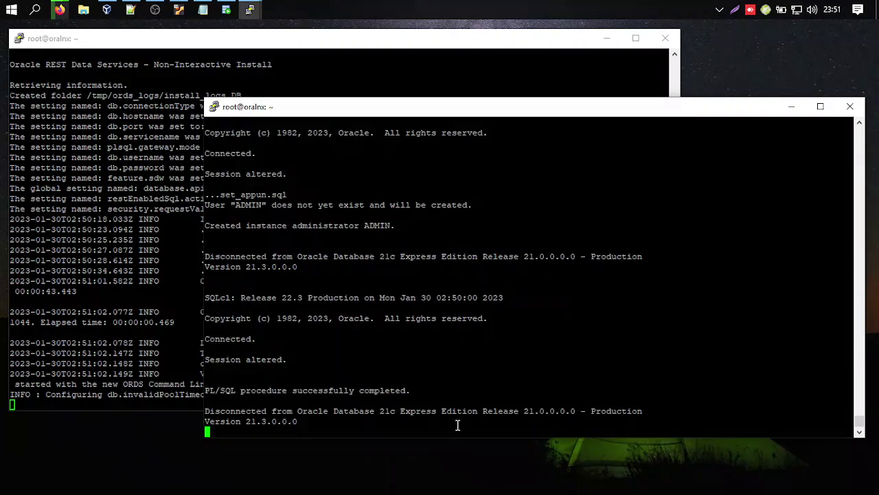
left_click(148, 209)
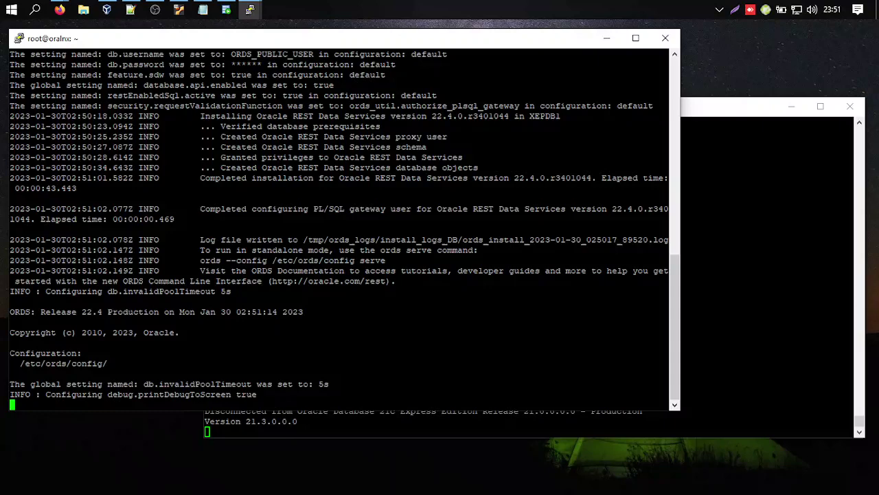
key("alt+Tab")
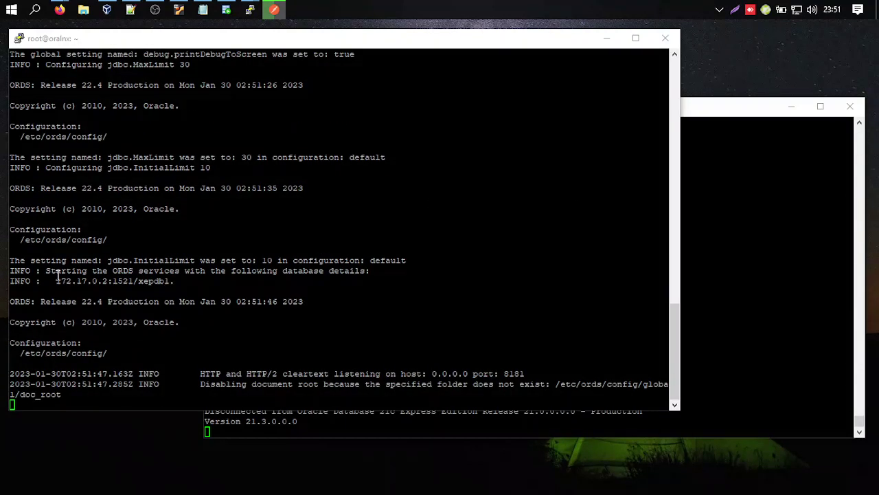
left_click_drag(46, 271, 194, 270)
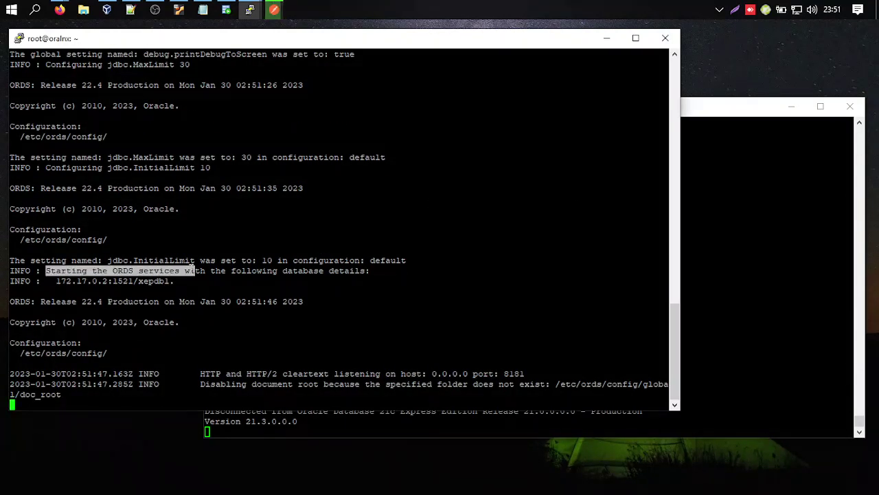
left_click(349, 380)
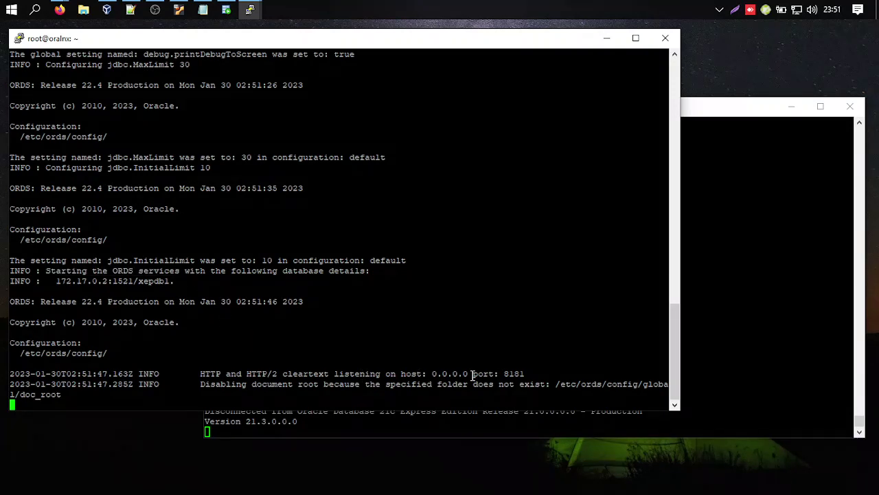
left_click_drag(529, 369, 472, 378)
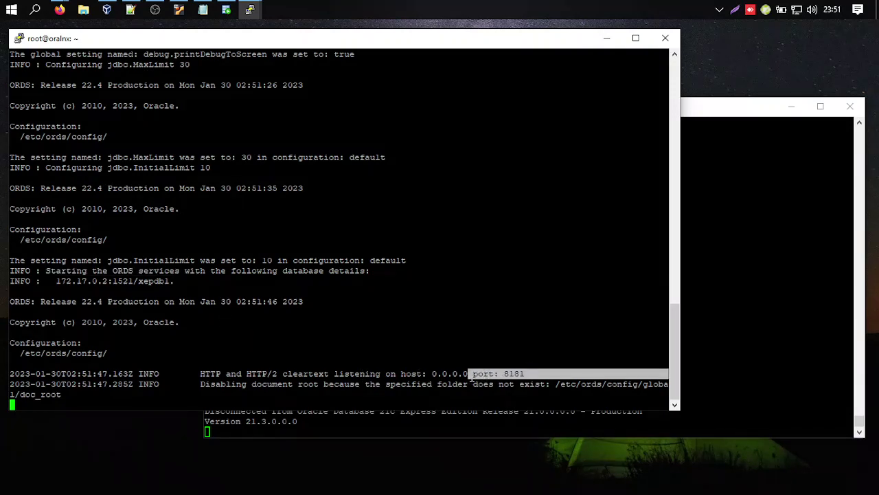
left_click_drag(170, 281, 79, 285)
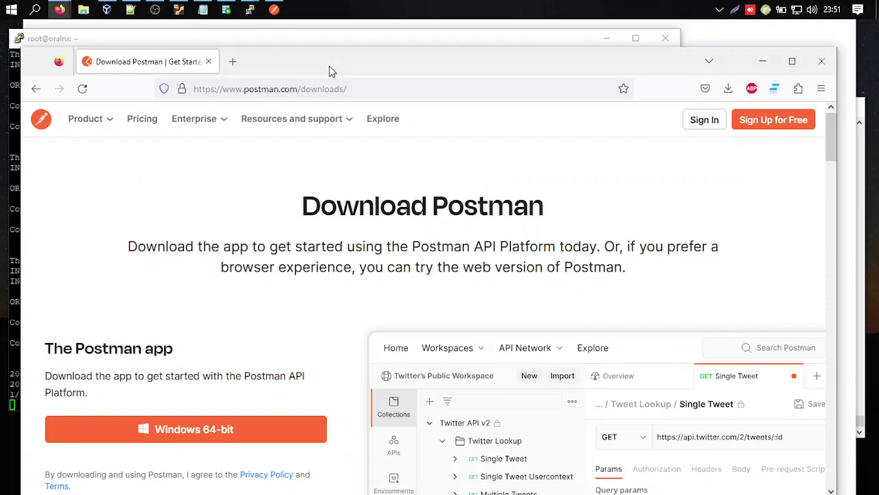
Select the current web address on Firefox's Postman downloads page.
left_click_drag(329, 66, 334, 59)
double_click(334, 59)
left_click(334, 58)
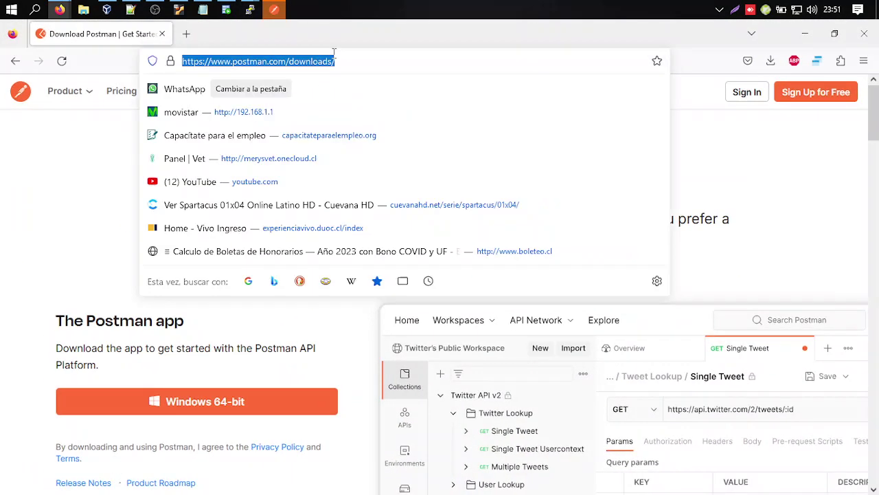
Replace the address with the autocompleted server address on port 8181 and load it.
left_click(388, 59)
left_click_drag(388, 59, 169, 62)
key("BackSpace")
type("al")
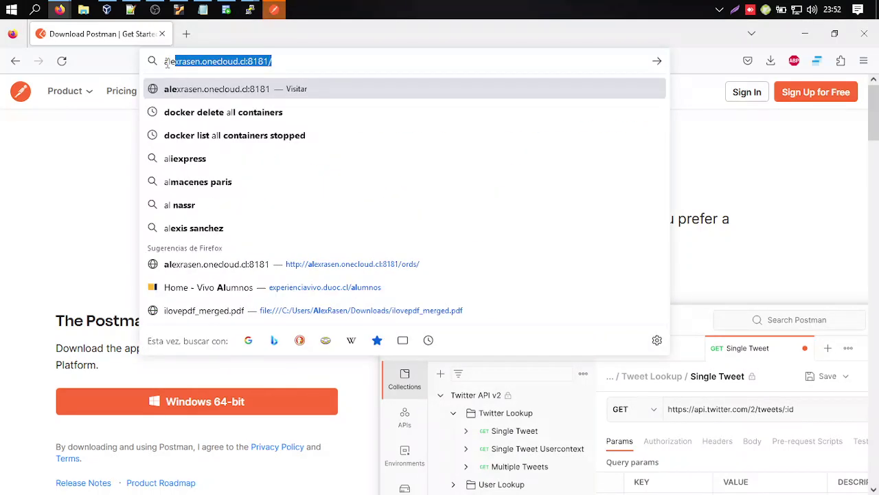
key("Right")
key("Return")
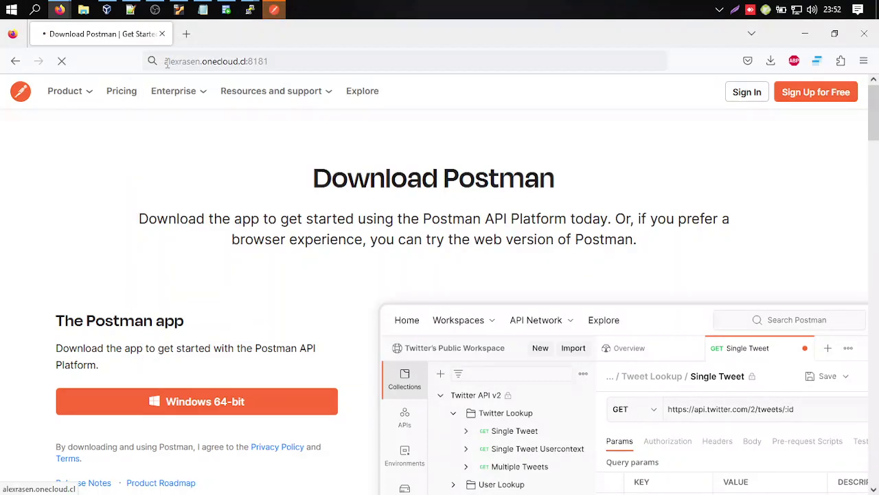
Check both server terminals, then return to Firefox.
mouse_move(251, 9)
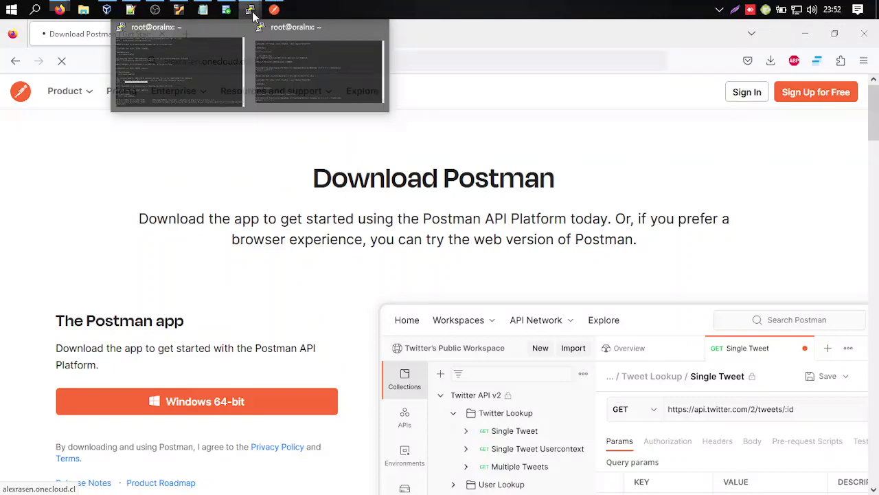
left_click(179, 69)
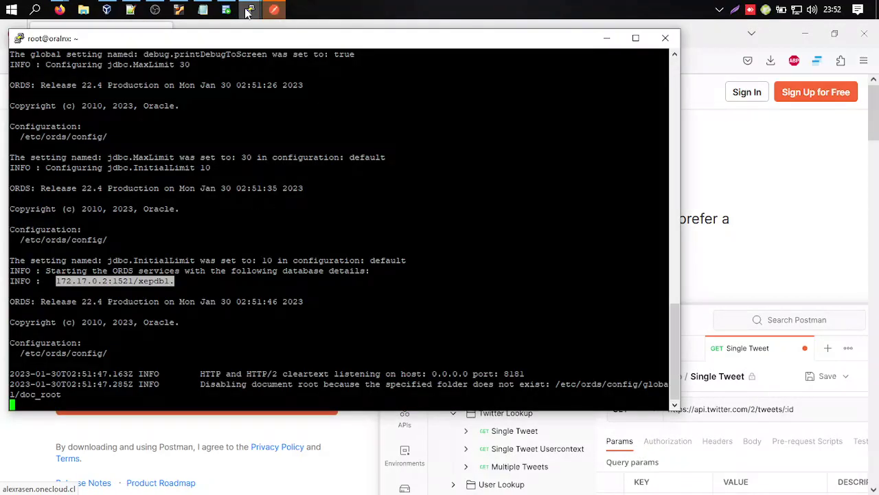
left_click(293, 55)
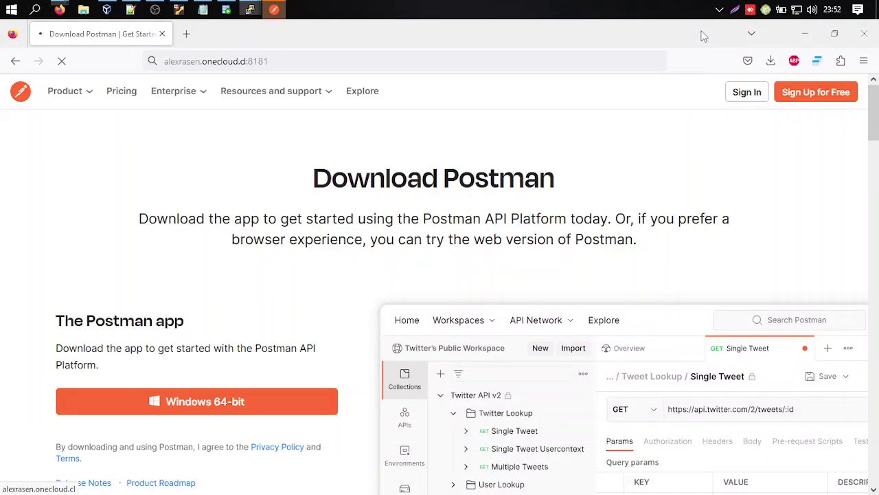
left_click(699, 37)
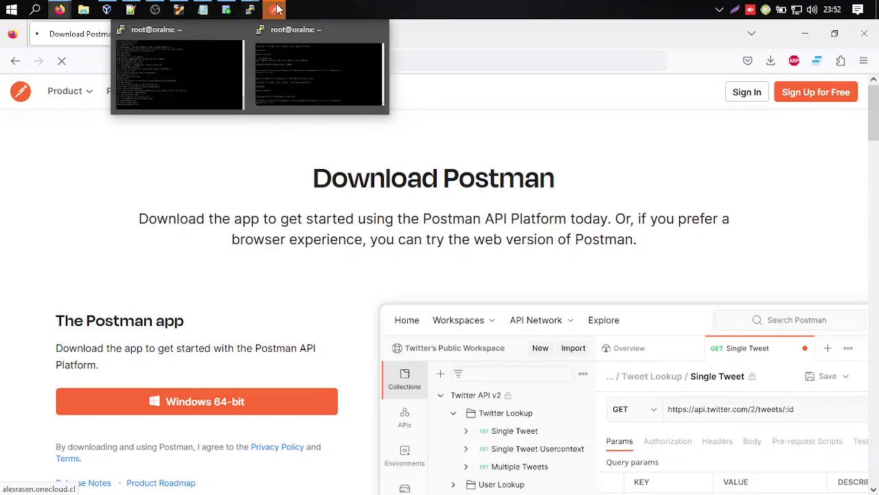
Open Postman, skip account creation into Scratch Pad, and move Postman and the browser aside.
left_click(274, 10)
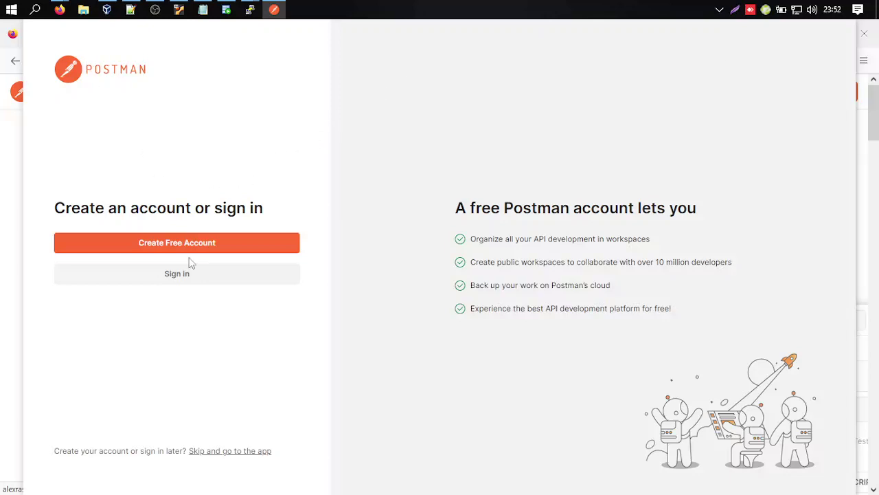
left_click(221, 452)
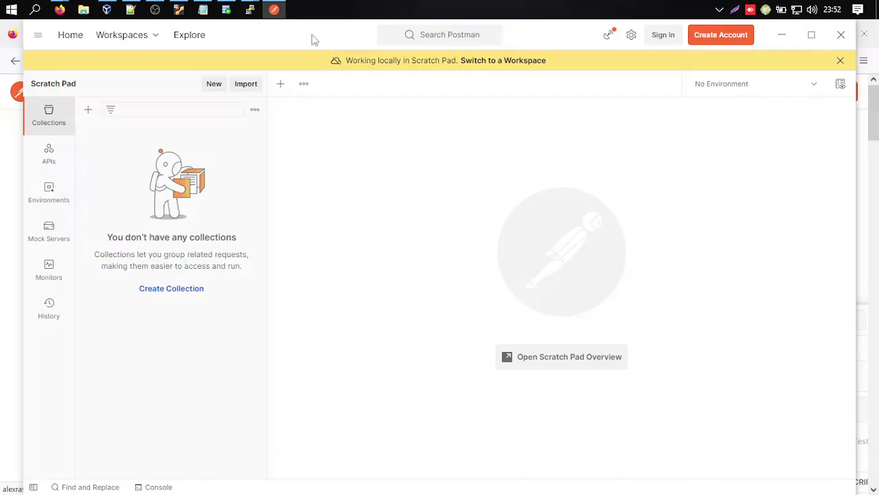
left_click_drag(310, 35, 878, 206)
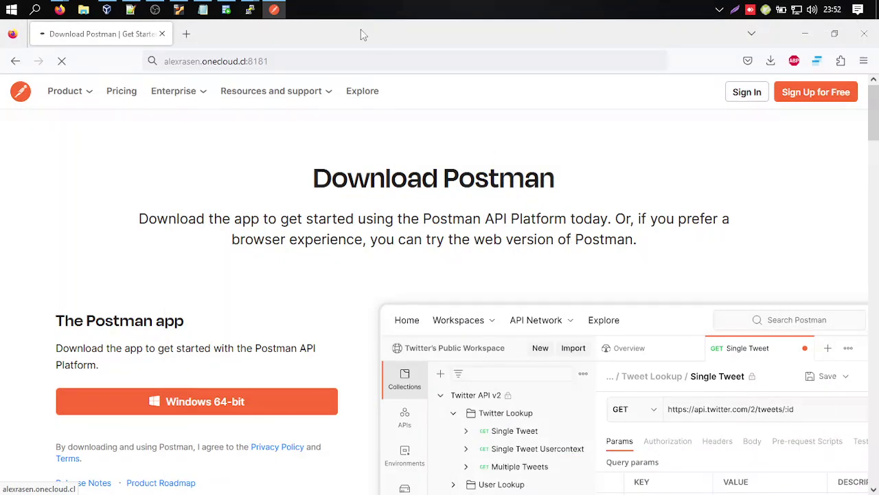
left_click_drag(364, 35, 878, 494)
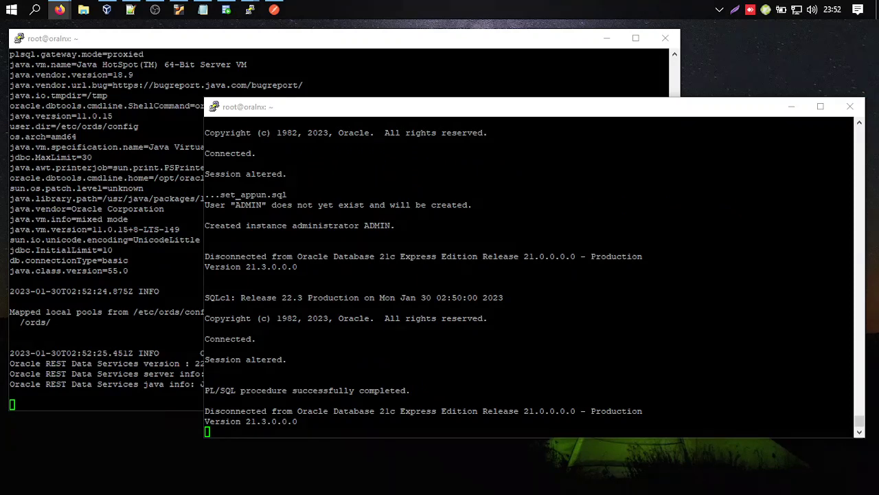
Check the ORDS log terminal, then maximize Firefox on the APEX sign-in page at 8181/ords.
key("alt+Tab")
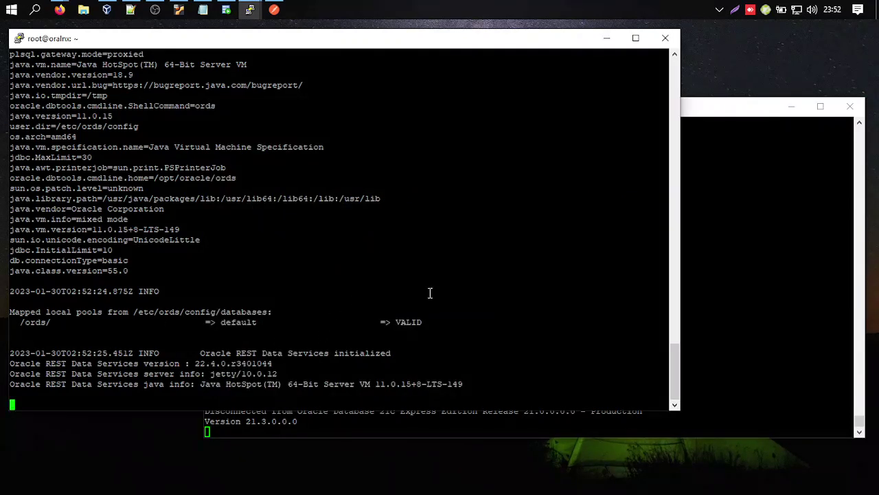
left_click(763, 186)
left_click_drag(727, 111, 680, 105)
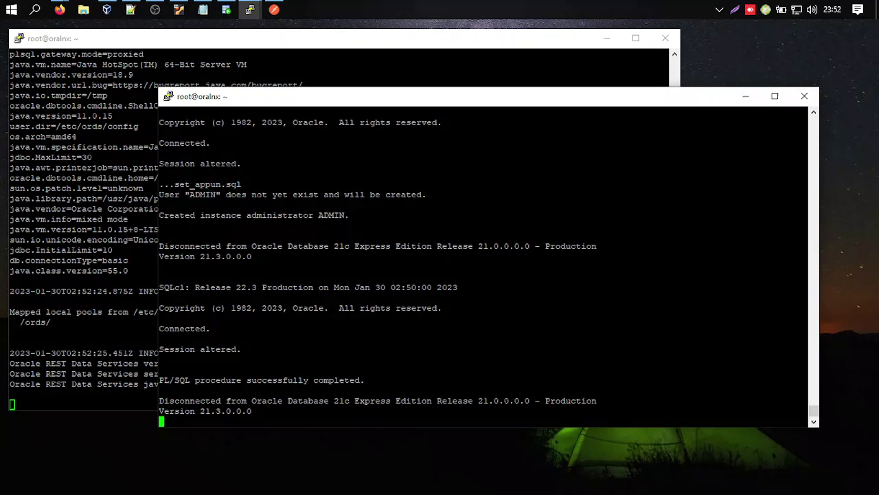
key("alt+Tab")
left_click_drag(804, 156, 357, 41)
double_click(356, 40)
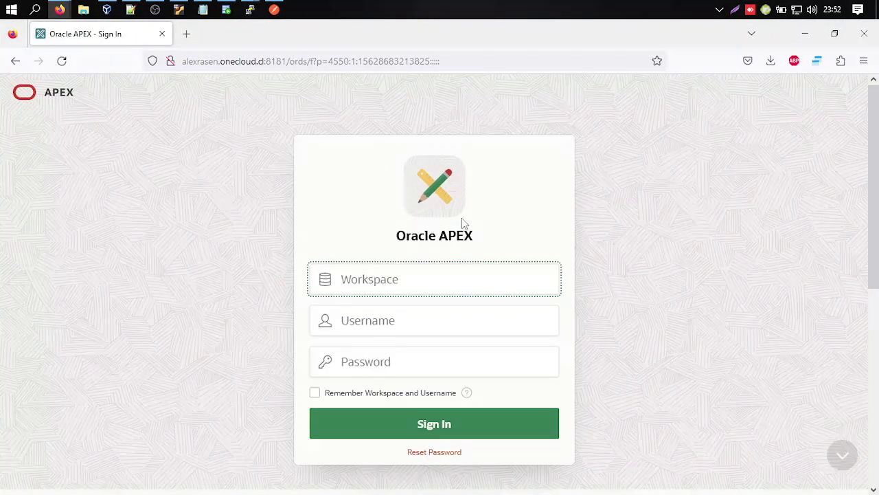
Copy the workspace name 'internal' from the notes into the APEX Workspace field.
left_click(202, 9)
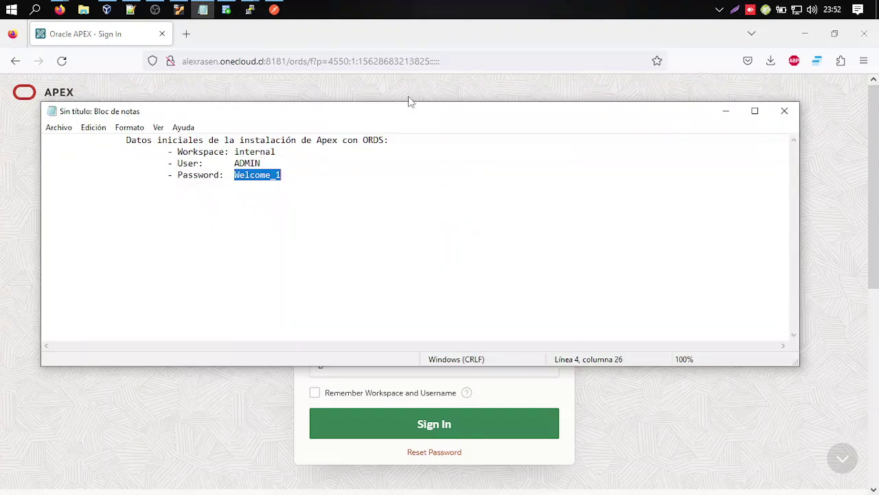
left_click_drag(405, 114, 443, 97)
double_click(294, 132)
key("ctrl+c")
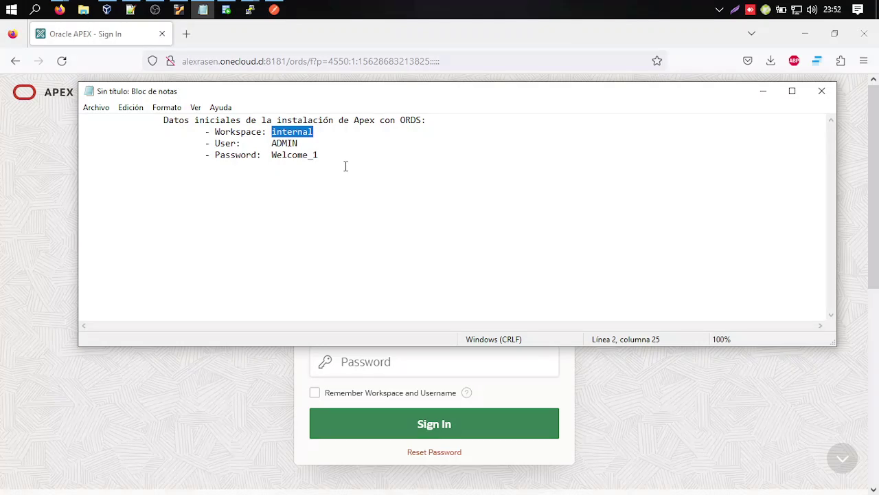
left_click(352, 350)
left_click(381, 281)
key("ctrl+v")
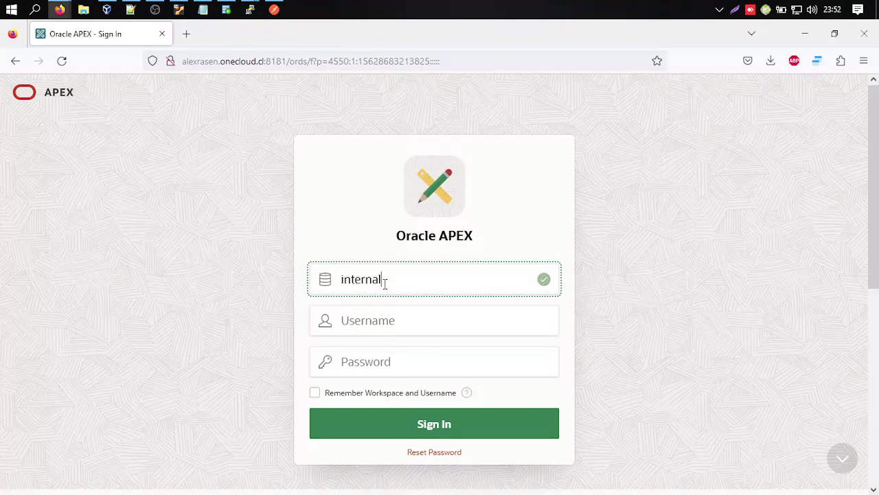
Enter ADMIN as username with the initial password and sign in.
left_click(385, 321)
type("ADMIN")
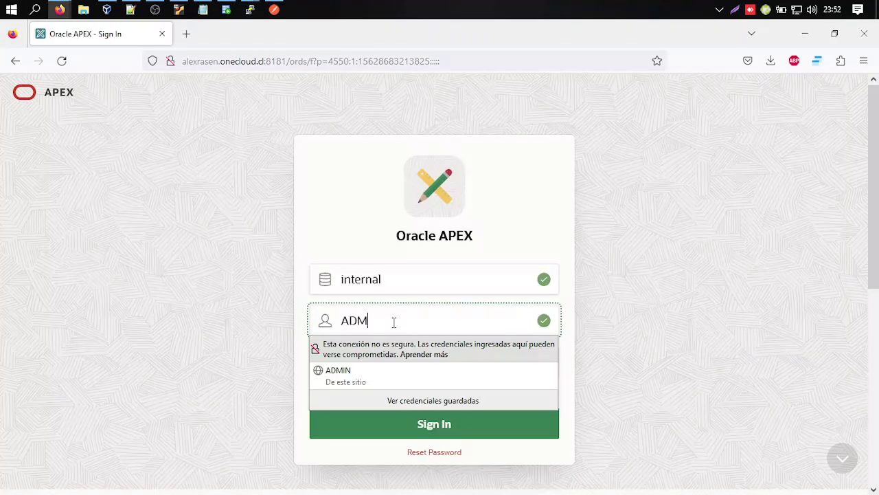
left_click(270, 260)
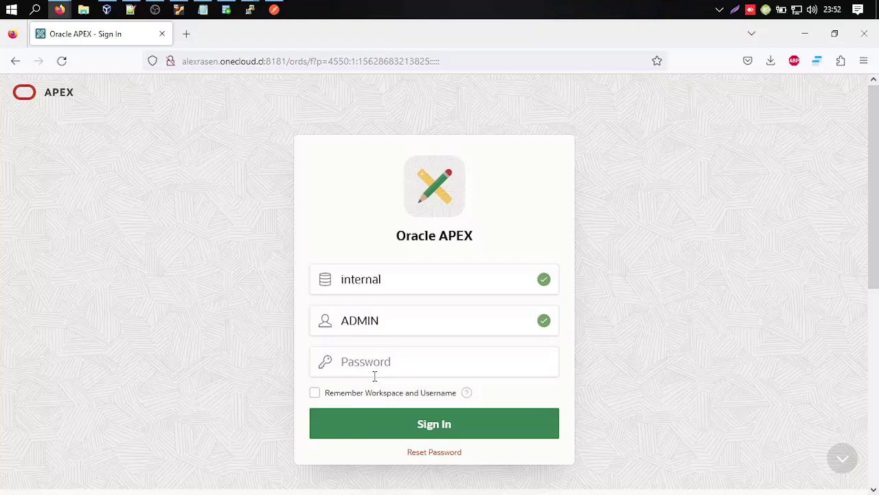
left_click(381, 362)
type("******")
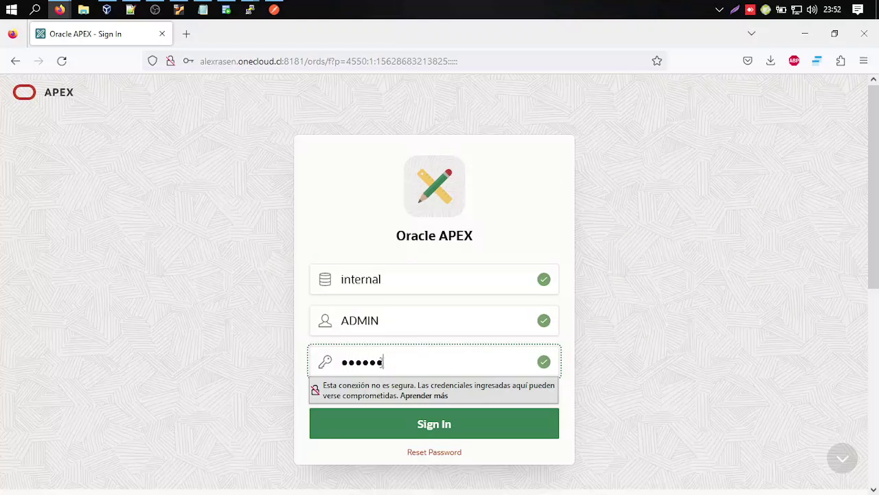
key("Return")
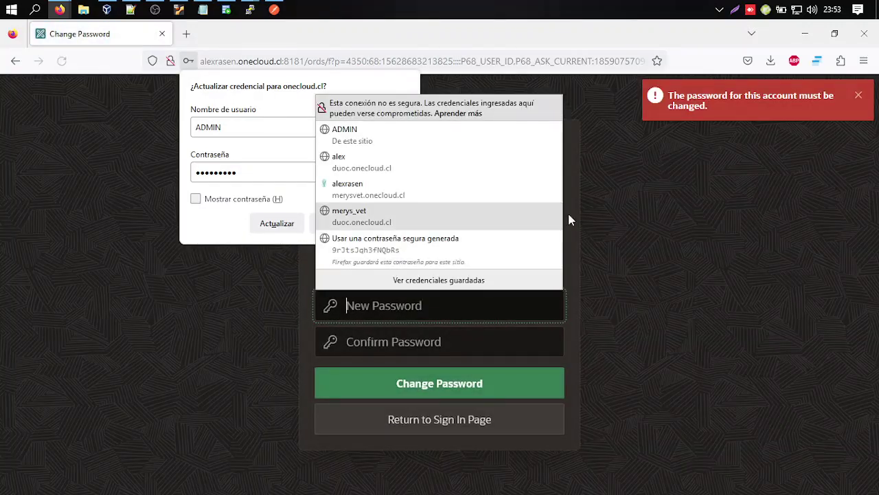
Enter a new ADMIN password in both password fields, submit it, and save the credentials in Firefox.
left_click(538, 160)
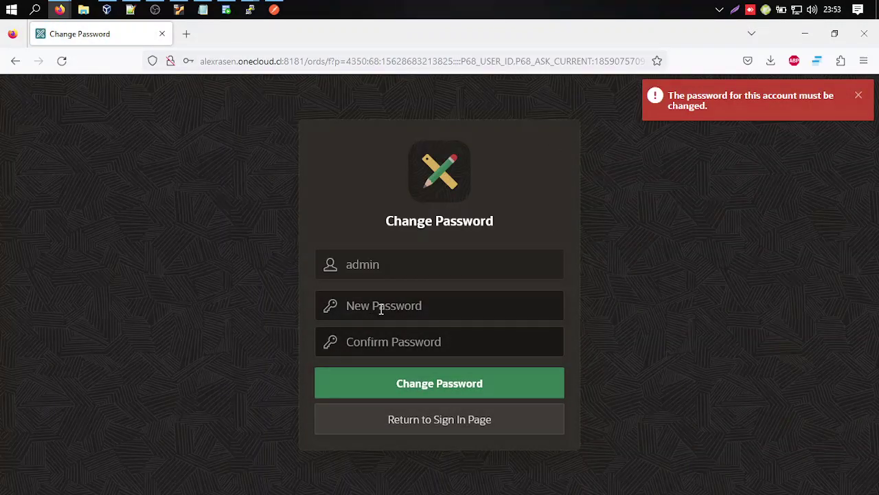
left_click(380, 309)
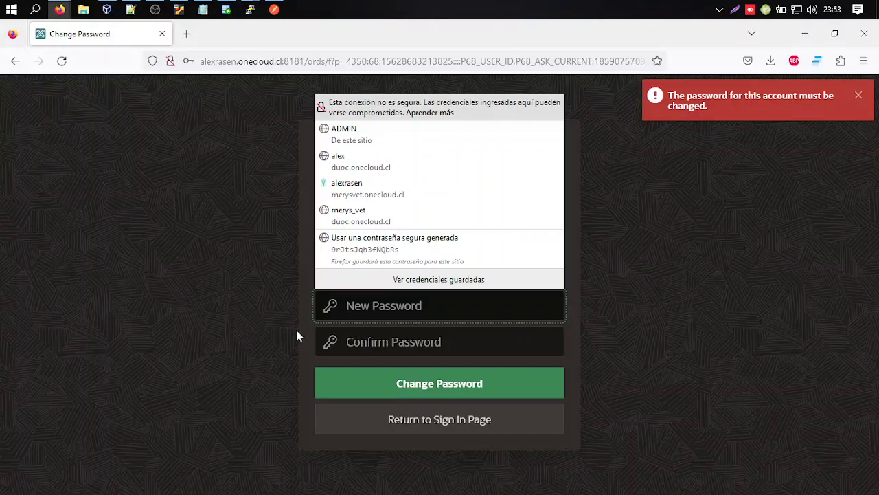
left_click(674, 328)
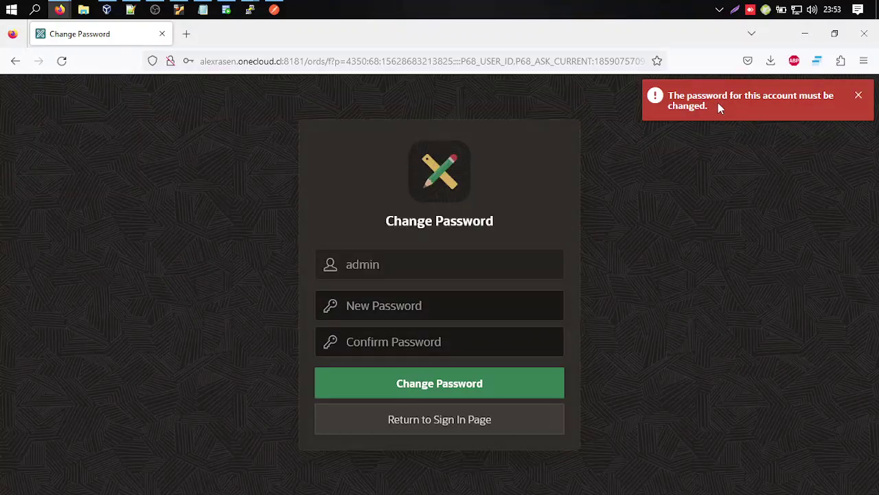
left_click(512, 306)
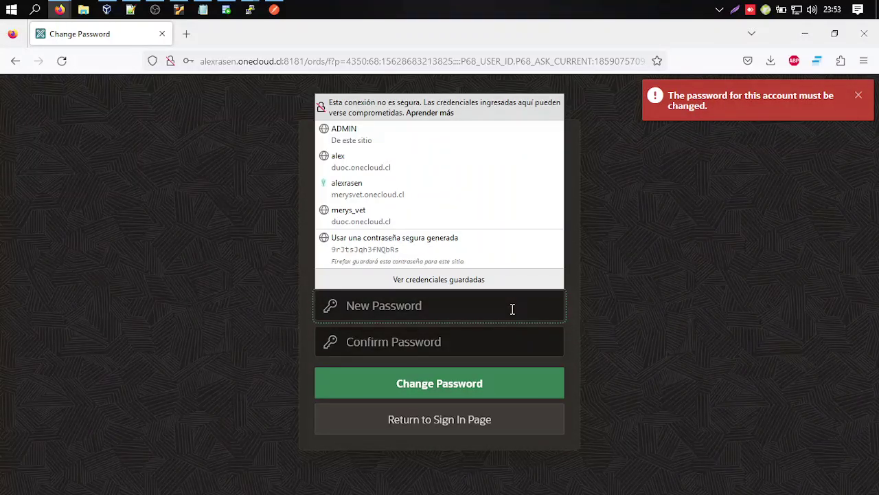
type("admin1234")
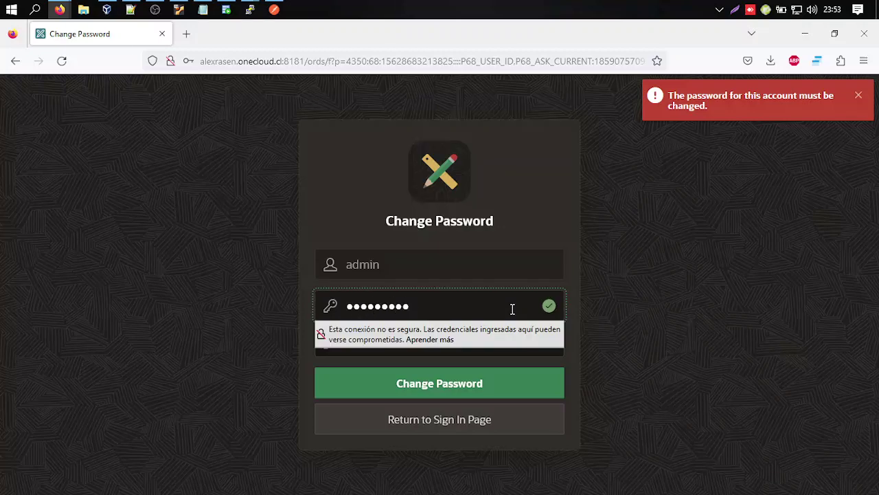
type("56")
key("Tab")
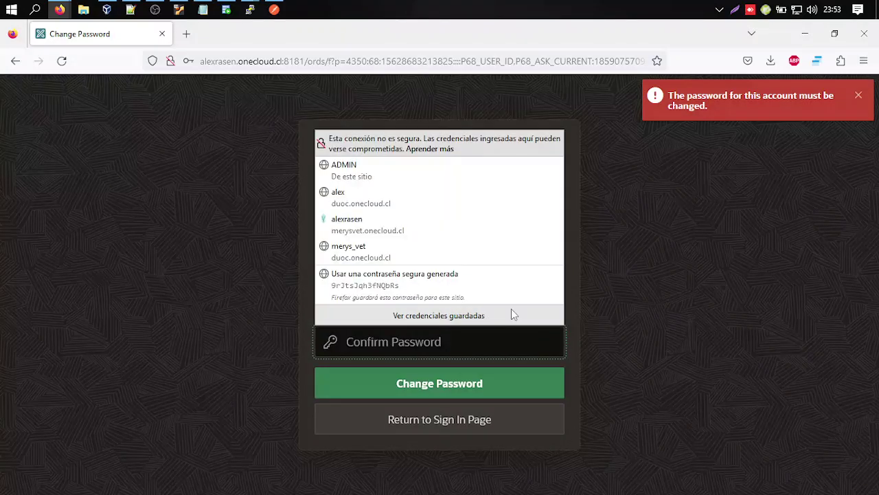
type("adm")
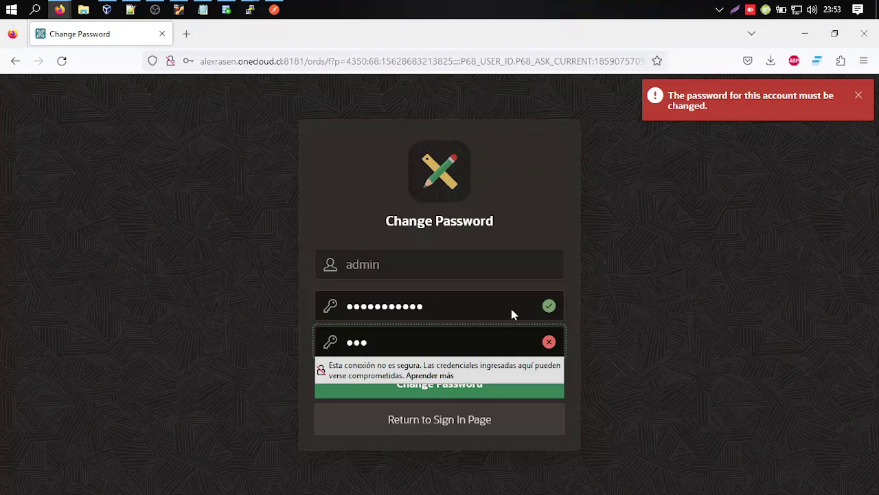
type("in123456")
left_click(738, 289)
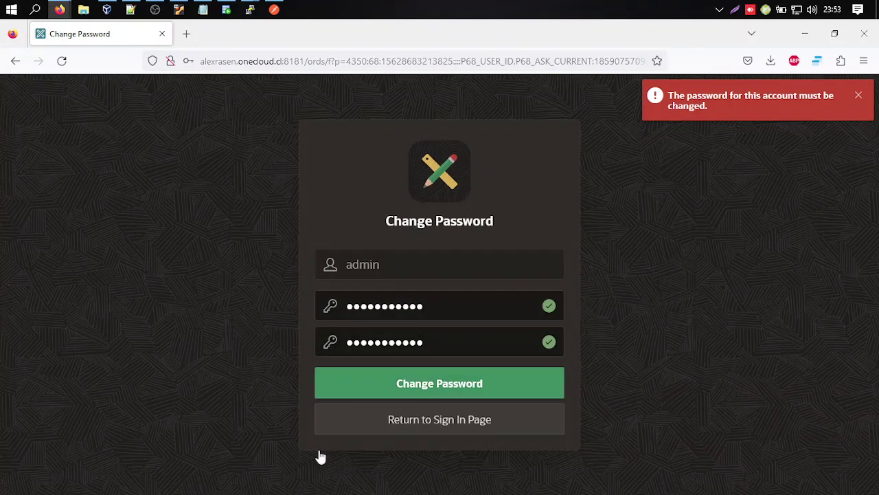
left_click(452, 389)
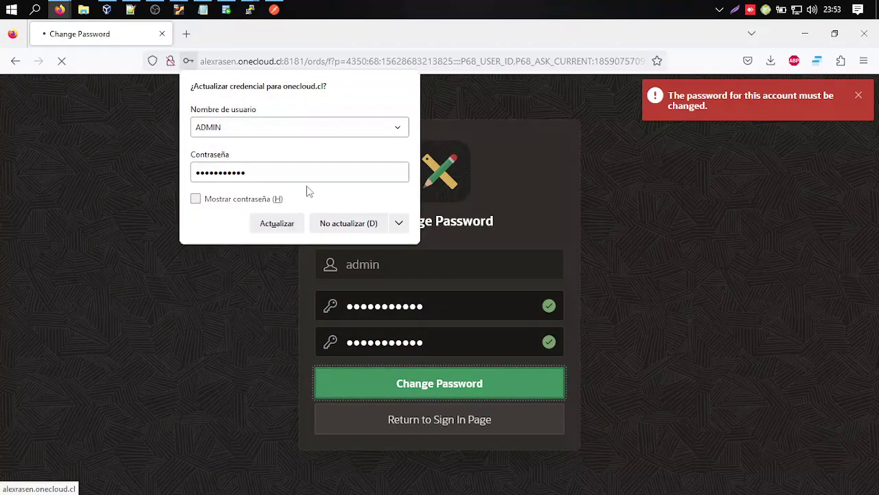
left_click(296, 224)
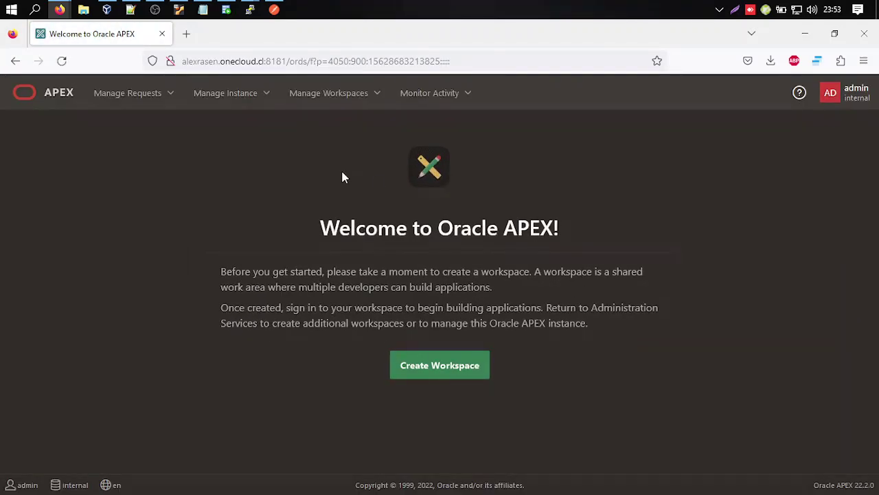
Connect AlexRasenLinux in SQL Developer, expand REST Data Services, and close the AlexRasenLinux~2 worksheet.
left_click(226, 10)
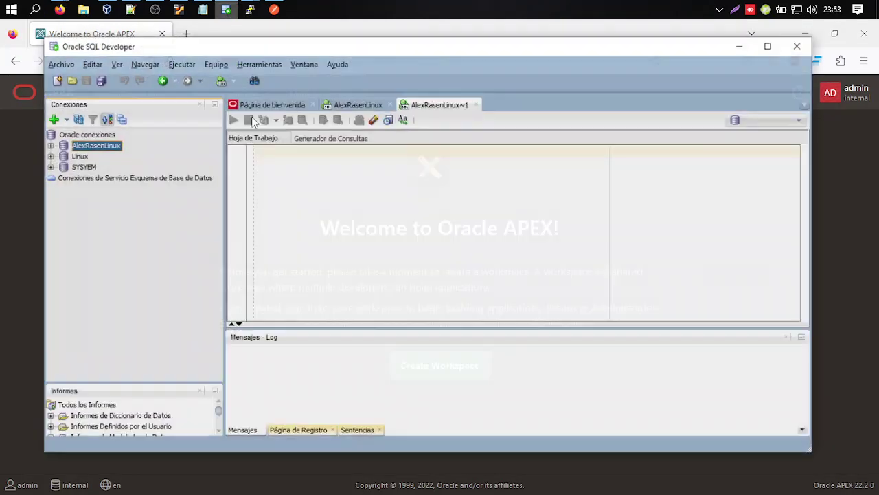
left_click(82, 149)
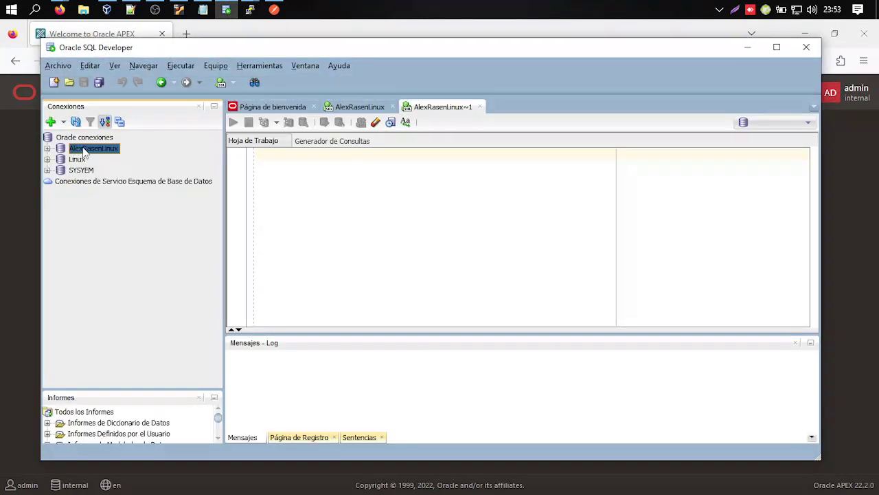
double_click(83, 149)
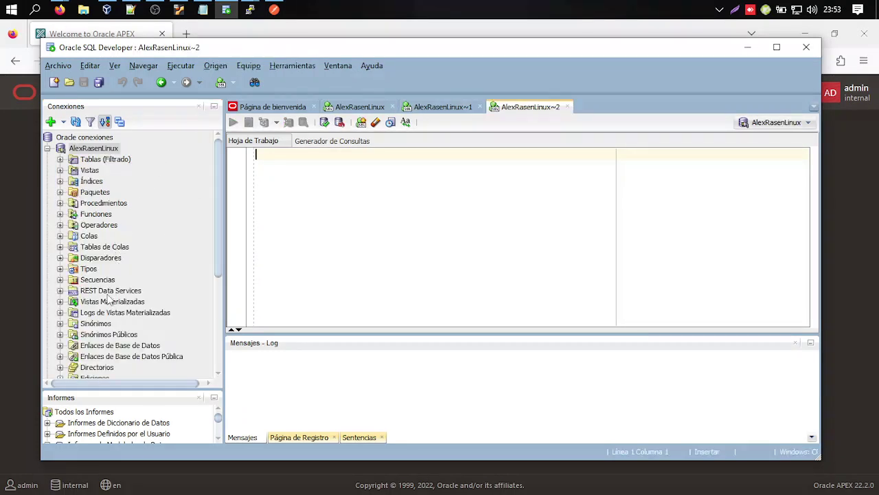
left_click(106, 291)
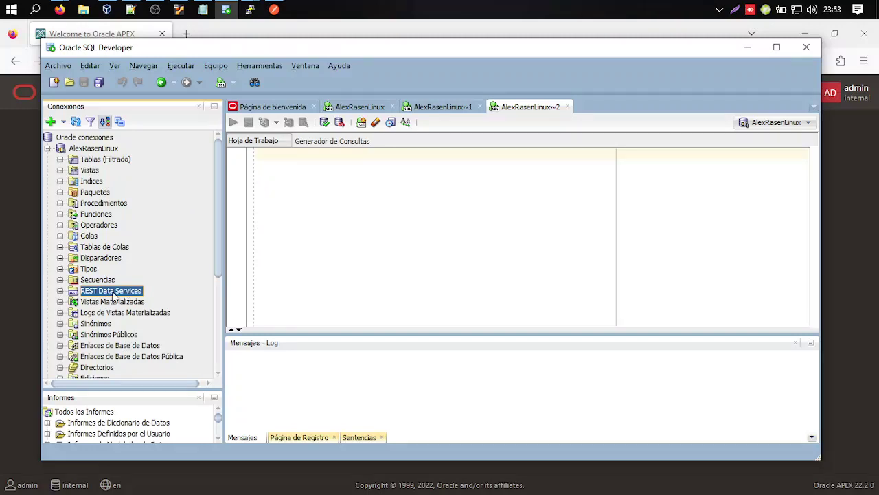
left_click(60, 291)
left_click(567, 107)
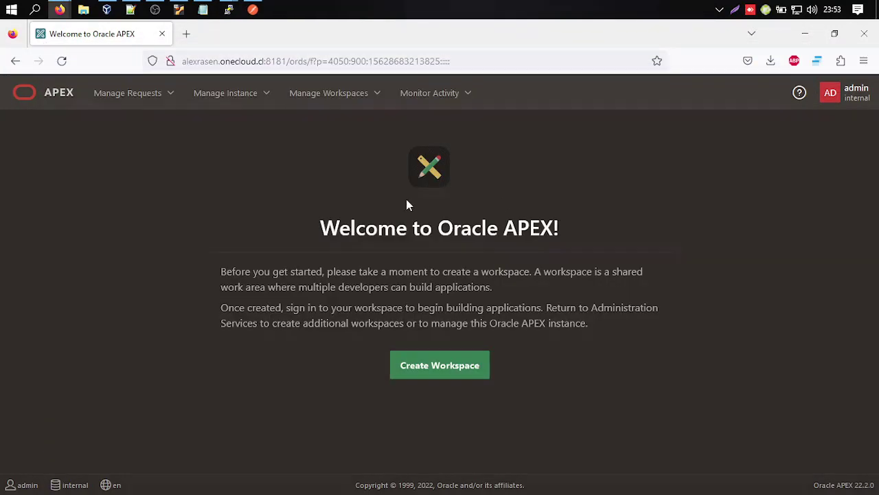
Create a workspace named YOUTUBE, correcting the mistyped PRUEBA, and continue to the next step.
left_click_drag(223, 271, 557, 308)
left_click(588, 320)
left_click(435, 371)
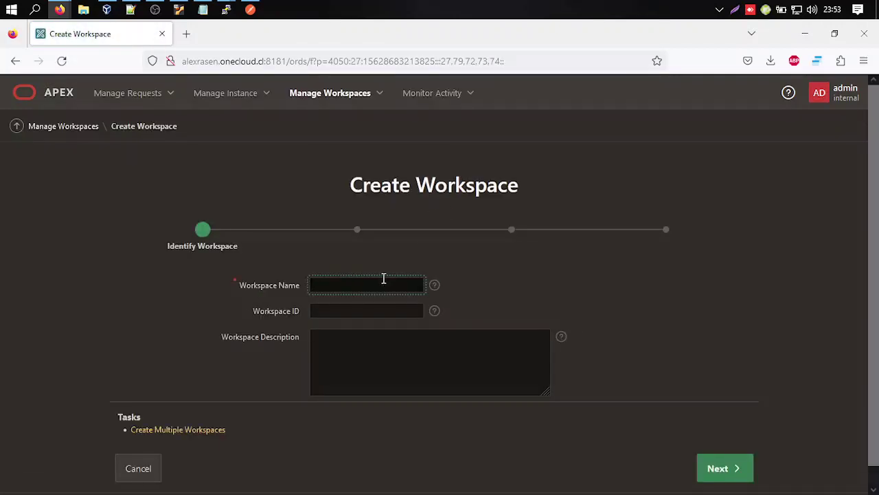
left_click(383, 282)
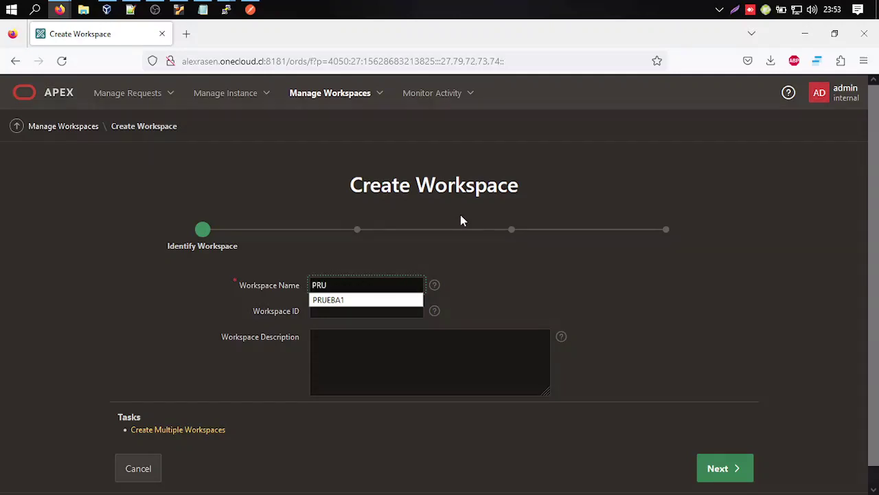
type("PRUEBA")
key("BackSpace")
key("BackSpace")
key("BackSpace")
key("BackSpace")
key("BackSpace")
key("BackSpace")
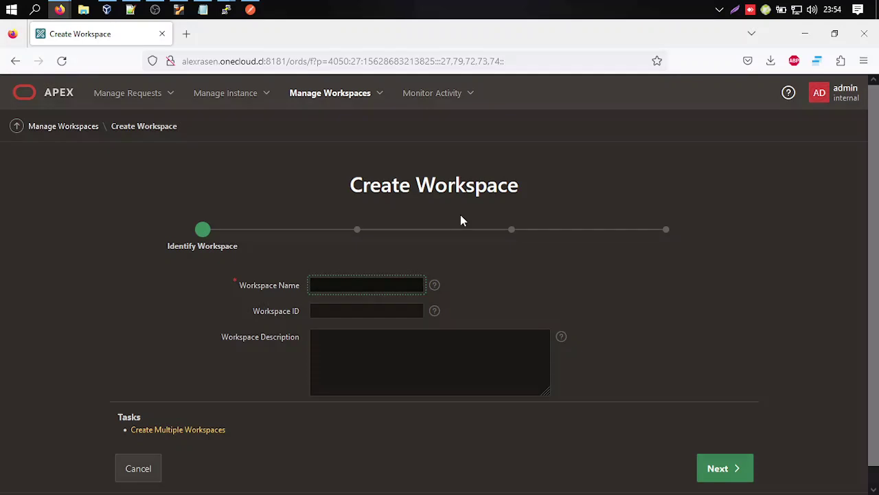
type("YOUTUBE")
left_click(746, 470)
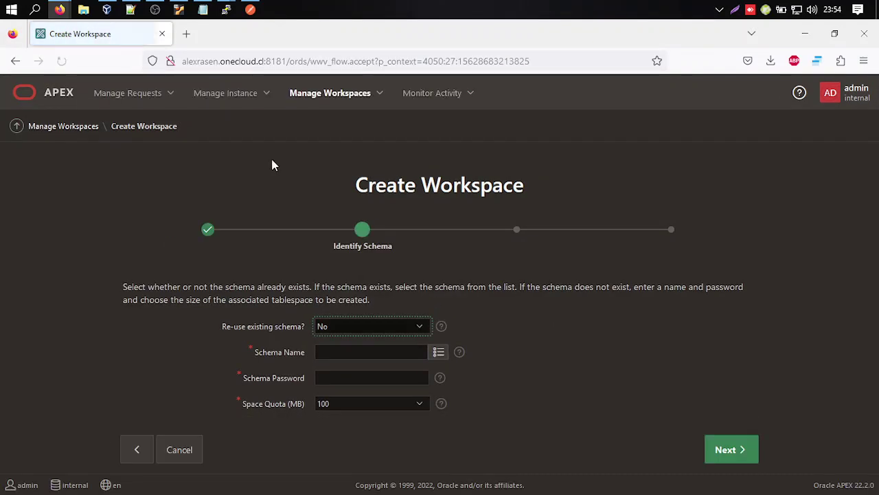
Add the workspace name 'WS_ YOUTUBE' to the Notepad notes.
left_click(203, 9)
left_click(379, 229)
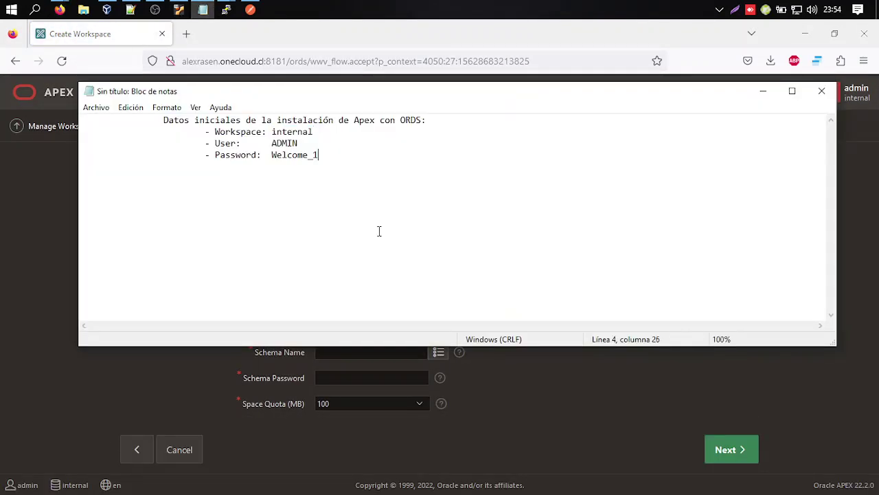
type("WS_ YOUTUBE")
key("alt+Tab")
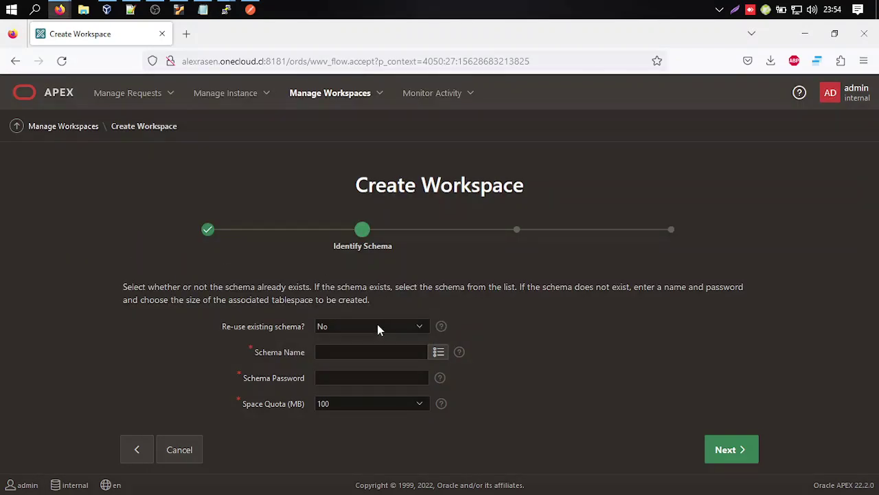
Keep Re-use existing schema as No and enter YOUTUBE as the schema name.
left_click(377, 329)
left_click(265, 331)
left_click(351, 329)
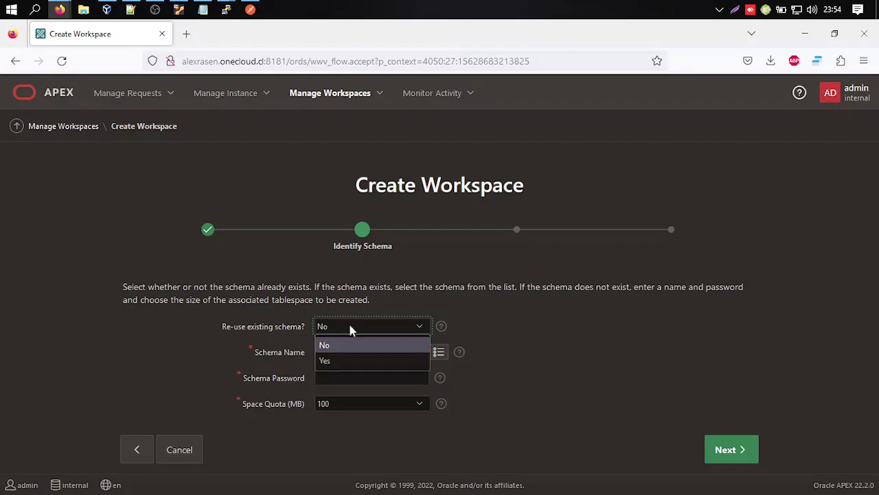
left_click(369, 346)
left_click(377, 353)
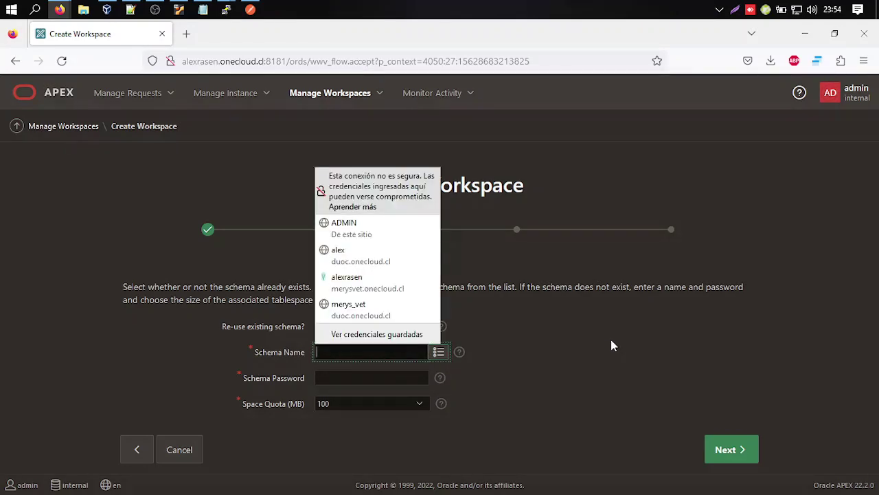
type("YOUTUBE")
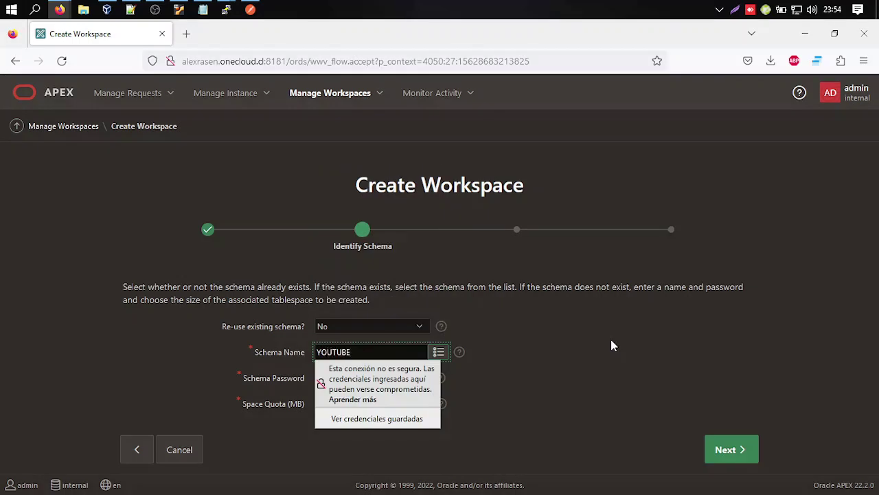
left_click(612, 345)
left_click(266, 352)
key("ctrl+c")
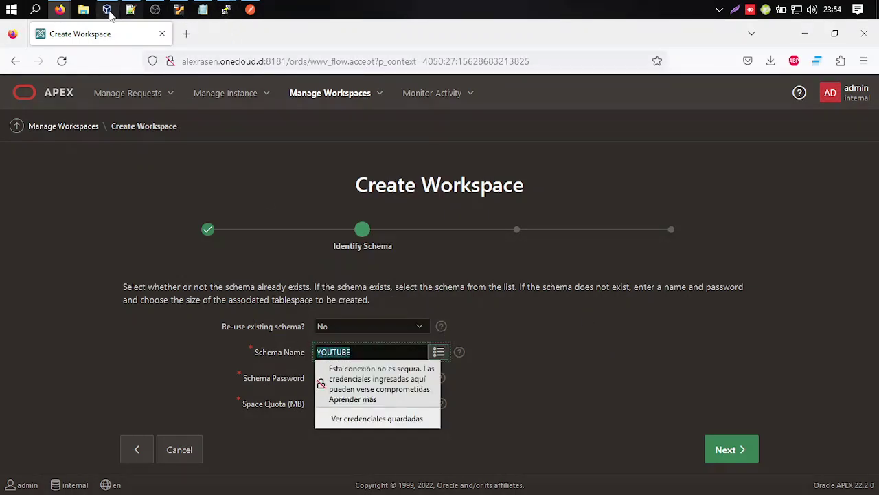
Record the schema name as 'USER: YOUTUBE' in the Notepad notes.
key("alt+Tab")
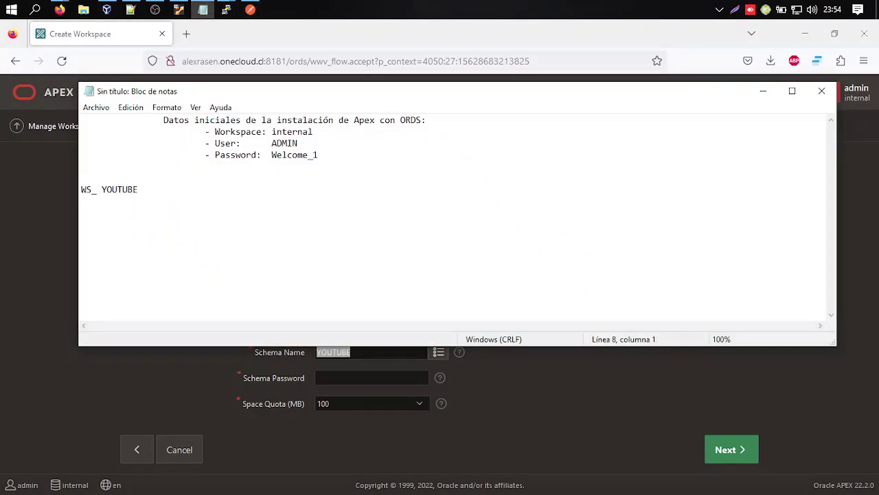
type("USER:")
key("ctrl+v")
key("Return")
key("alt+Tab")
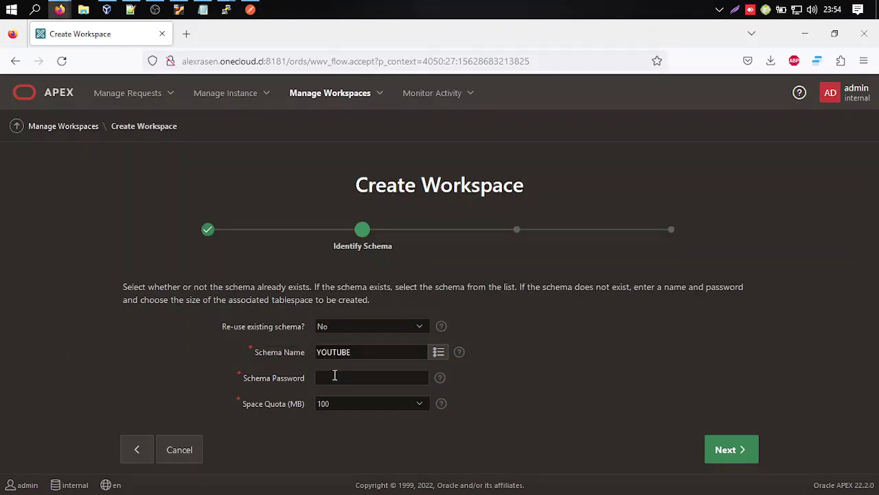
Paste the schema password and submit the Identify Schema step.
left_click(334, 377)
left_click(265, 373)
left_click(378, 350)
left_click_drag(378, 349, 206, 353)
key("ctrl+c")
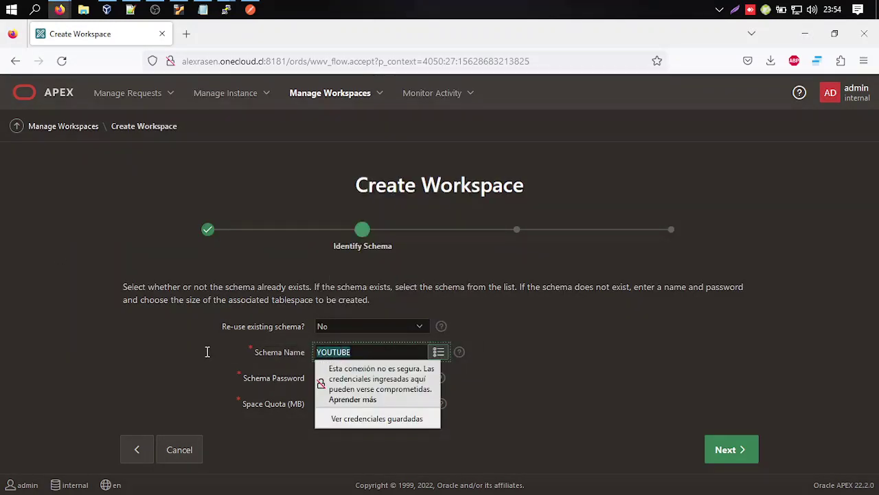
left_click(190, 356)
left_click(360, 378)
key("ctrl+v")
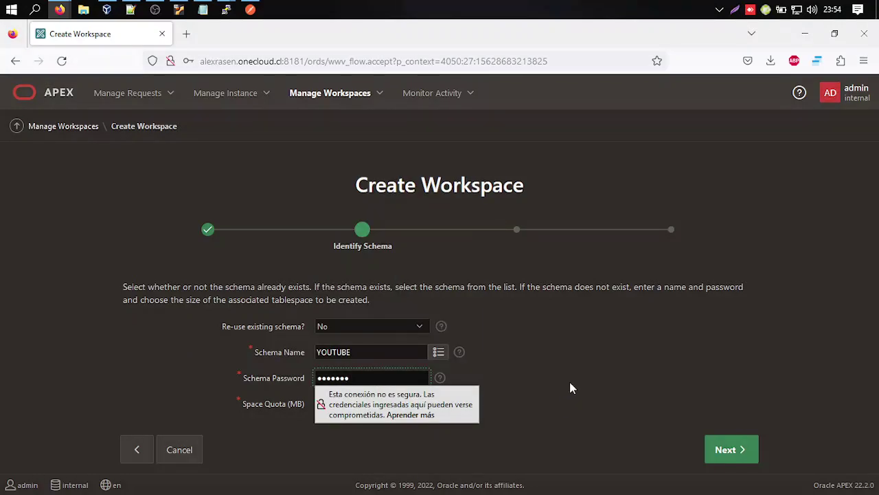
left_click(725, 449)
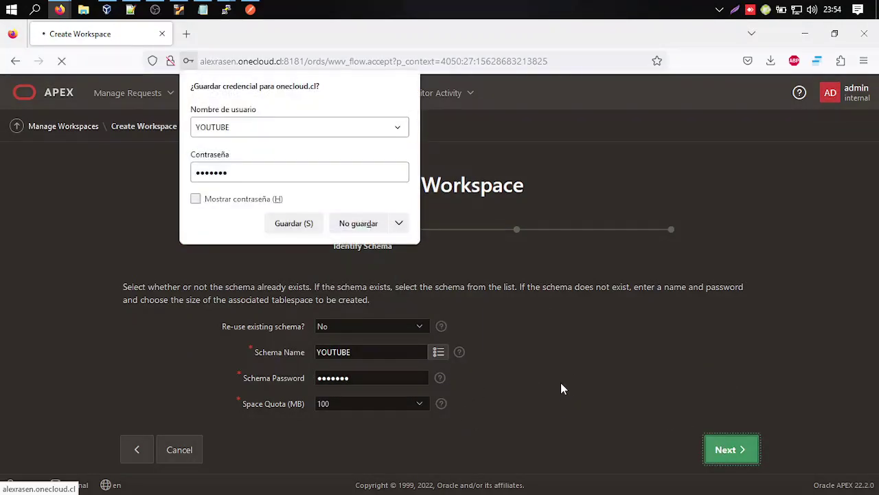
Decline Firefox's save-login prompt, then enter administrator username YOUTUBE and paste its password.
left_click(339, 228)
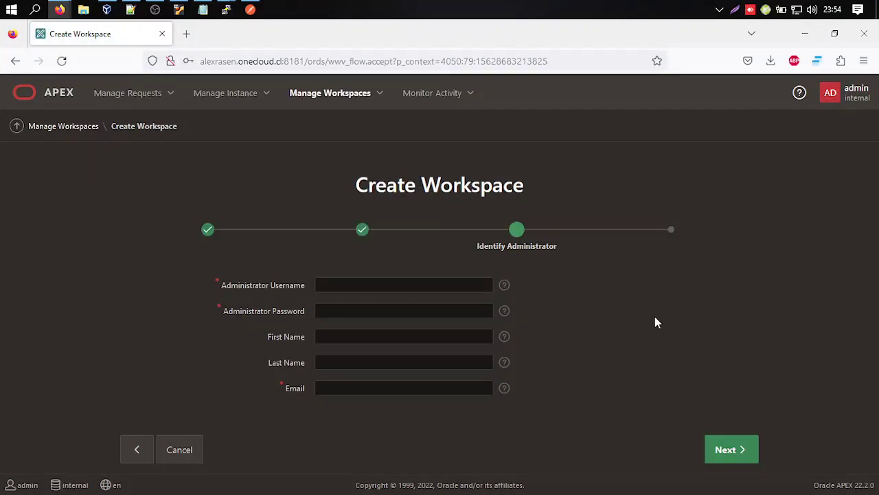
left_click(389, 286)
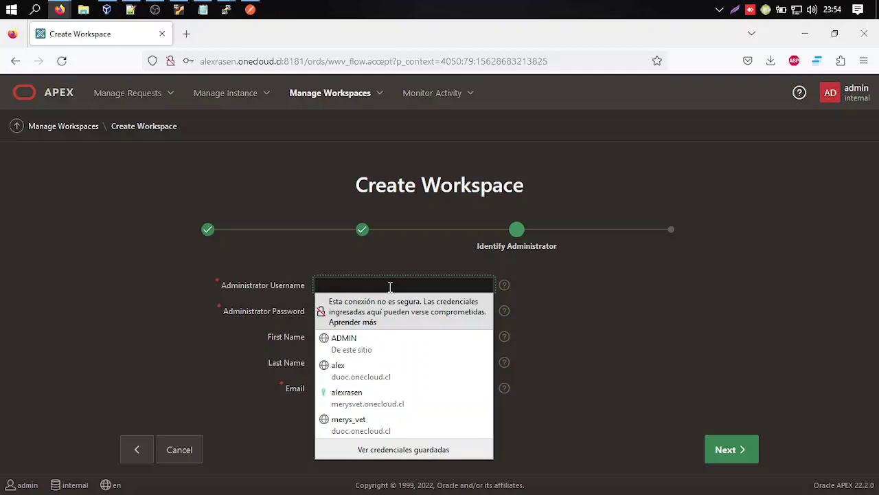
key("ctrl+v")
left_click(251, 281)
left_click(325, 313)
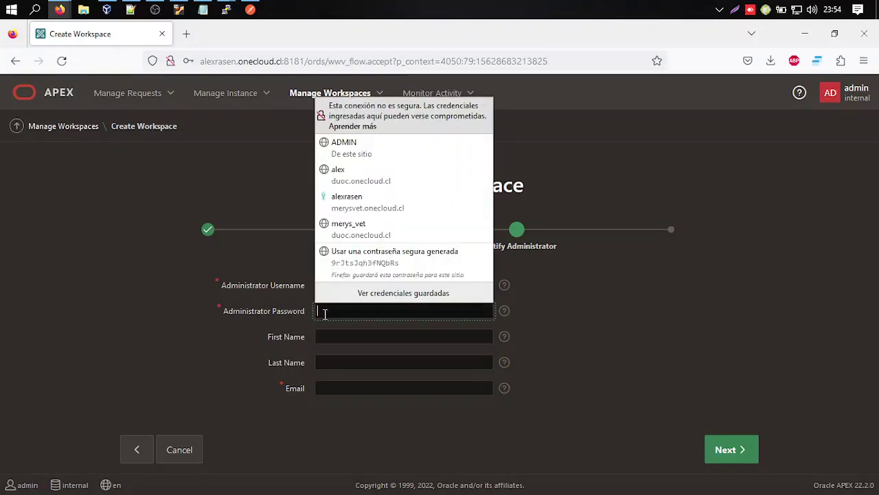
key("ctrl+v")
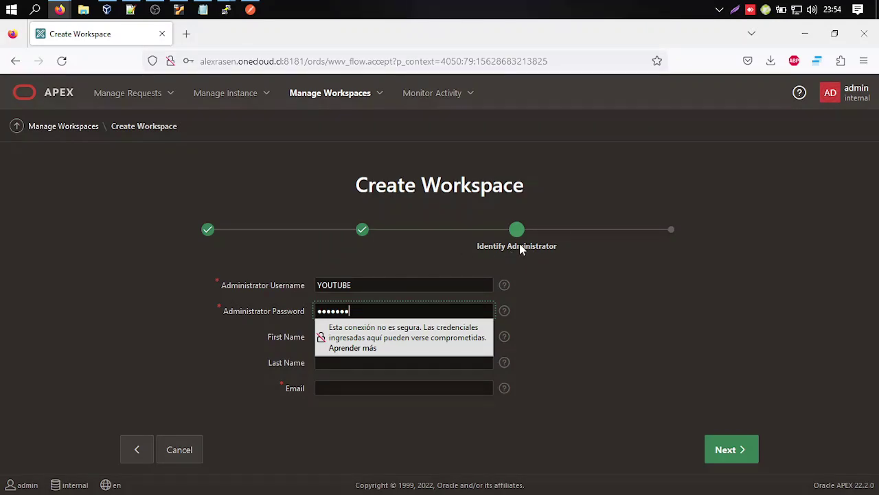
left_click(618, 362)
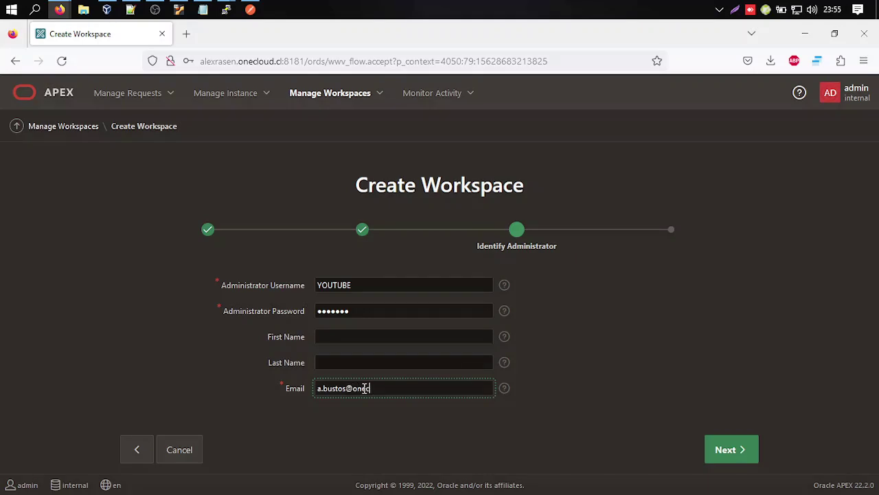
Create the YOUTUBE workspace with its YOUTUBE administrator and return to Manage Workspaces.
left_click(742, 450)
left_click(358, 223)
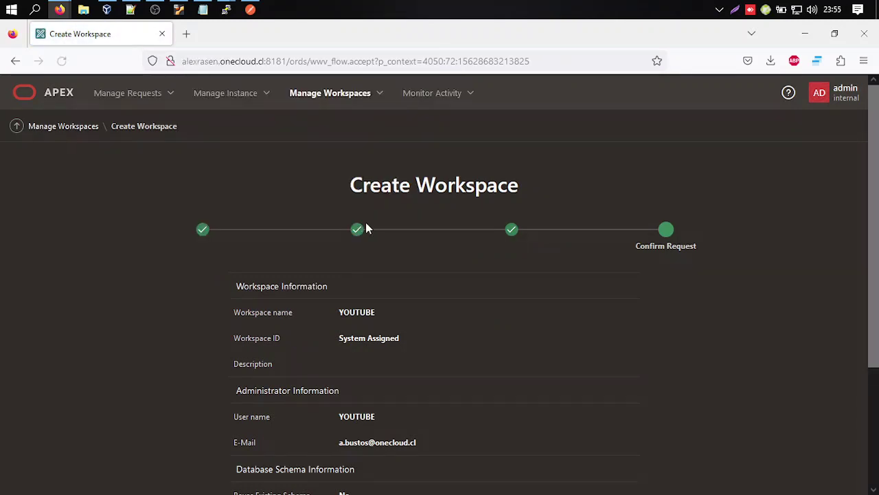
scroll(440, 337, "down", 2)
scroll(402, 350, "down", 1)
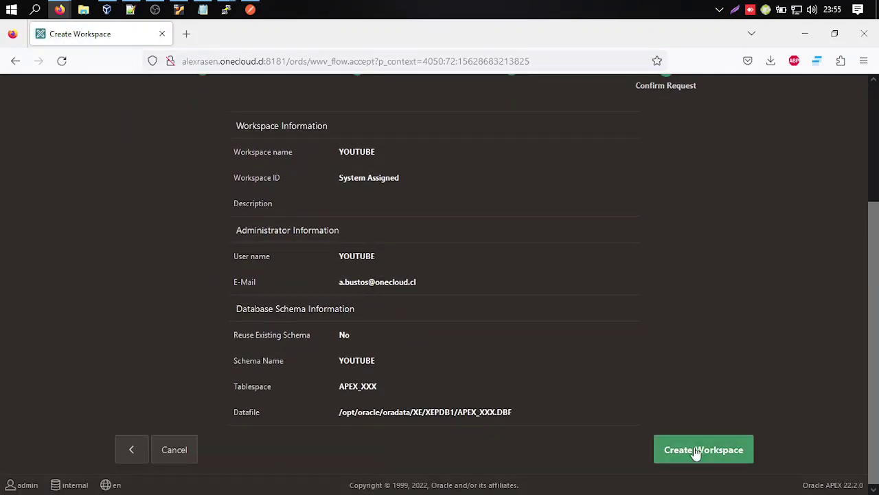
left_click(697, 451)
scroll(431, 288, "up", 1)
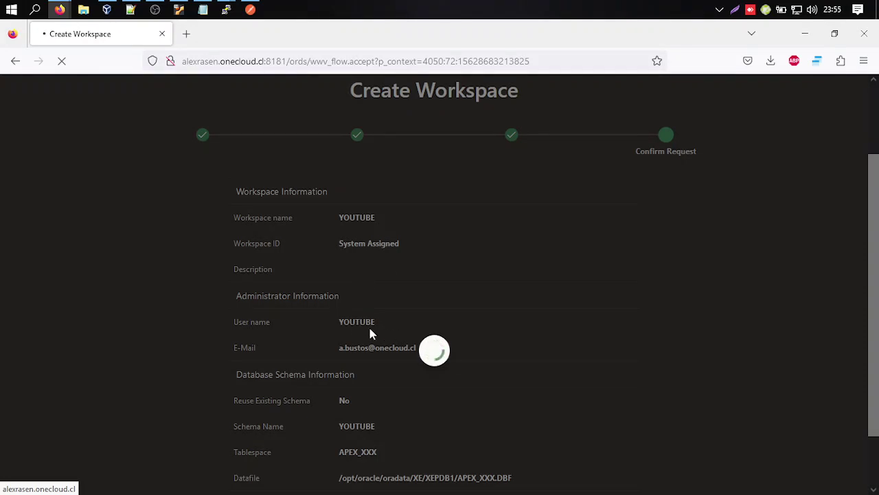
scroll(476, 320, "down", 2)
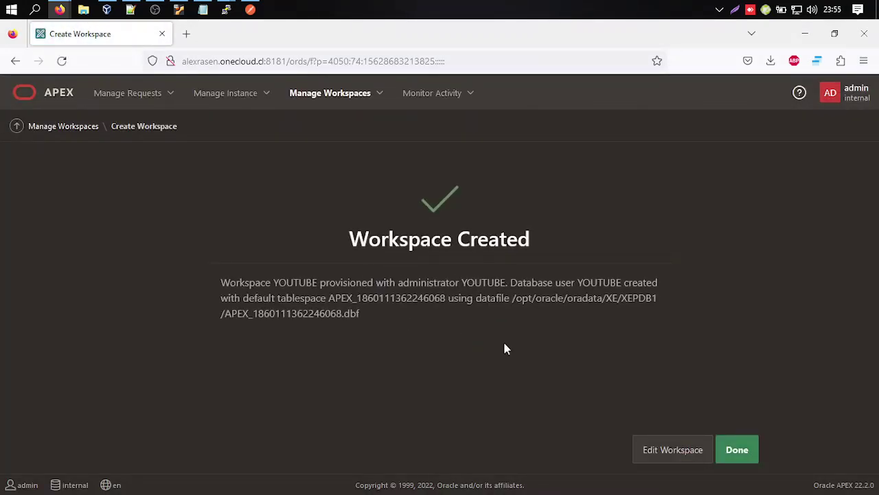
left_click(732, 449)
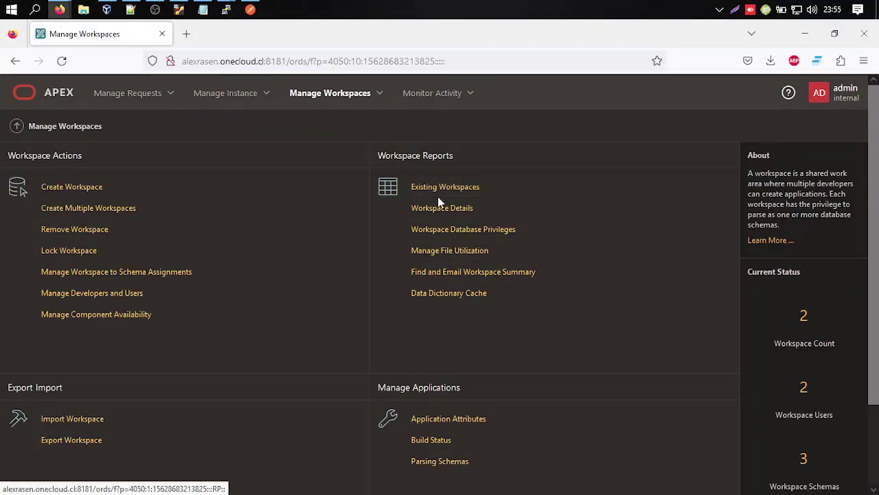
Sign out of the admin account and return to the sign-in page.
left_click(821, 93)
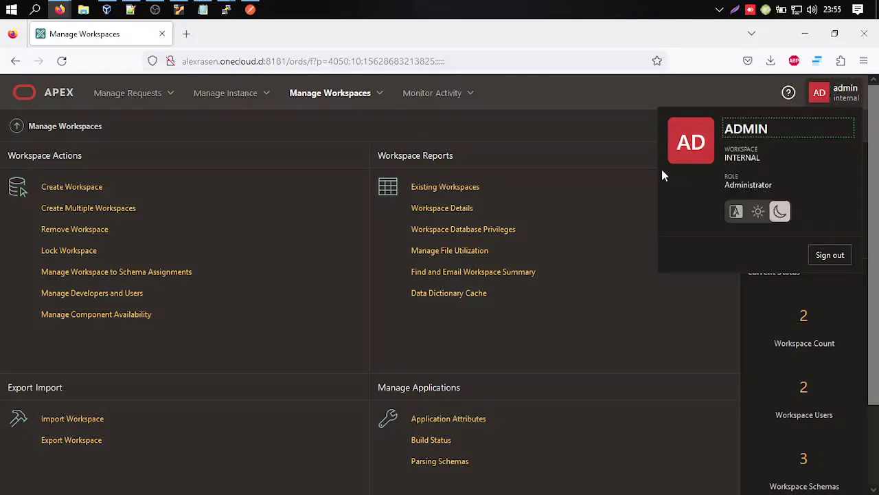
left_click(830, 255)
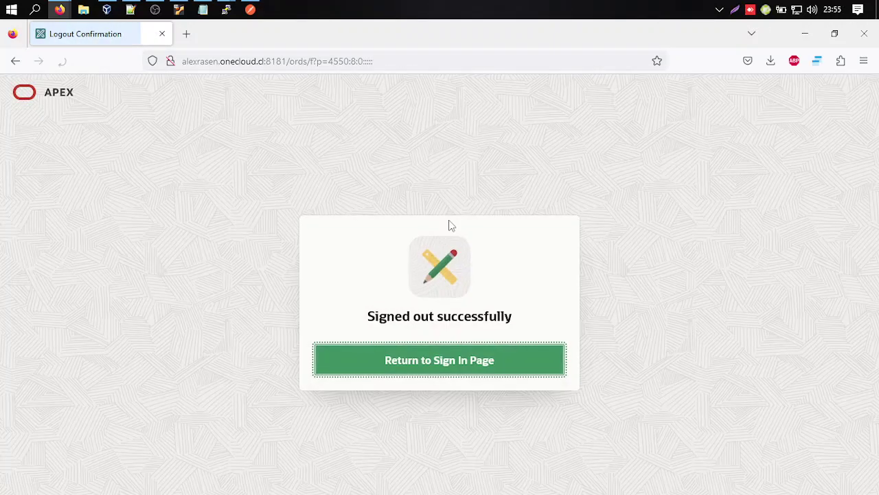
left_click(450, 364)
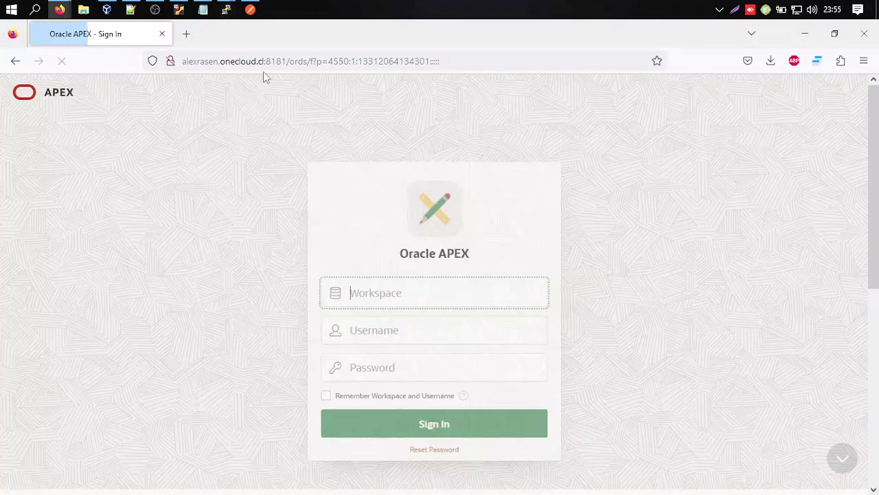
Sign in to workspace YOUTUBE as user YOUTUBE, declining to save the login.
type("YOUTUBE")
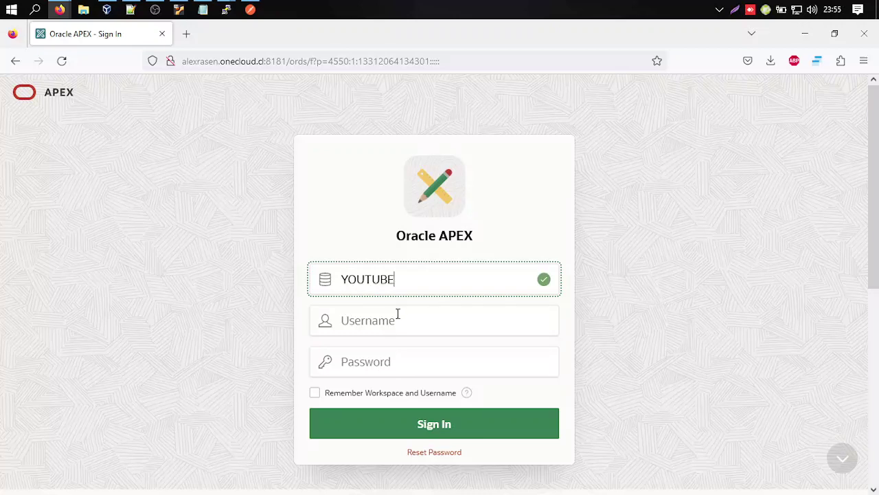
left_click(400, 320)
type("YOUTUBE")
left_click(370, 370)
type("*******")
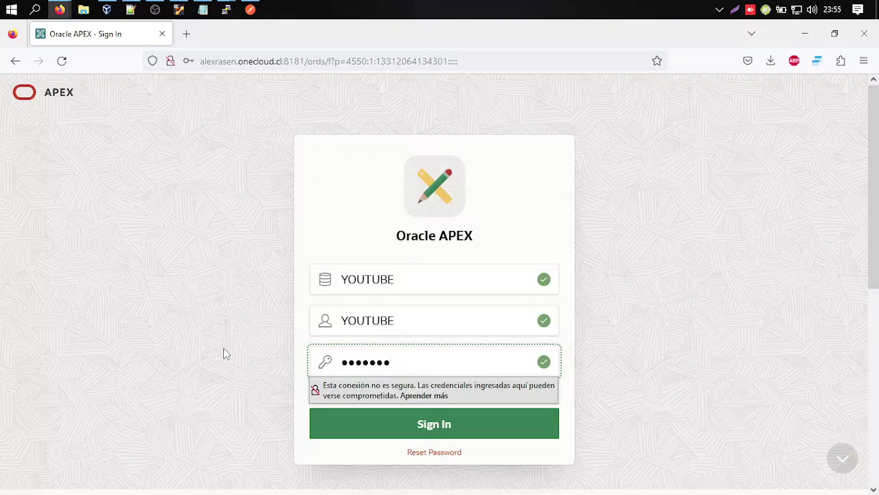
left_click(458, 437)
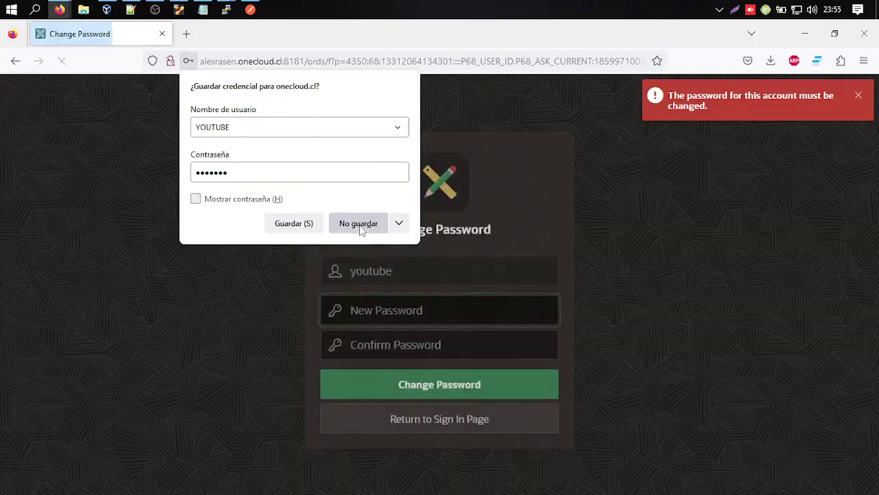
left_click(350, 225)
left_click(553, 310)
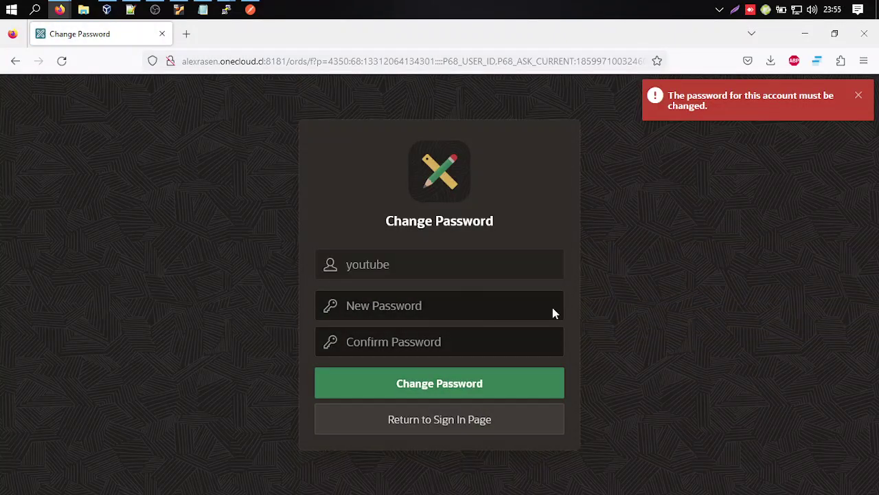
Start entering a new password, then abandon the change and return to sign-in.
left_click(456, 308)
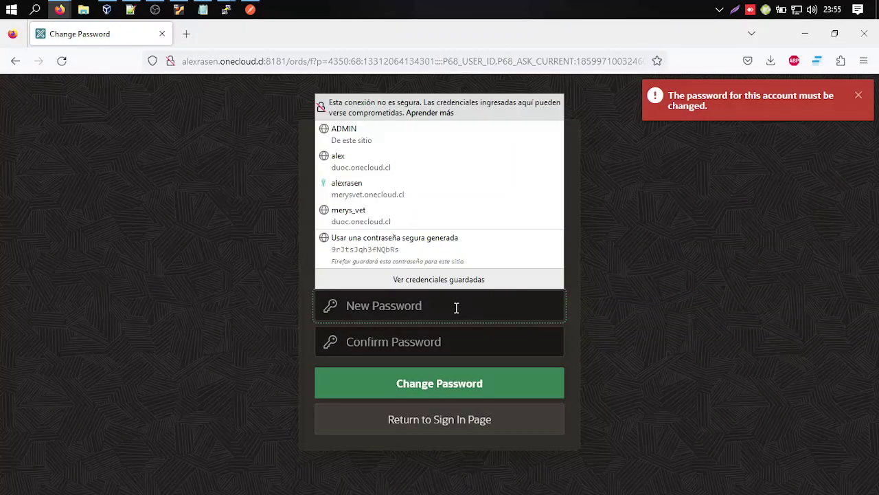
type("***********")
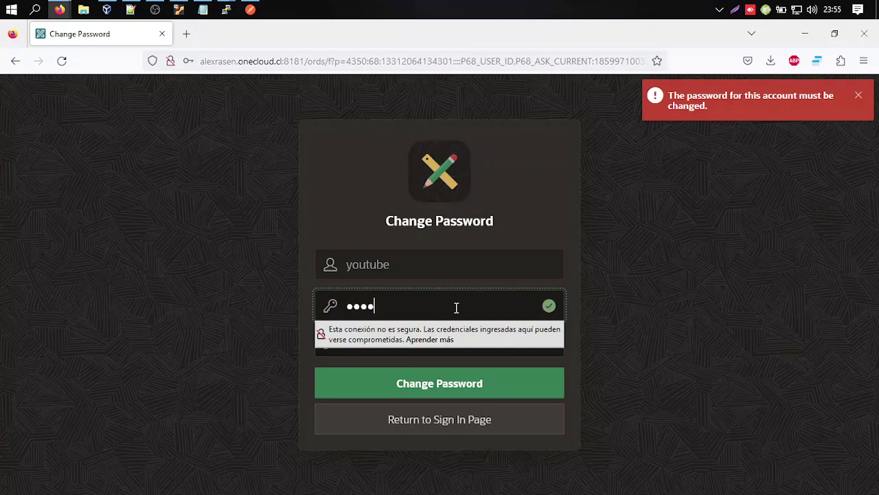
key("Tab")
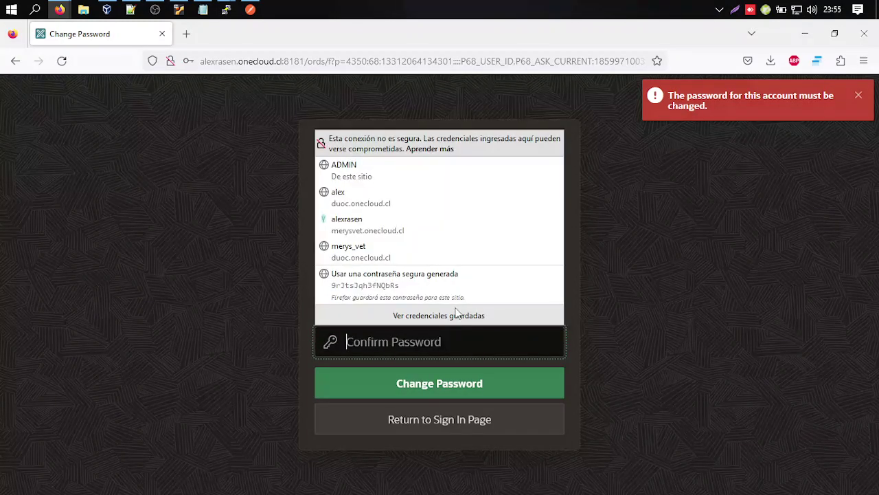
type("***")
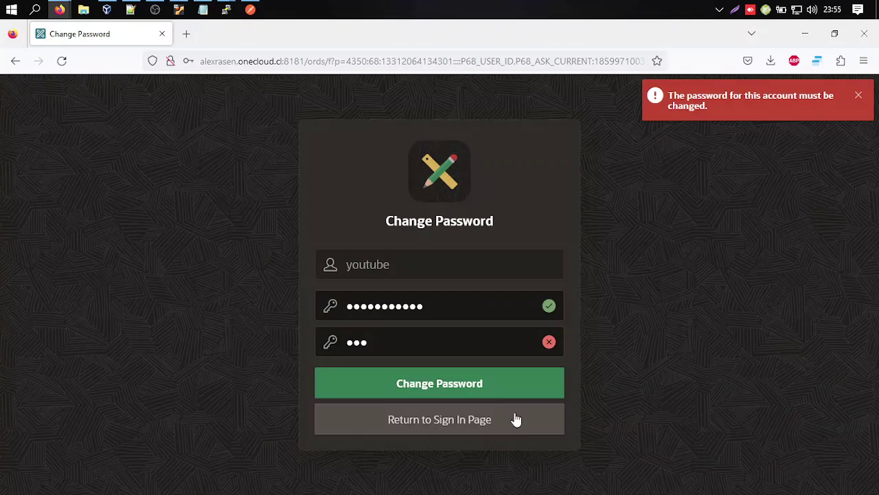
left_click(514, 419)
Sign in to the internal workspace as ADMIN with the account password.
left_click(449, 279)
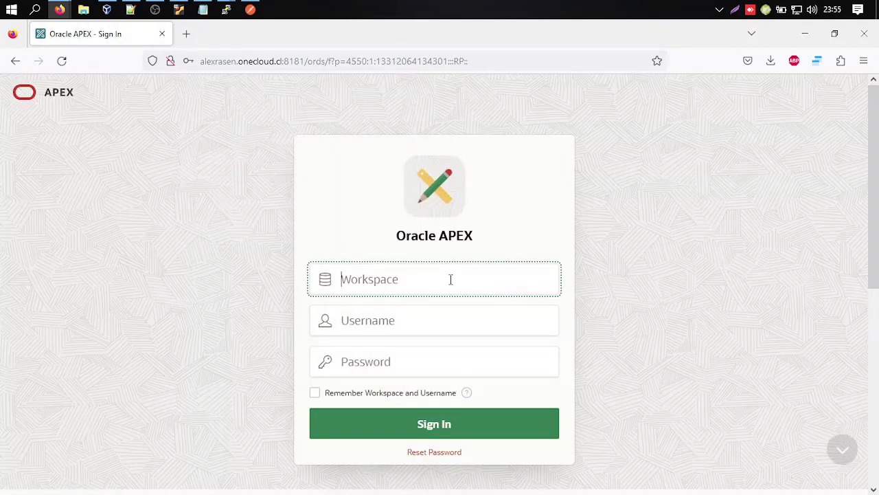
type("intern")
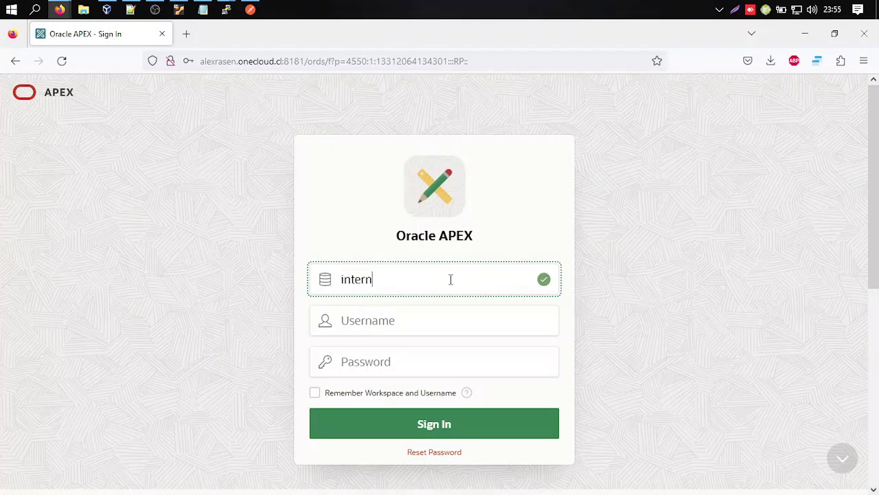
type("al")
key("Tab")
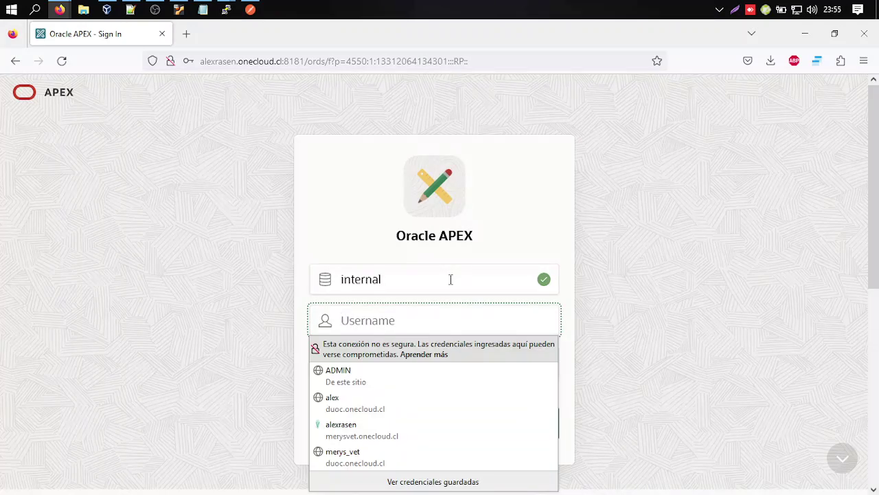
type("ADMIN")
key("Tab")
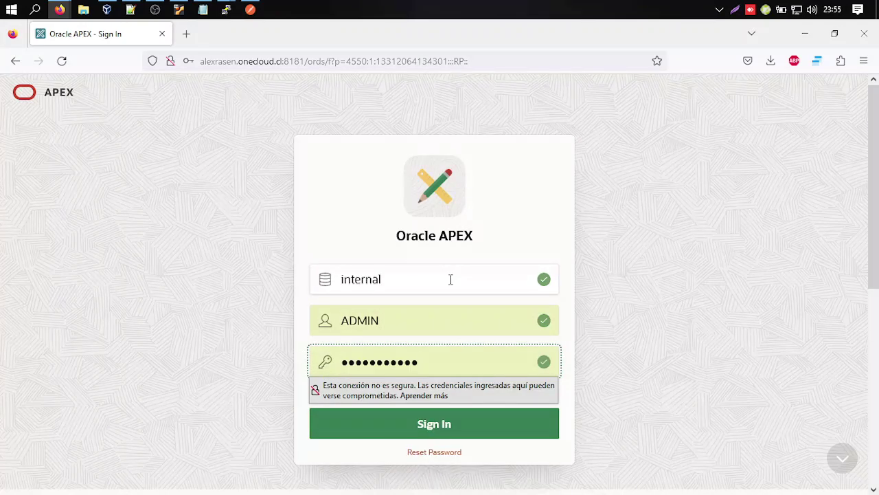
key("ctrl+a")
type("••")
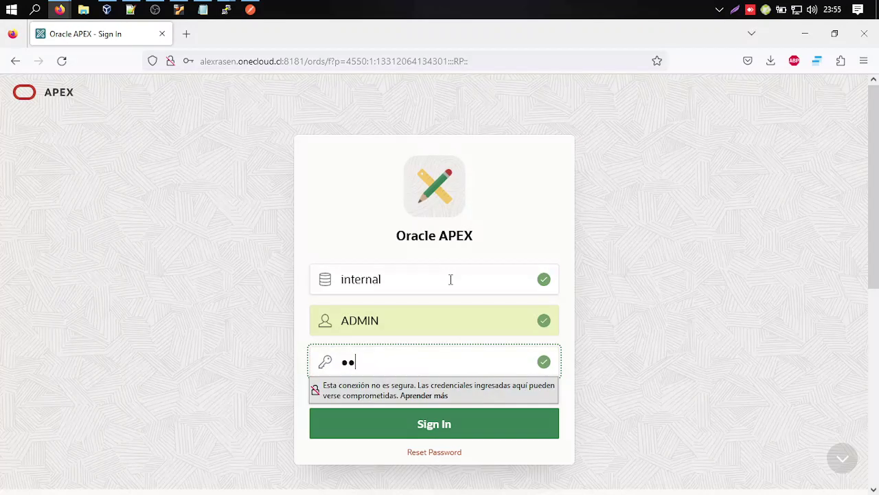
key("Return")
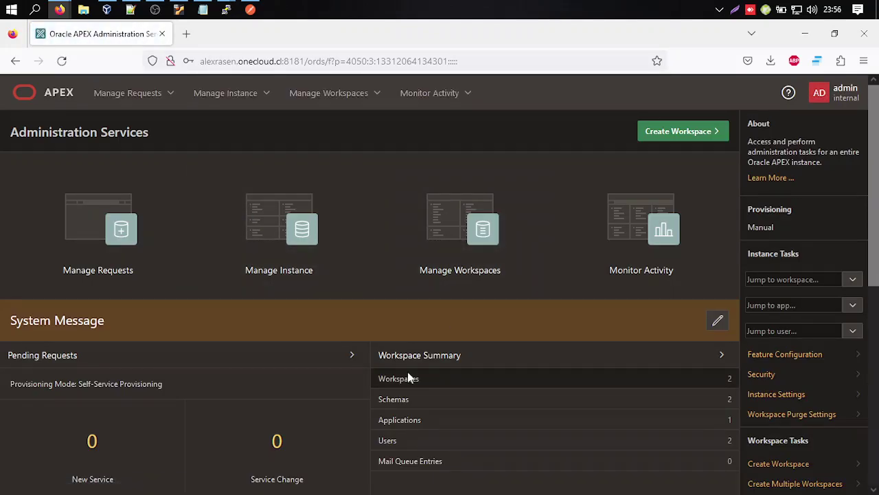
Open Manage Workspaces > Existing Workspaces.
scroll(685, 364, "down", 1)
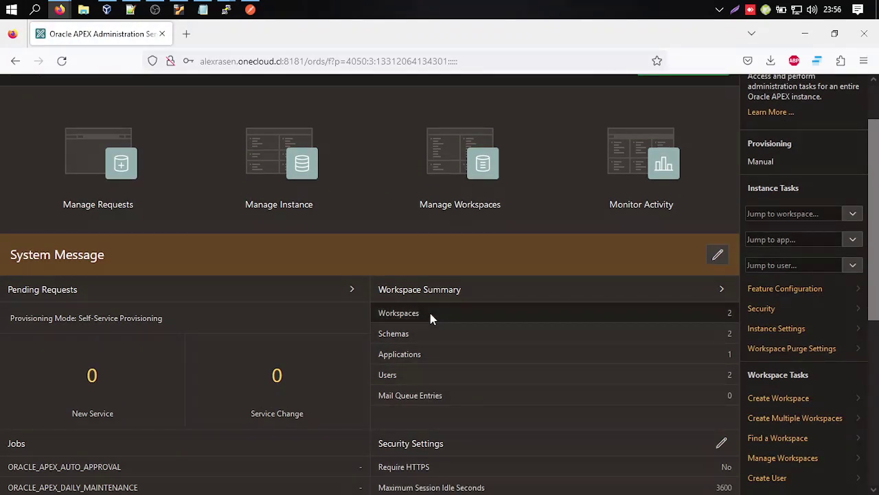
scroll(412, 312, "up", 1)
left_click(336, 92)
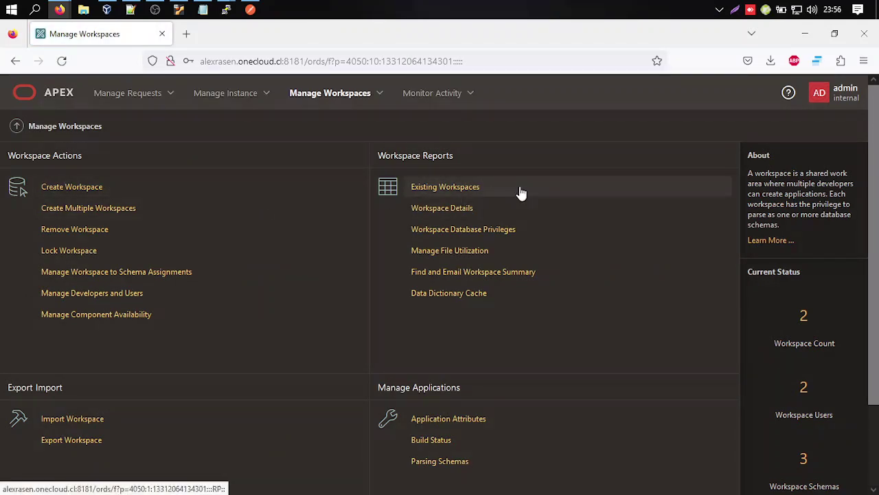
left_click(470, 192)
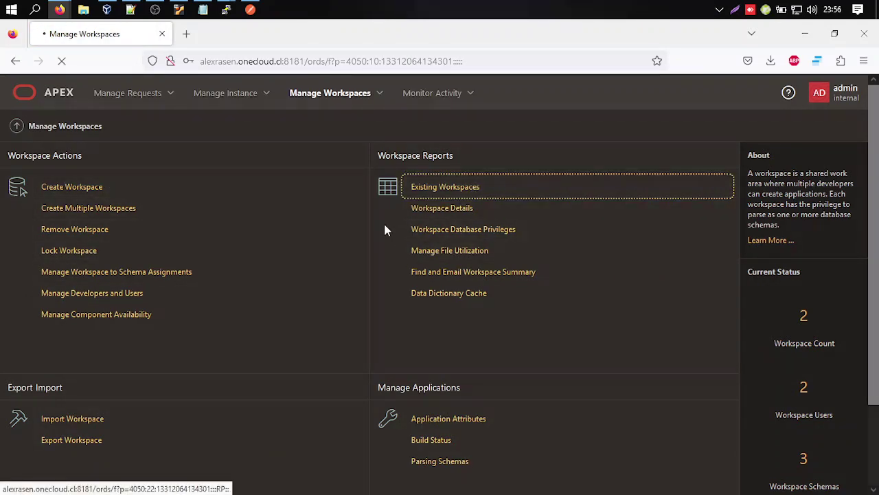
Open the YOUTUBE workspace settings, view Login Control, then show all sections.
left_click(34, 236)
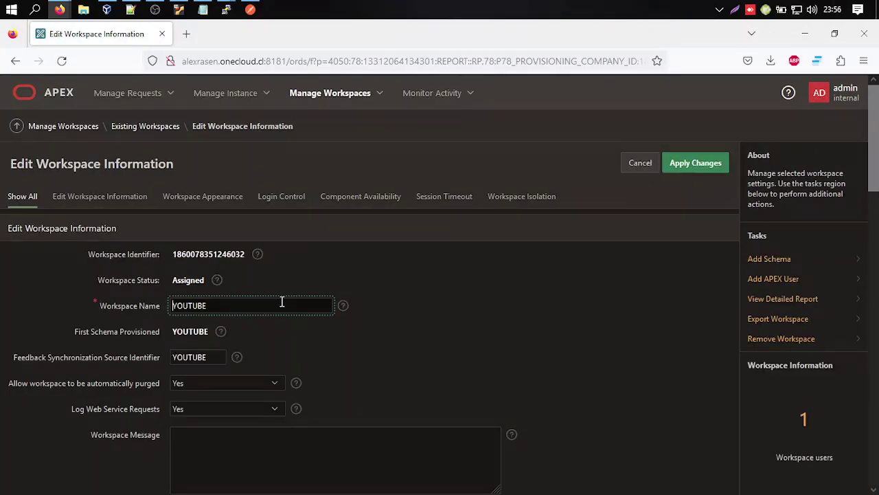
scroll(308, 337, "down", 5)
scroll(309, 333, "down", 5)
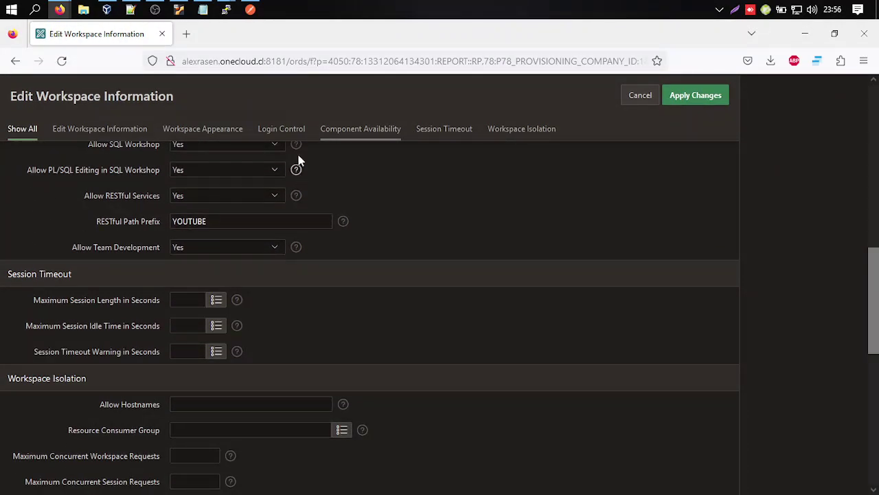
left_click(288, 135)
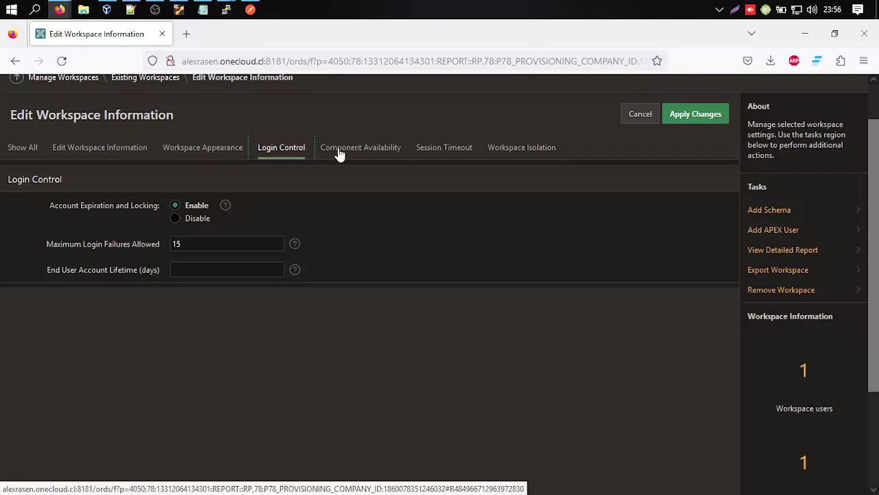
left_click(23, 152)
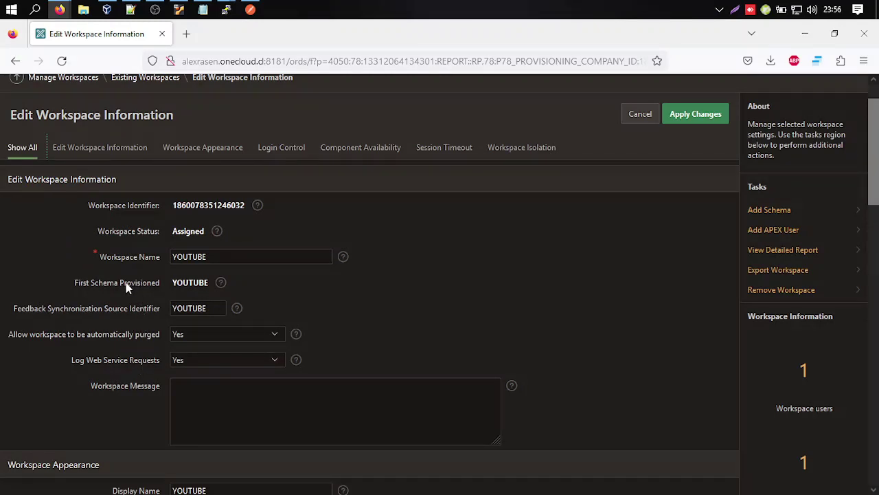
Confirm Allow RESTful Services is Yes under Component Availability, then open the admin menu.
scroll(126, 288, "down", 2)
scroll(130, 307, "down", 2)
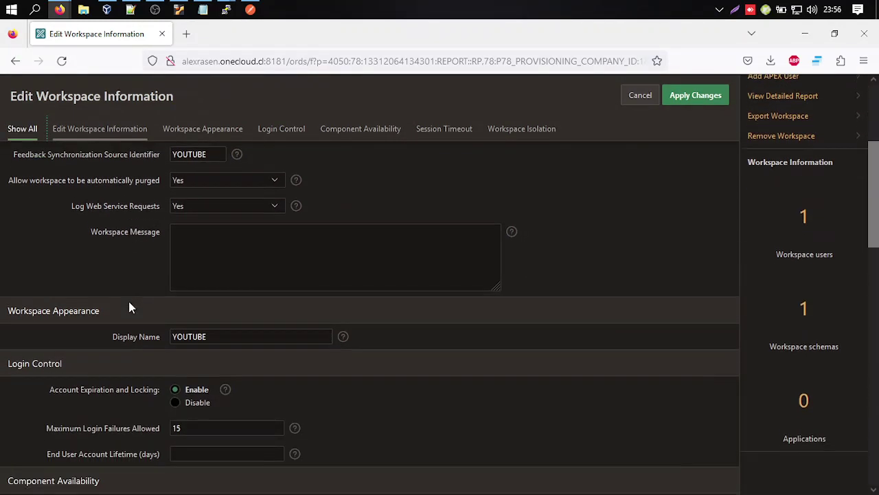
scroll(131, 307, "down", 3)
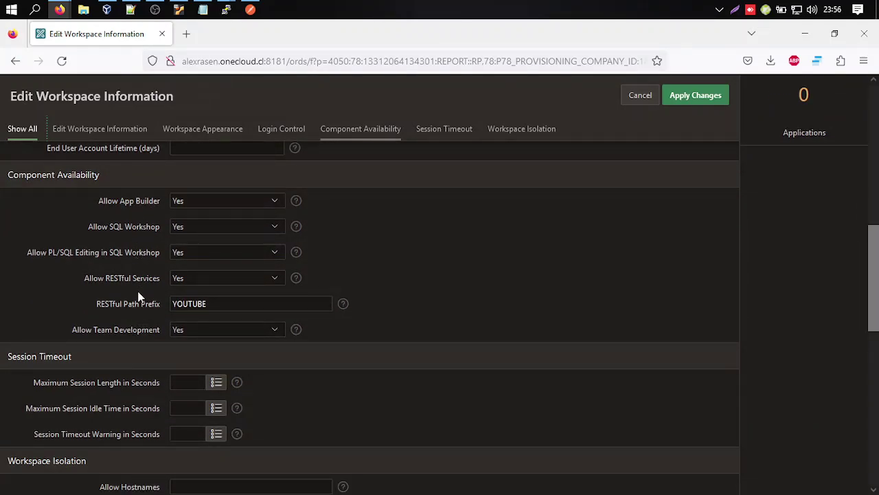
scroll(139, 324, "down", 1)
scroll(137, 325, "down", 4)
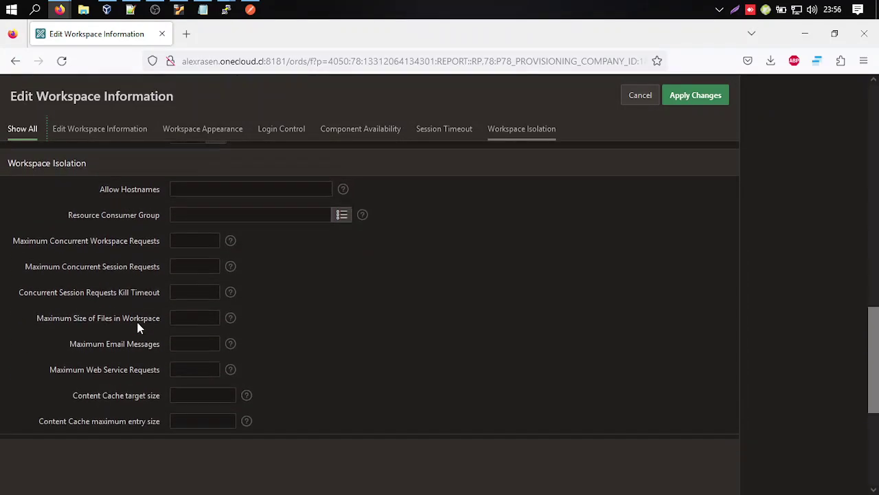
scroll(131, 344, "up", 2)
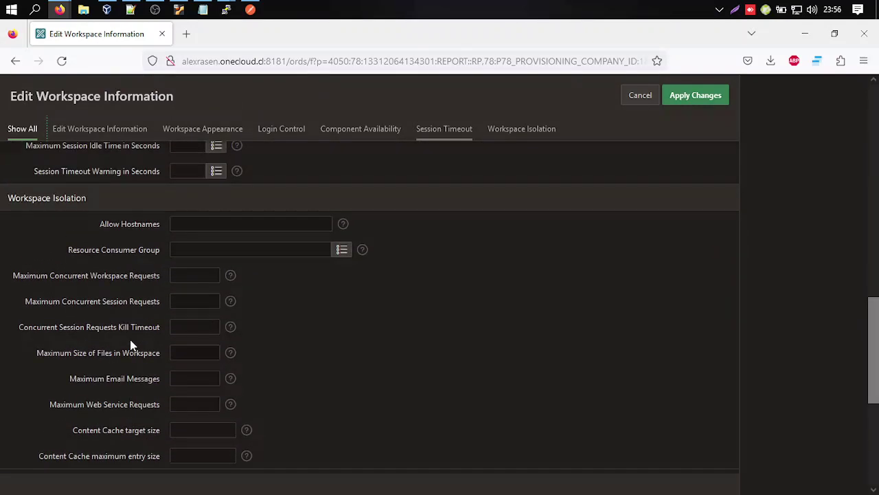
scroll(131, 345, "up", 4)
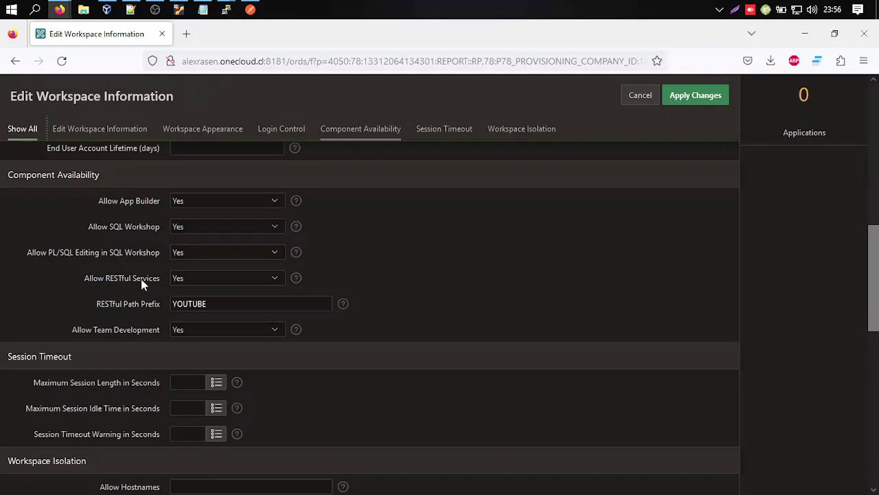
left_click_drag(84, 277, 122, 278)
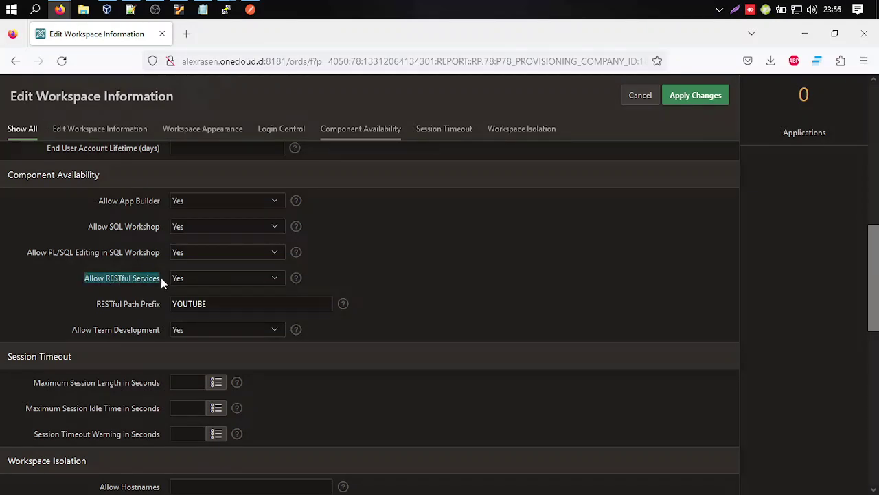
scroll(130, 302, "up", 2)
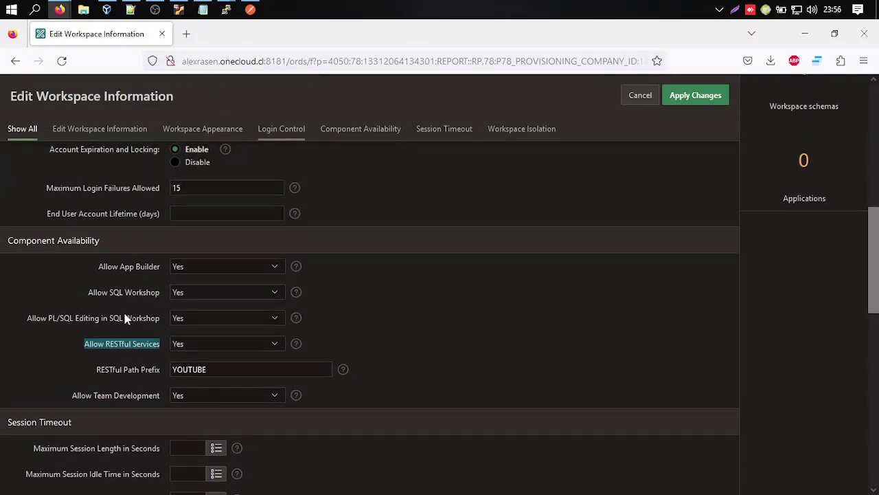
scroll(132, 321, "up", 1)
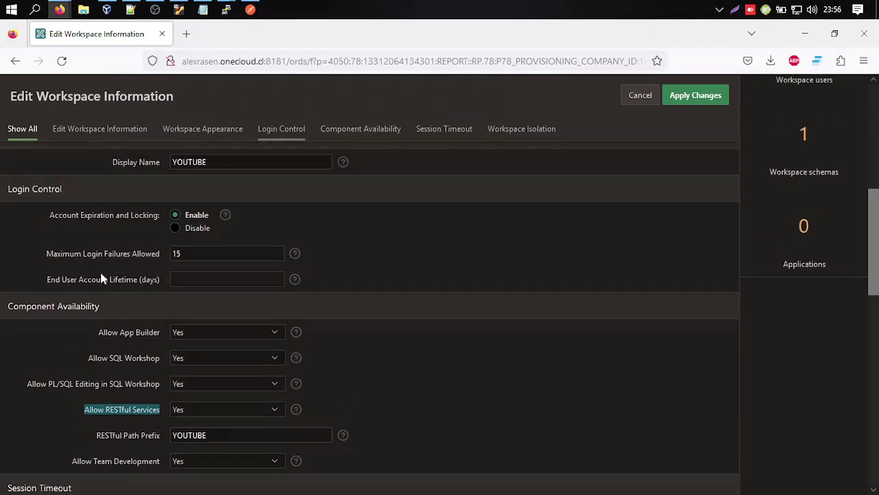
scroll(121, 267, "up", 6)
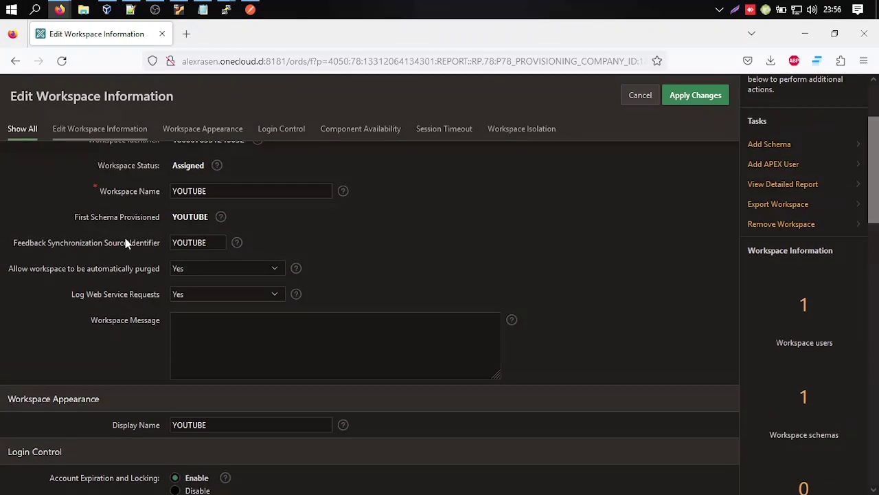
scroll(107, 254, "up", 2)
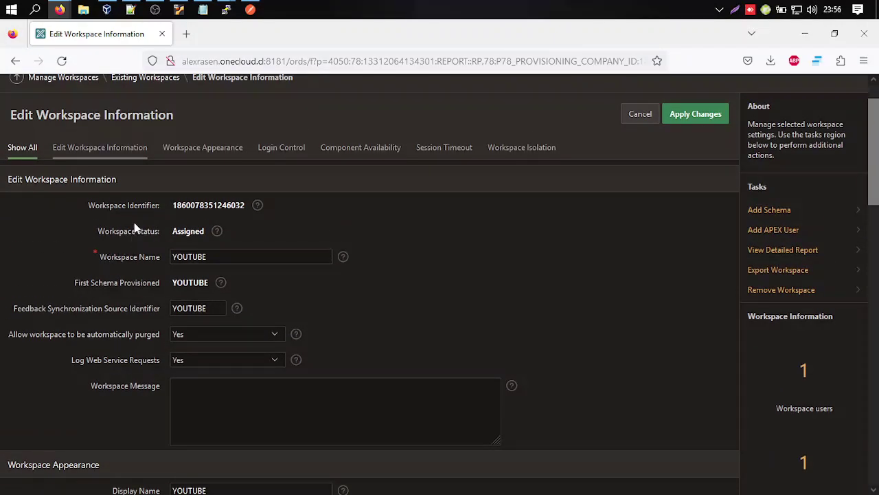
scroll(584, 131, "up", 2)
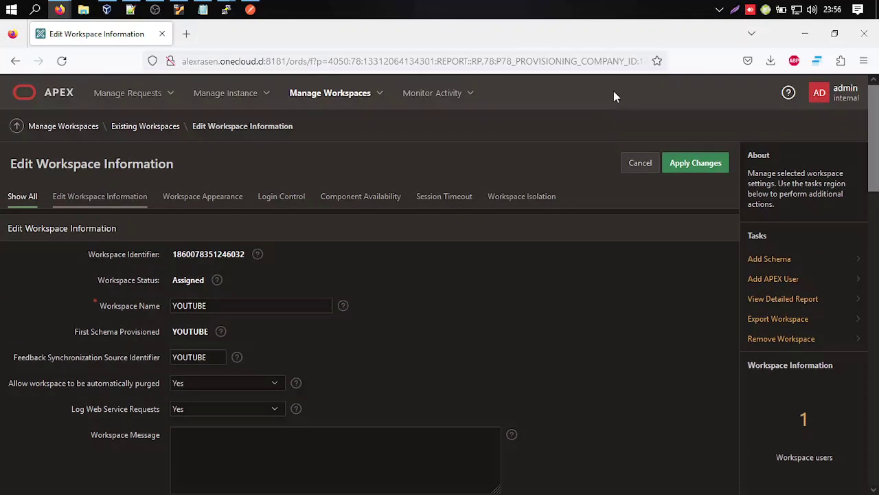
left_click(820, 92)
Sign out as admin and sign in to workspace YOUTUBE as user YOUTUBE, declining to save the login.
left_click(842, 255)
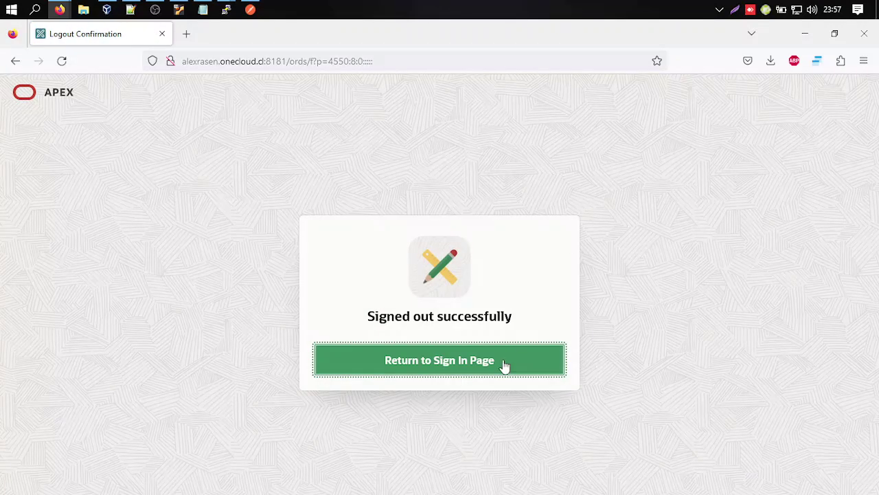
left_click(507, 364)
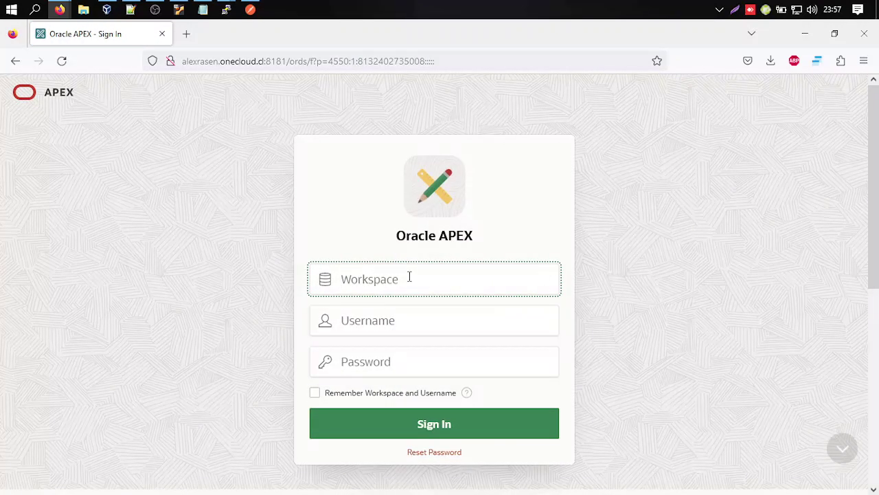
type("YOUTUBE")
left_click(419, 318)
type("YOUTUBE")
left_click(540, 363)
type("*******")
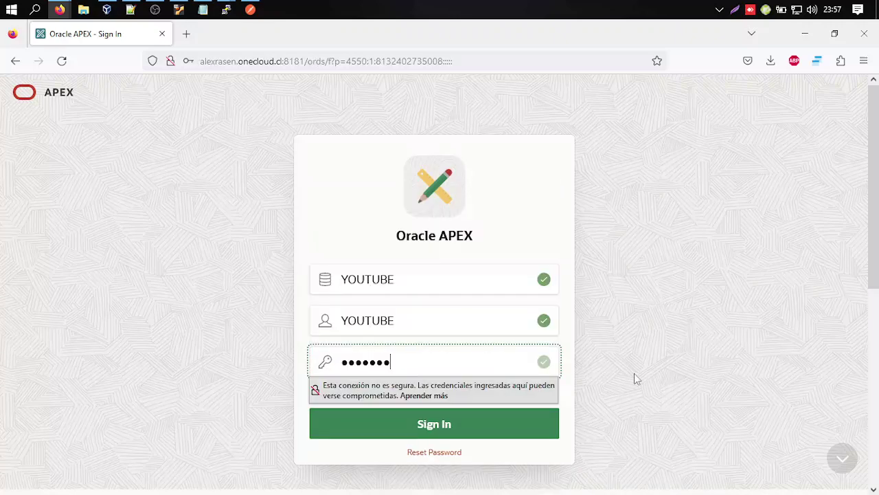
left_click(532, 433)
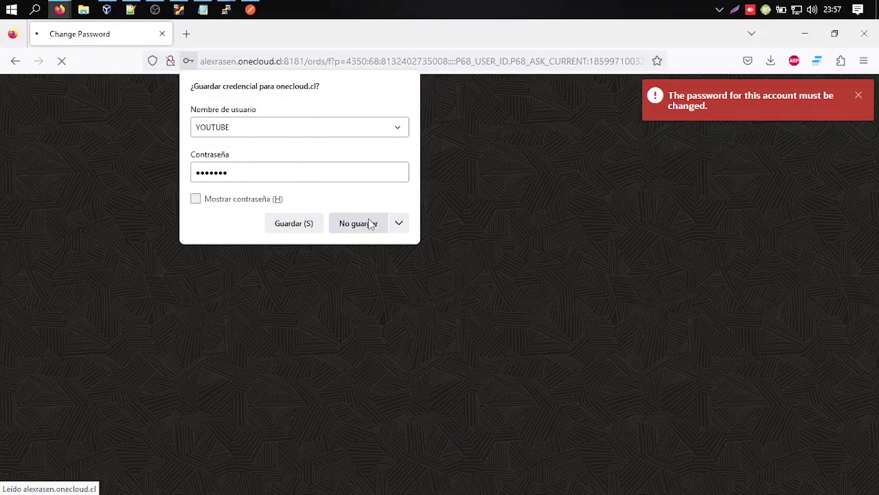
left_click(357, 230)
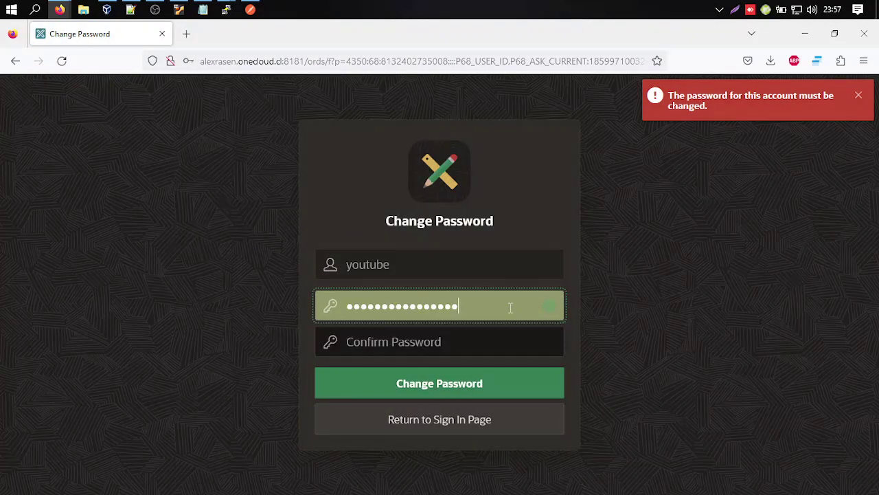
Enter and confirm the new YOUTUBE user password, apply it, and decline saving it.
type("***********")
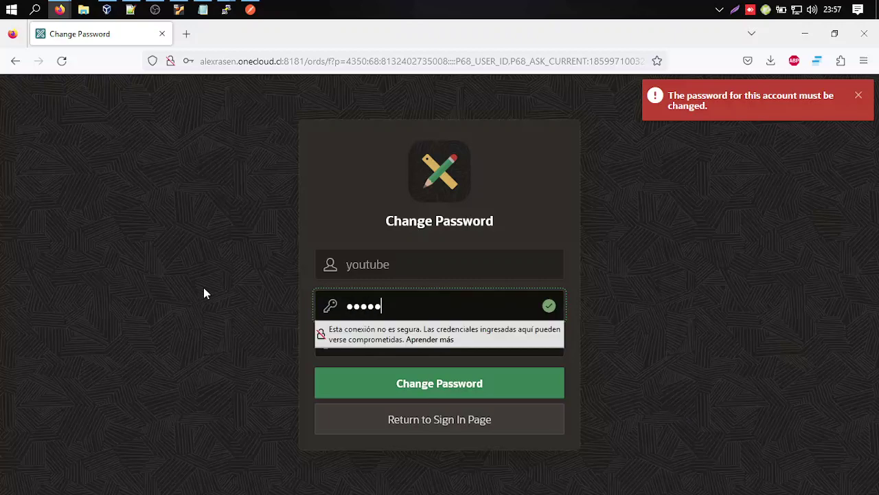
key("Tab")
type("**********")
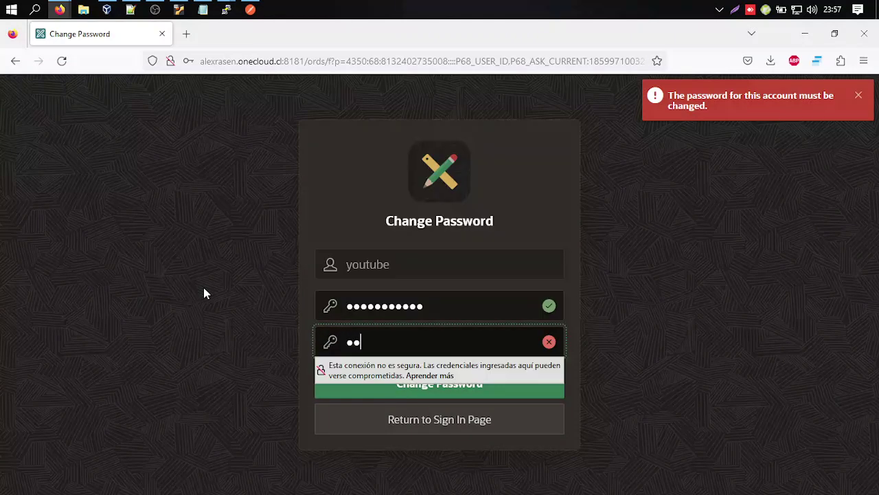
type("*")
key("Tab")
left_click(415, 389)
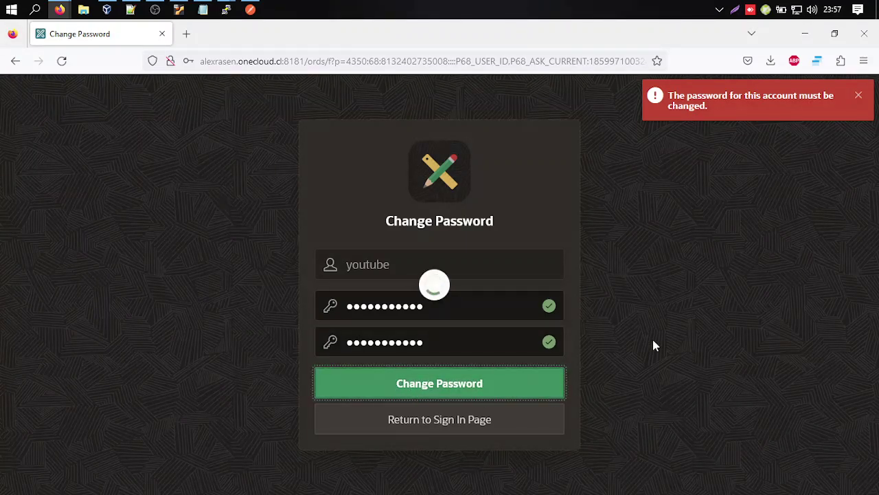
left_click(356, 223)
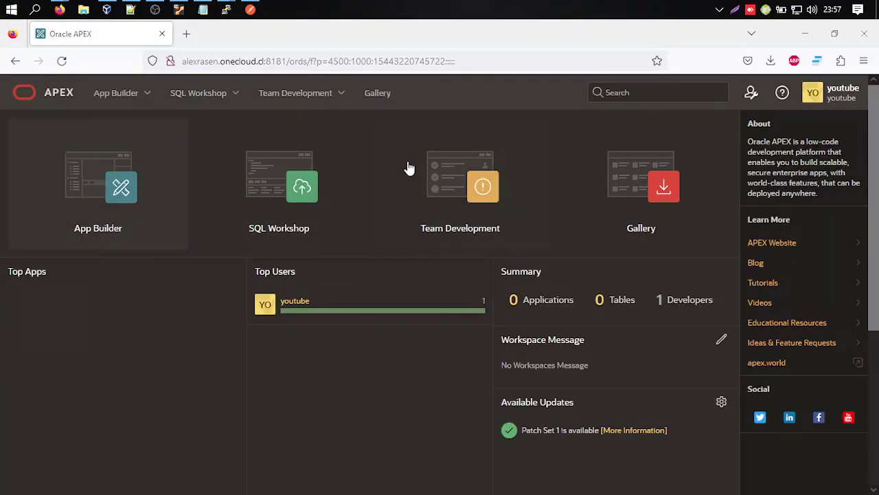
Launch Oracle SQL Developer from the Start menu and review the login notes window.
key("super")
left_click(253, 83)
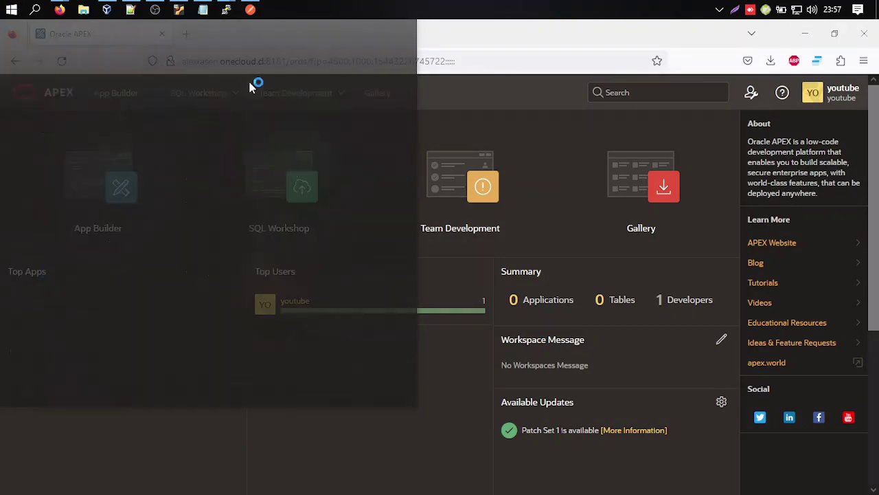
left_click(203, 10)
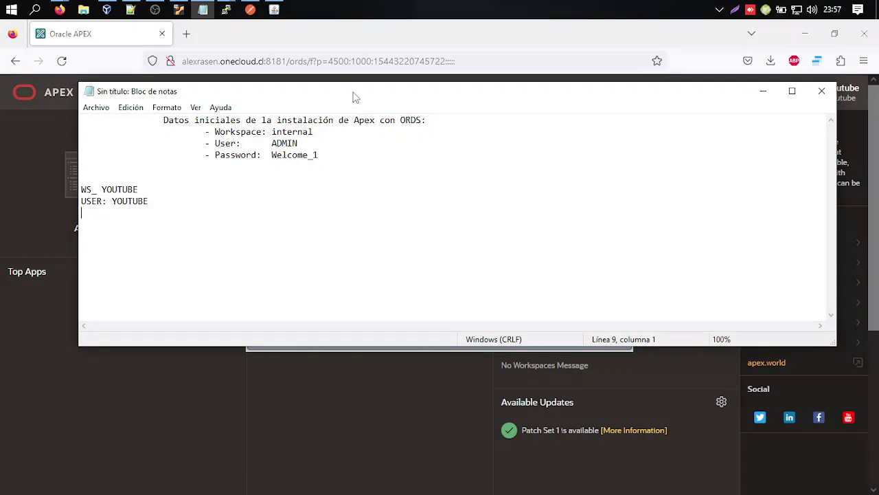
left_click_drag(355, 99, 273, 194)
left_click_drag(187, 189, 208, 153)
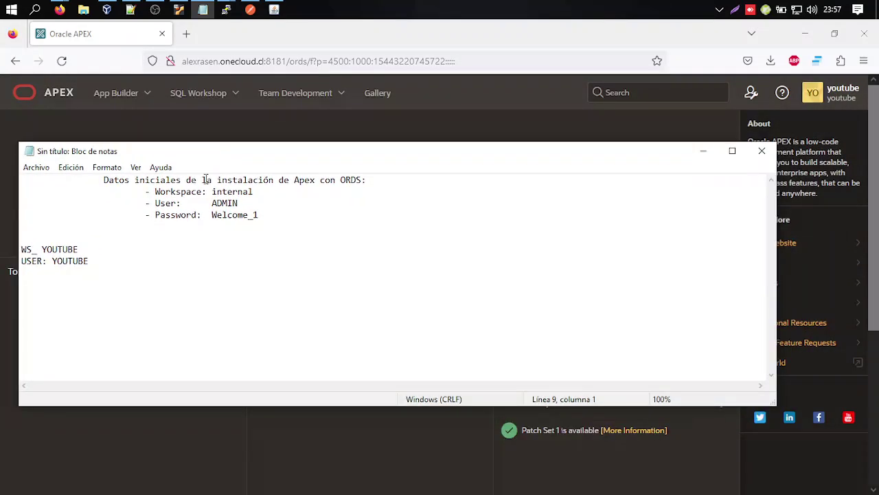
left_click_drag(31, 249, 38, 248)
left_click(410, 41)
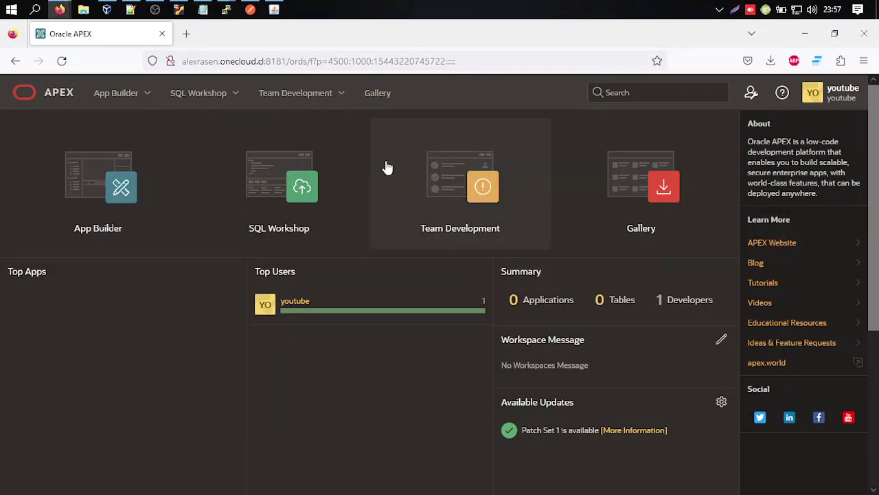
left_click(273, 9)
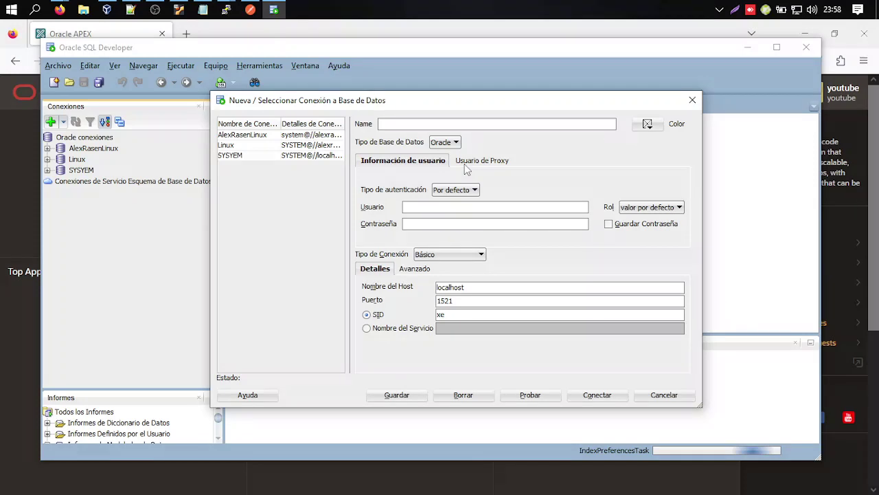
Set up the YOUTUBE connection with service name xepdb1, test, save and connect.
type("al")
type("exrasen.onecloud.cl")
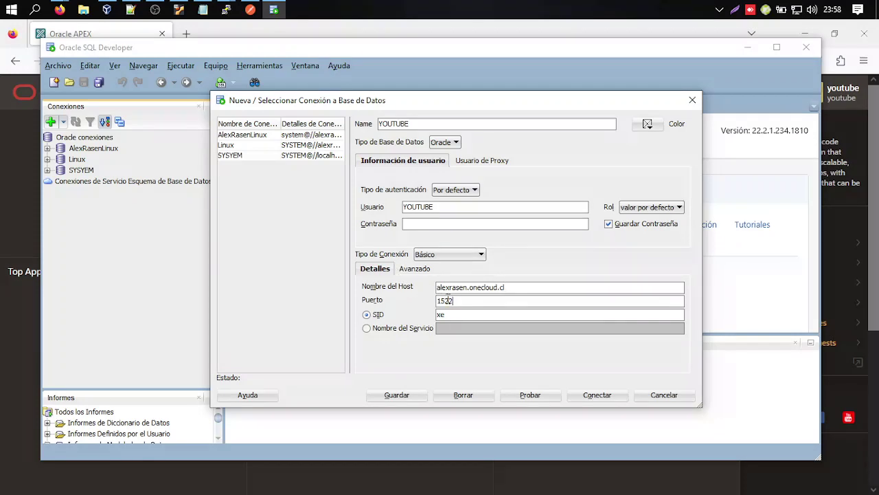
left_click(366, 328)
left_click(448, 328)
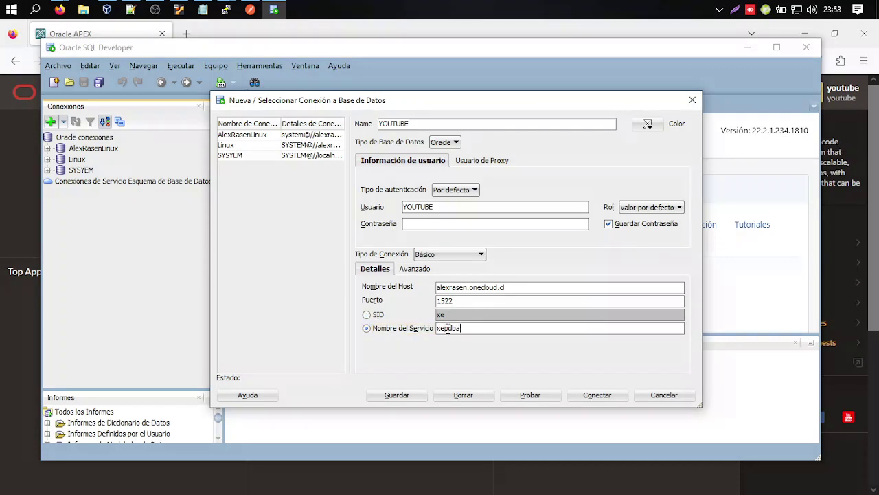
left_click(526, 395)
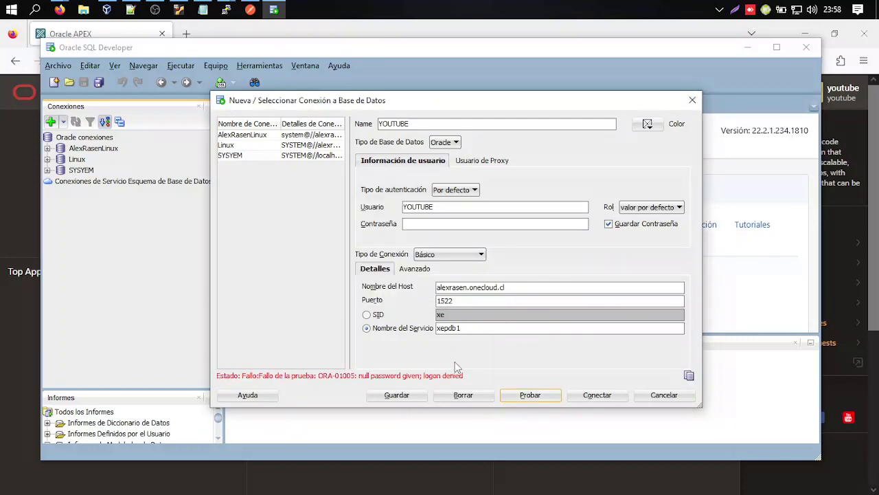
left_click(450, 225)
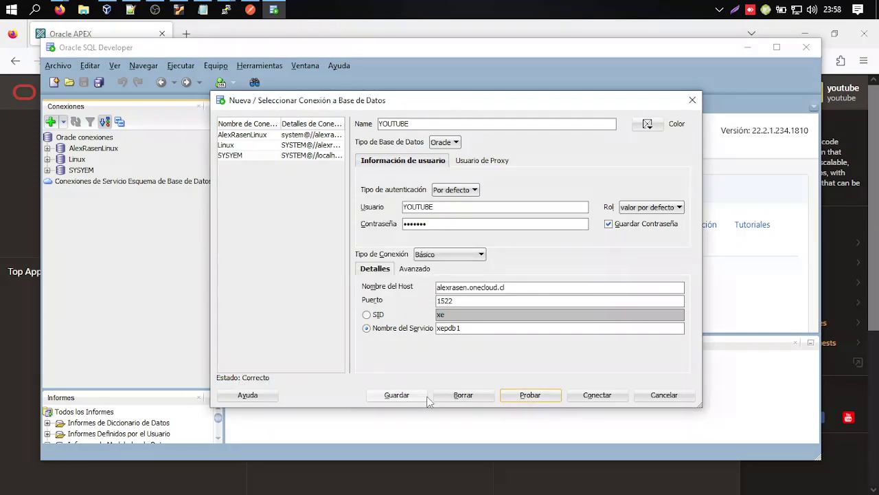
left_click(397, 395)
left_click(577, 396)
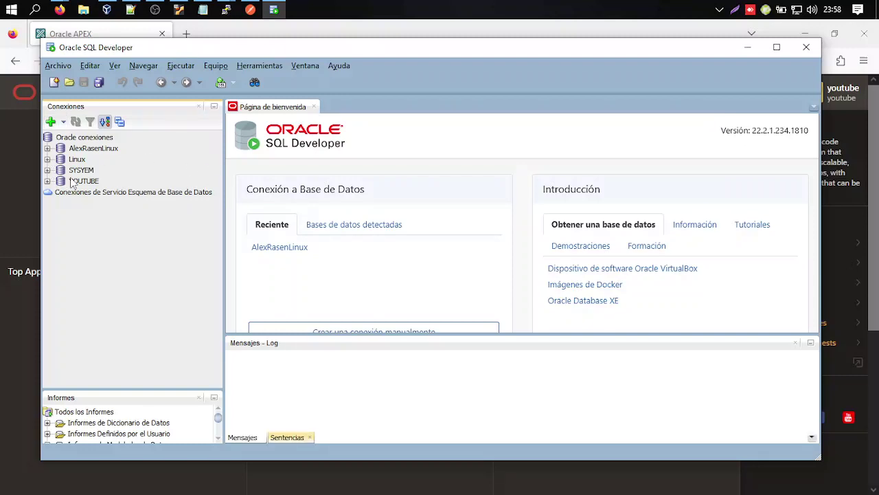
Open SQL Workshop in APEX, then return to SQL Developer.
left_click(418, 33)
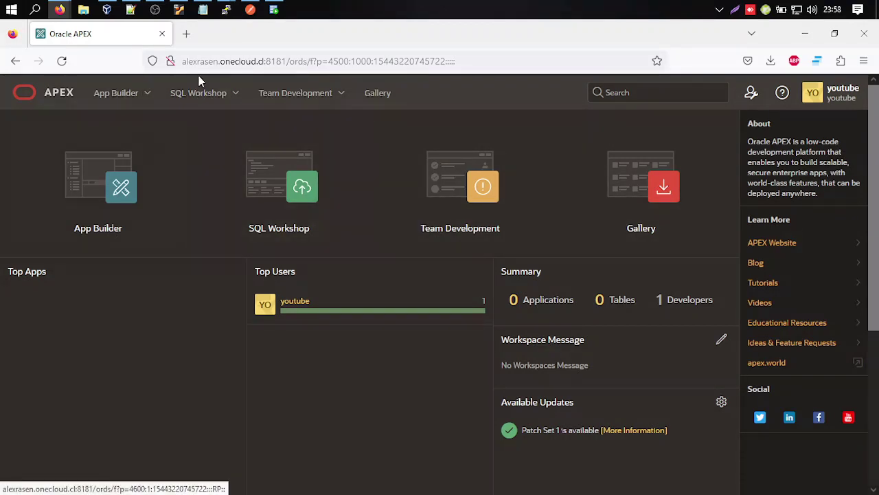
left_click(274, 170)
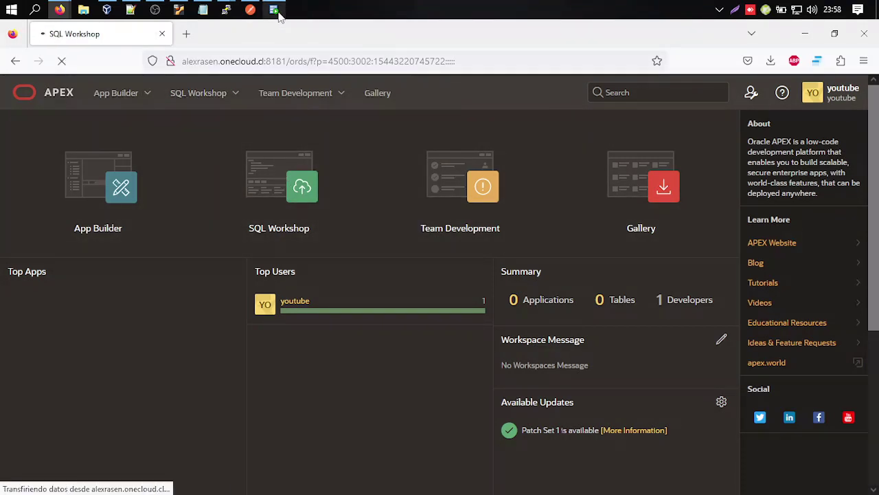
left_click(273, 10)
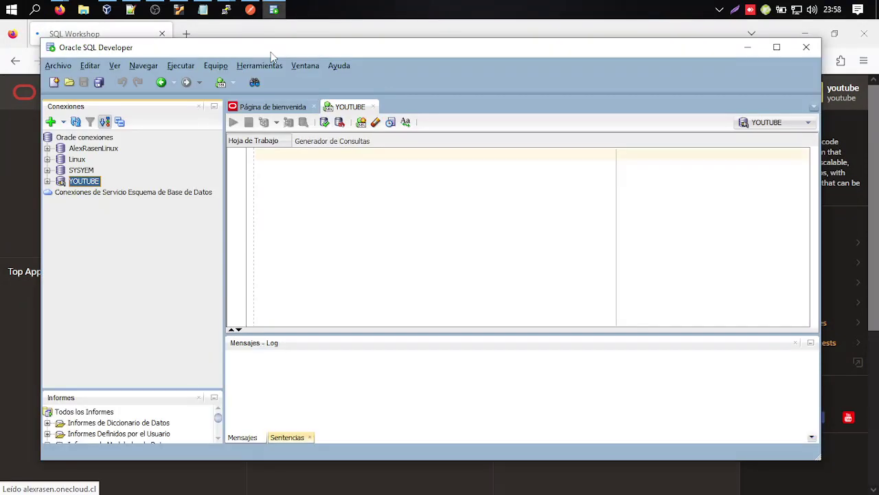
Expand the YOUTUBE connection's tables and run 'set serveroutput on;' in the worksheet.
left_click(47, 182)
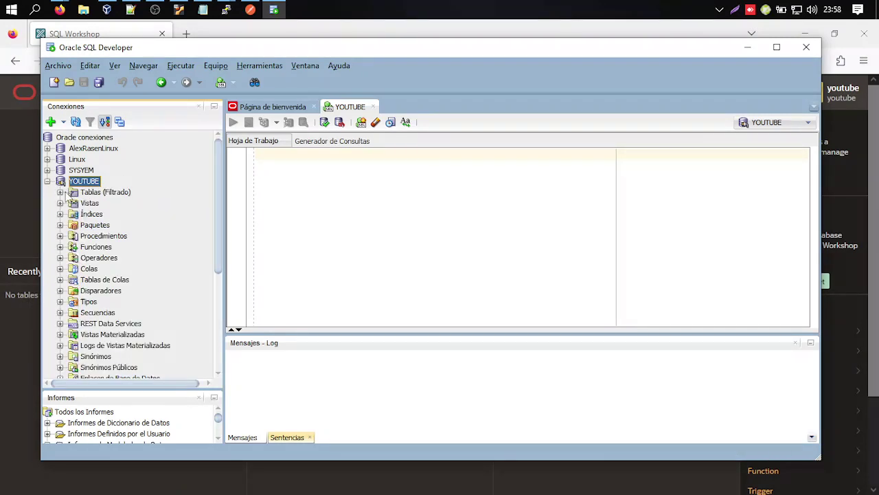
left_click(59, 191)
left_click(368, 182)
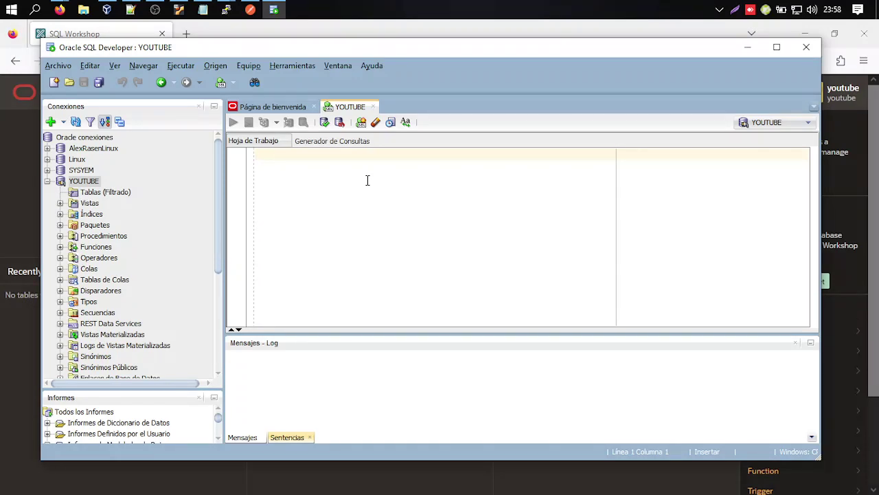
type("set servero")
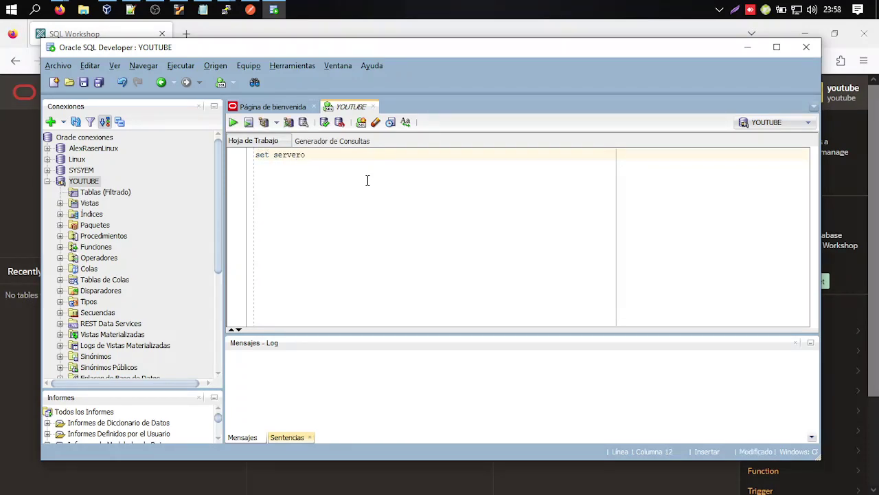
type("utput on;")
key("F5")
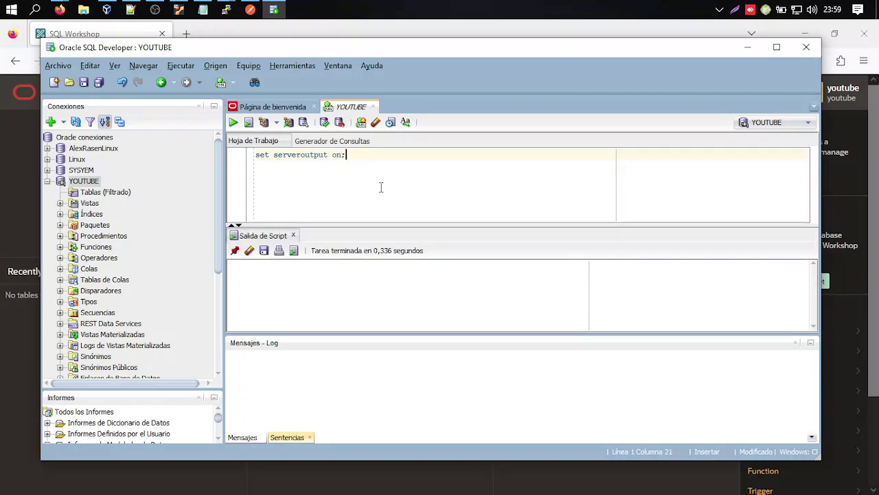
Replace the worksheet text with CREATE TABLE PERSONAS containing NOMBRE VARCHAR2(100 CHAR).
left_click(795, 343)
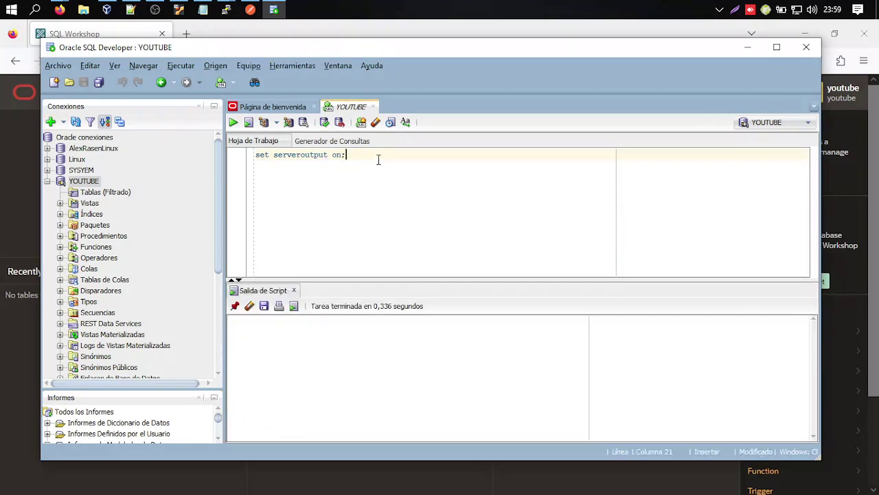
key("shift+Home")
type("CREATE TABLE ")
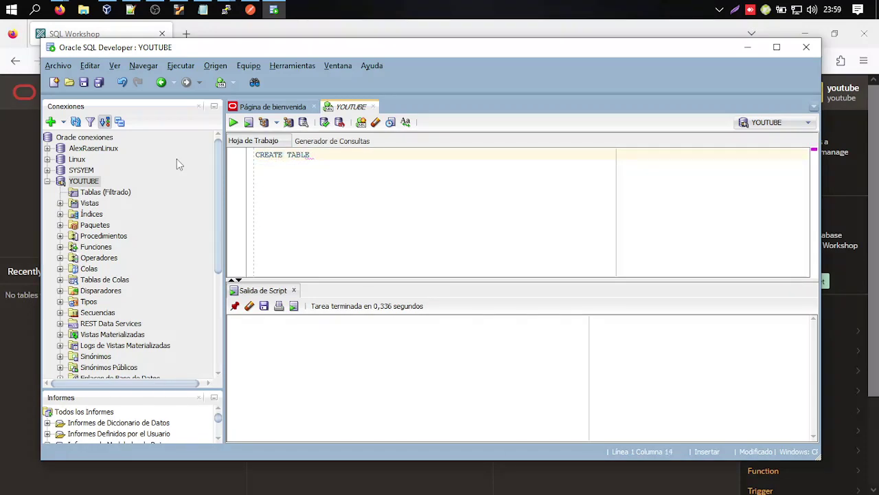
type("PERSONAS (")
key("Return")
key("Return")
type(");")
key("Up")
key("Tab")
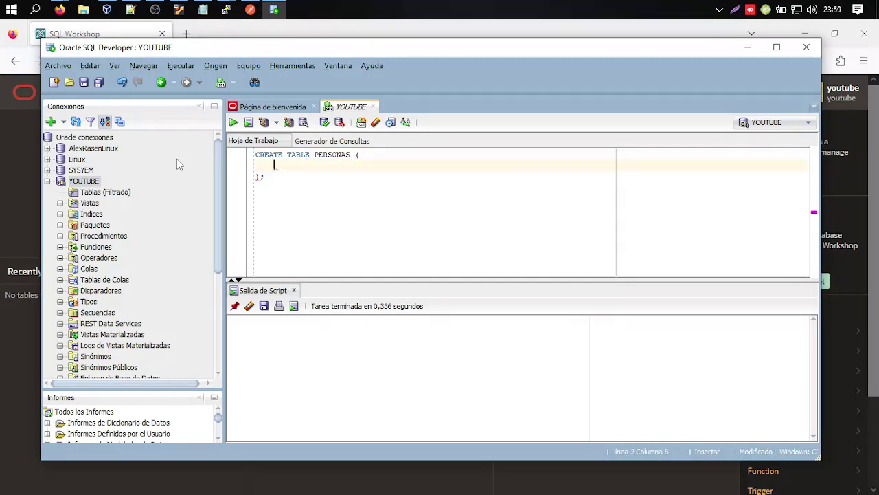
type("NOMBRE VARCHAR\"")
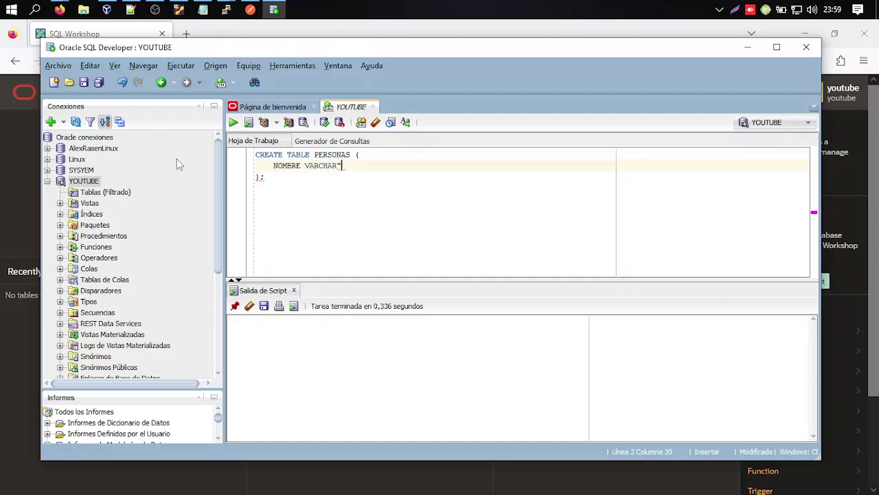
key("BackSpace")
type("2(")
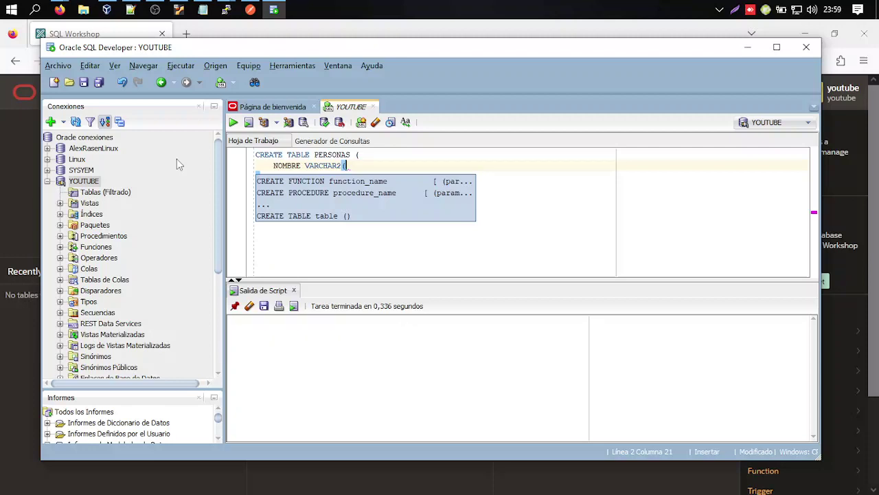
type("100 CHAR")
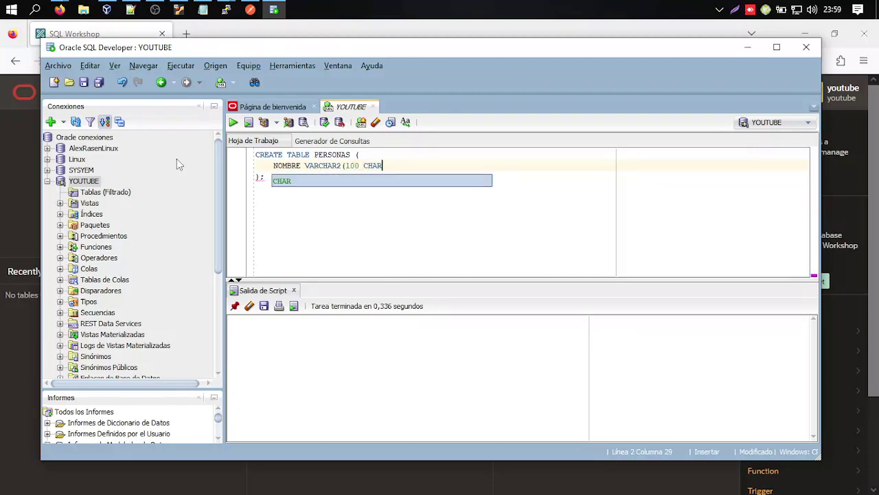
type("),")
Add column APELLIDO VARCHAR2(100 CHAR) and run the CREATE TABLE script.
key("Return")
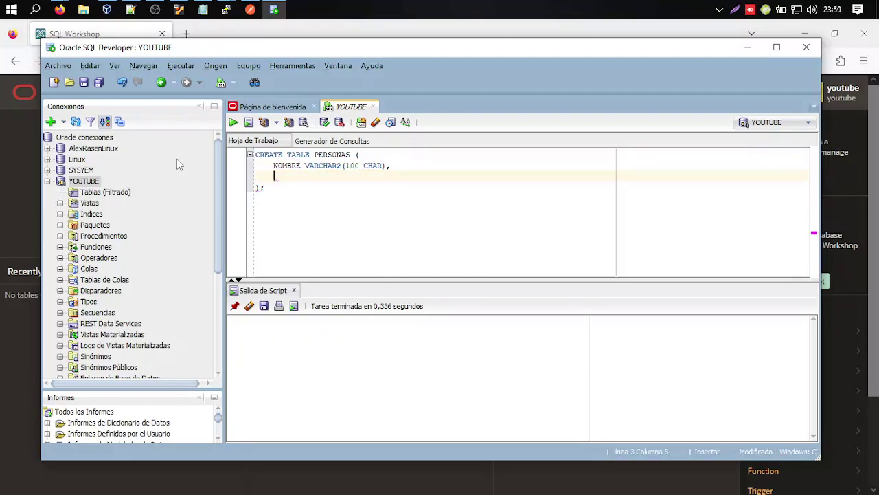
type("APELLIDO")
key("Up")
key("Left")
key("Left")
key("ctrl+shift+Right")
key("ctrl+shift+Right")
key("ctrl+shift+Right")
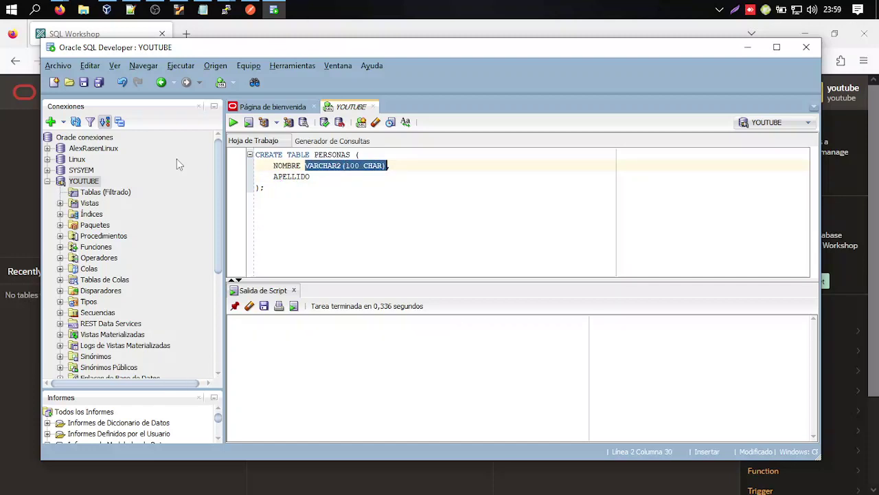
key("ctrl+c")
key("Down")
key("ctrl+v")
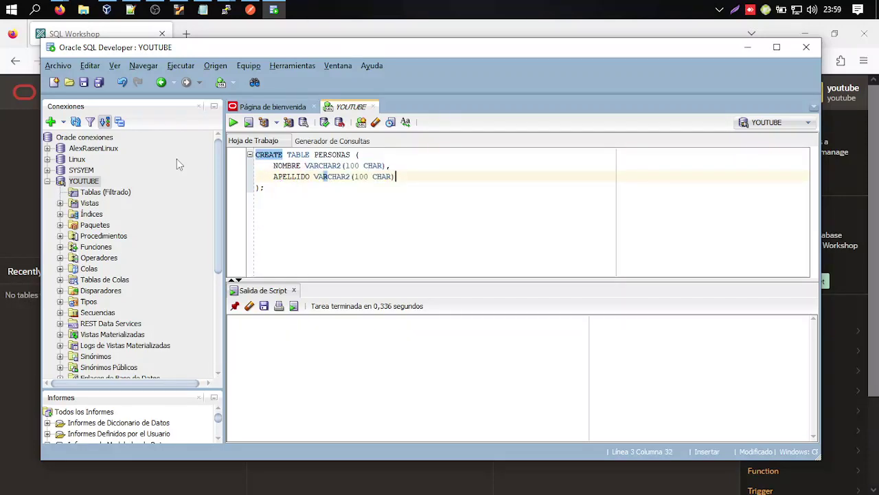
key("ctrl+a")
key("F5")
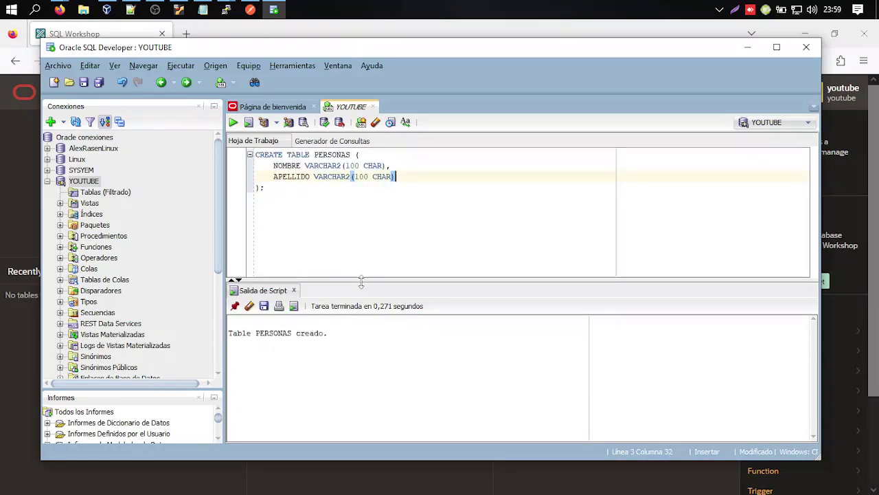
Run COMMIT; in the worksheet, then clear it.
left_click_drag(363, 200, 184, 132)
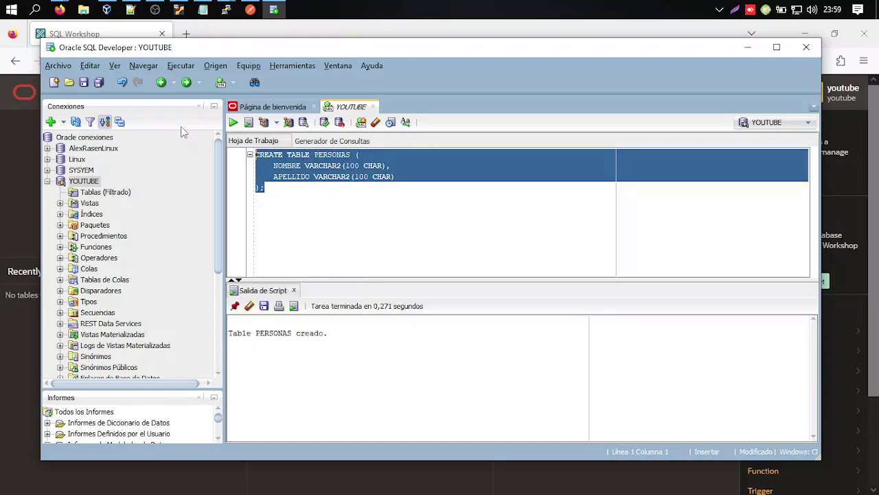
type("COMMIT;")
key("F5")
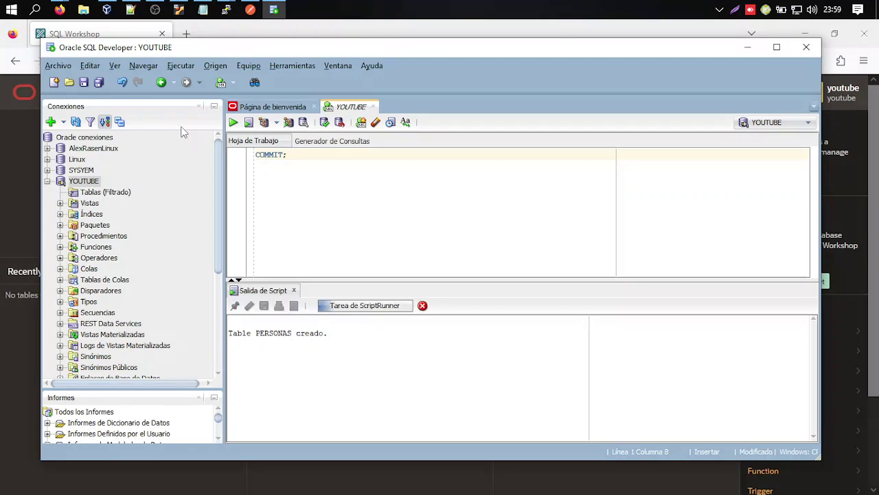
key("shift+Left")
key("ctrl+a")
key("Delete")
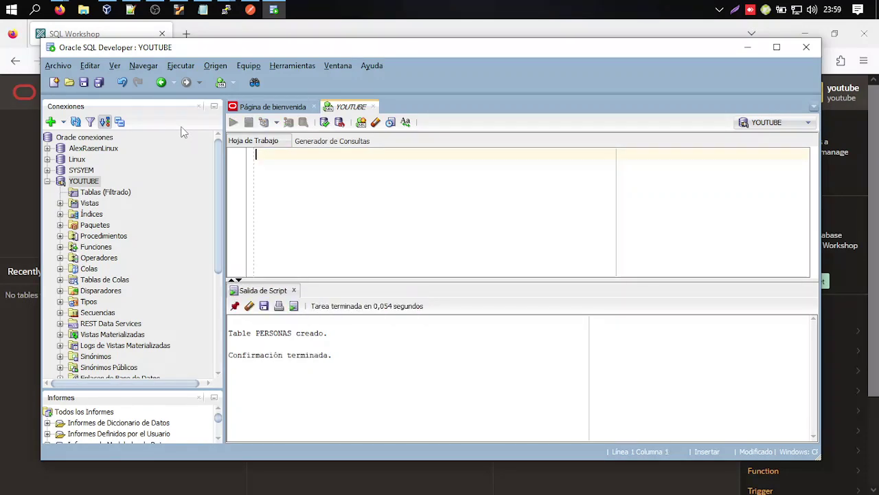
Open the PERSONAS table from the Tables list and show its data.
left_click(89, 195)
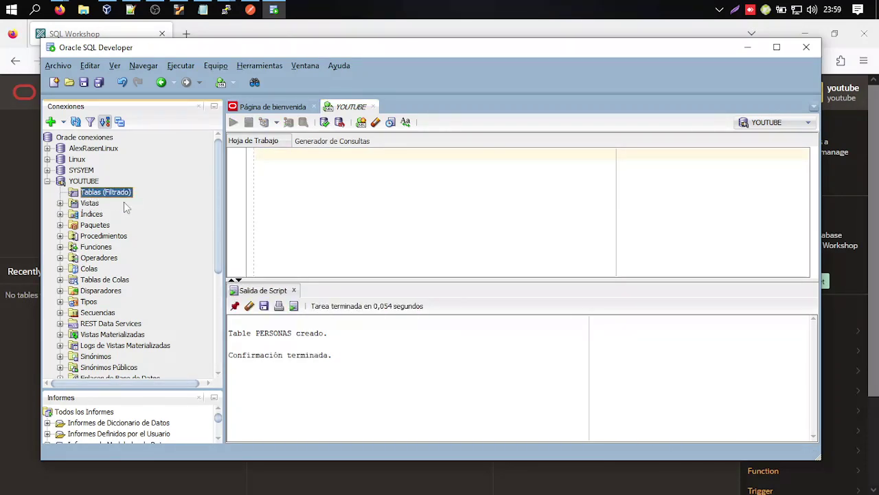
double_click(103, 192)
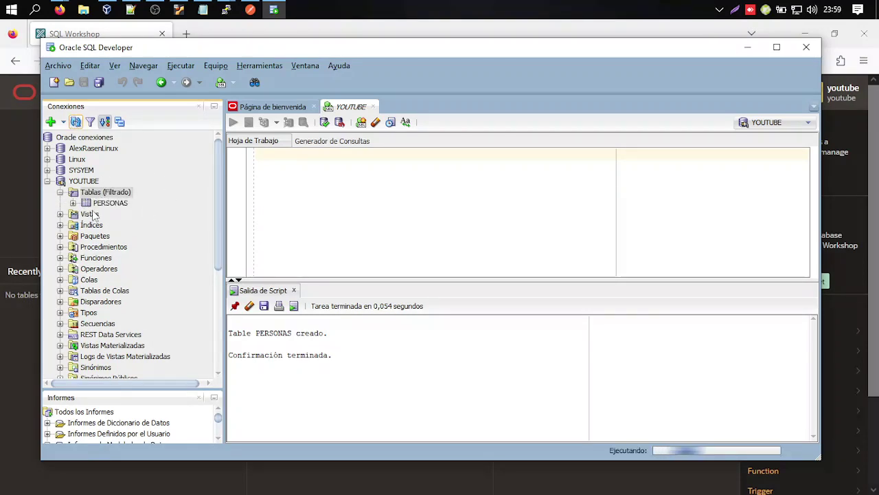
left_click(97, 204)
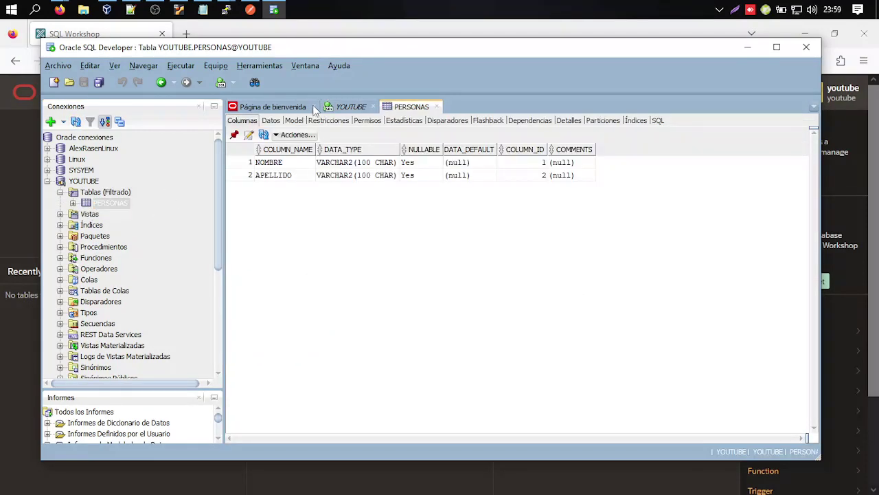
left_click(313, 107)
left_click(255, 107)
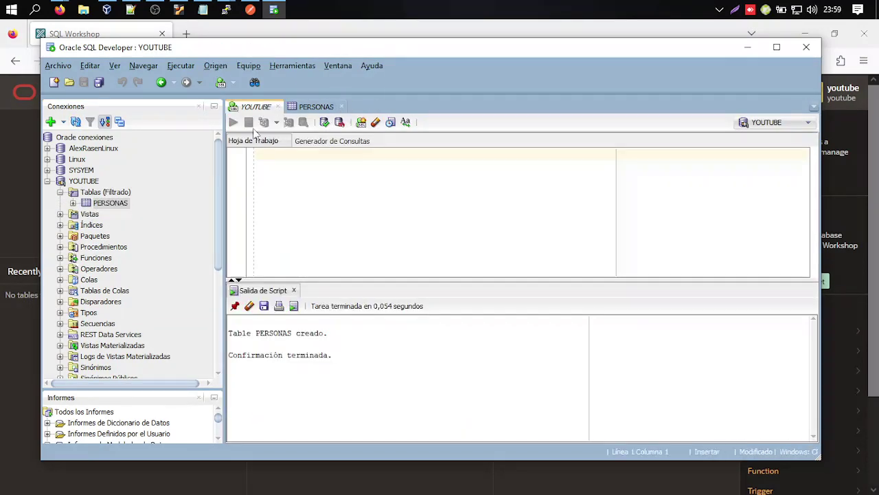
left_click(316, 107)
left_click(271, 120)
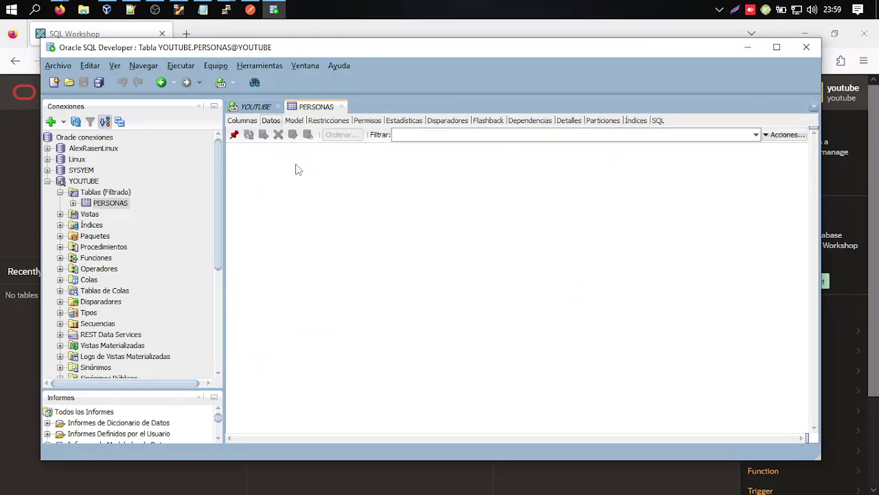
Insert a PERSONAS row with a person's first and last name, commit it, and minimize SQL Developer.
left_click(263, 135)
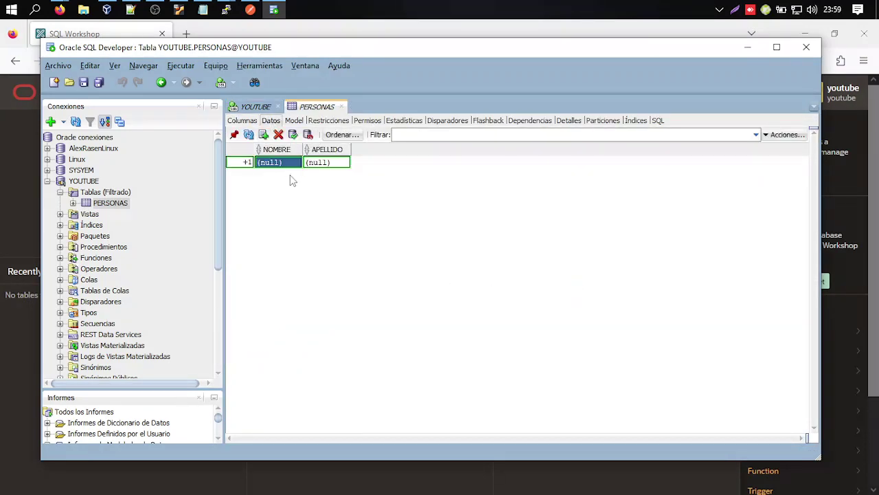
type("Alex")
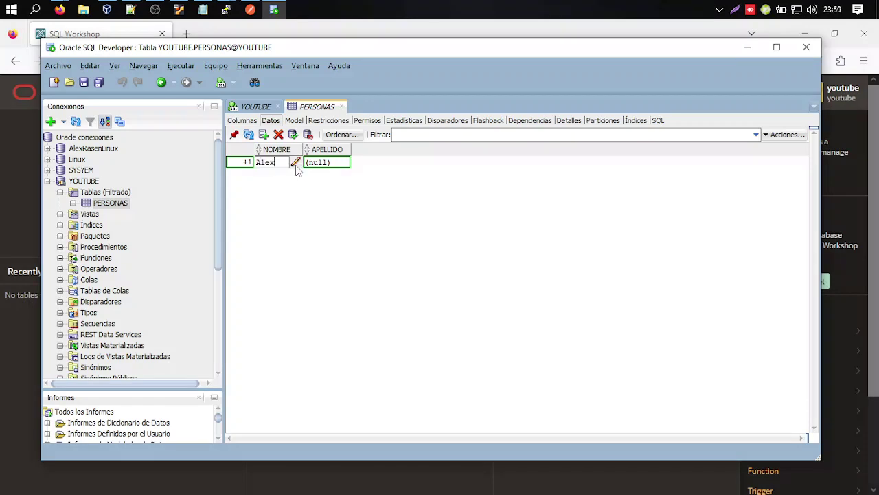
key("Tab")
type("Ras")
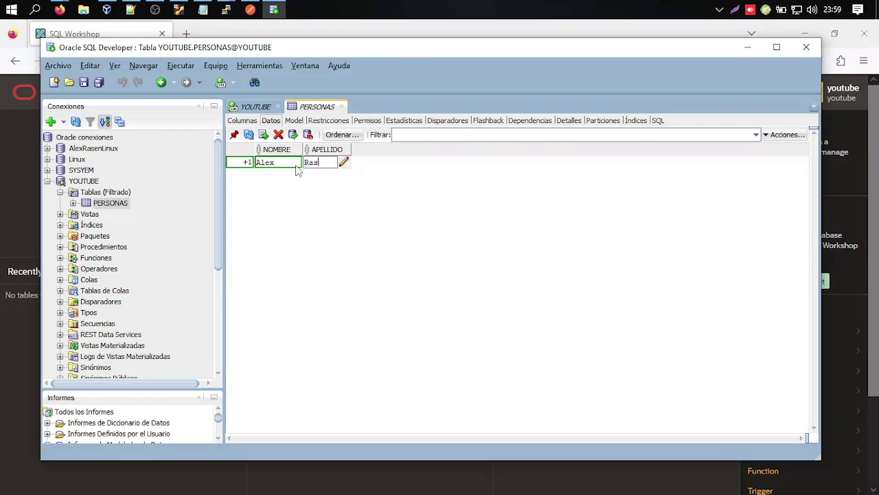
key("Return")
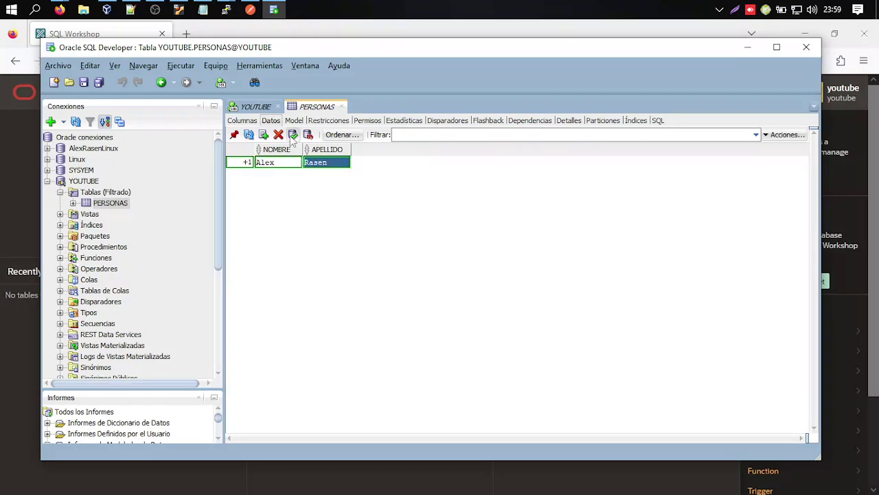
left_click(293, 135)
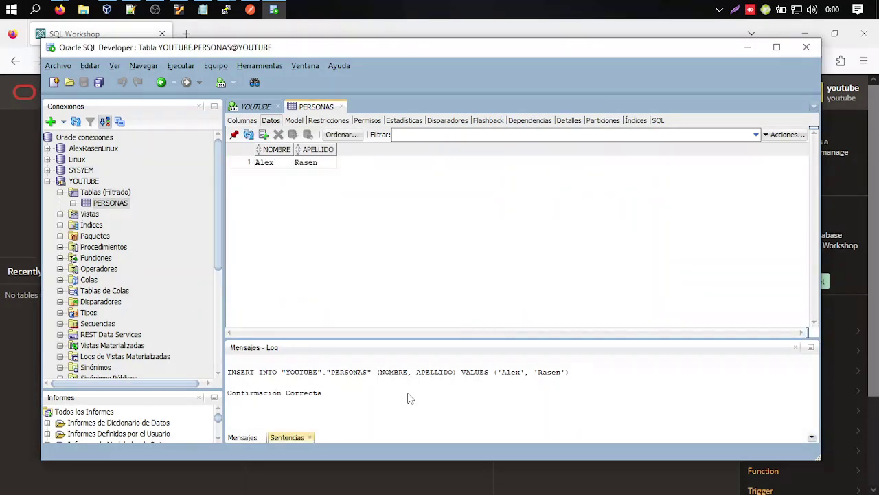
left_click(748, 48)
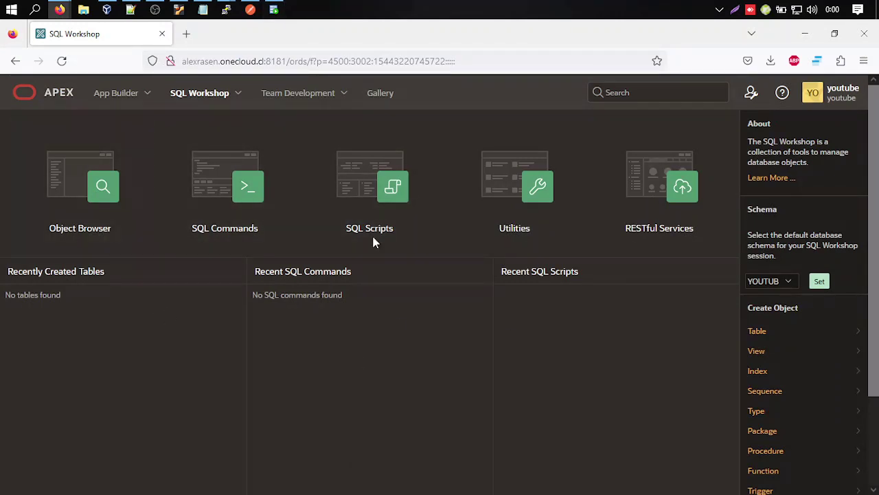
Open the PERSONAS table in Object Browser and view its stored data row.
left_click(88, 183)
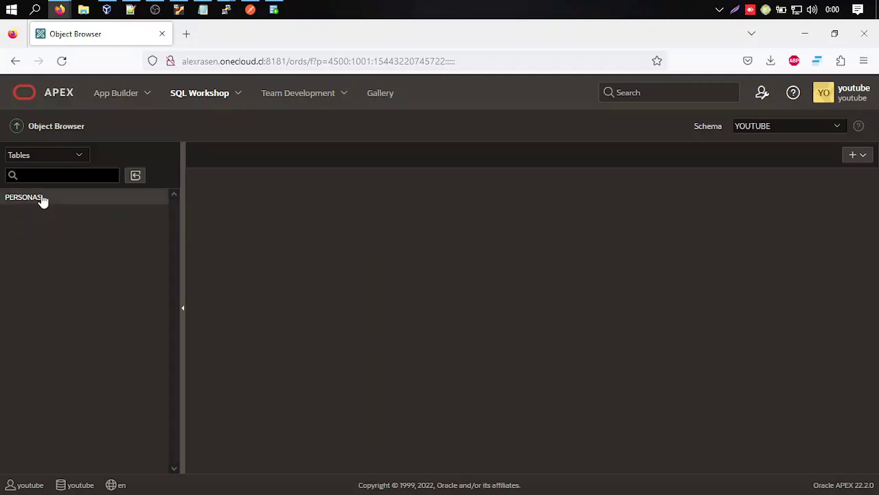
left_click(39, 198)
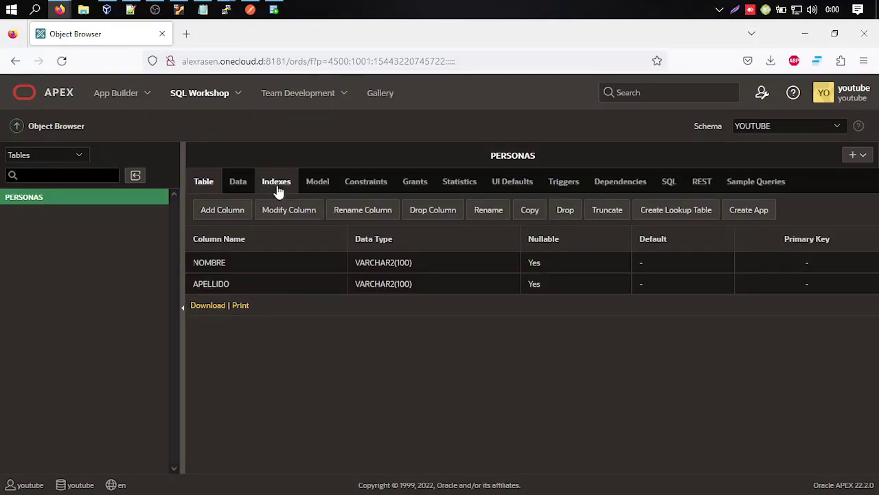
left_click(237, 184)
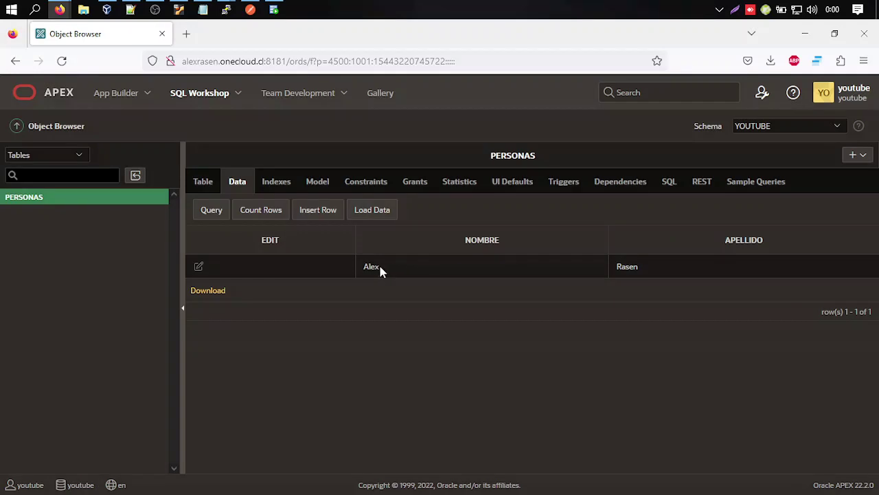
double_click(623, 268)
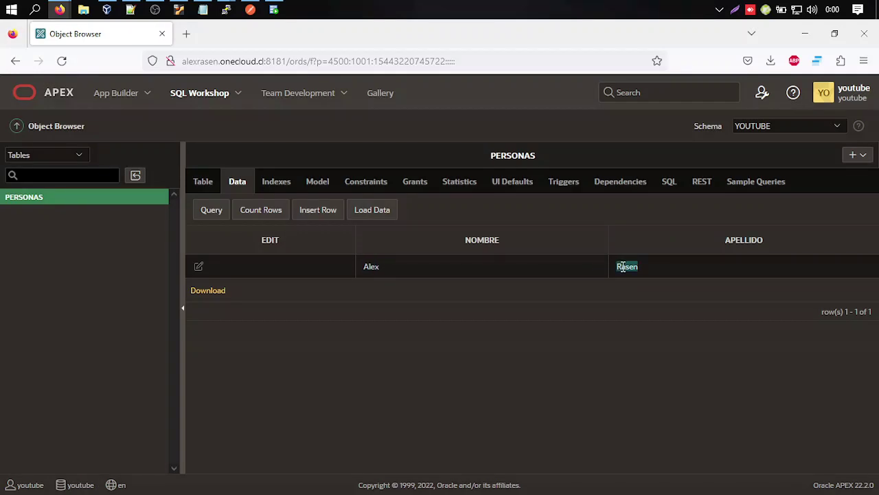
left_click(371, 267)
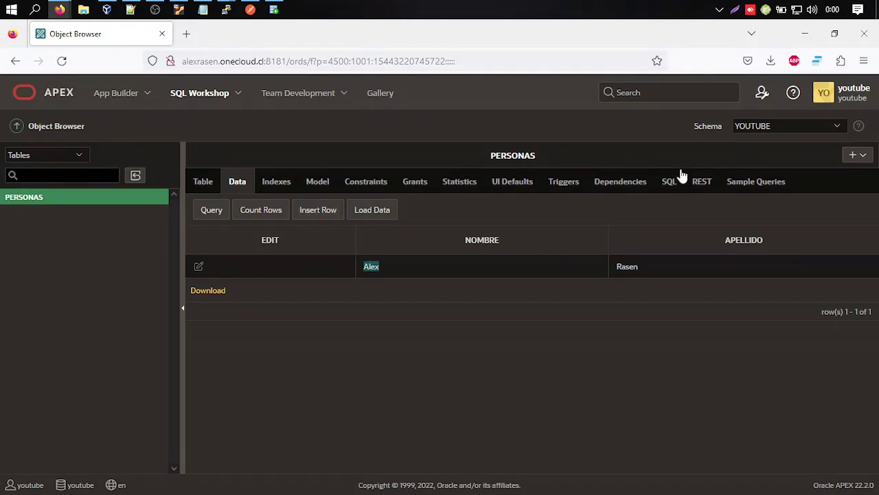
Check the PERSONAS REST tab's schema-not-registered message, then return to the workspace home.
left_click(702, 182)
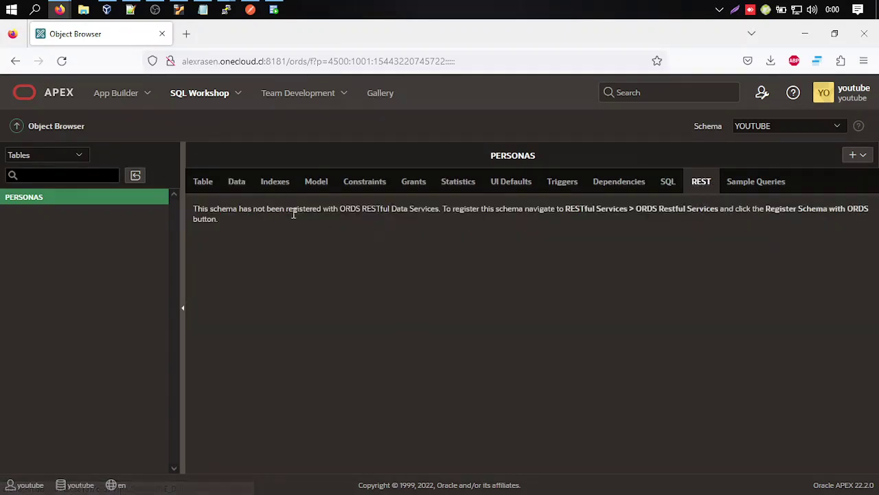
left_click_drag(198, 210, 498, 238)
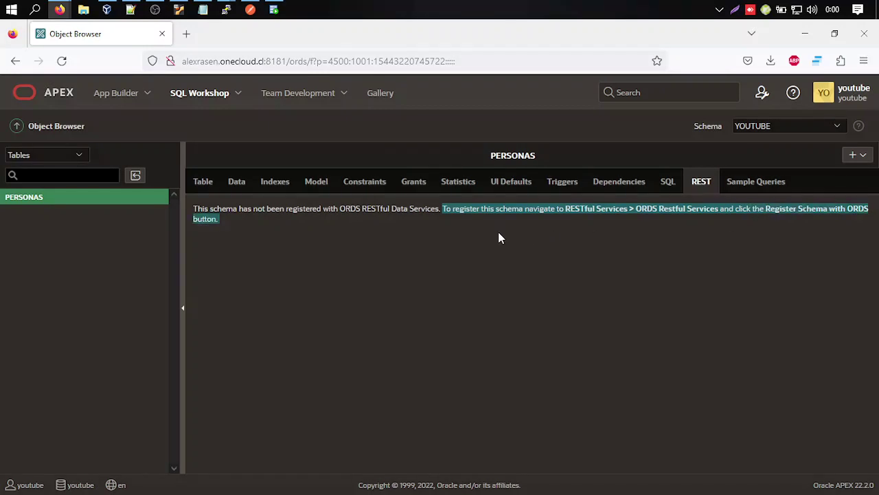
left_click(238, 243)
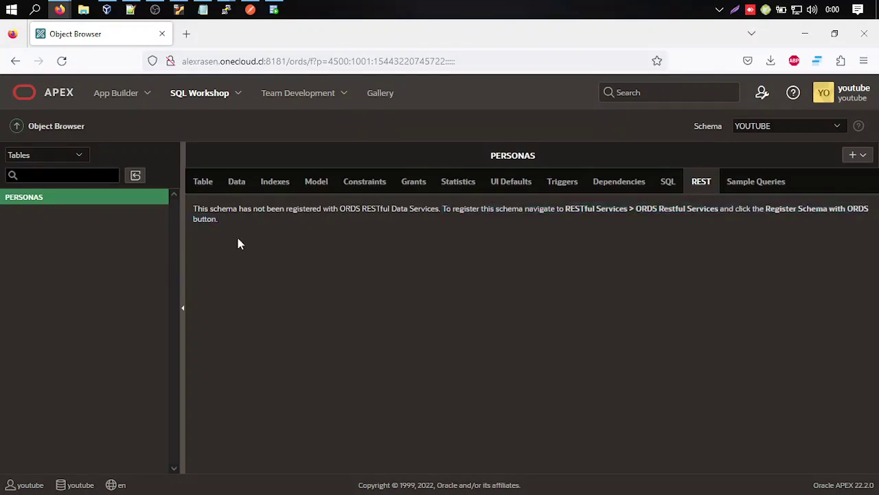
left_click(80, 95)
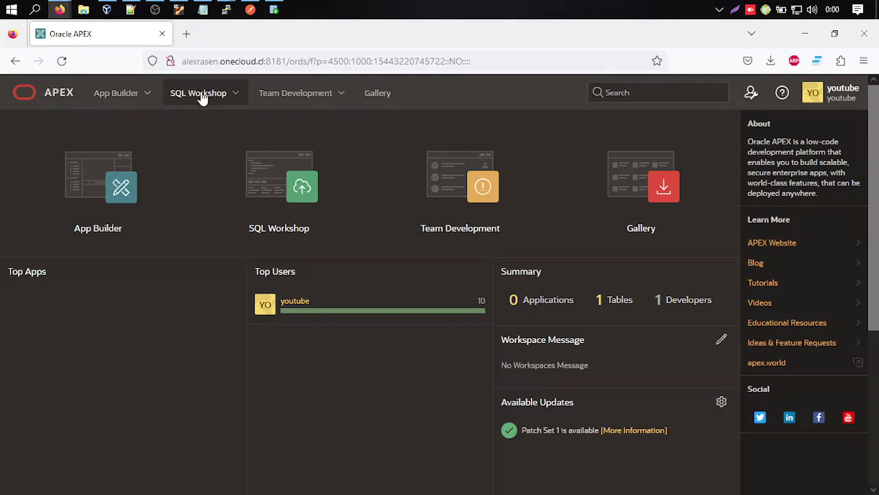
Register the YOUTUBE schema with ORDS under alias youtube, with the sample RESTful service installed.
left_click(282, 210)
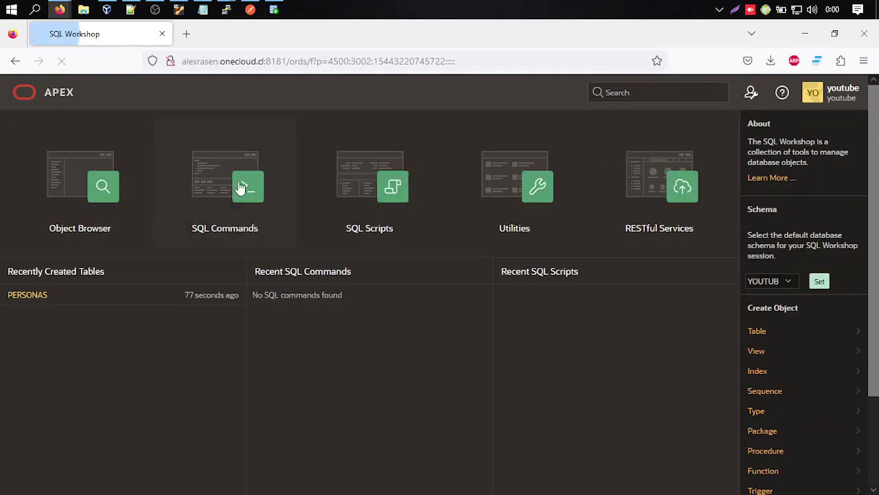
left_click(653, 184)
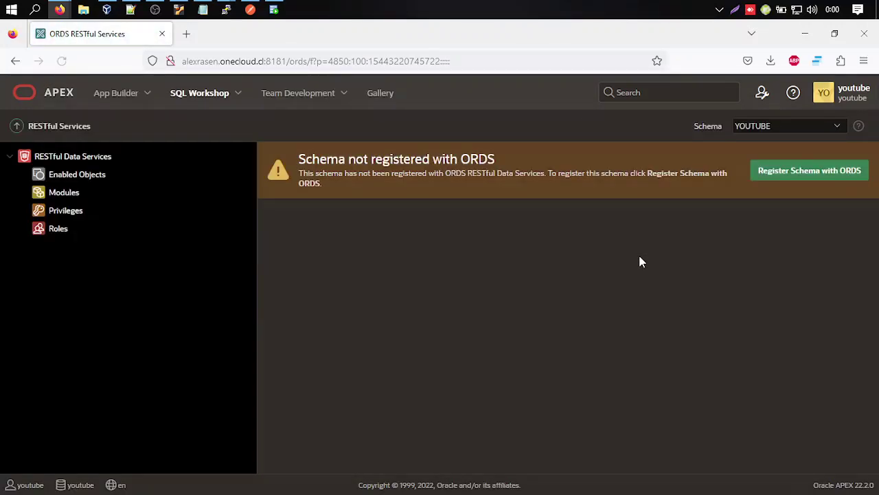
left_click_drag(302, 162, 526, 165)
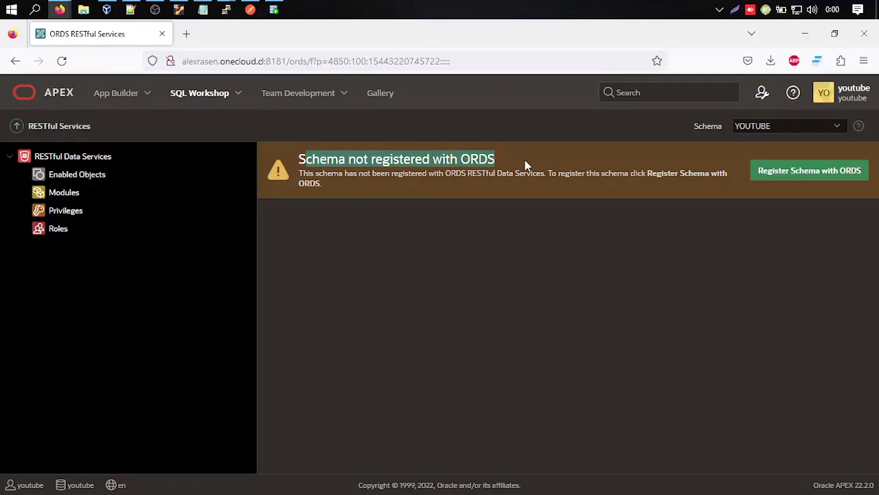
left_click(600, 172)
left_click(810, 171)
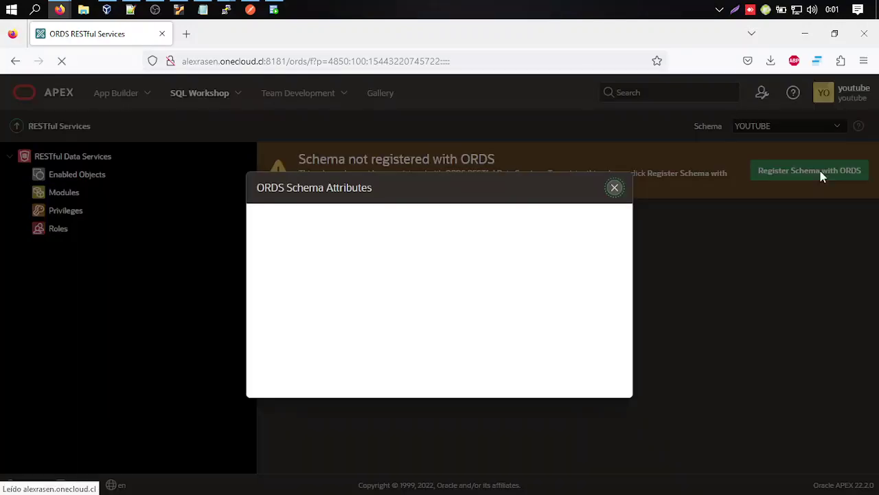
scroll(412, 295, "down", 1)
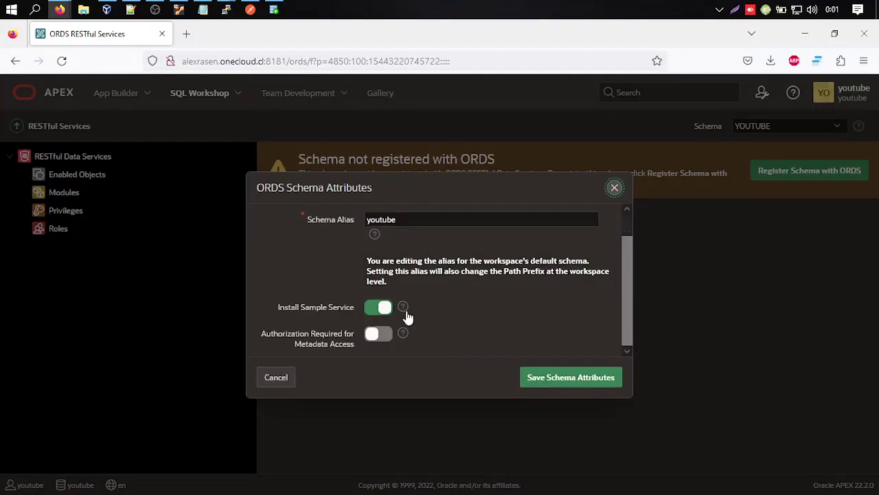
left_click(552, 381)
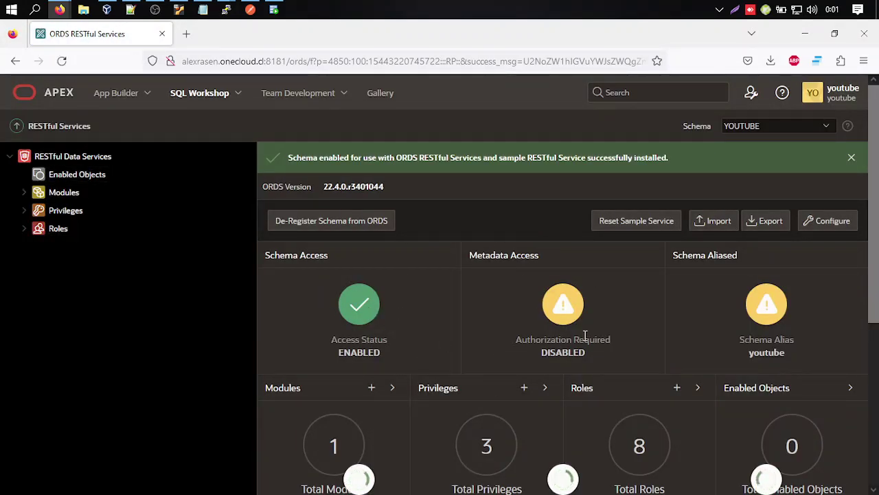
Inspect the one sample module and empty Enabled Objects list, then go back to SQL Workshop.
scroll(501, 395, "down", 4)
scroll(501, 393, "up", 4)
scroll(558, 383, "down", 1)
scroll(558, 383, "down", 2)
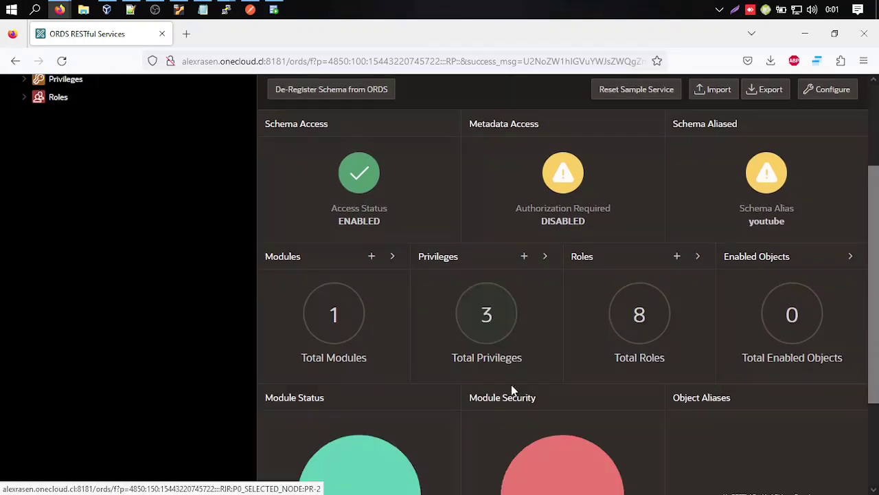
scroll(511, 387, "up", 3)
left_click(23, 195)
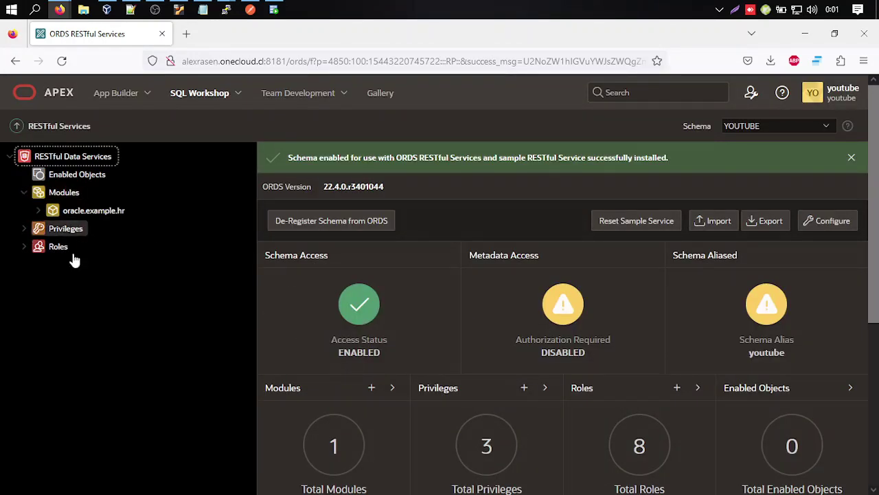
left_click(65, 179)
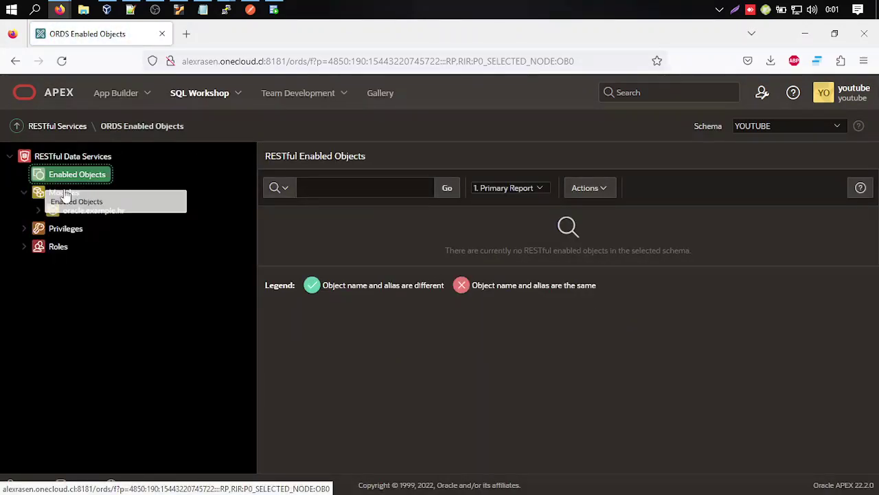
left_click(62, 126)
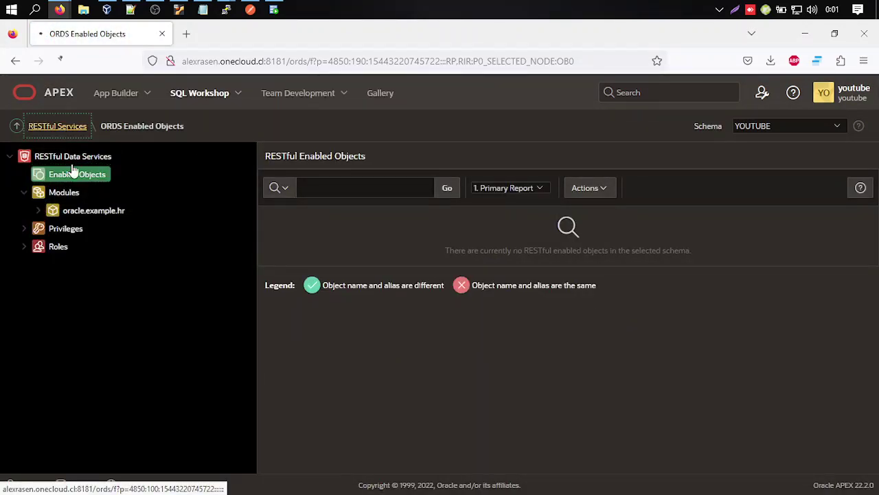
left_click(192, 97)
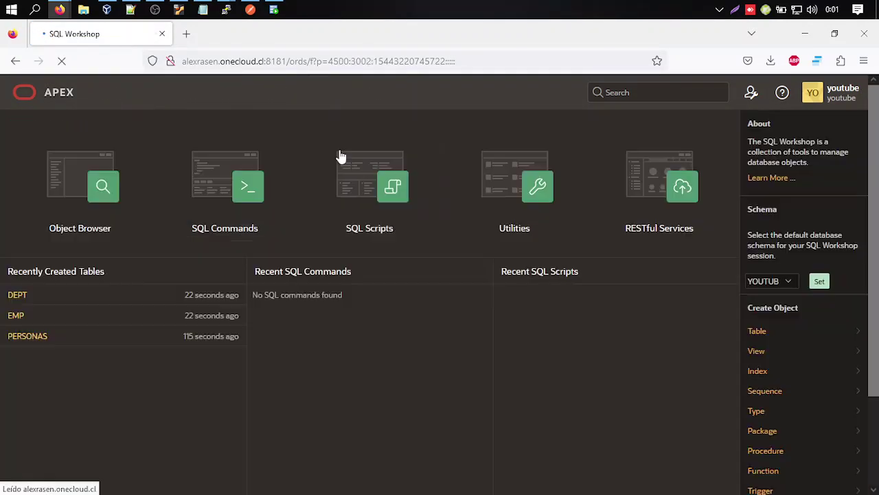
REST-enable the PERSONAS table with Authorization Required set to No.
left_click(37, 343)
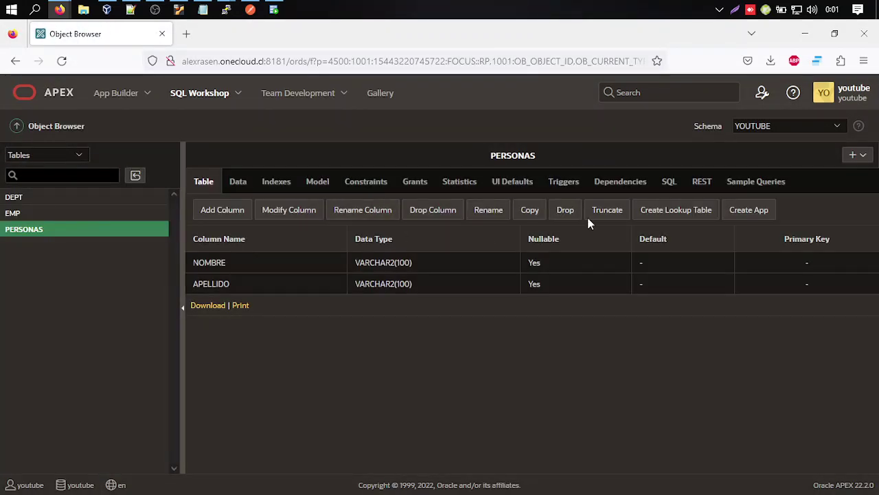
left_click(701, 183)
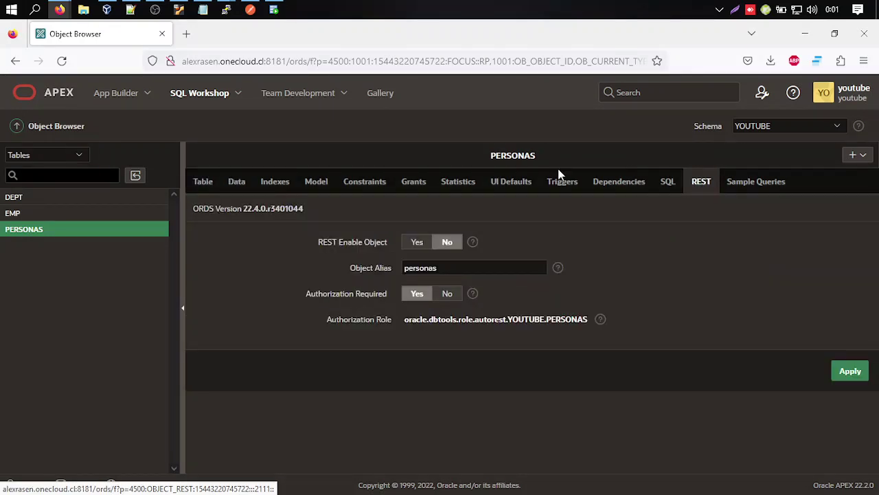
left_click(417, 243)
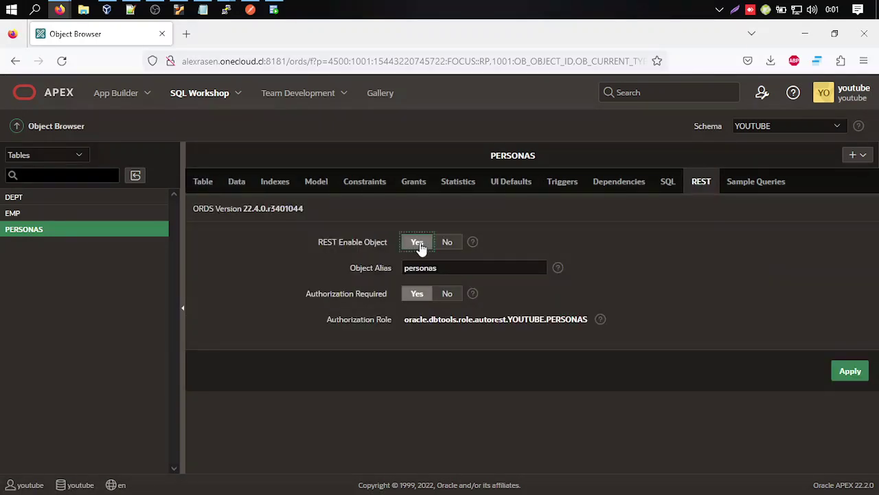
left_click(447, 294)
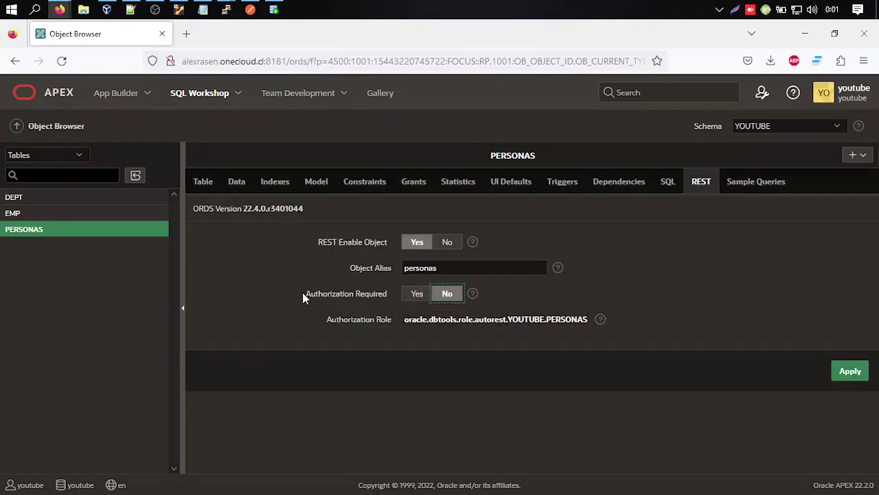
left_click(849, 370)
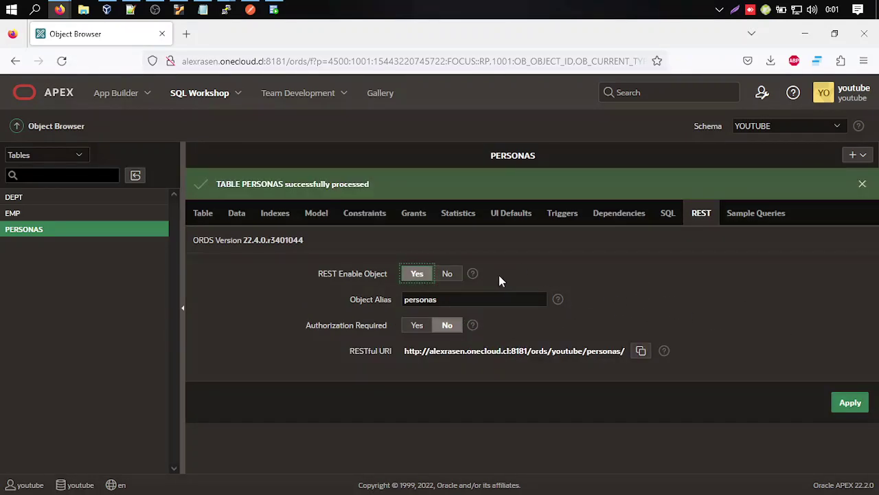
Copy the PERSONAS RESTful URI and open a new browser tab.
left_click_drag(405, 352, 636, 354)
left_click(636, 353)
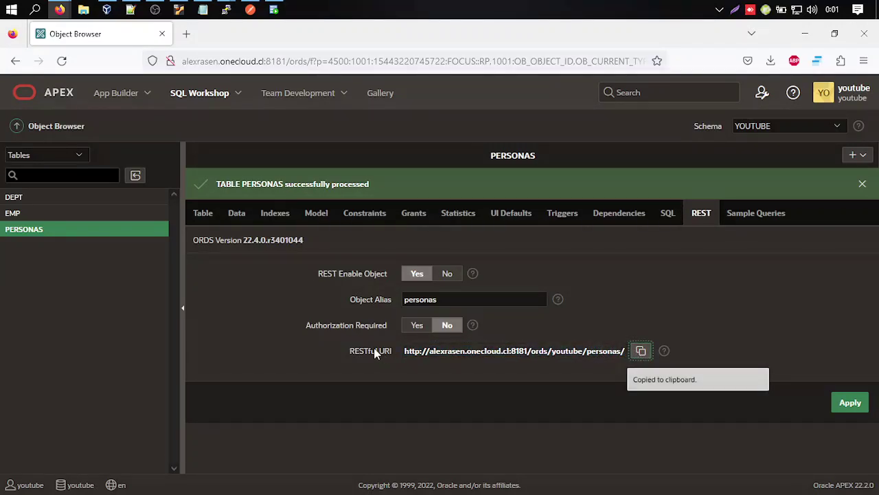
left_click(186, 34)
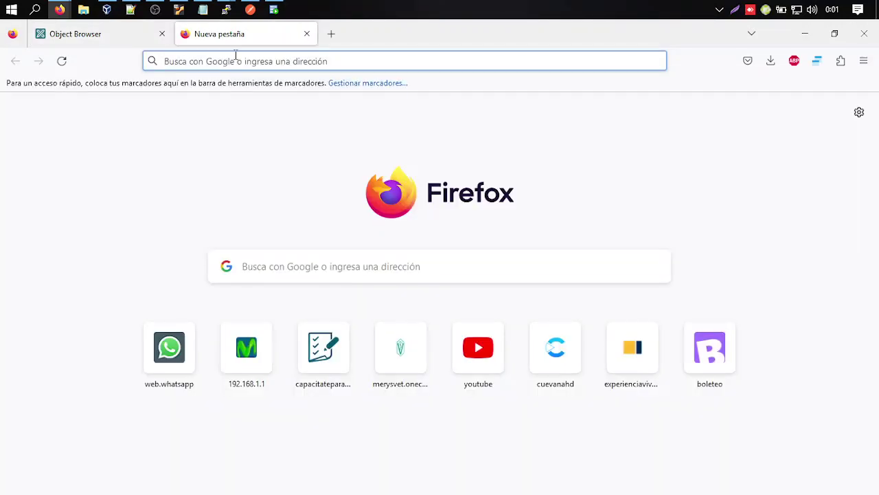
Load the copied PERSONAS RESTful URI in the new Firefox tab.
left_click(218, 59)
key("ctrl+v")
key("Return")
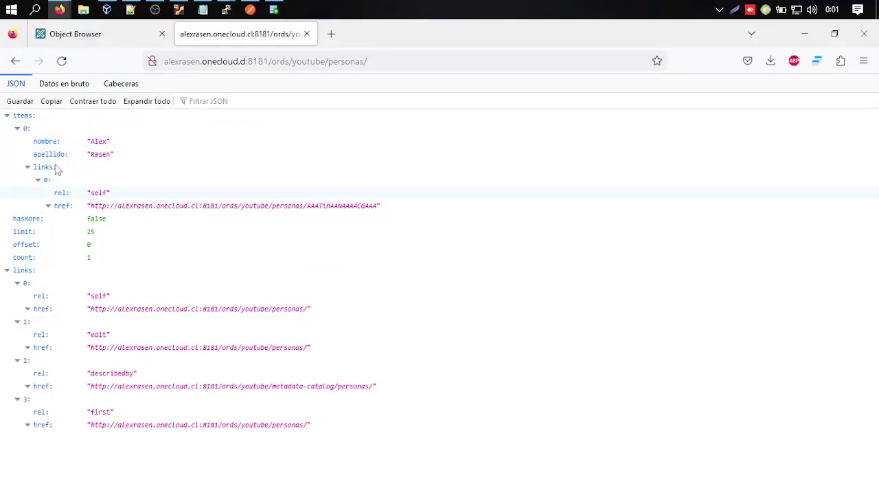
Inspect the returned nombre and apellido values in the JSON, then return to the APEX tab.
left_click_drag(91, 142, 114, 155)
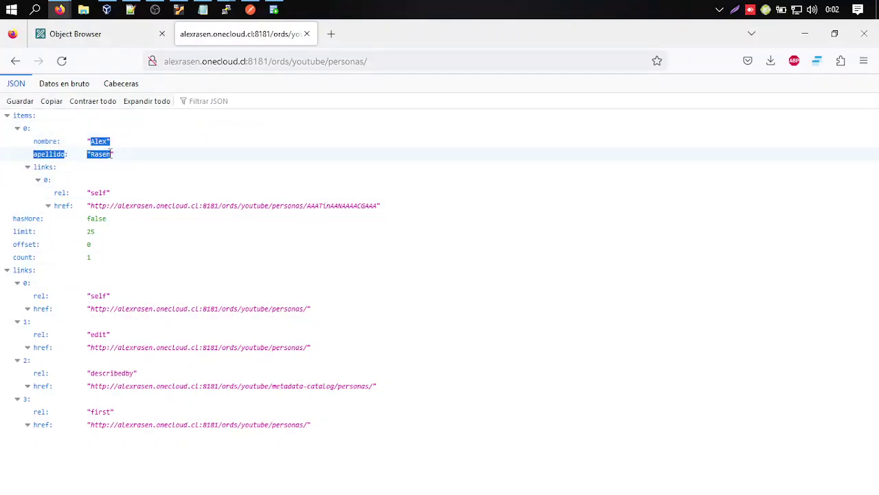
left_click(114, 155)
double_click(103, 152)
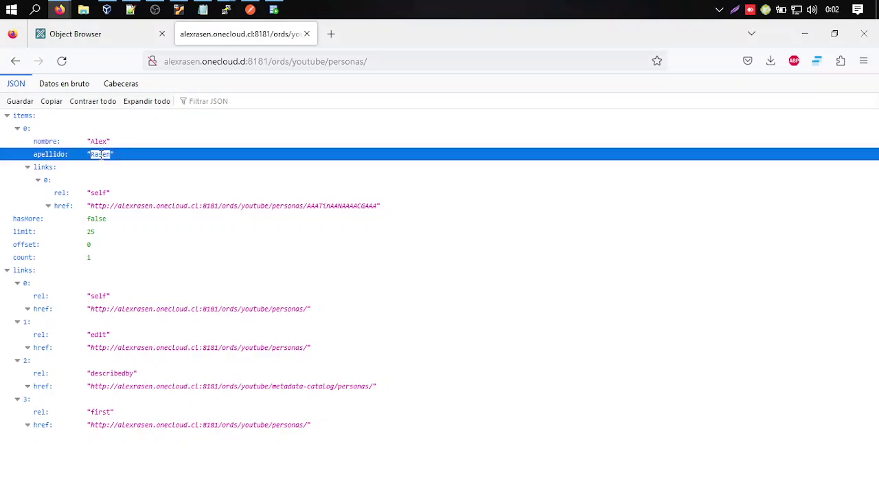
left_click(101, 145)
left_click(101, 153)
double_click(101, 153)
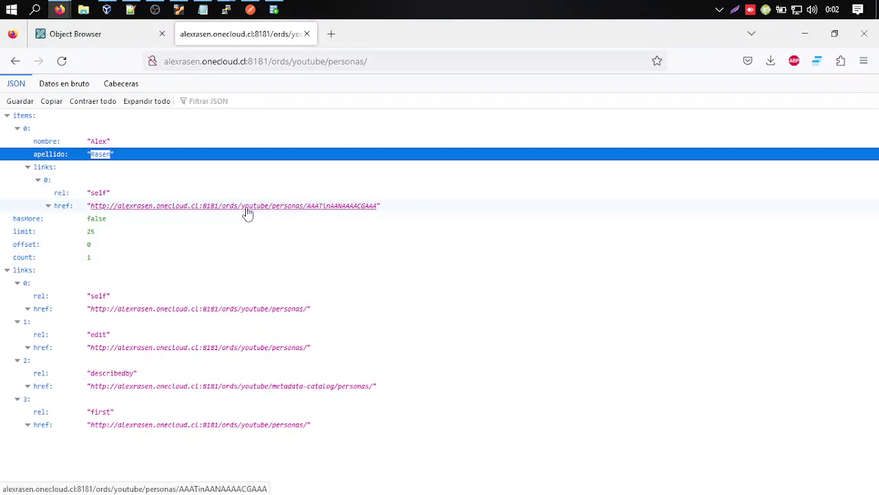
left_click(132, 35)
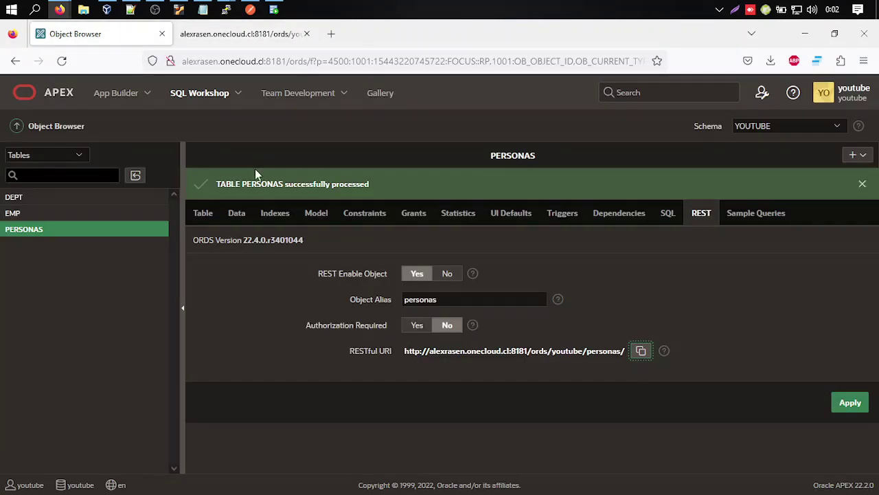
Set PERSONAS REST Enable Object to No, then list ORDS modules showing oracle.example.hr at /hr/.
left_click(448, 275)
left_click(850, 403)
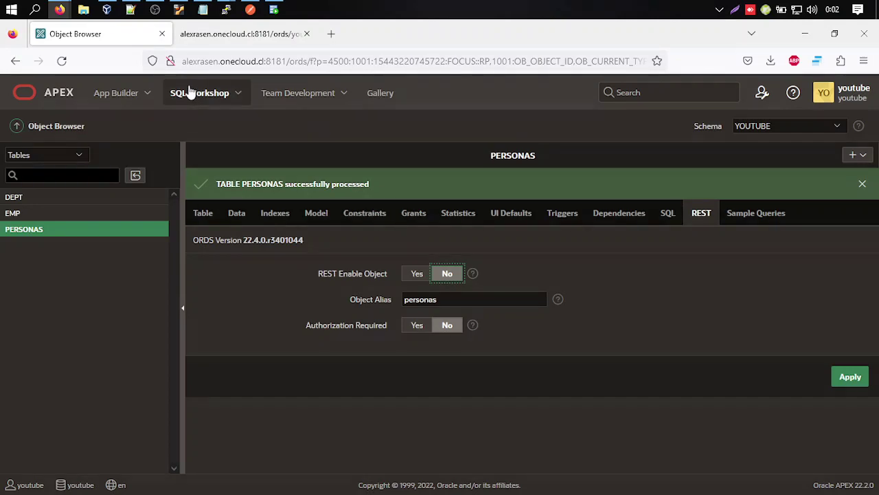
left_click(206, 100)
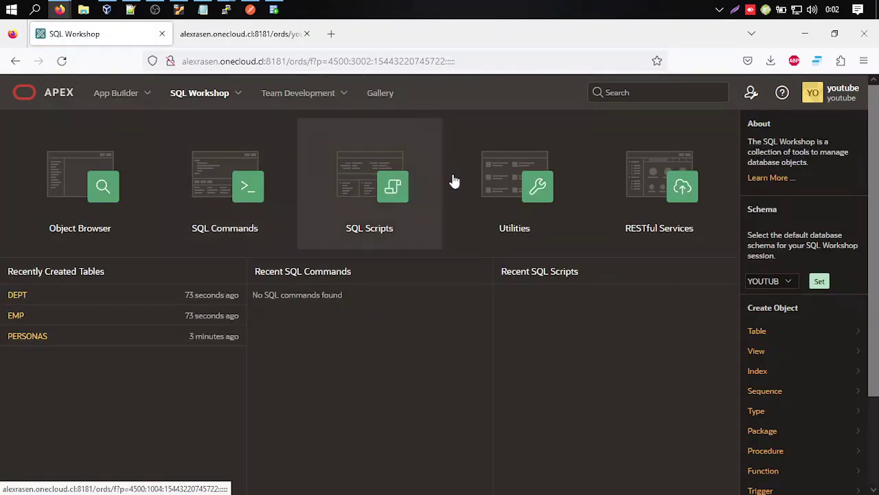
left_click(656, 195)
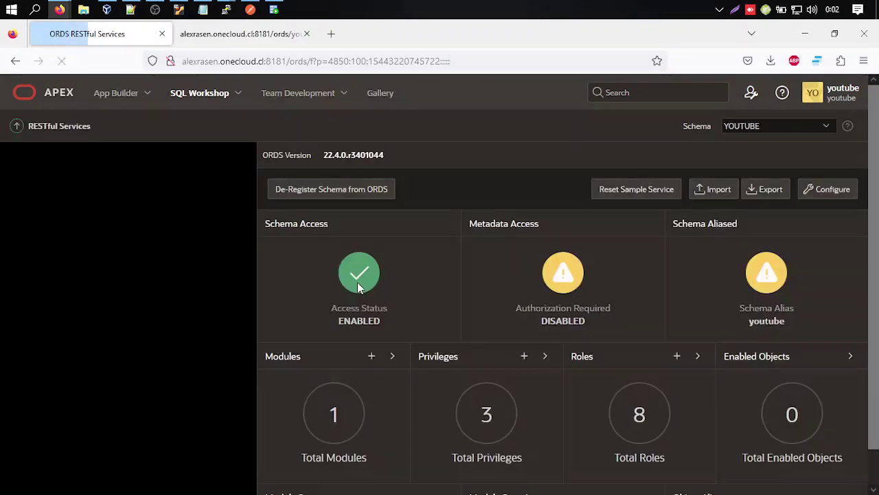
left_click(69, 193)
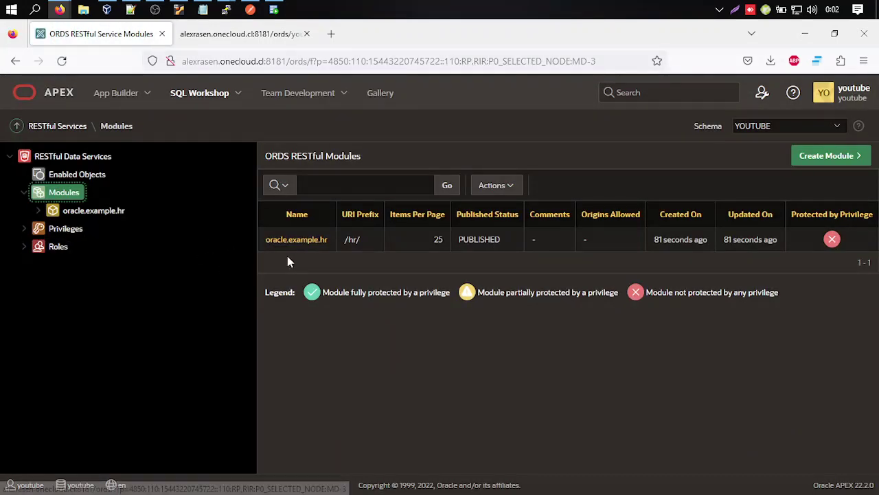
Create module testAPI with base path /testAPI/, published and without resource templates yet.
left_click_drag(292, 241, 816, 161)
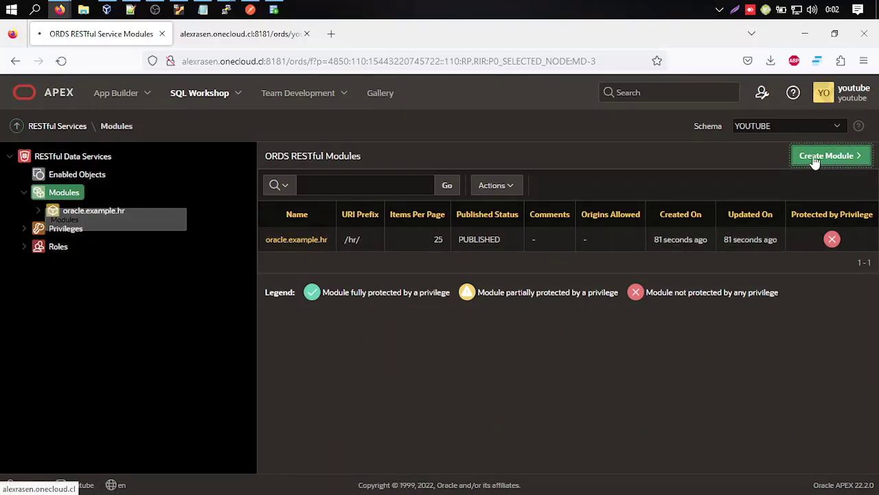
left_click(817, 160)
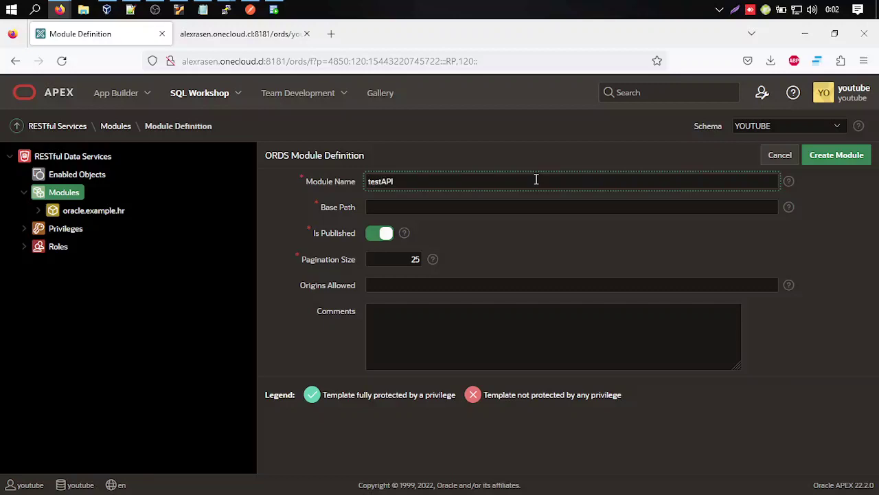
left_click(530, 205)
left_click(850, 155)
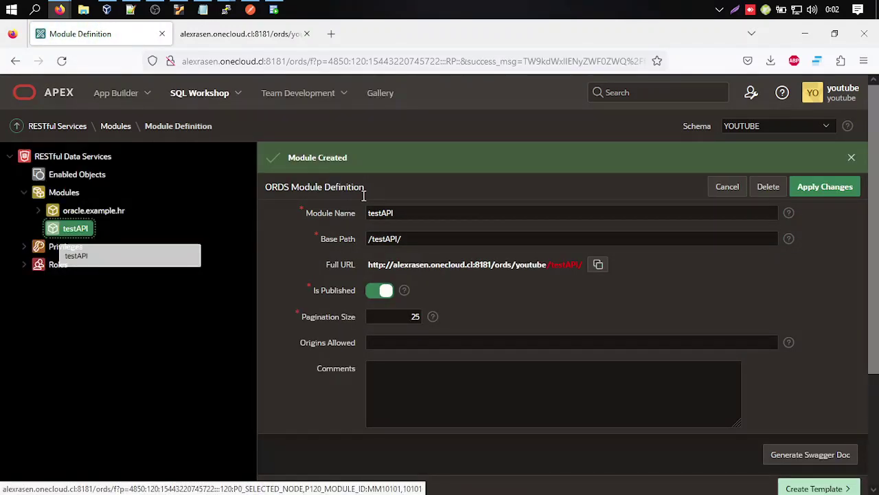
scroll(682, 266, "down", 2)
scroll(603, 360, "up", 2)
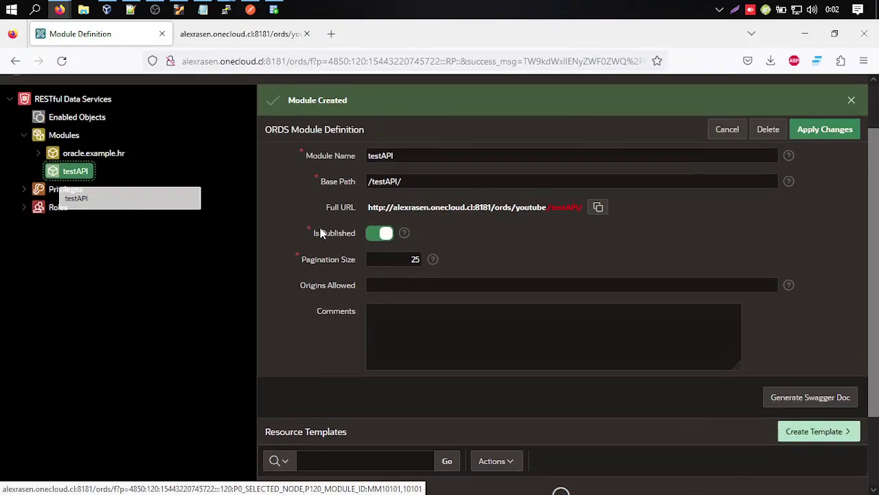
scroll(601, 354, "down", 2)
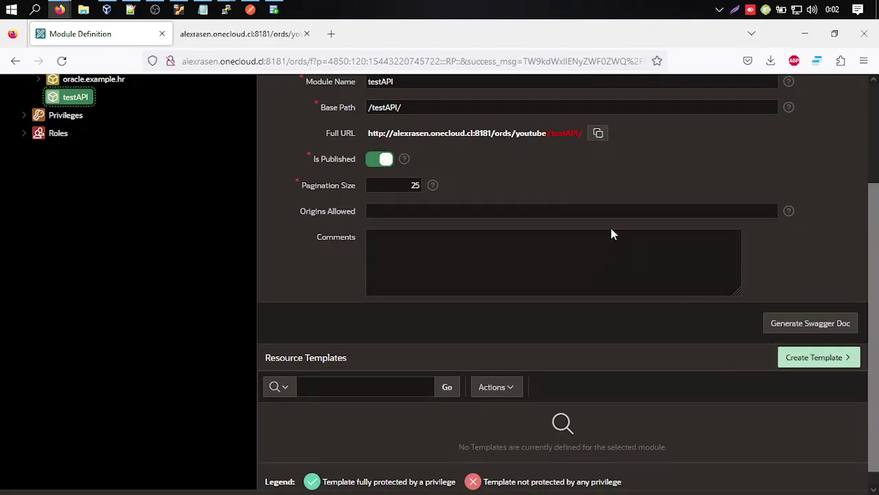
Add URI template 'personas' to testAPI with HTTP Entity Tag Type None.
left_click(807, 363)
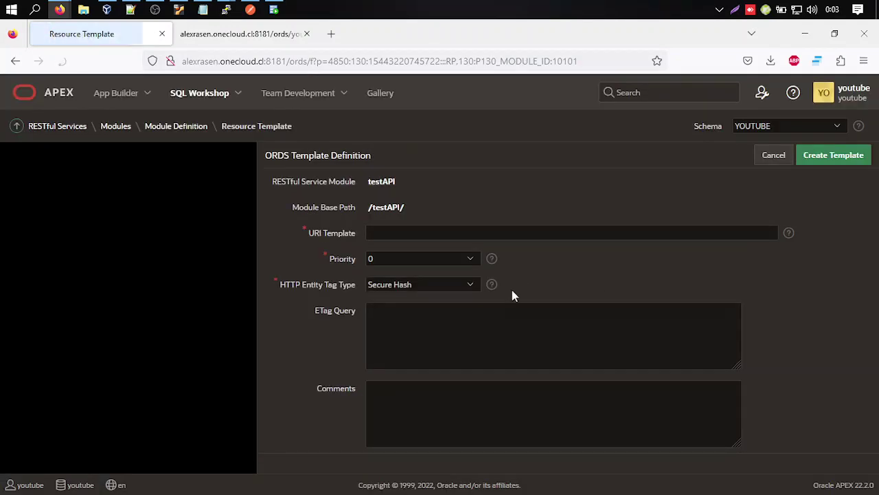
left_click(383, 232)
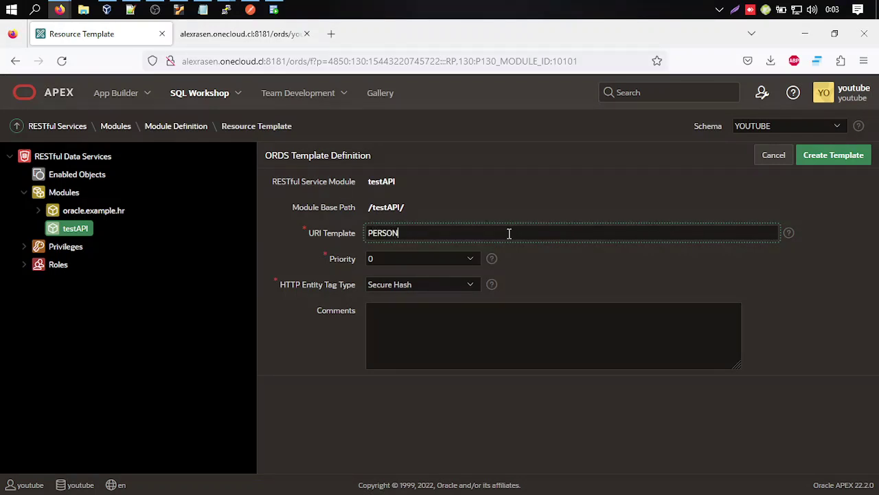
double_click(431, 227)
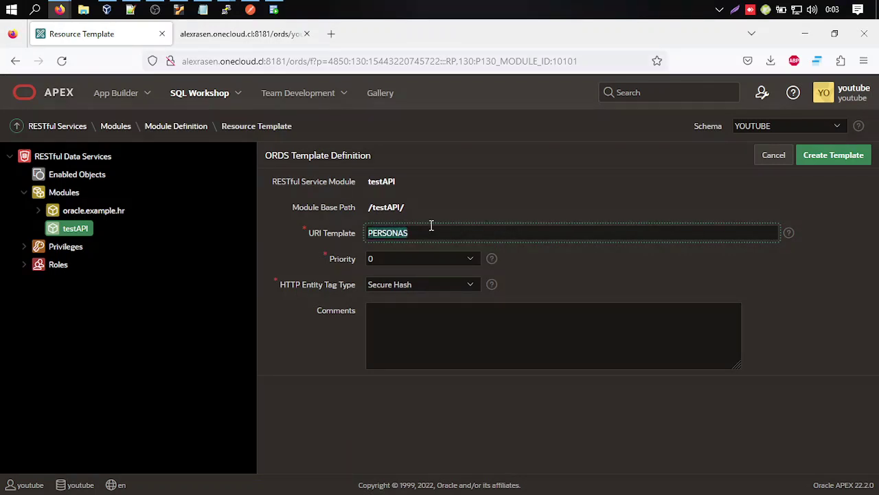
type("personas")
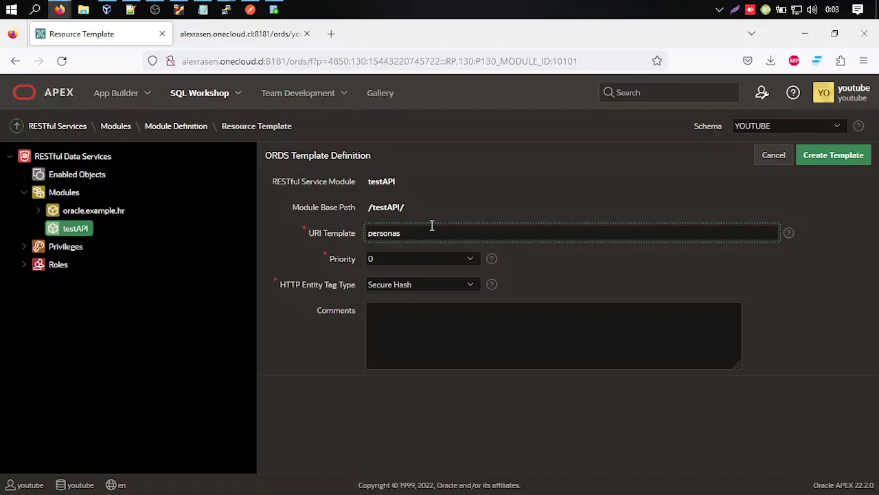
left_click(461, 287)
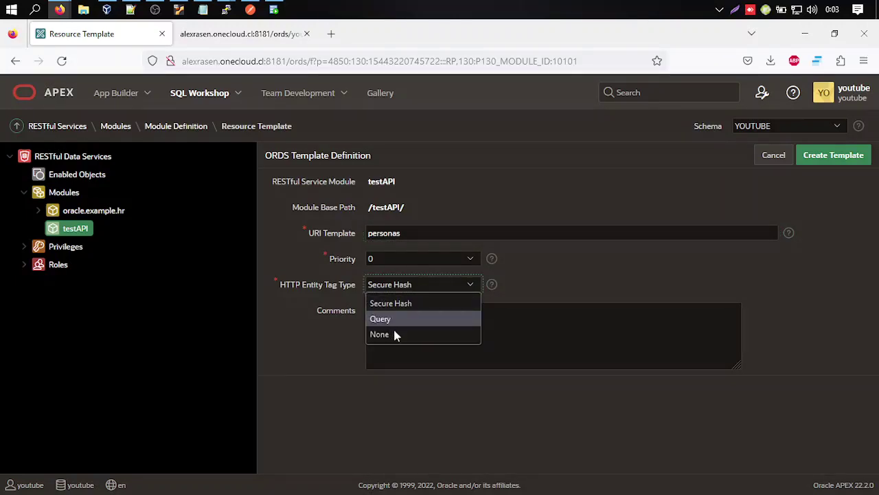
left_click(394, 334)
left_click(842, 158)
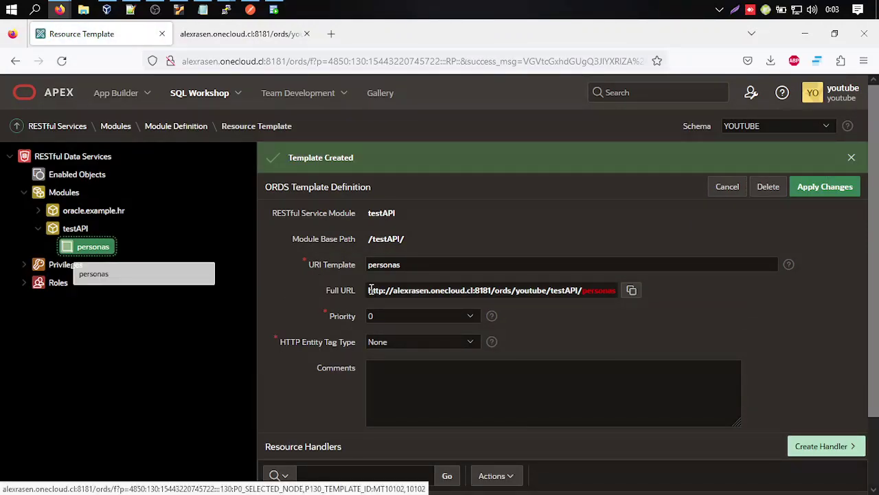
left_click_drag(369, 290, 609, 289)
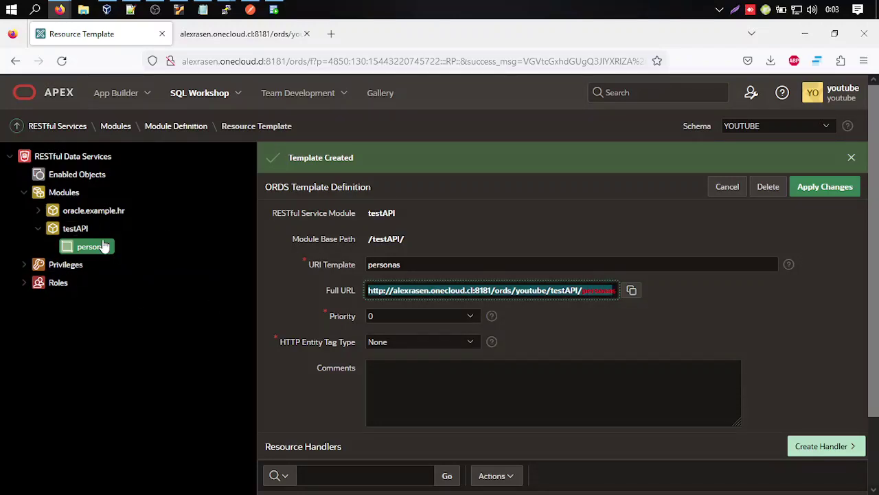
scroll(314, 304, "down", 2)
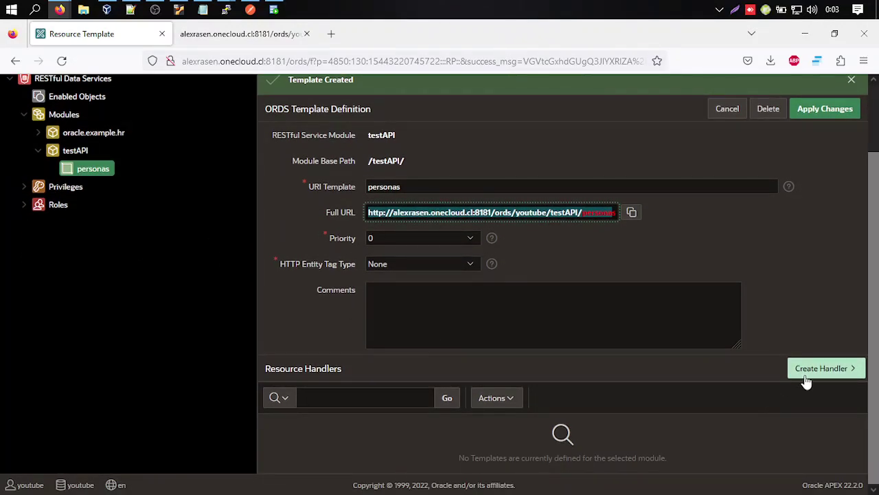
Start a new GET handler on the personas template with source type Query.
left_click(816, 315)
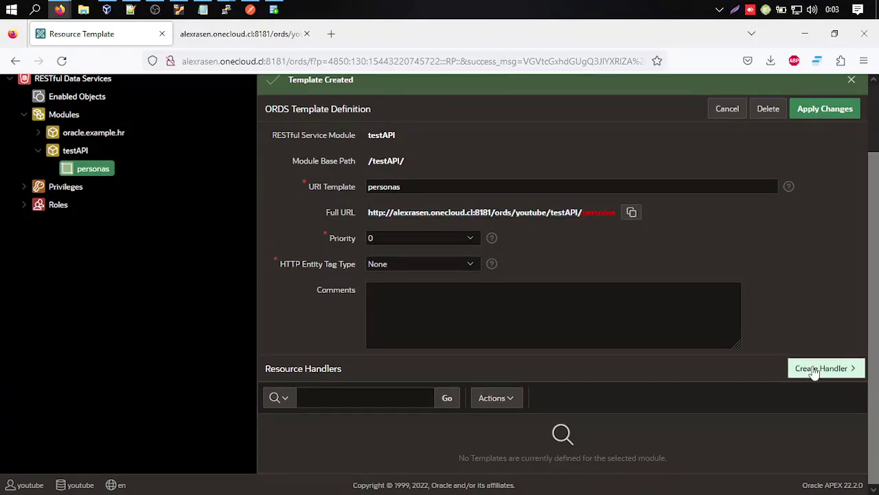
left_click(814, 370)
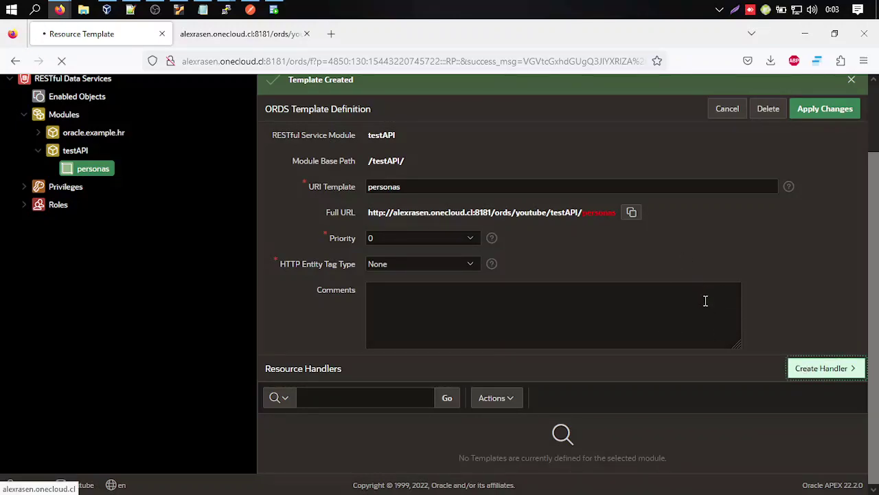
scroll(694, 283, "down", 2)
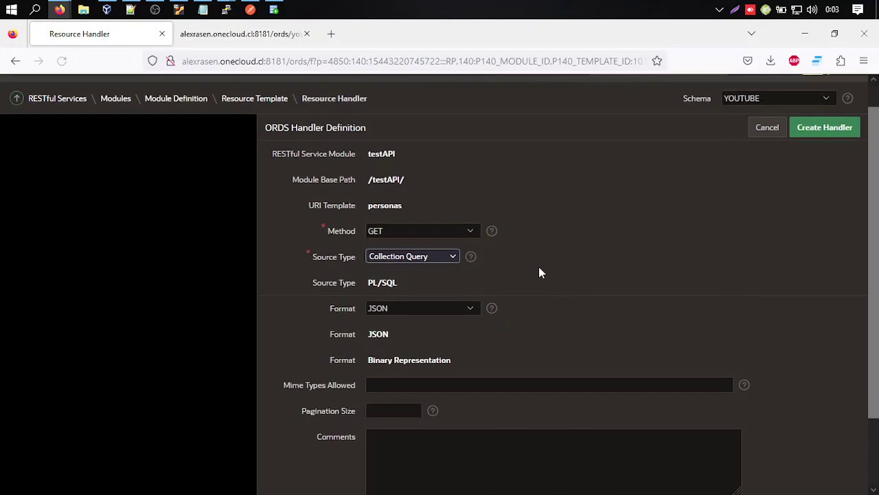
left_click(424, 220)
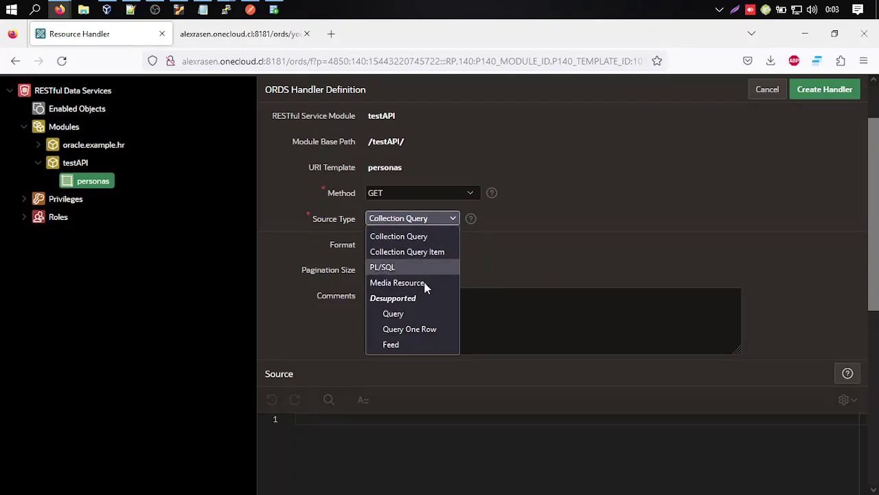
left_click(426, 315)
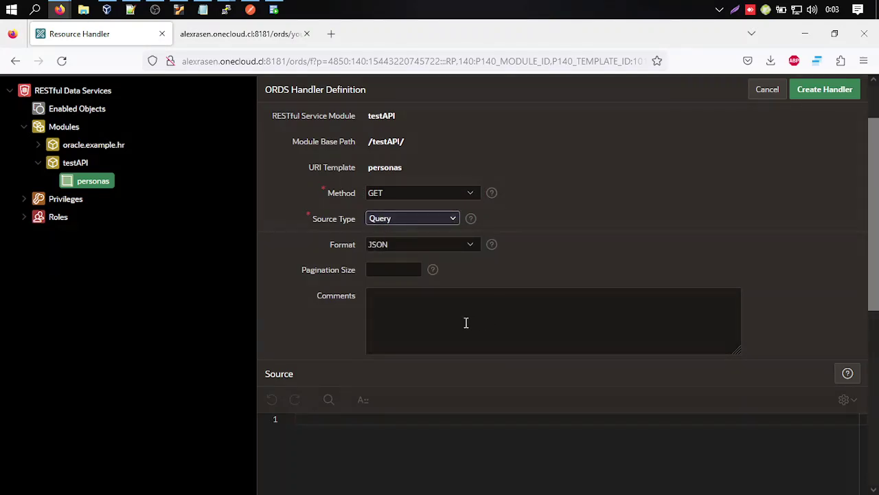
Enter SELECT * FROM PERSONAS as the handler source and create the handler.
scroll(466, 322, "down", 2)
left_click(377, 300)
type("S")
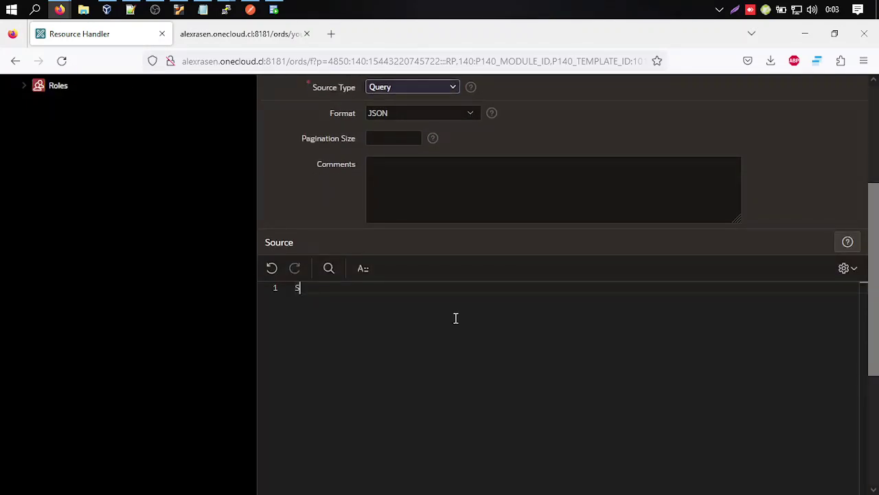
type("ELECT * FROM")
left_click(274, 9)
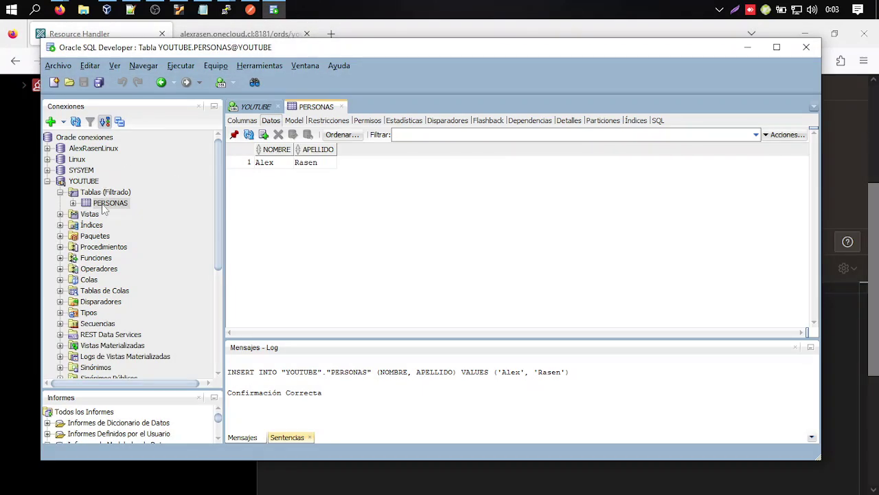
left_click(653, 33)
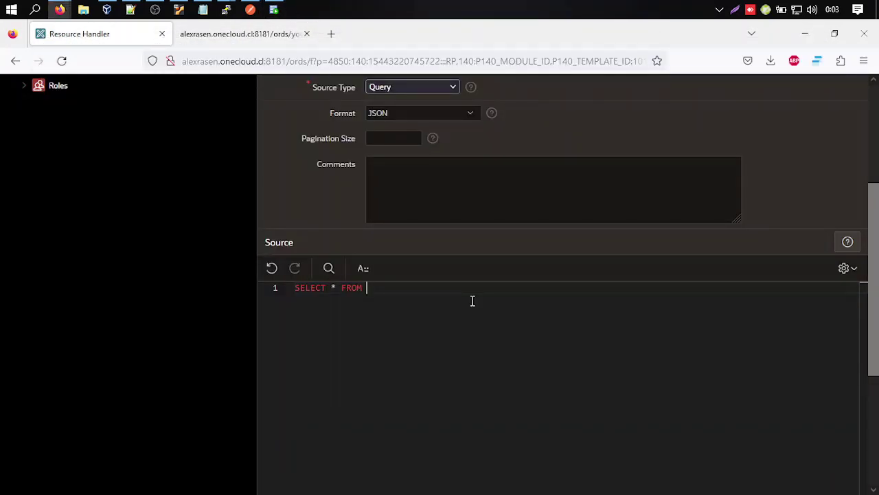
type("PERSONAS")
scroll(478, 301, "up", 3)
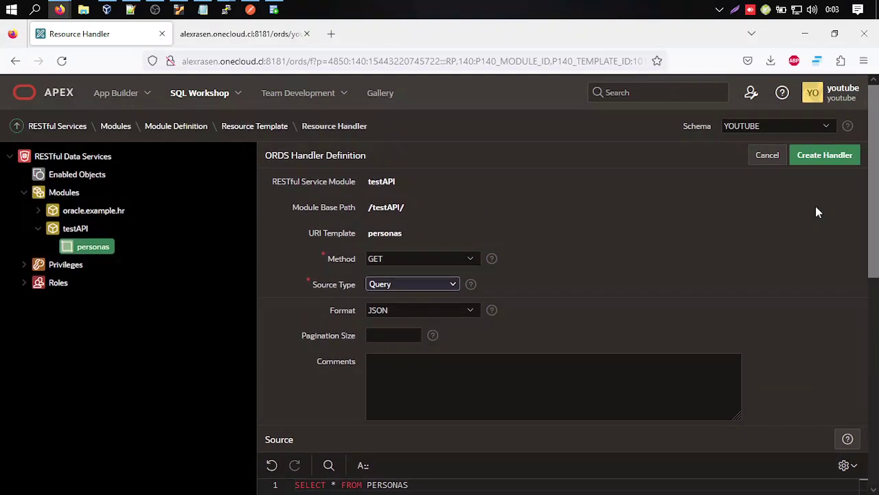
left_click(823, 160)
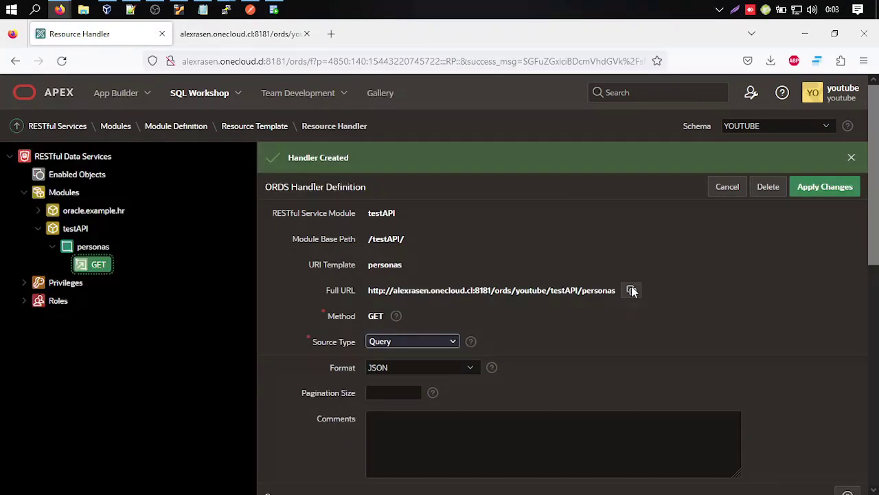
Copy the personas handler's full URL and load it in the second Firefox tab.
left_click(632, 290)
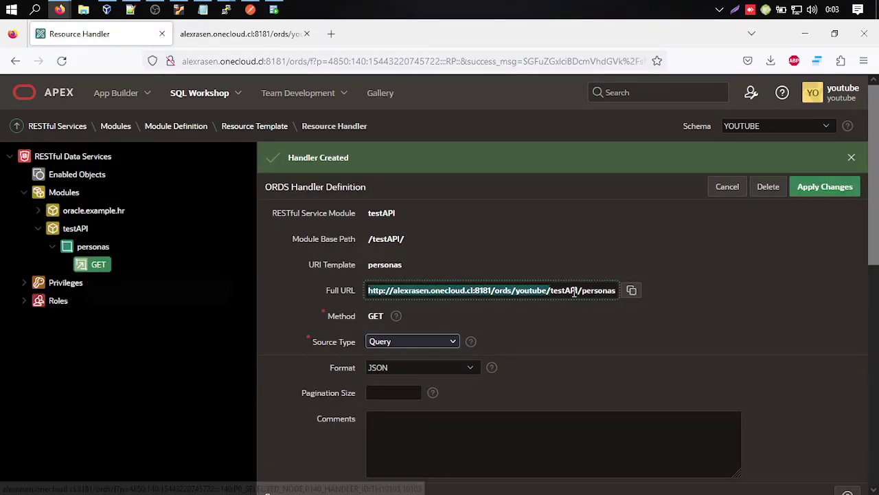
left_click(630, 292)
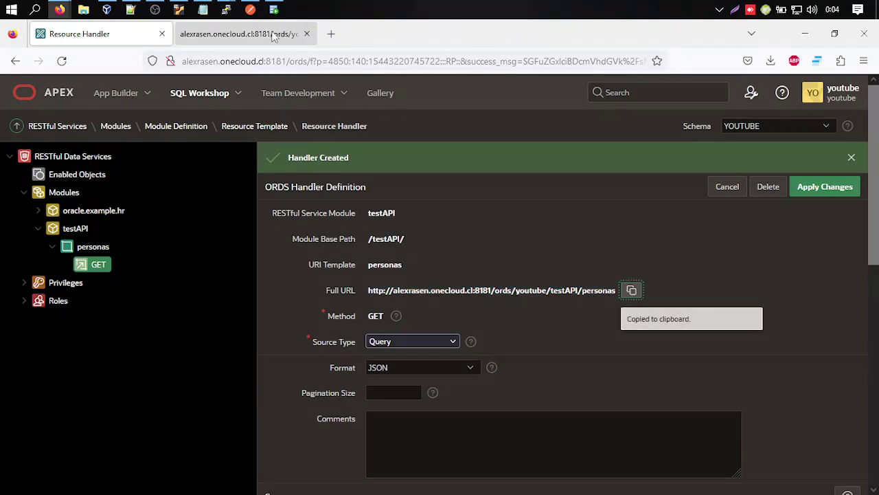
left_click(240, 34)
left_click(440, 60)
key("ctrl+v")
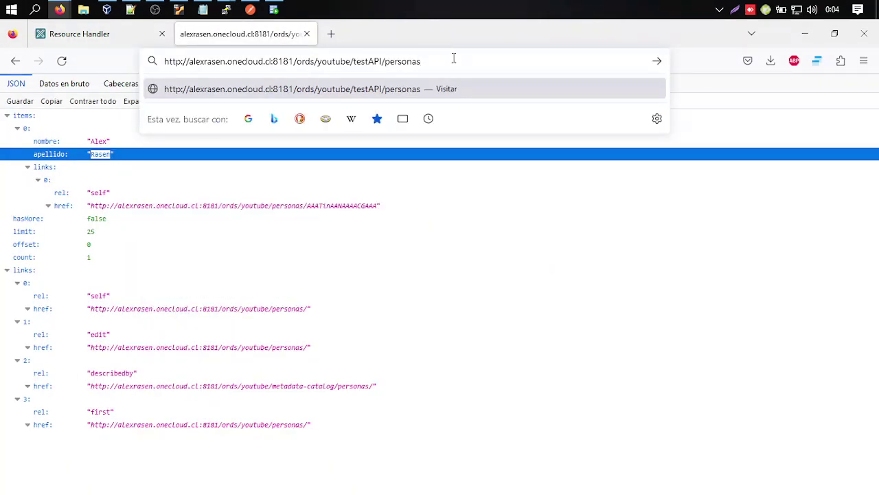
key("Return")
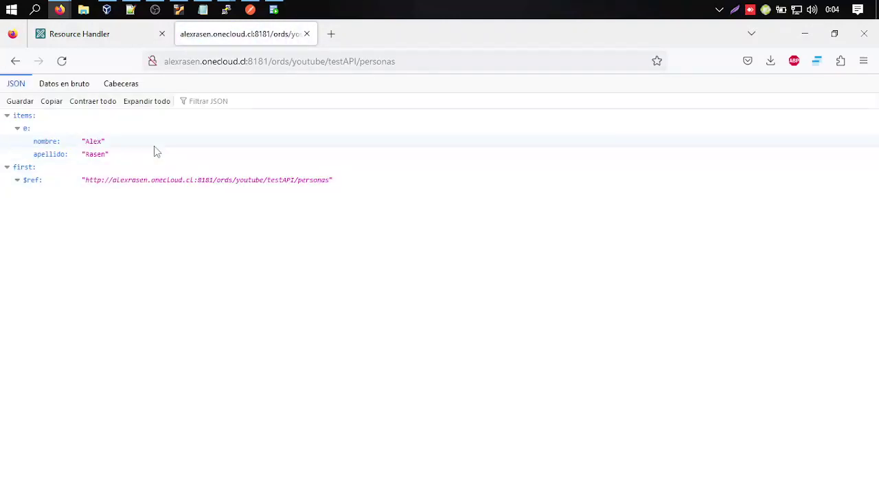
Inspect the nombre and apellido fields in the returned JSON.
left_click(97, 141)
left_click(97, 152)
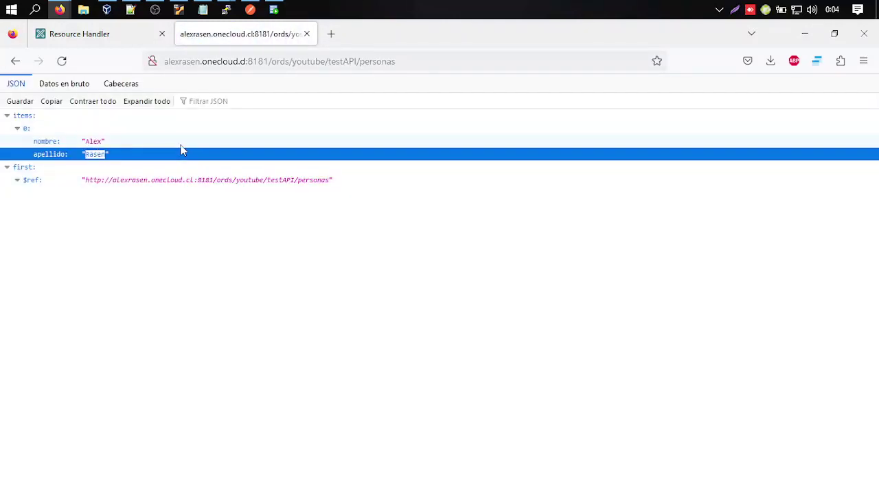
left_click(187, 141)
Insert a PERSONAS row with NOMBRE 'Youtuber' and APELLIDO 'Suscriptor', and commit it with F11.
left_click(273, 9)
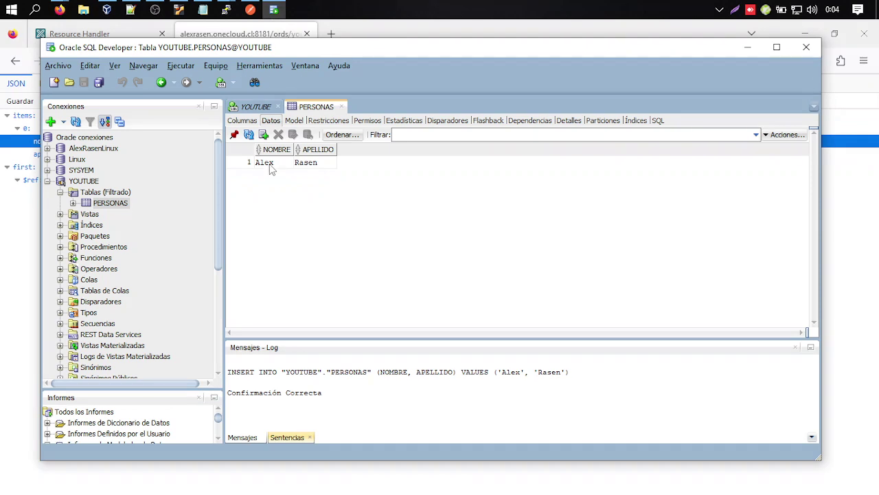
left_click(263, 134)
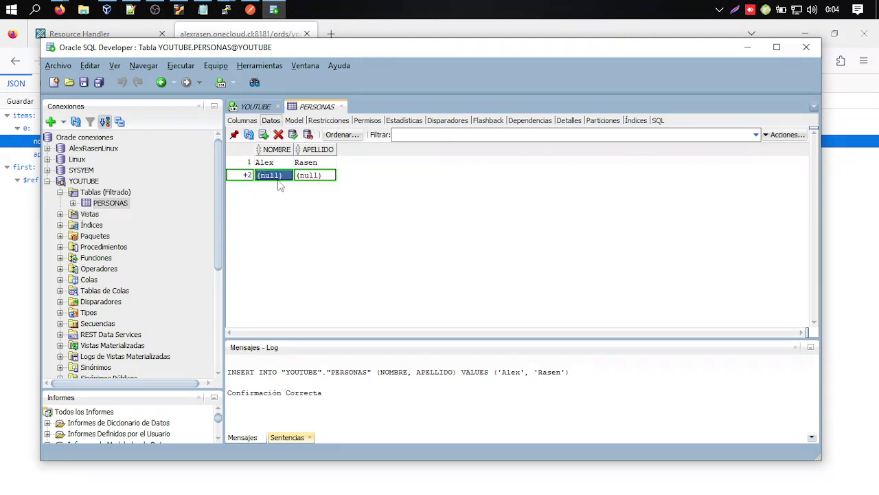
type("Youtuber")
key("Tab")
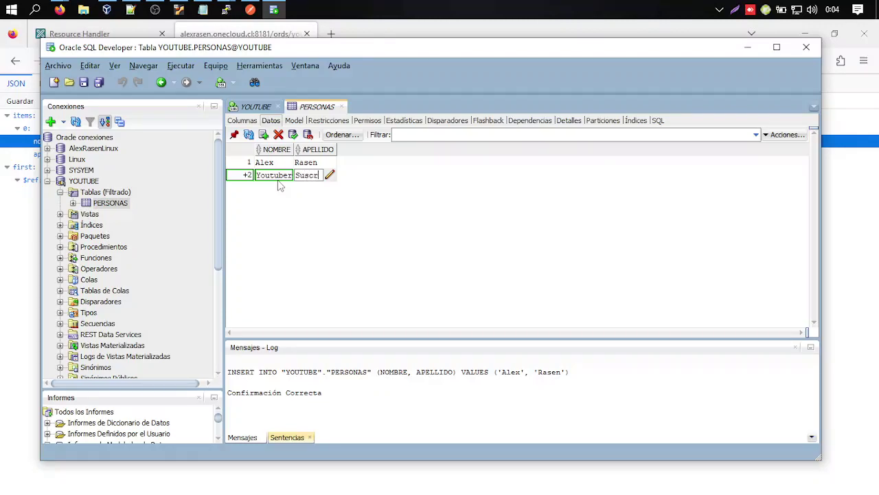
type("Suscriptor")
key("Return")
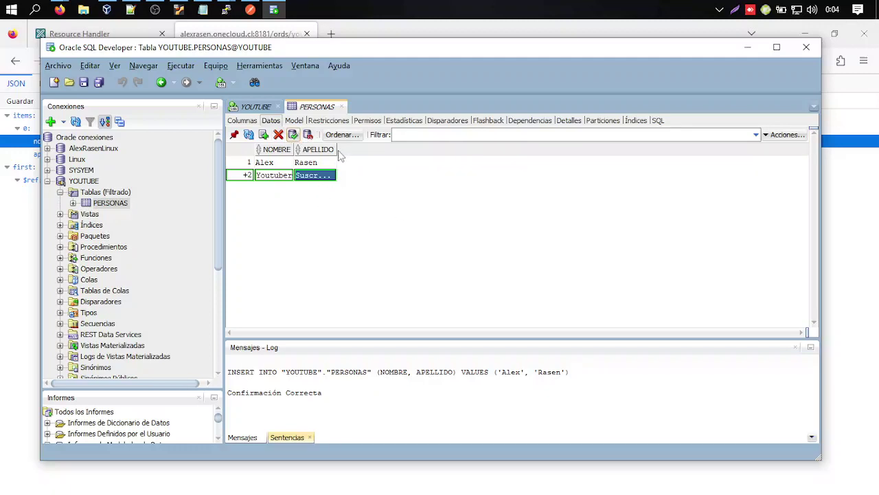
key("F11")
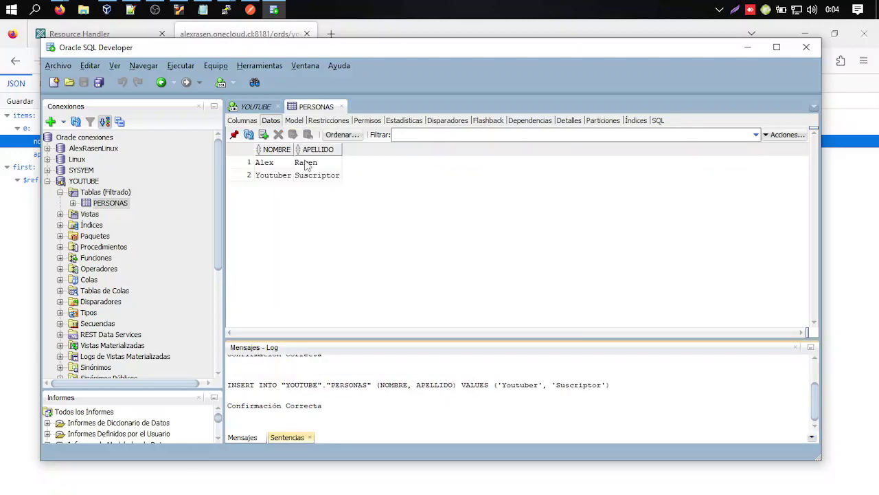
Reload the testAPI personas JSON to confirm the new Youtuber/Suscriptor item, then return to the Resource Handler page.
left_click(433, 33)
key("ctrl+l")
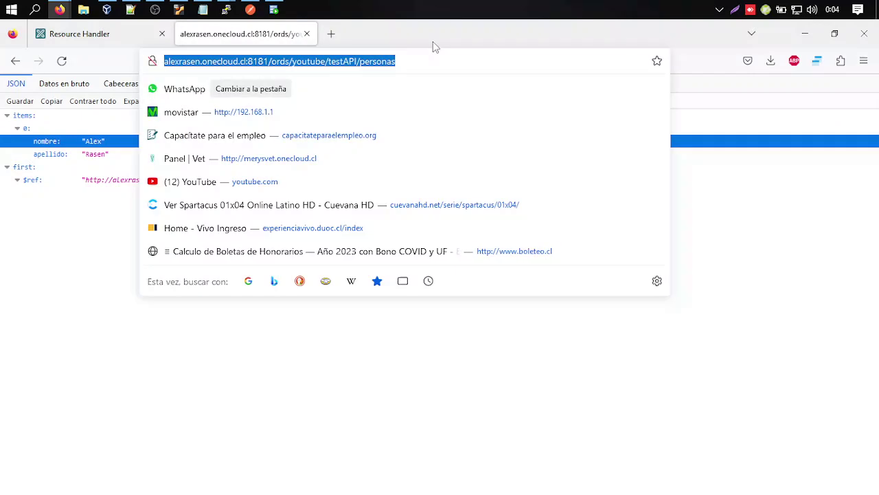
key("Return")
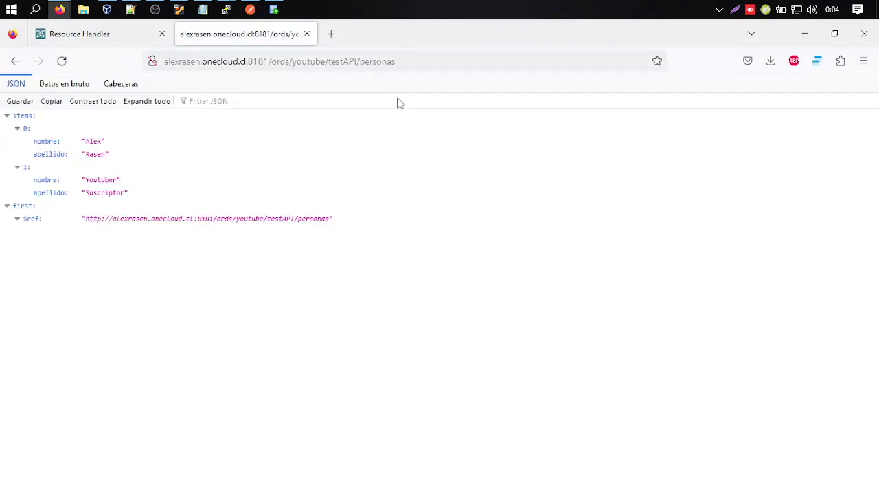
left_click(103, 181)
left_click(100, 191)
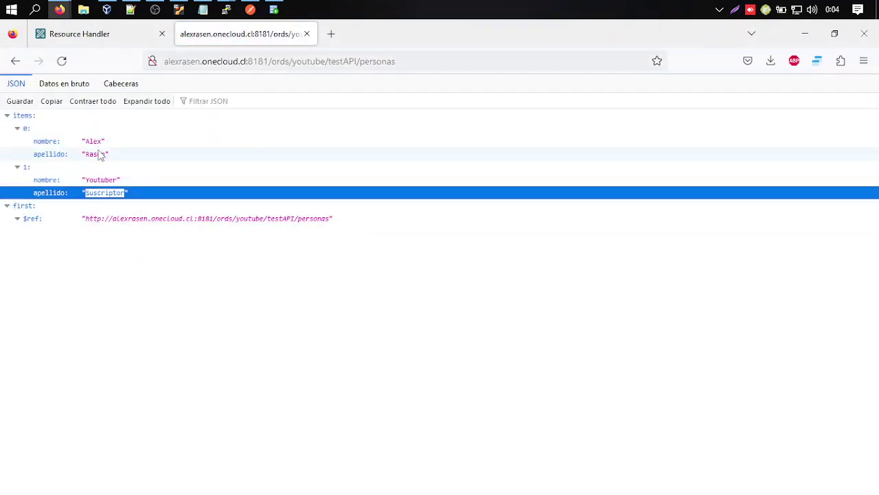
left_click(165, 205)
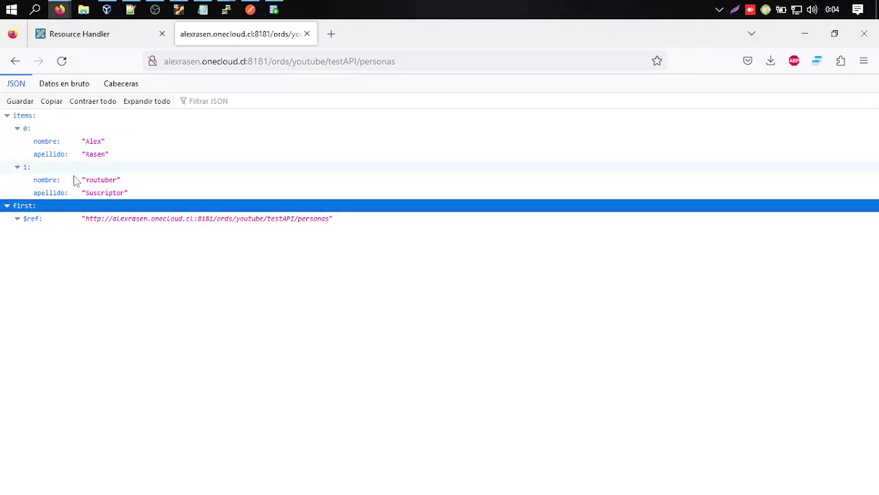
left_click(130, 36)
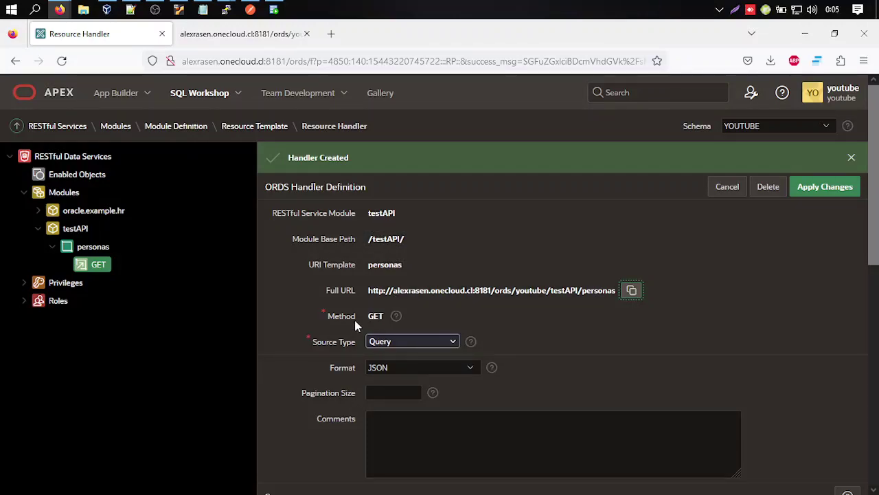
Open the personas resource template and start creating a new handler.
scroll(336, 354, "down", 1)
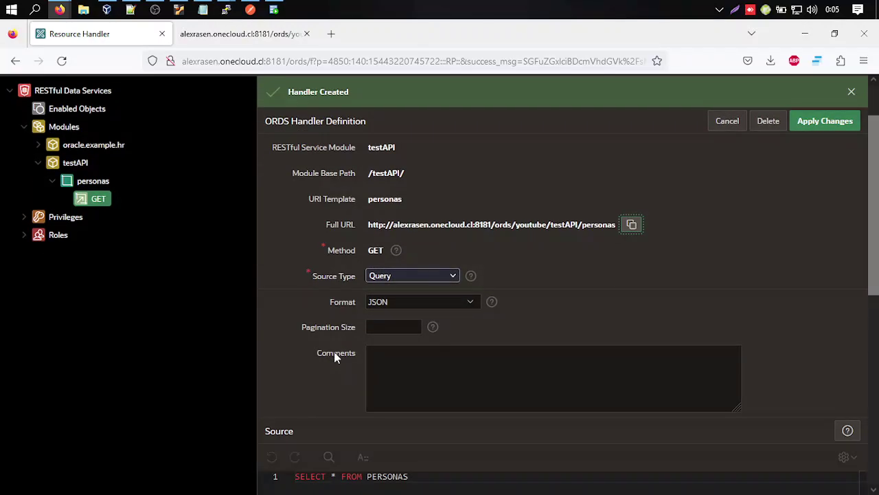
scroll(337, 354, "up", 1)
scroll(766, 286, "down", 3)
scroll(767, 285, "down", 3)
scroll(575, 310, "up", 6)
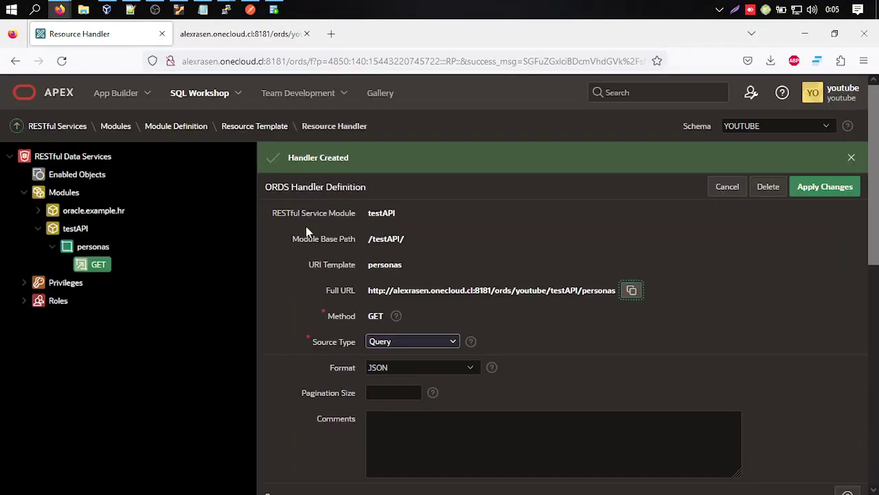
left_click(100, 249)
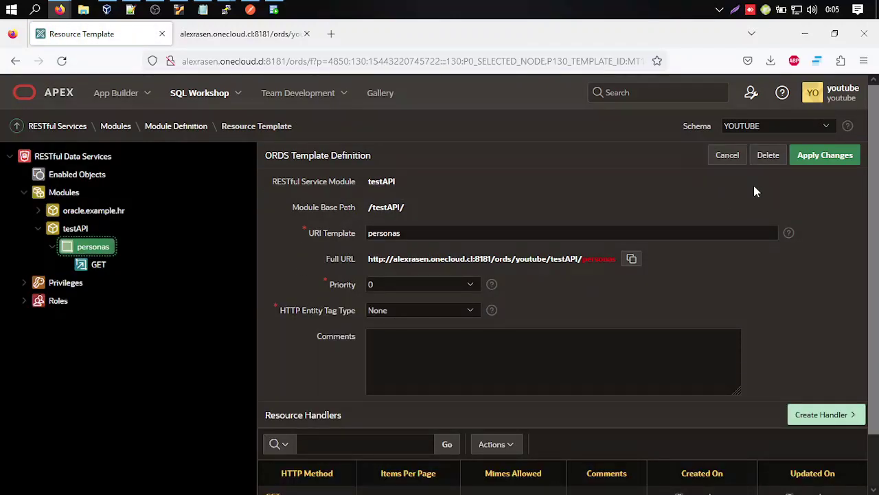
scroll(754, 191, "down", 1)
left_click(842, 361)
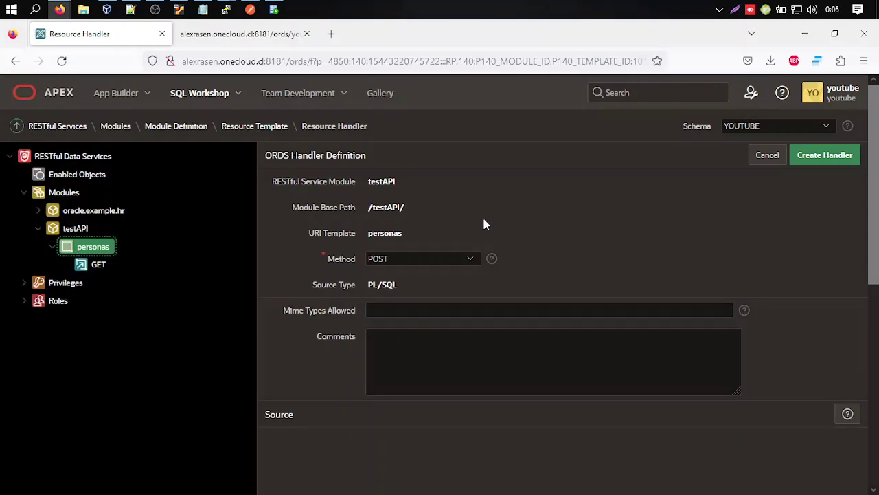
Set the new handler's method to POST.
scroll(467, 202, "down", 2)
left_click(448, 193)
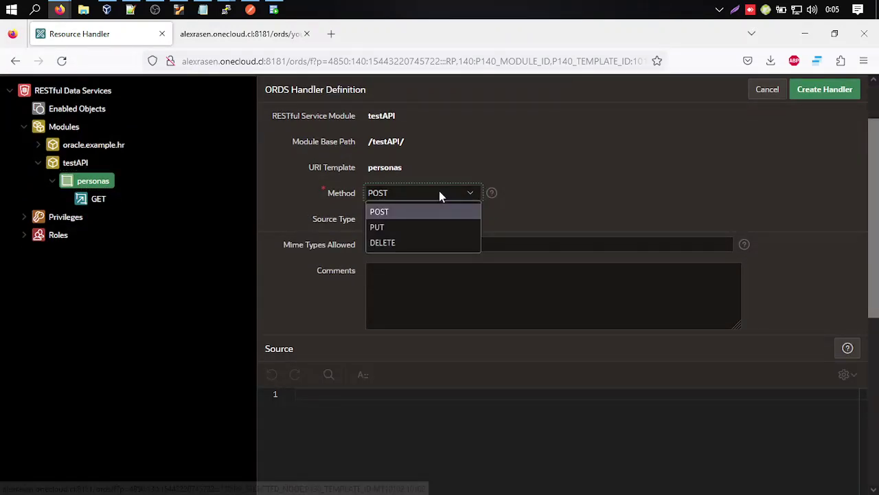
left_click(392, 210)
left_click(402, 192)
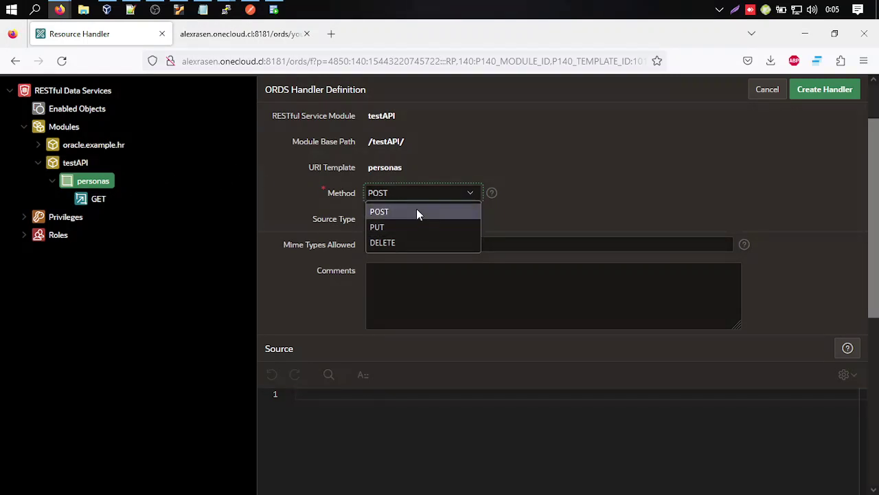
left_click(416, 209)
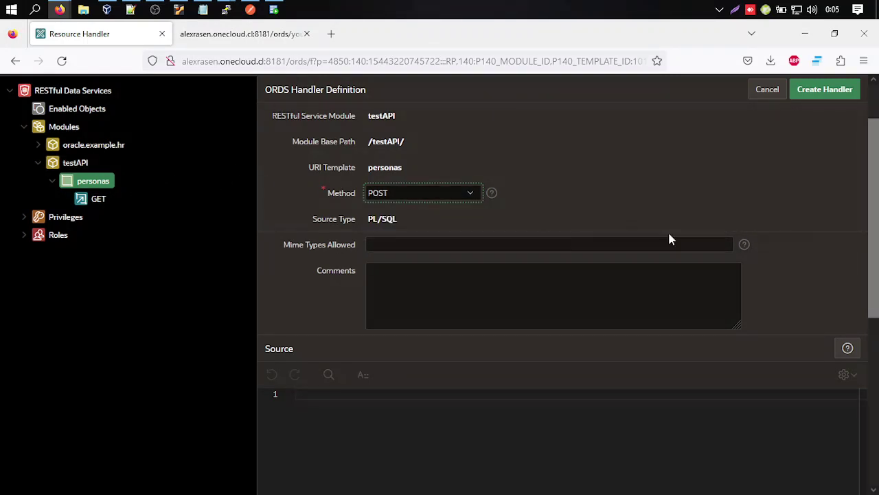
Copy 'application/json' from the MIME types help into Mime Types Allowed.
left_click(302, 247)
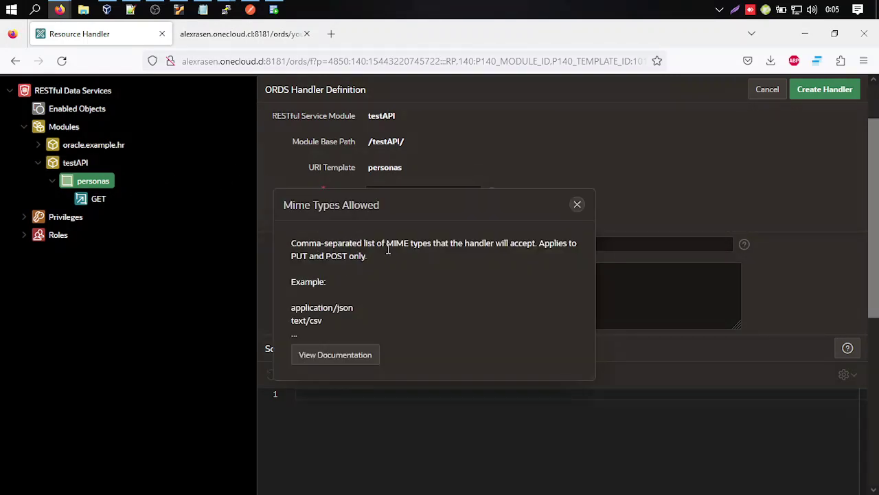
left_click_drag(354, 307, 292, 314)
key("ctrl+c")
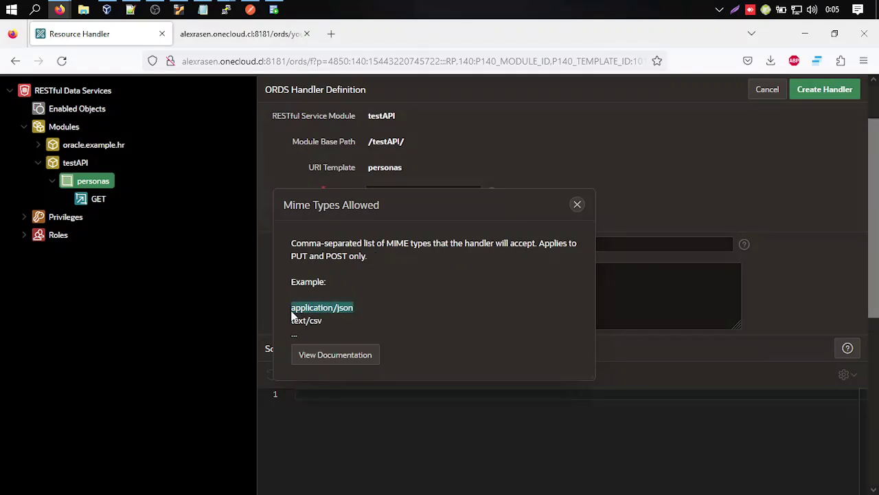
left_click(577, 204)
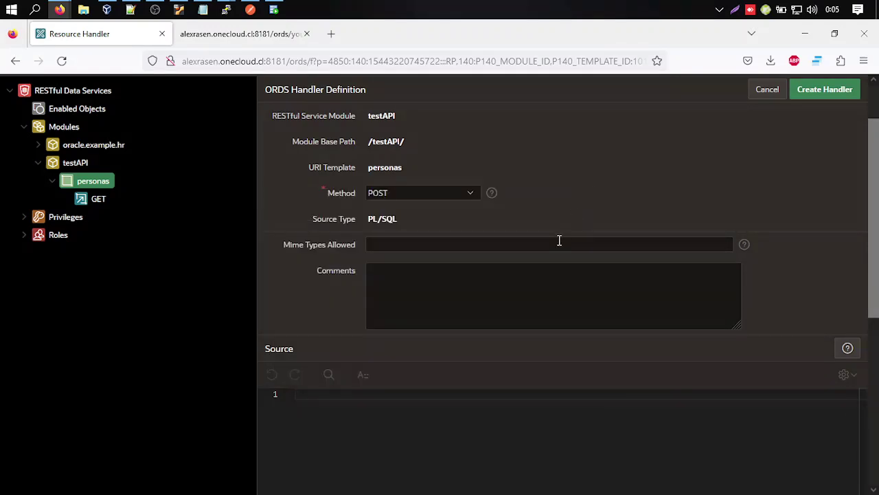
left_click(559, 241)
key("ctrl+v")
left_click(373, 410)
scroll(220, 325, "down", 3)
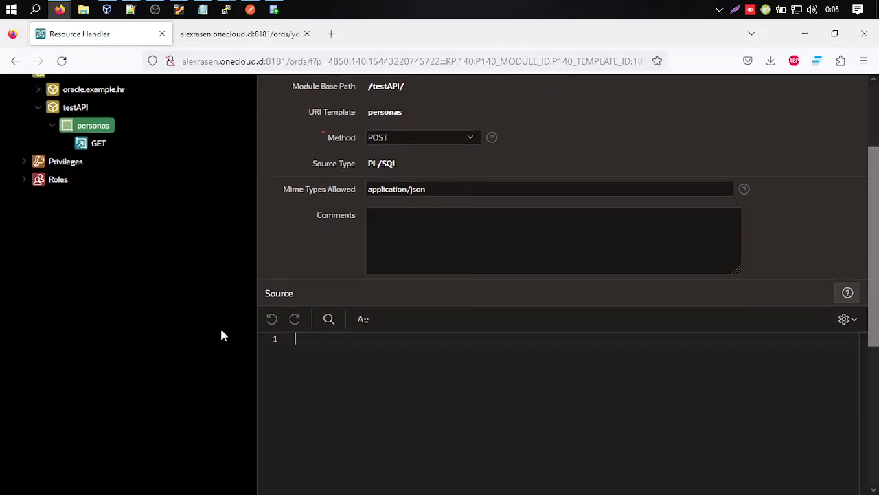
Write the handler source: BEGIN with INSERT INTO PERSONAS (:nombre, :apellido).
type("BEGIN")
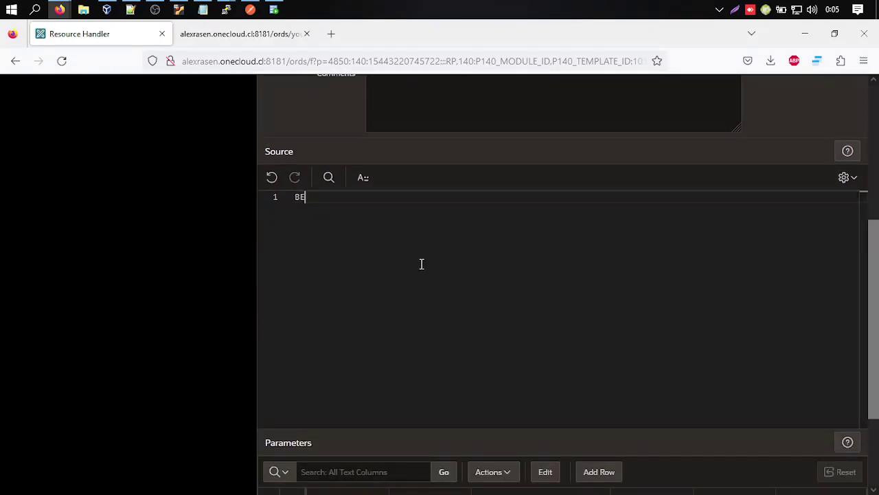
key("Return")
key("Return")
key("Return")
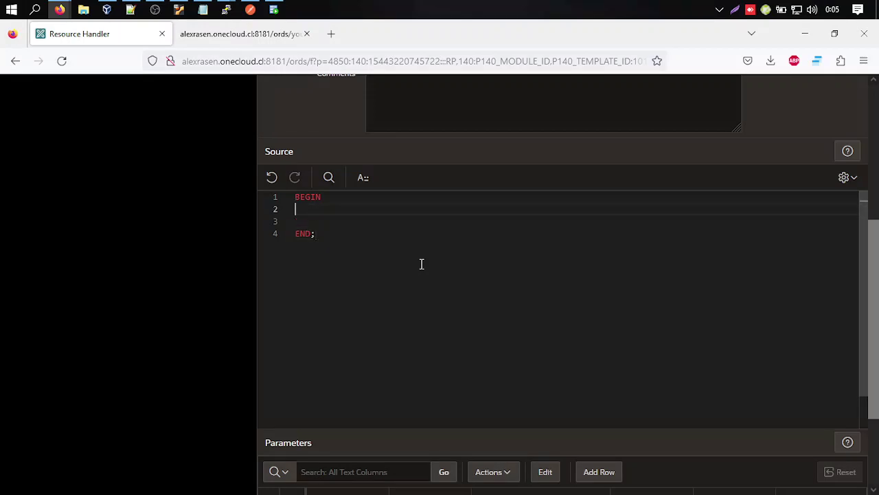
key("Return")
key("Tab")
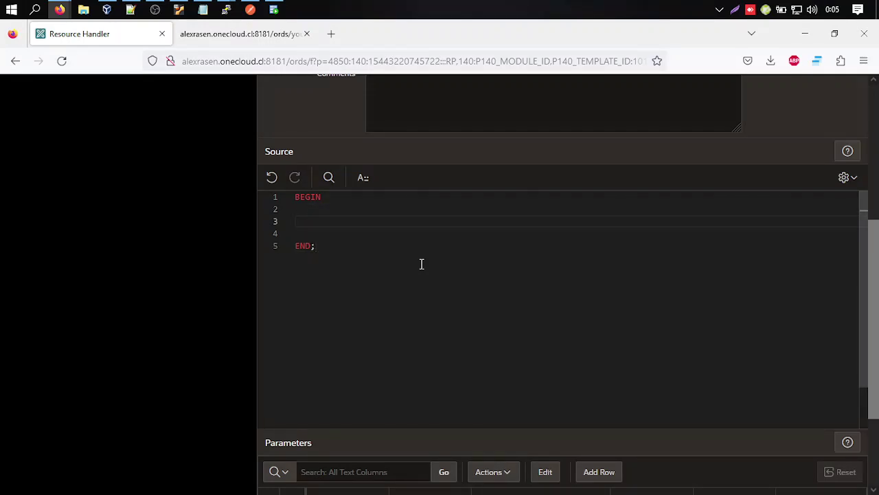
type("INSERT INTO PERSONAS")
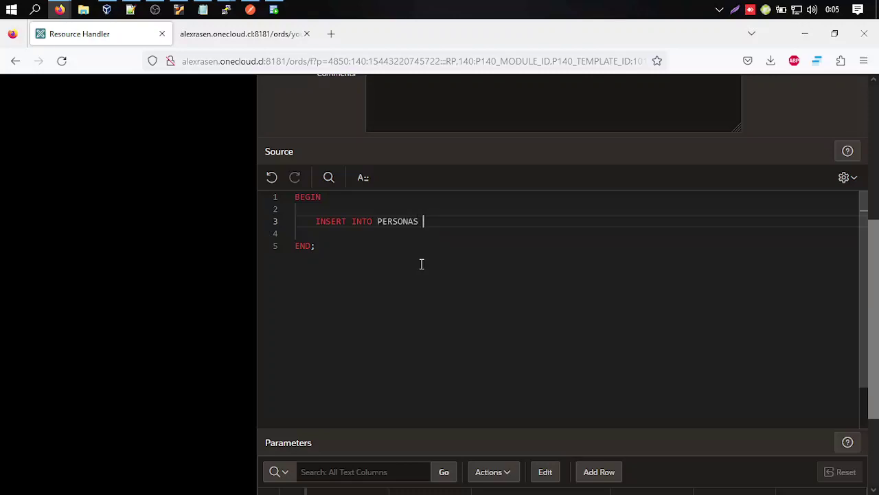
type(" (:nombre, ")
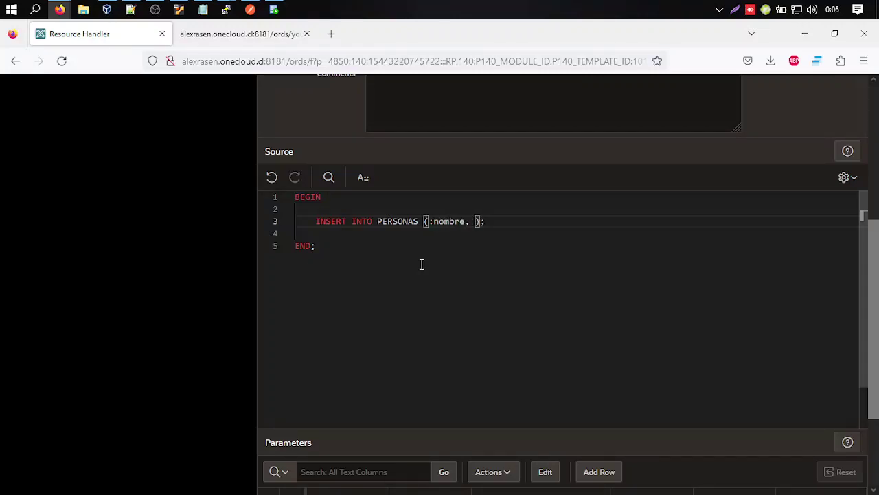
type(":apellido")
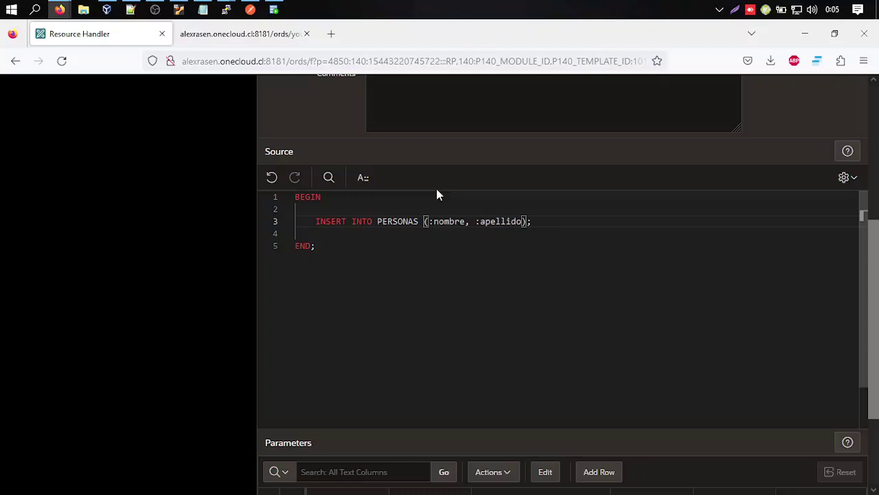
double_click(448, 223)
left_click_drag(433, 220, 467, 221)
double_click(499, 221)
scroll(417, 312, "down", 1)
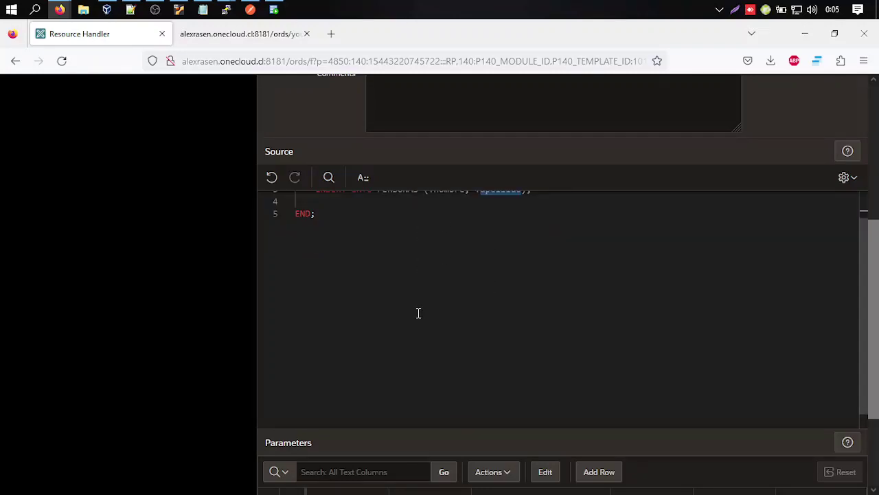
scroll(267, 310, "up", 3)
scroll(221, 323, "down", 3)
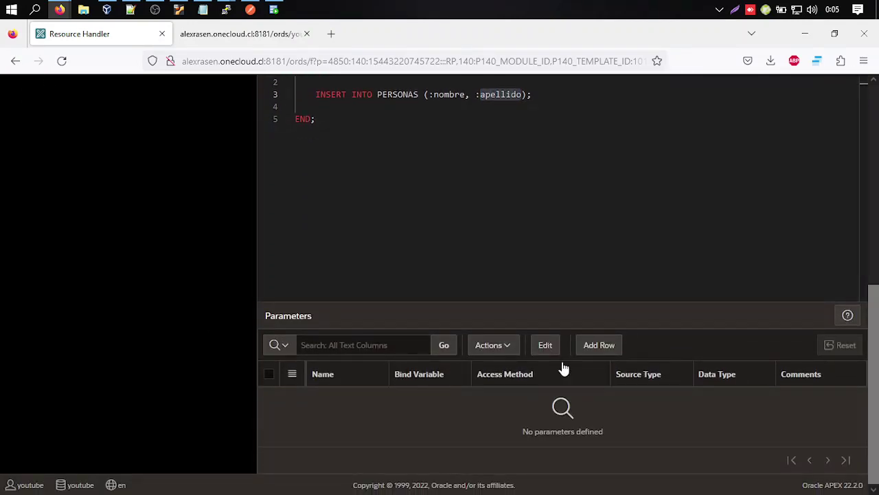
Add two handler parameters, nombre and apellido, with matching bind variables.
left_click(596, 350)
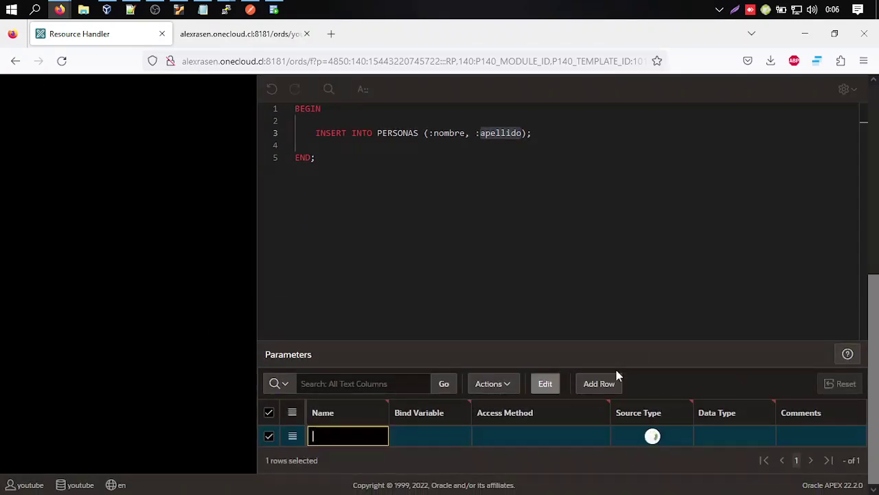
left_click(614, 382)
left_click(351, 435)
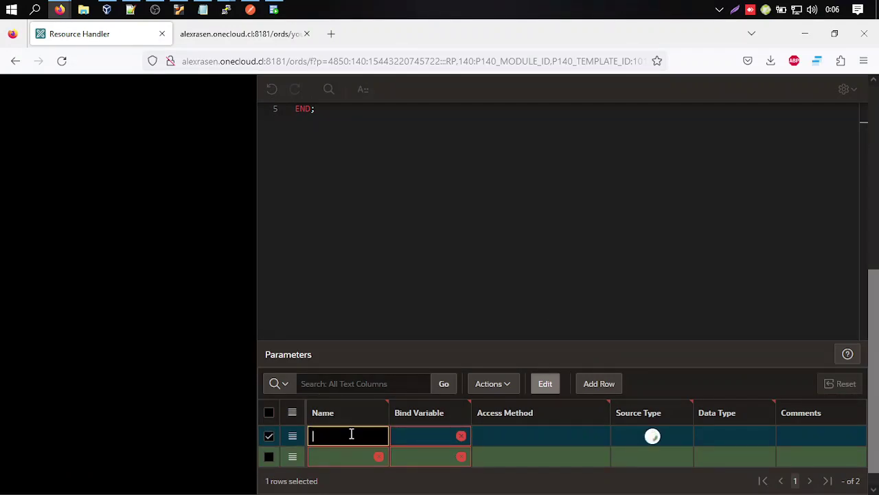
type("nombre")
key("Tab")
type("nombr")
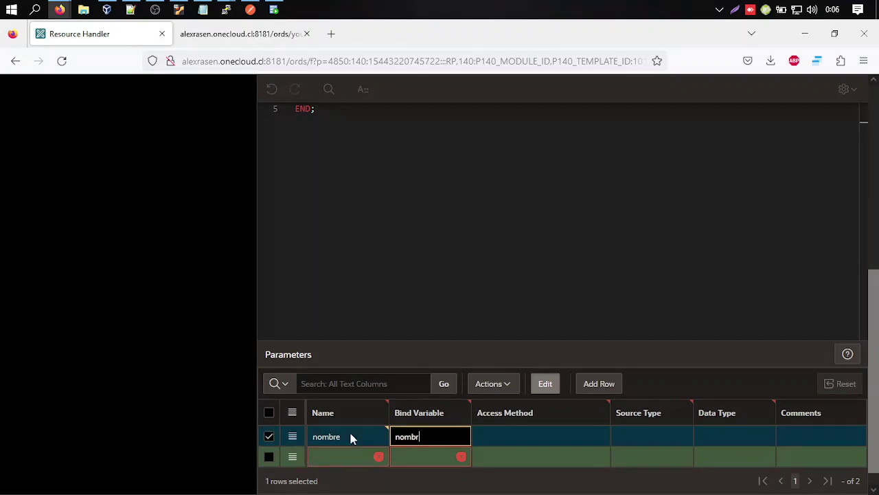
type("e")
left_click(355, 455)
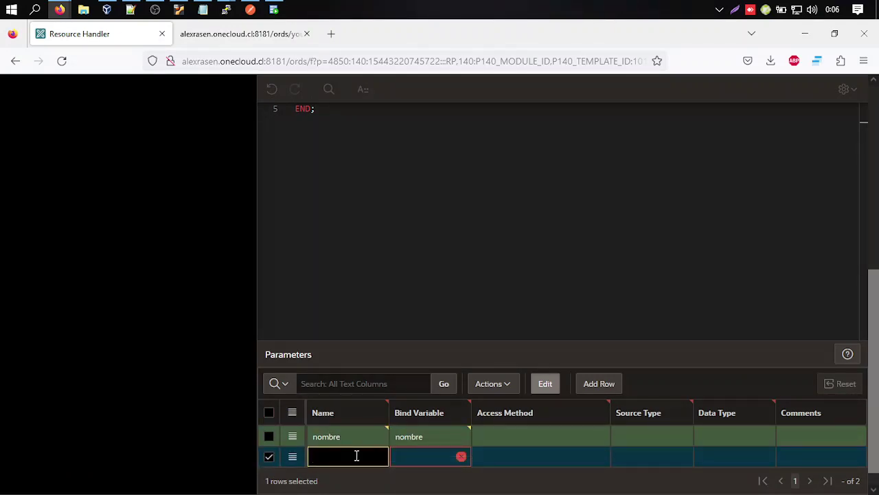
type("apellido")
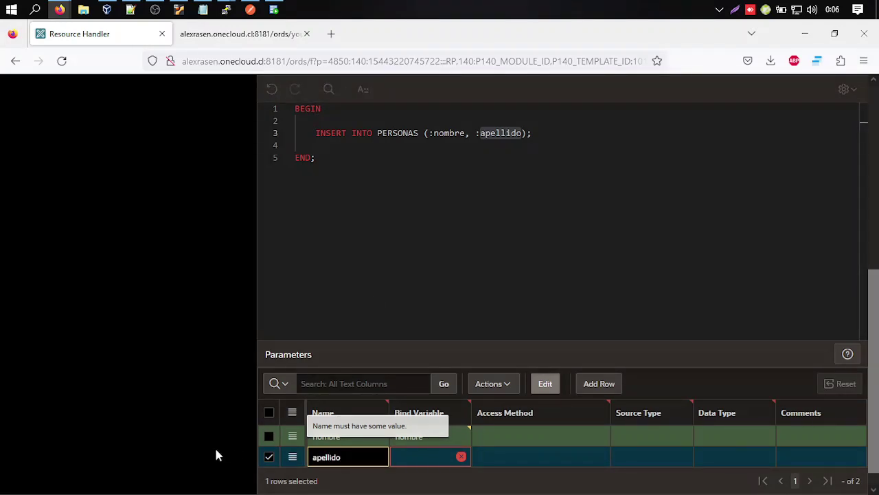
key("Tab")
type("apellid")
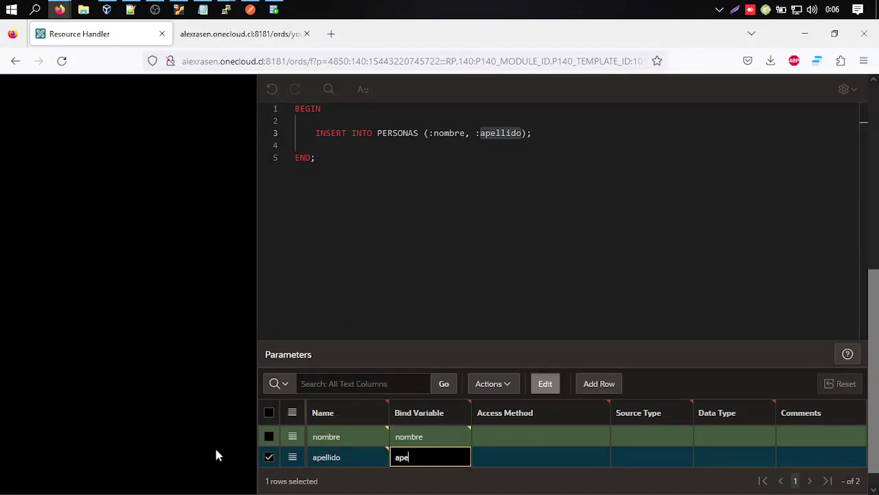
left_click(553, 436)
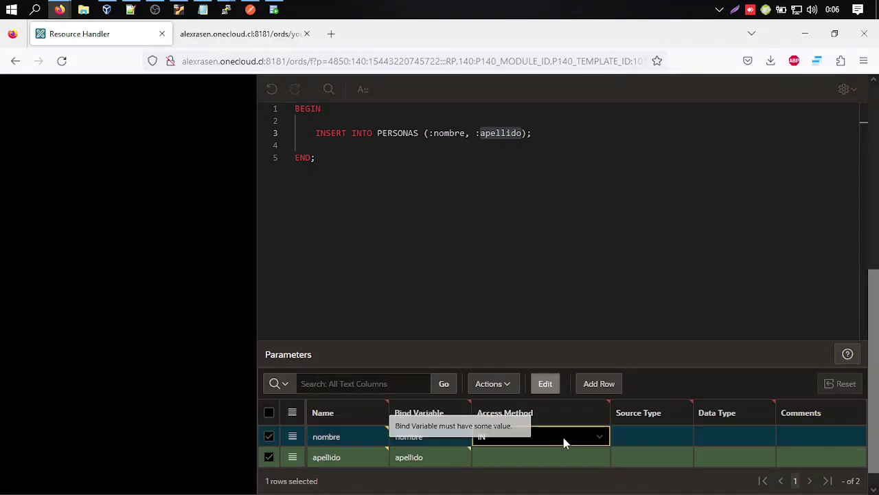
Set both parameters to access method IN, source type HTTP HEADER, data type STRING.
left_click(570, 455)
left_click(648, 443)
left_click(658, 457)
left_click(719, 436)
left_click(767, 455)
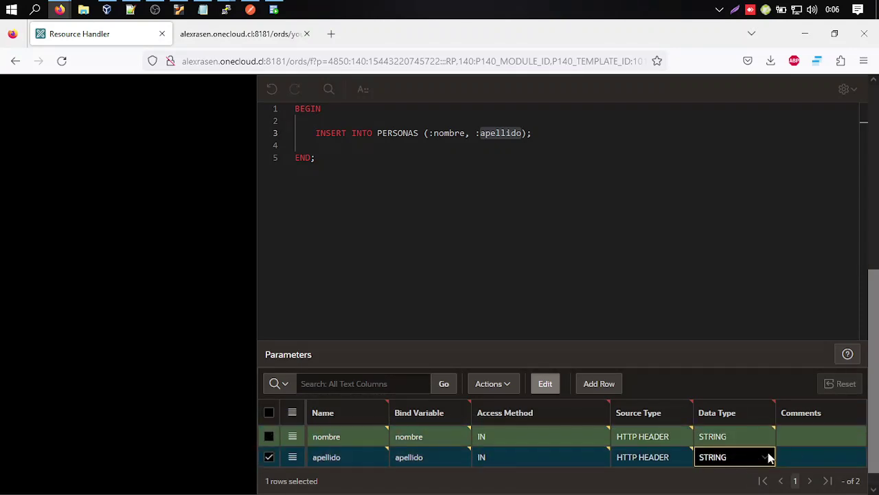
left_click(807, 437)
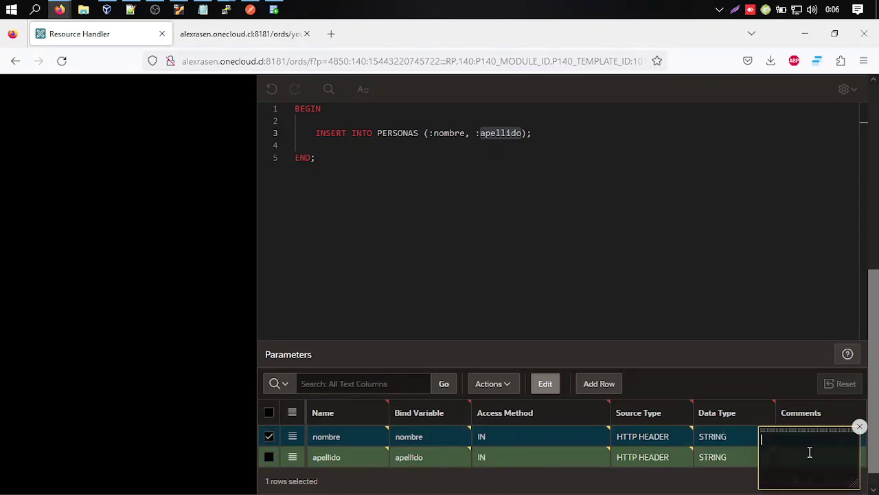
left_click(858, 426)
left_click(304, 272)
scroll(220, 231, "up", 5)
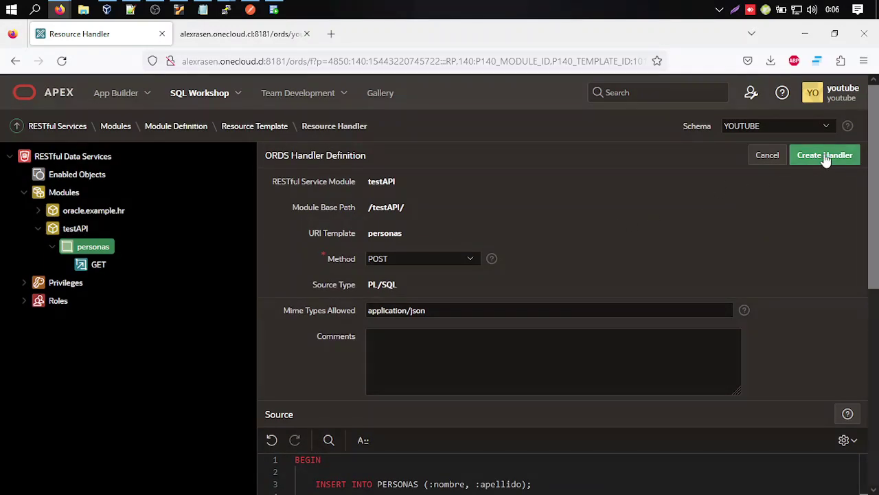
Create the POST handler for testAPI/personas.
left_click(826, 157)
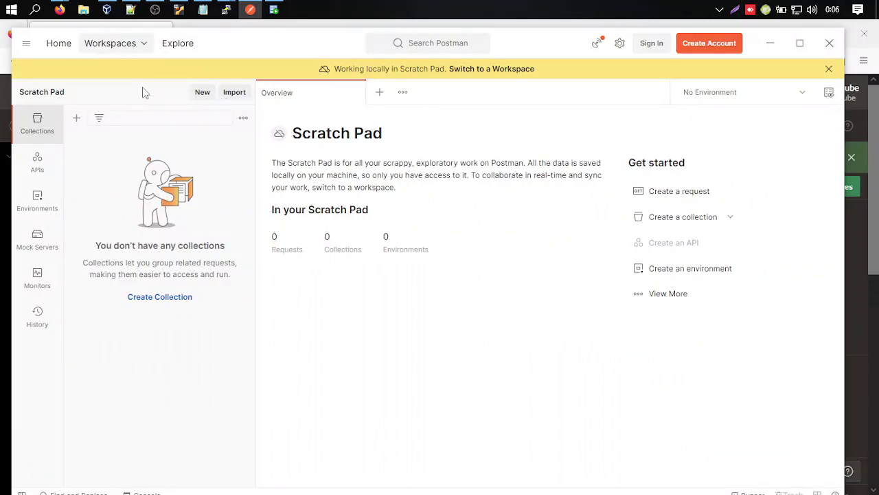
Start Postman sign-in from Workspaces and log in through Firefox with a Google account.
left_click(123, 44)
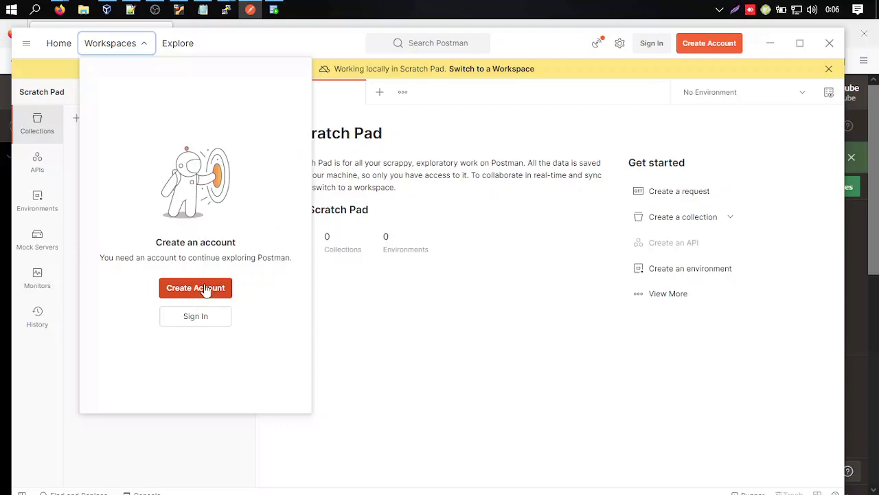
left_click(201, 316)
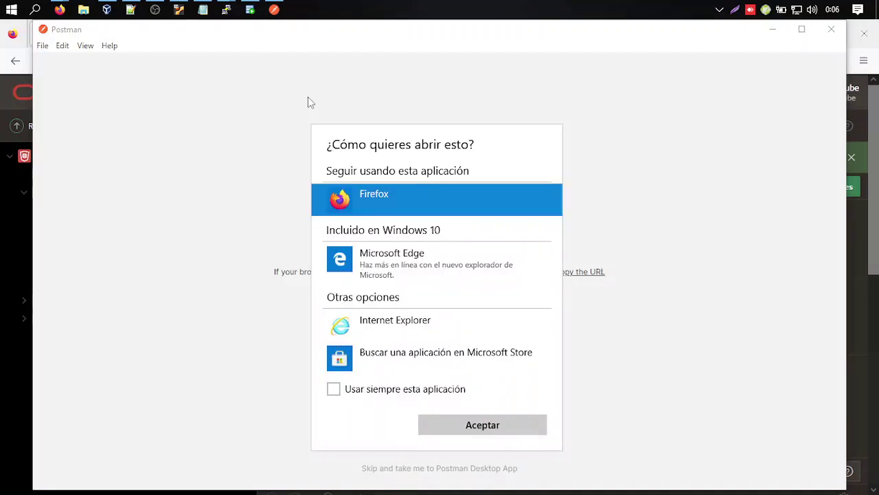
double_click(471, 204)
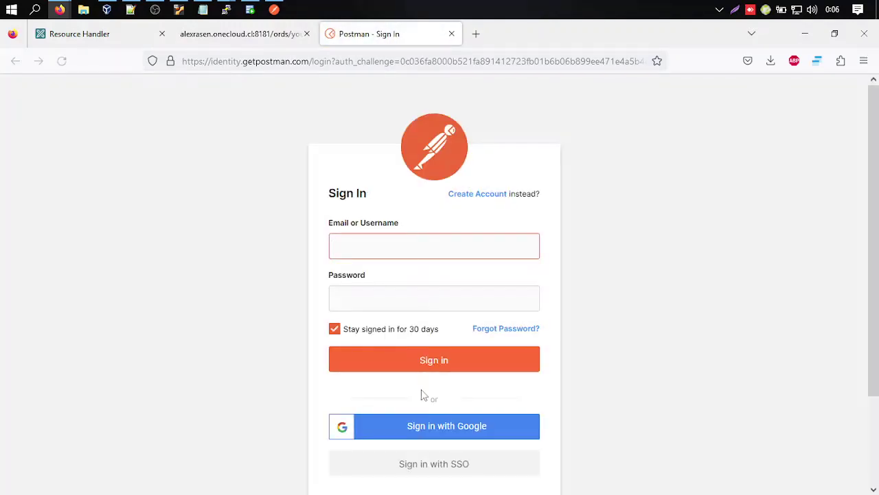
left_click(433, 430)
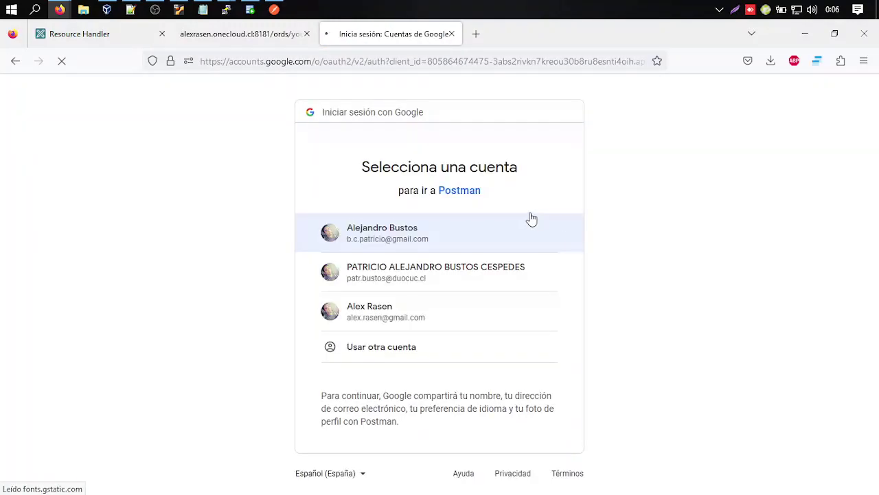
left_click(472, 236)
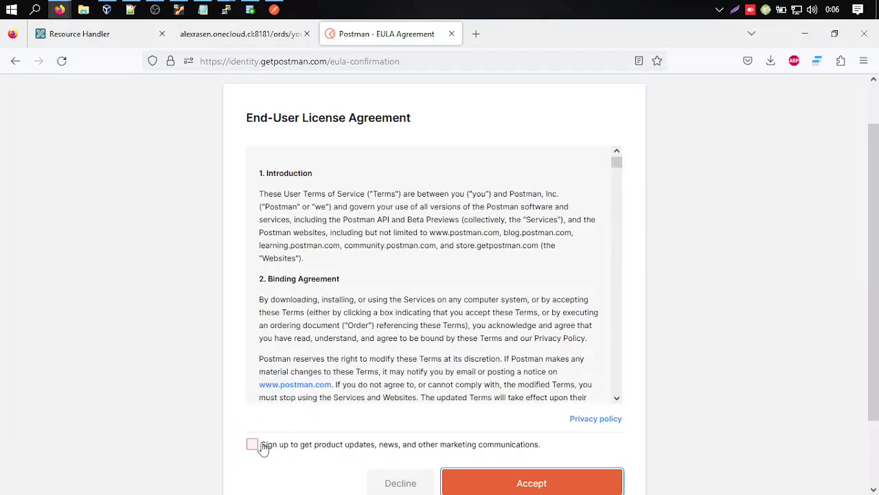
Opt in to update emails, accept the license agreement, and always allow opening Postman links.
left_click(259, 446)
left_click(493, 470)
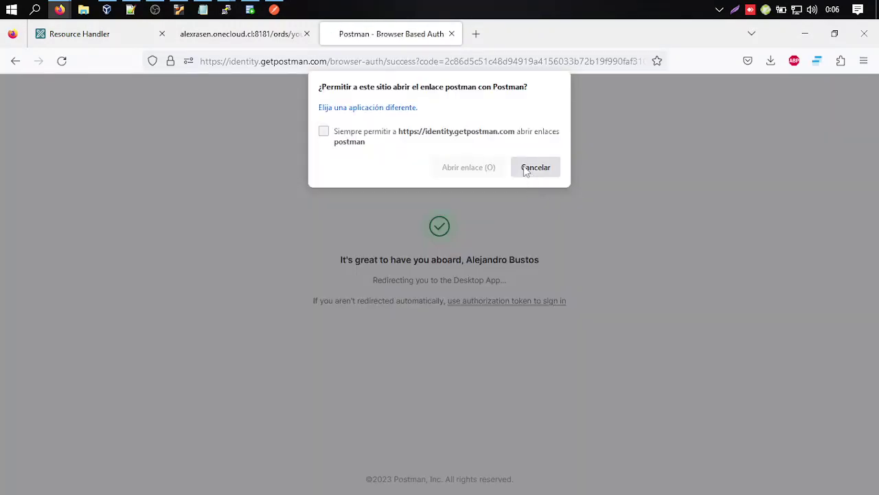
left_click(419, 137)
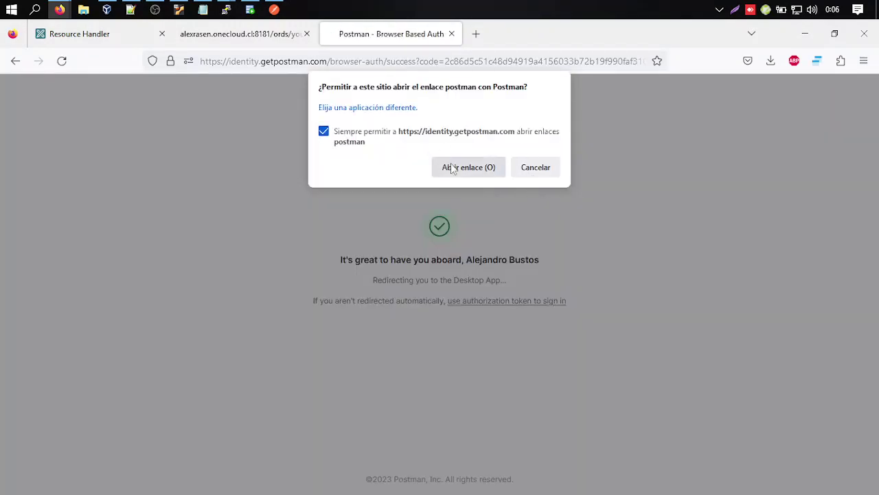
left_click(450, 167)
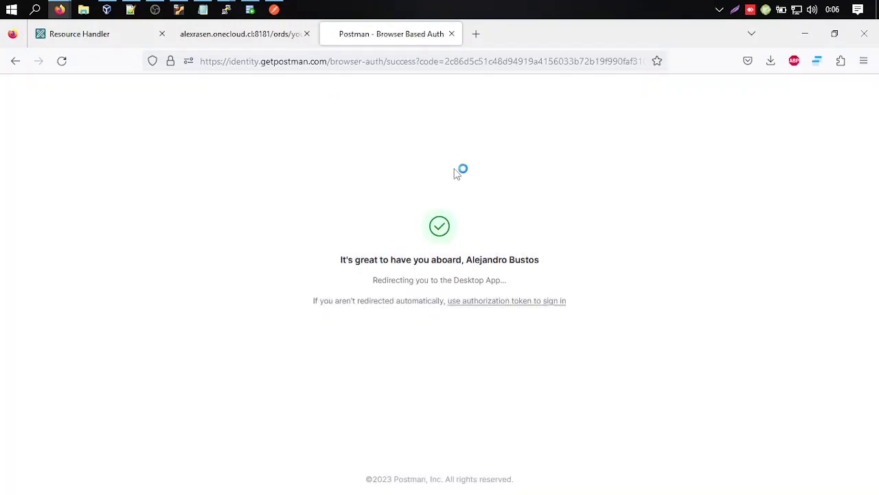
Minimize SQL Developer, reposition the Postman window, and close the Postman sign-in confirmation tab in Firefox.
left_click(274, 11)
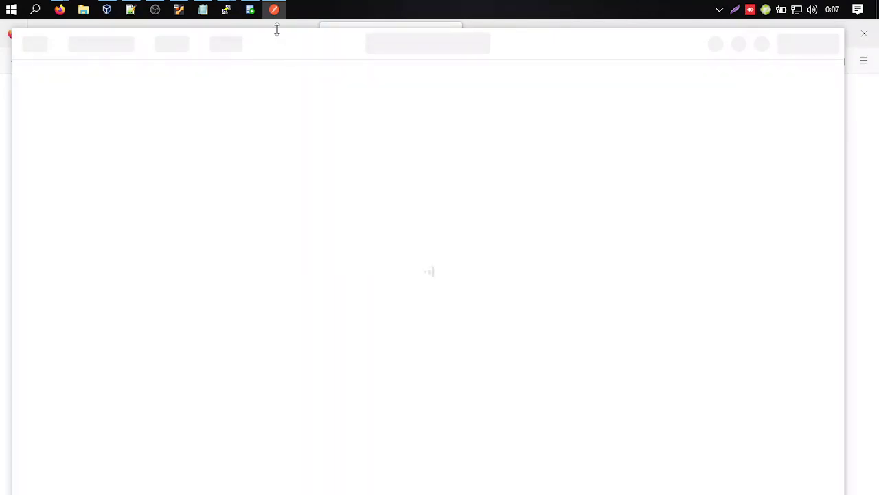
left_click(250, 10)
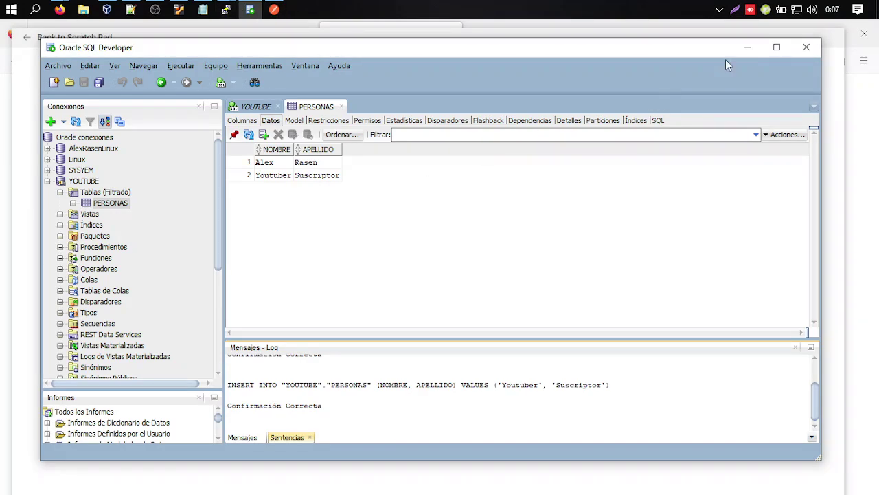
left_click(747, 47)
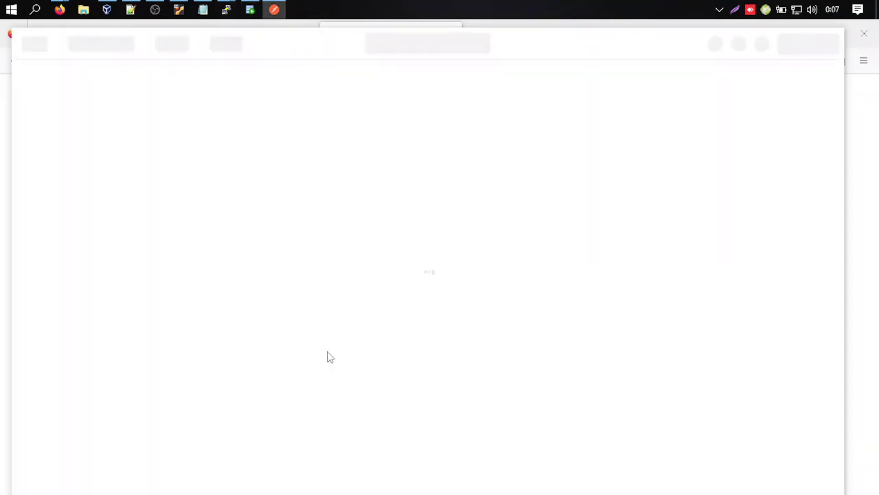
left_click_drag(282, 30, 288, 108)
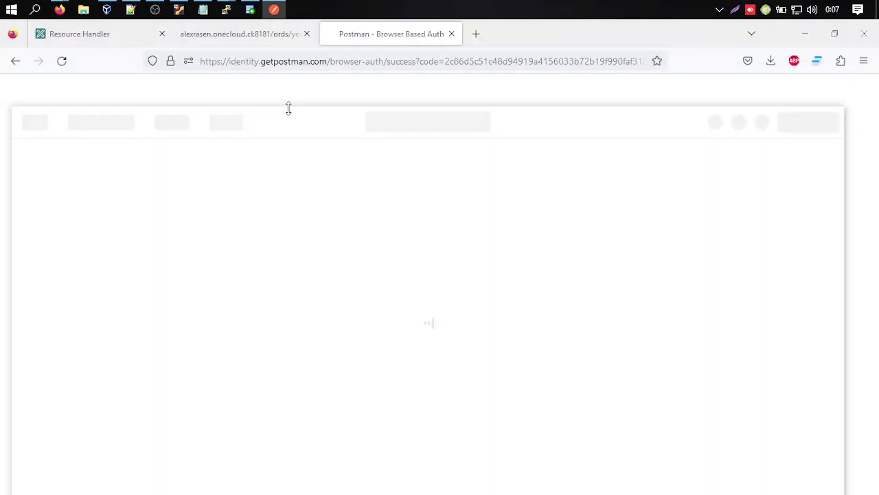
left_click(451, 33)
left_click(274, 10)
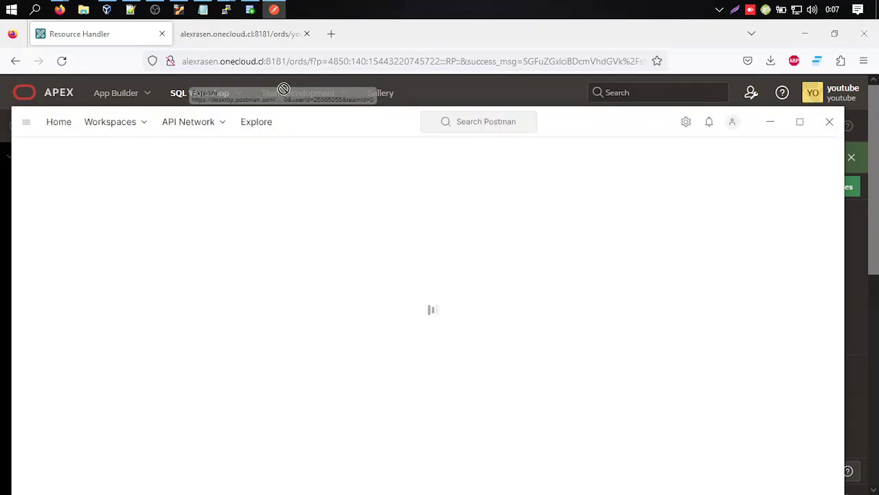
left_click_drag(280, 117, 314, 64)
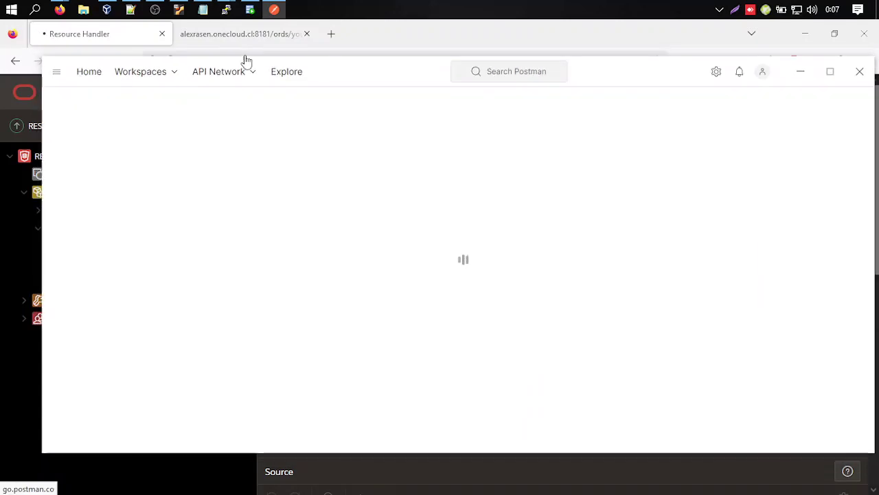
left_click(232, 38)
left_click(120, 36)
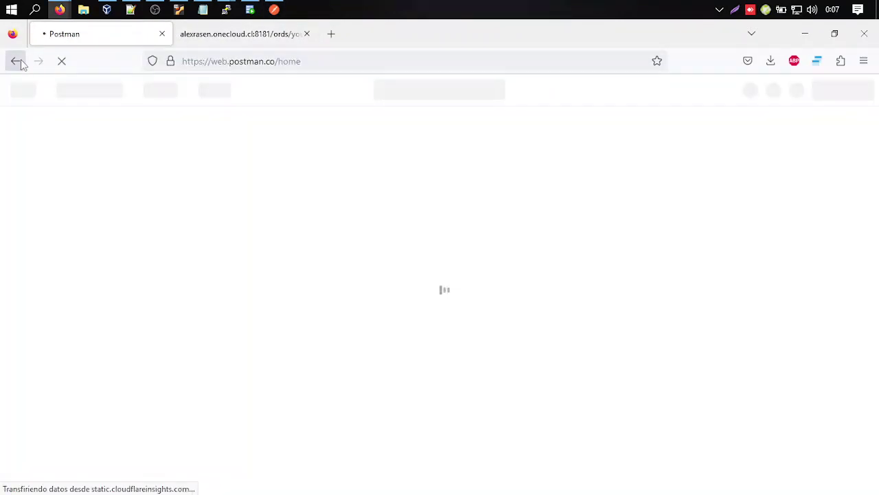
Enter your name, choose the Student/Professor role, continue, and skip inviting a team.
left_click(278, 9)
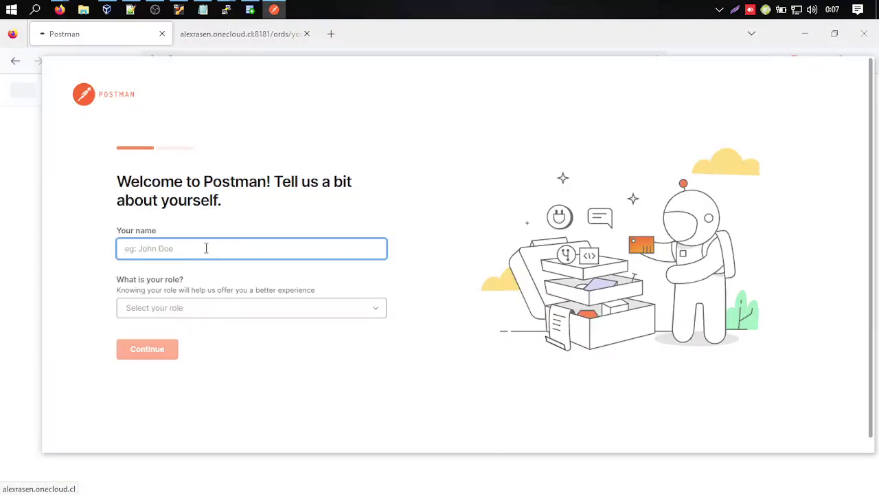
type("Alex Rasen")
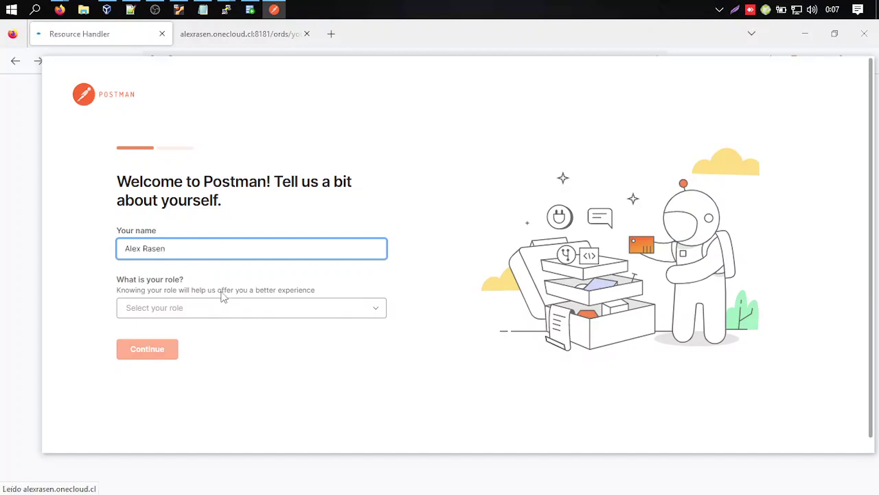
left_click(267, 309)
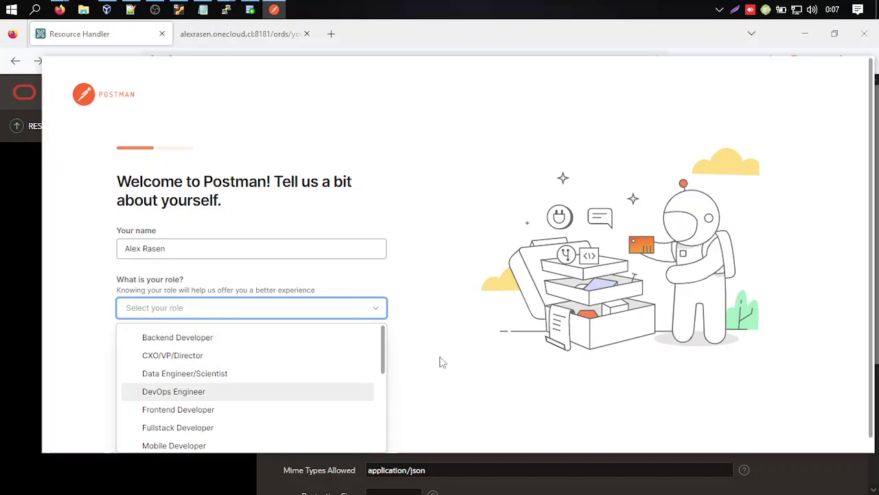
scroll(439, 362, "down", 1)
scroll(310, 365, "down", 5)
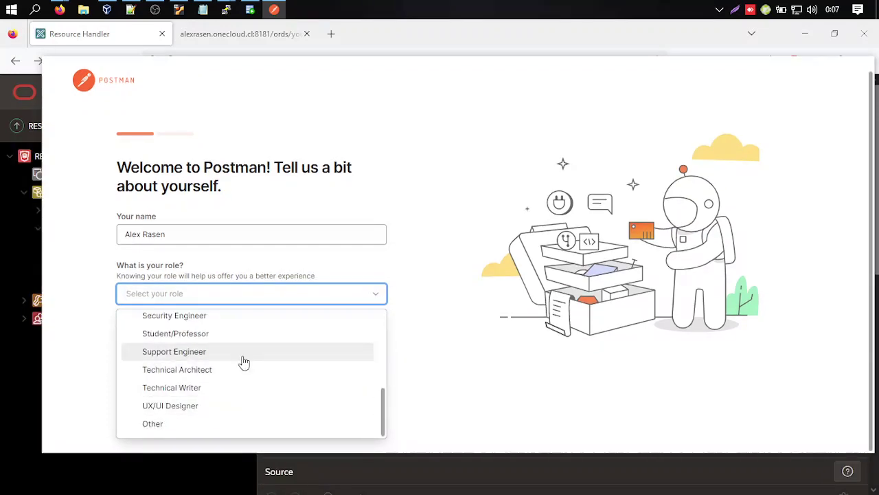
scroll(241, 364, "up", 2)
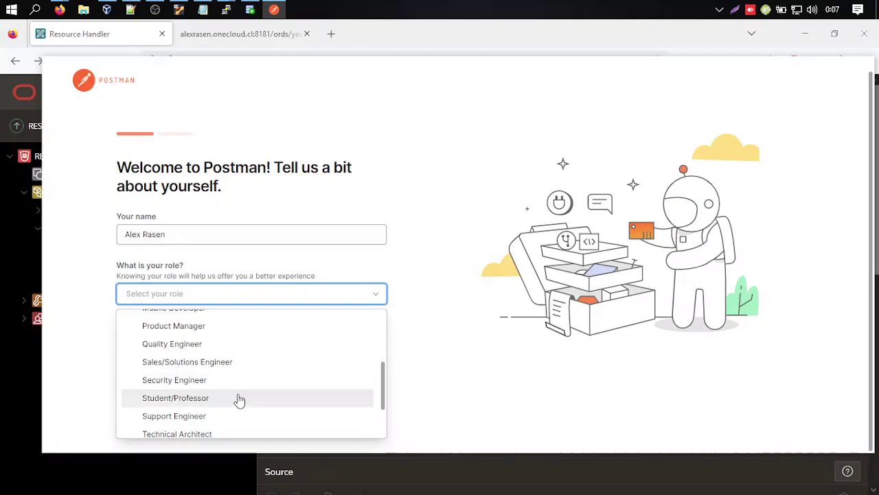
key("Return")
left_click(147, 336)
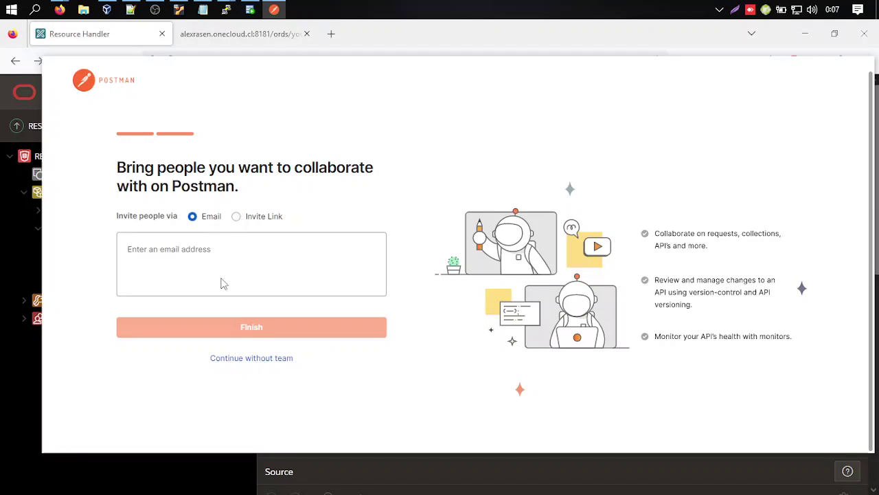
left_click(250, 359)
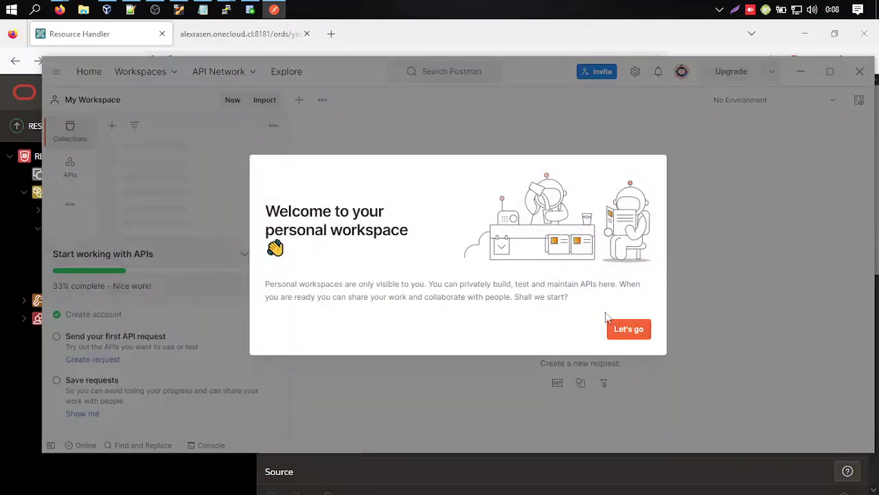
Start a new blank HTTP request in Postman, then return to the APEX POST handler page.
left_click(624, 328)
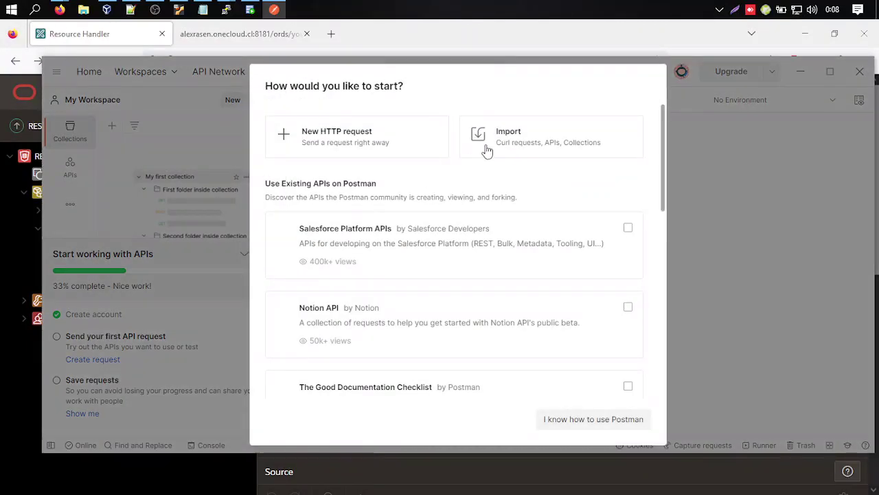
left_click(329, 142)
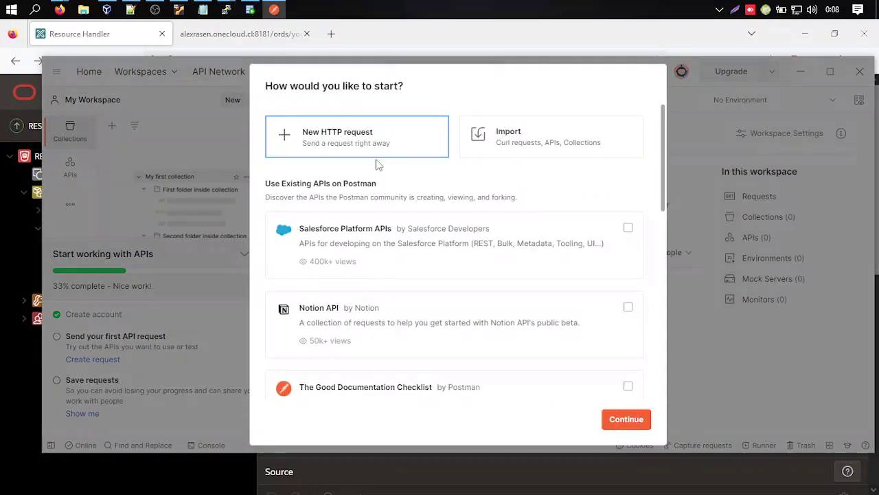
left_click(625, 419)
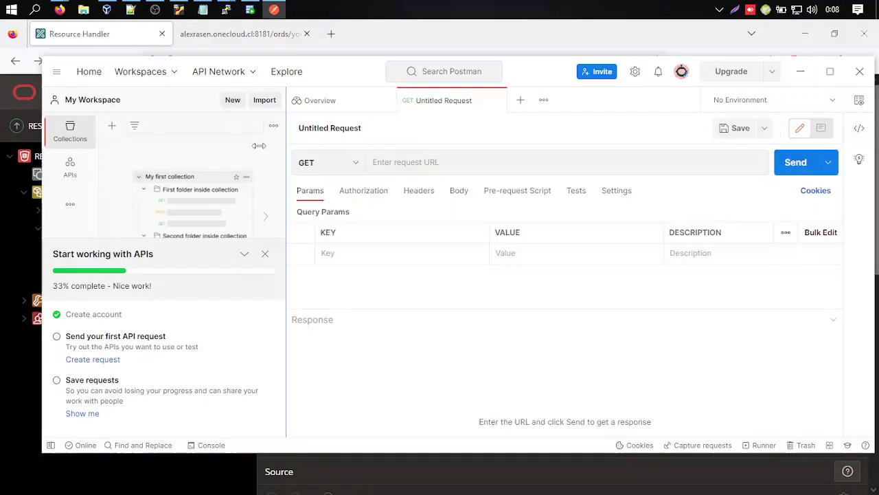
left_click(434, 161)
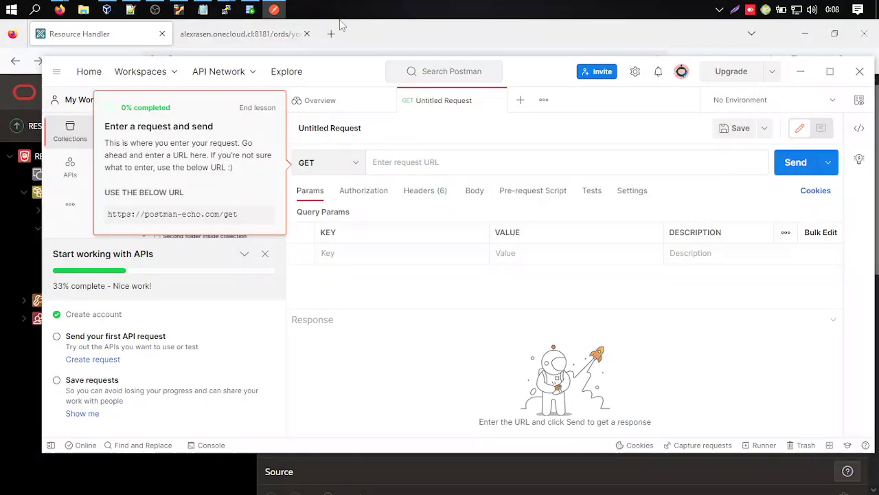
left_click(393, 33)
left_click(255, 33)
left_click(105, 35)
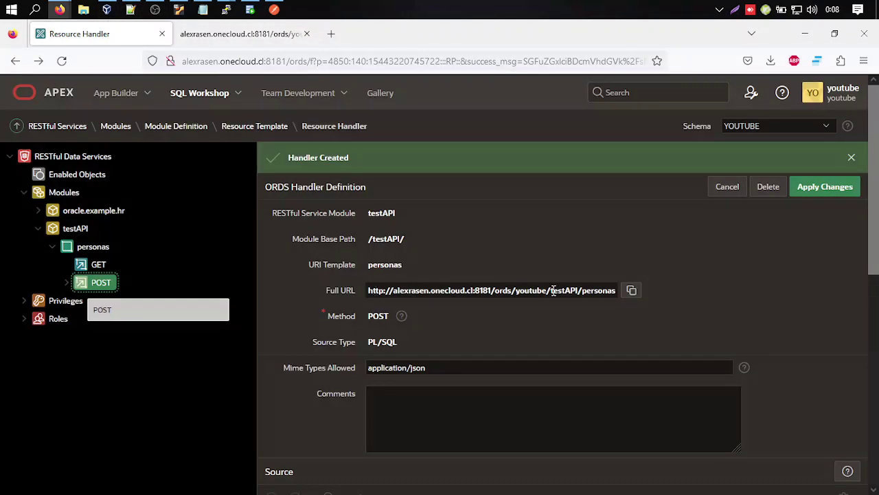
Paste the handler's full testAPI/personas URL into the Postman request and switch its method to POST.
left_click(630, 292)
left_click(274, 9)
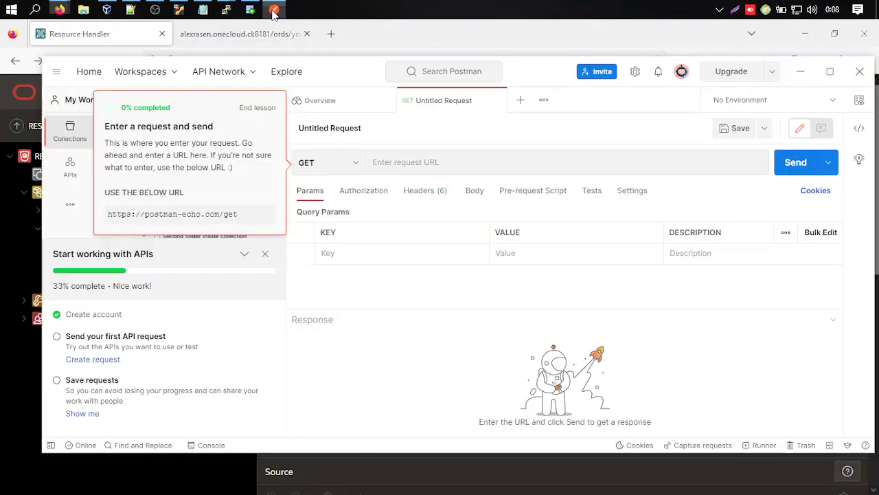
left_click(404, 161)
key("ctrl+v")
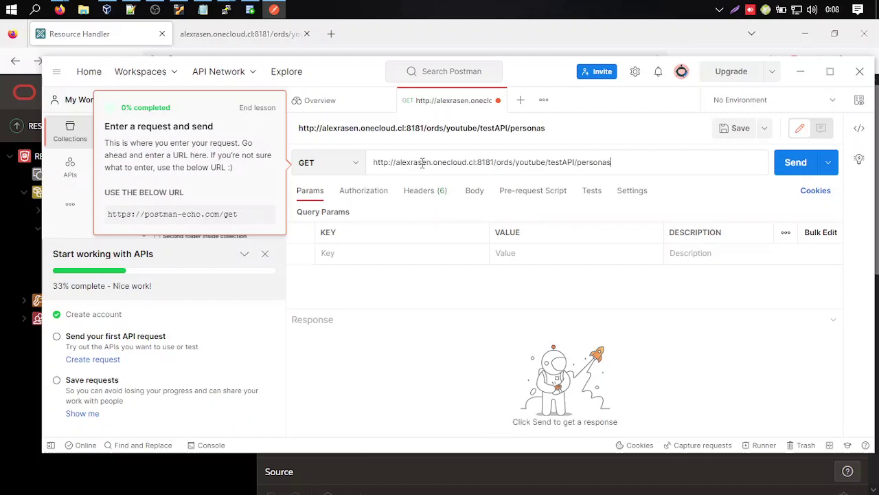
left_click(350, 165)
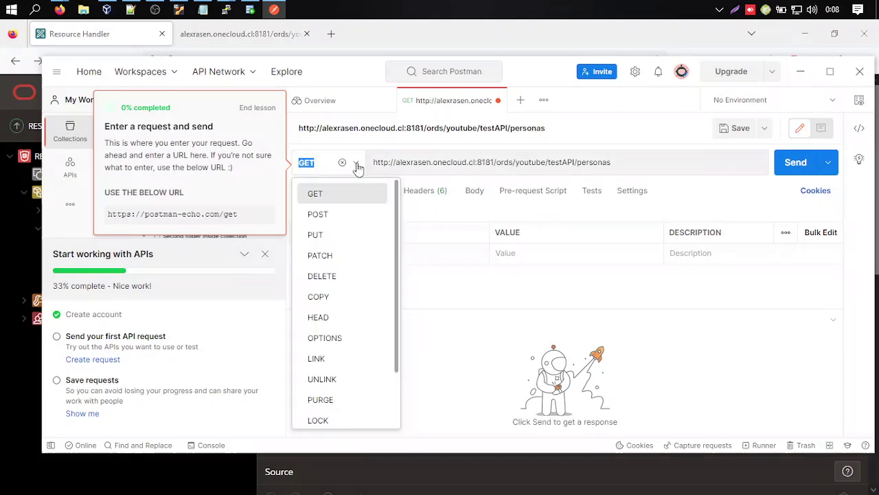
left_click(342, 215)
left_click(322, 257)
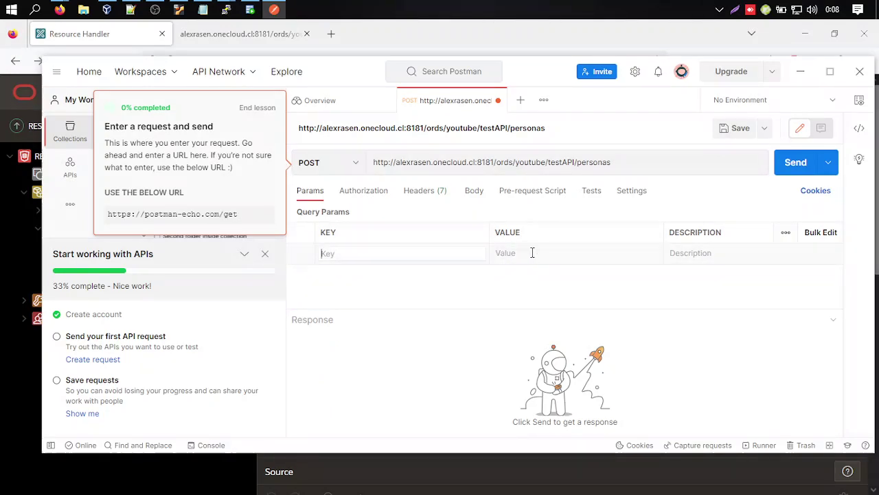
Add query parameters nombre=Prueba and apellido=POST to the personas POST request.
left_click(445, 251)
type("nombre")
left_click(423, 276)
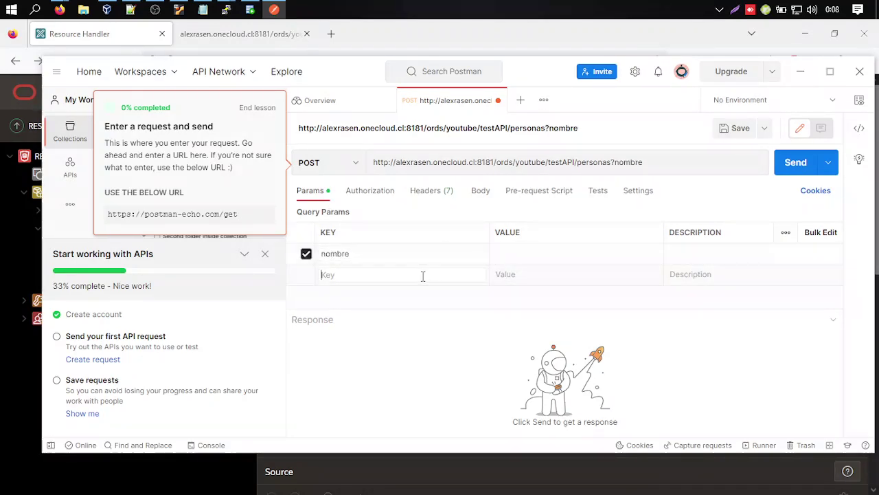
type("apellido")
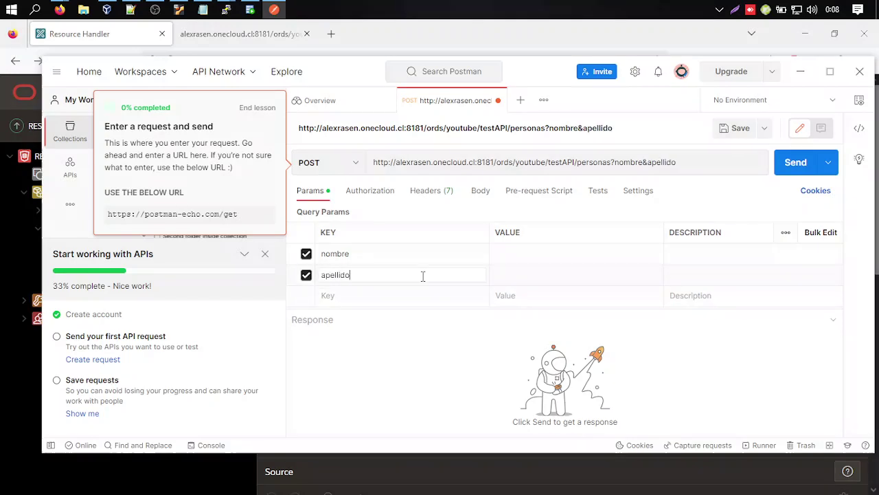
left_click(548, 254)
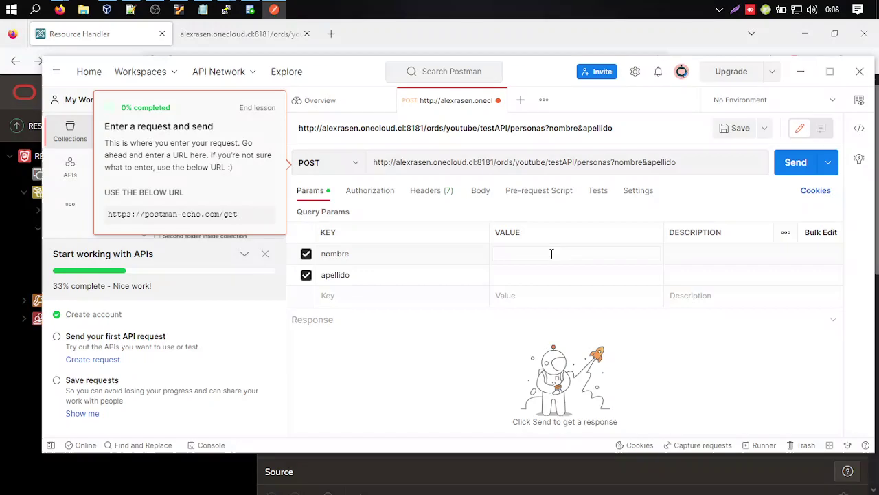
type("Prueba")
left_click(536, 273)
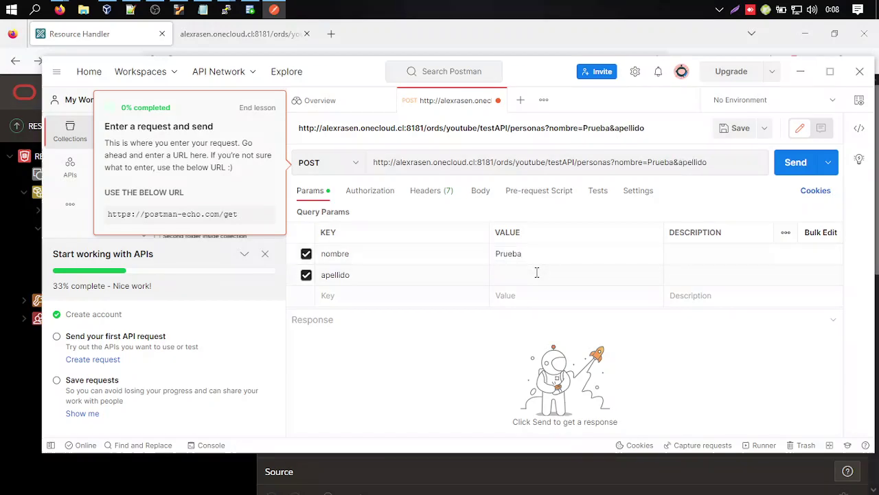
type("POST")
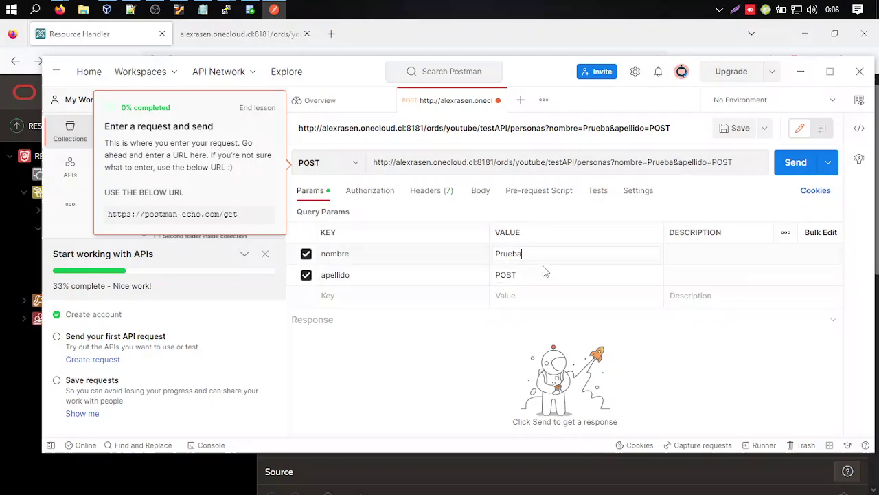
Send the POST request, view the response body as JSON, and end the tutorial lesson.
left_click(795, 162)
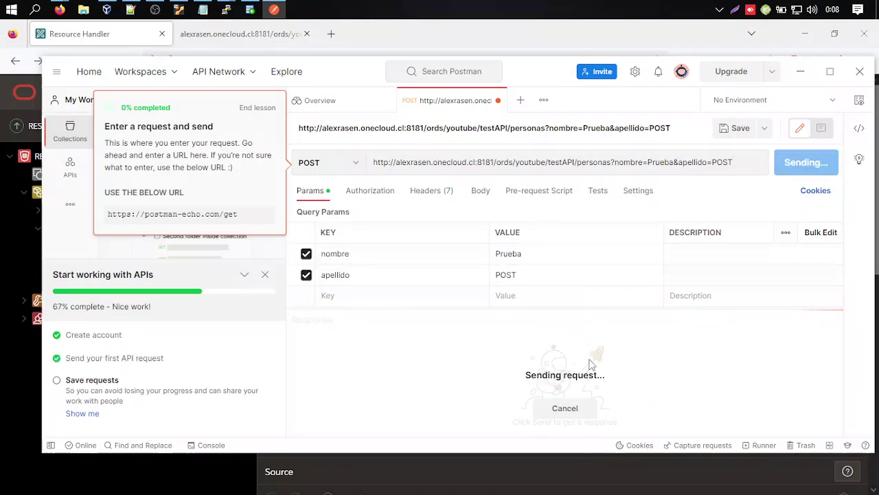
left_click(266, 274)
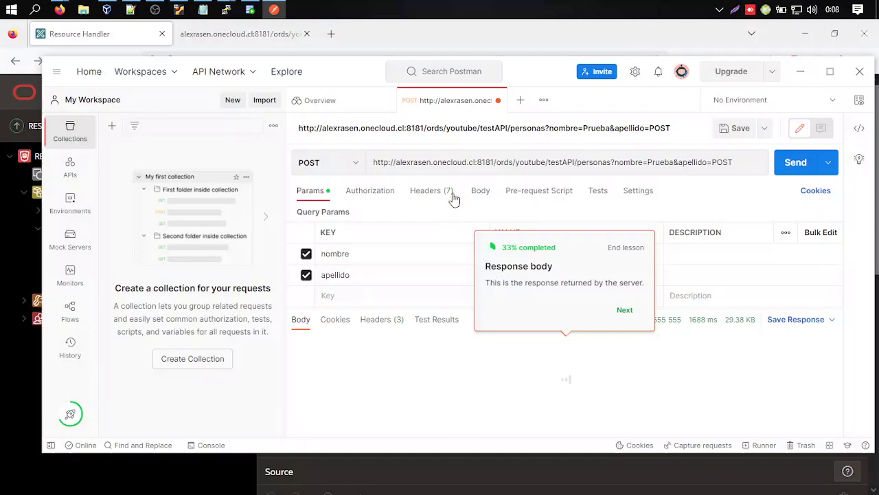
left_click(627, 311)
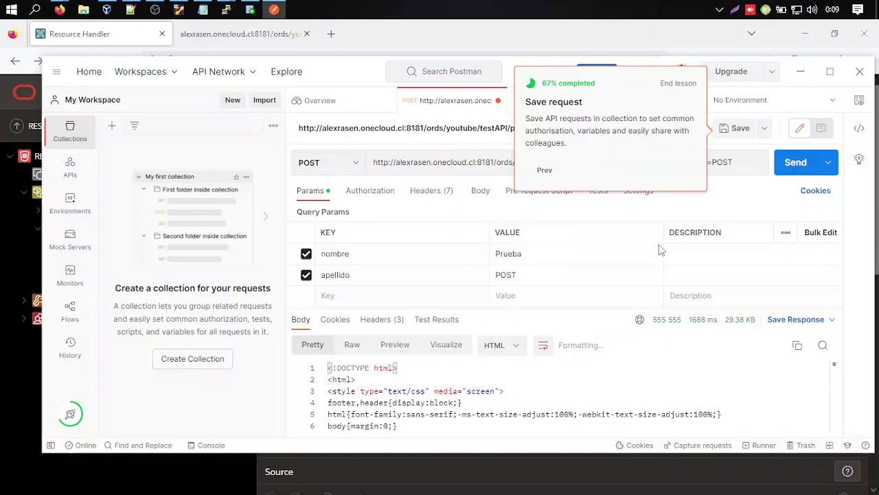
left_click(554, 173)
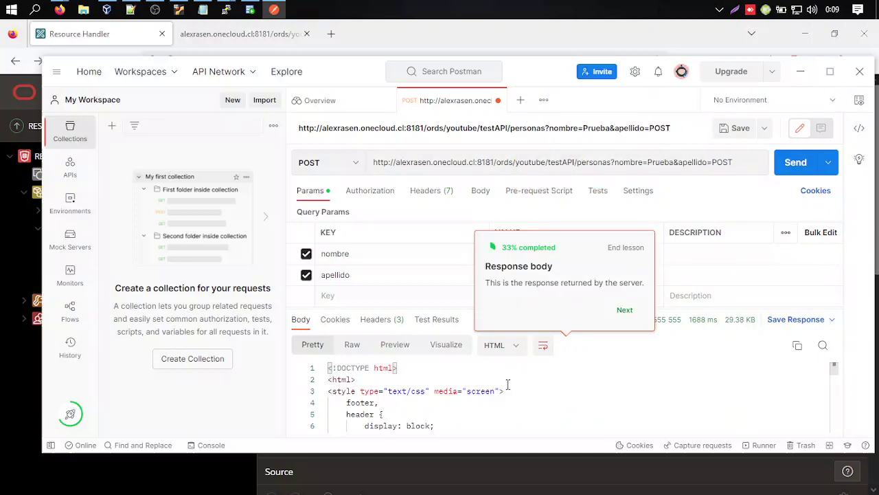
scroll(493, 391, "down", 1)
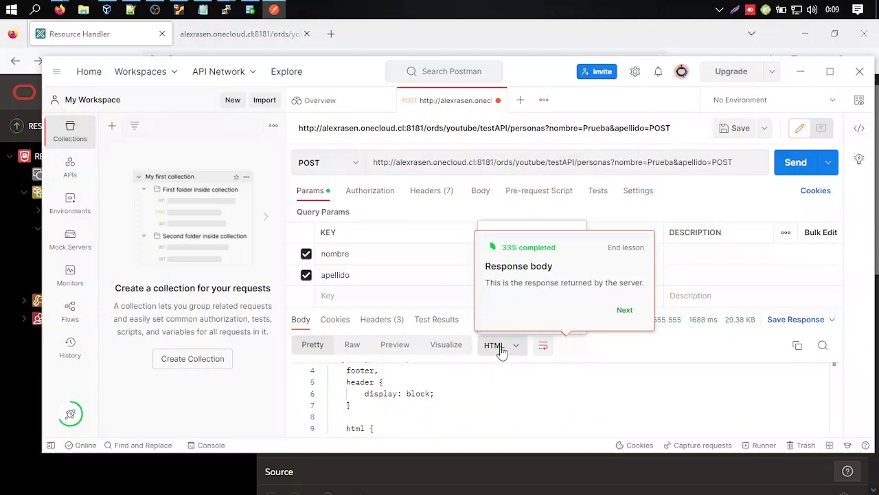
left_click(621, 315)
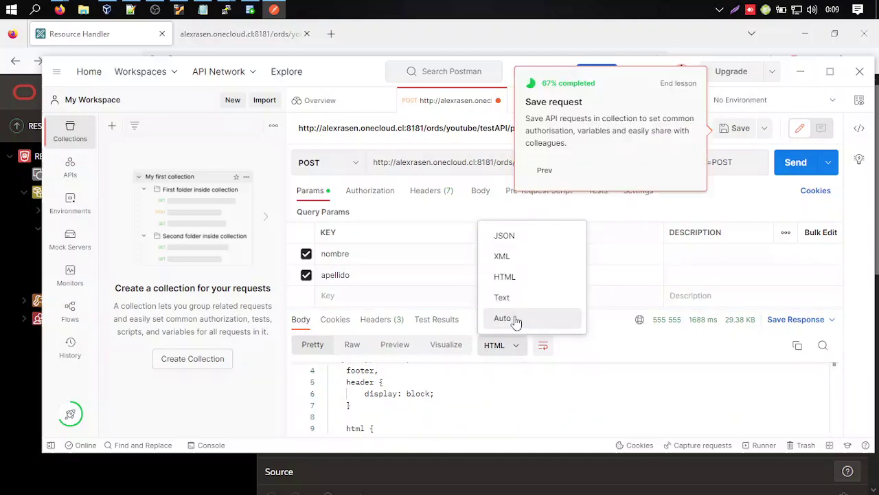
left_click(544, 237)
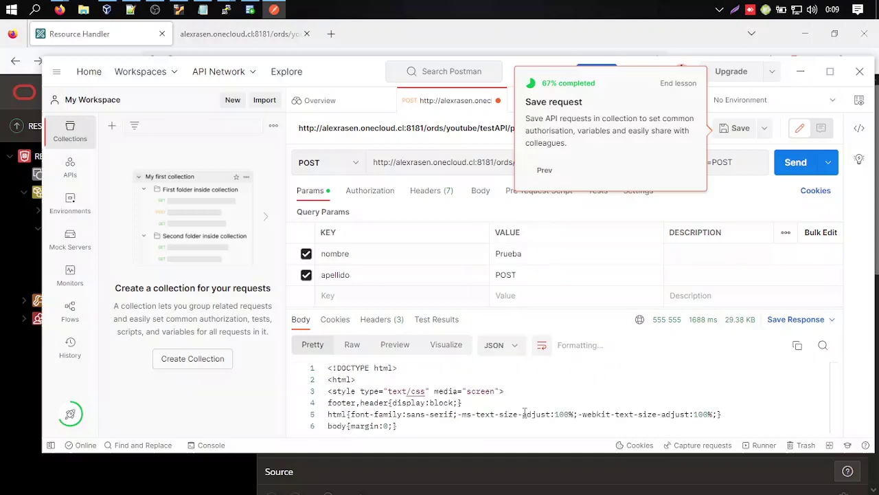
scroll(521, 412, "down", 2)
scroll(522, 412, "up", 2)
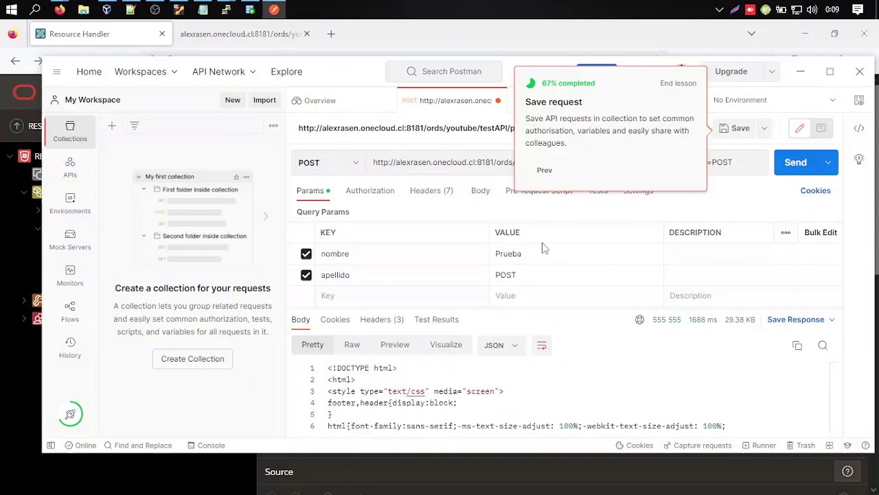
left_click(546, 171)
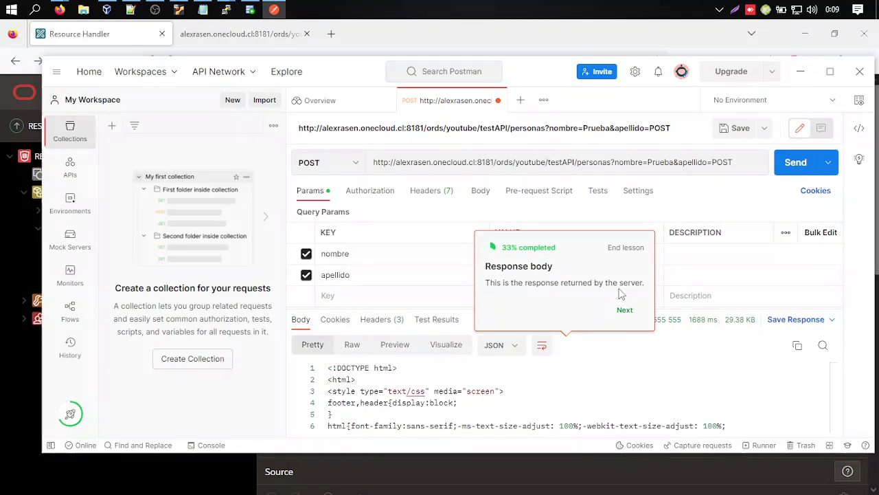
left_click(624, 307)
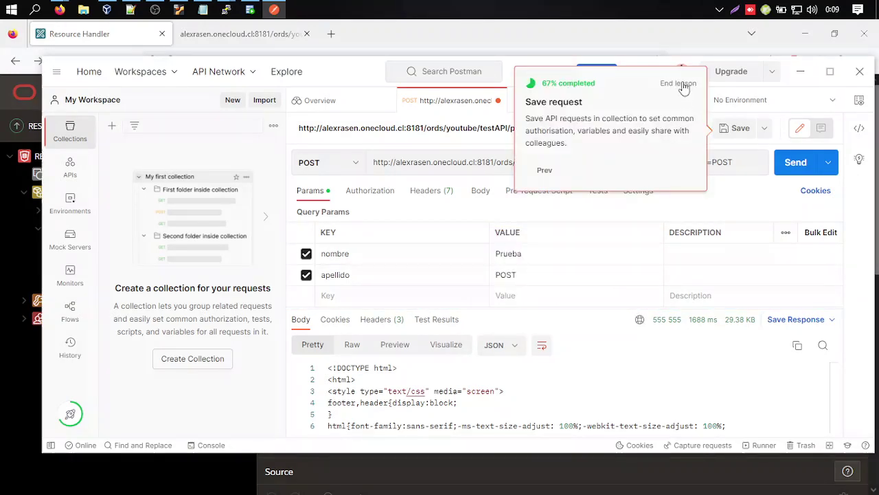
left_click(682, 84)
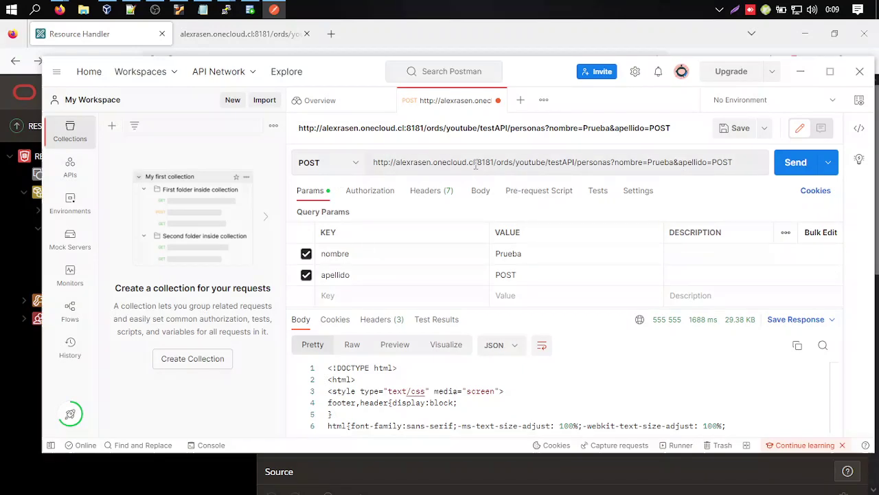
Set the request body to raw and start typing '{ nombre:' in it.
key("alt+Tab")
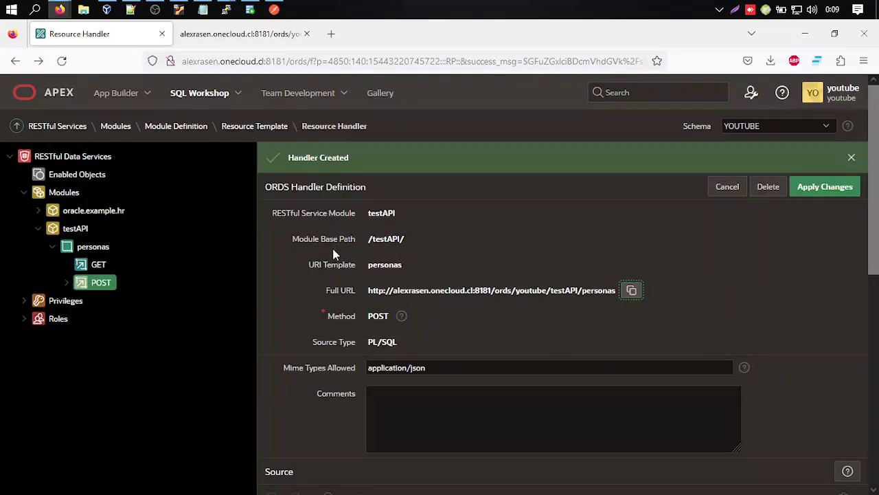
left_click(632, 290)
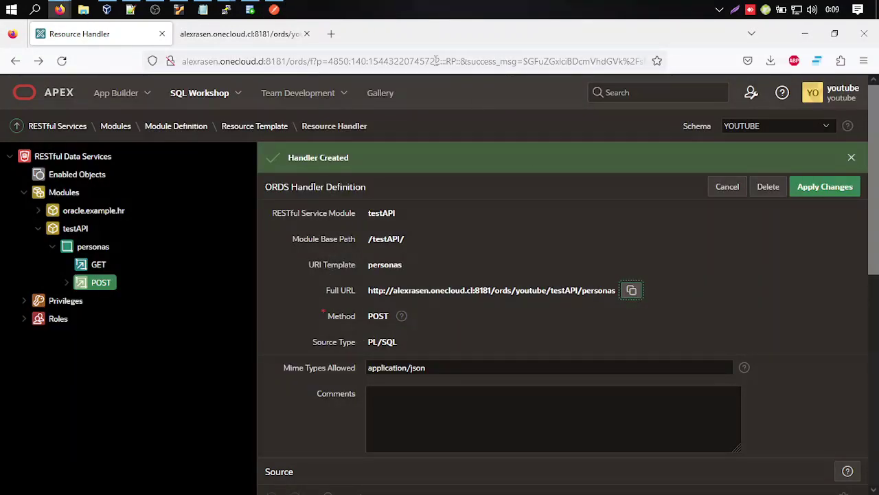
left_click(274, 10)
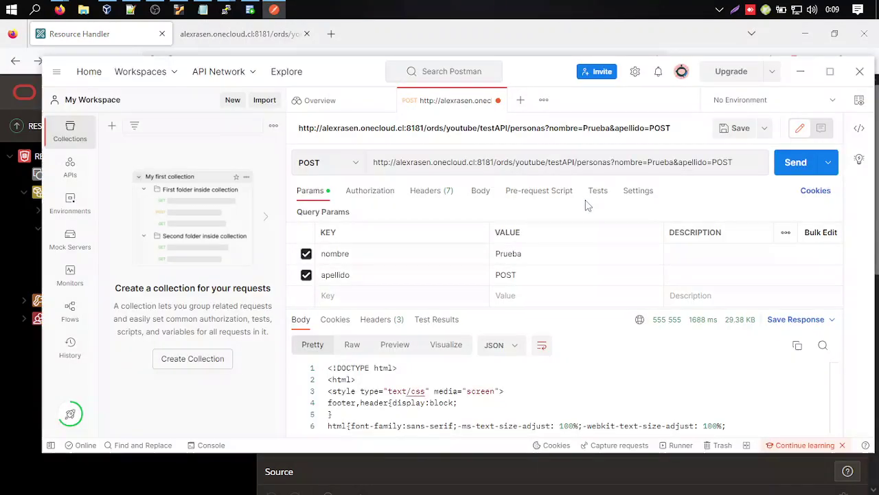
left_click(480, 190)
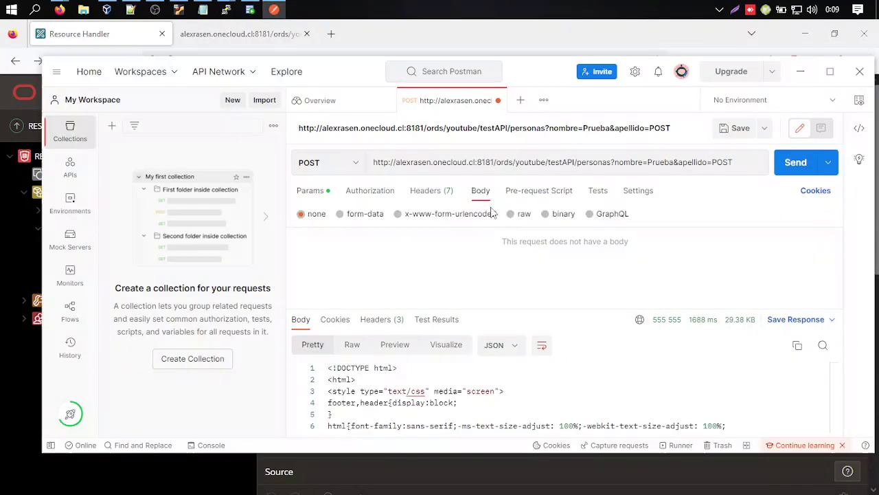
left_click(510, 214)
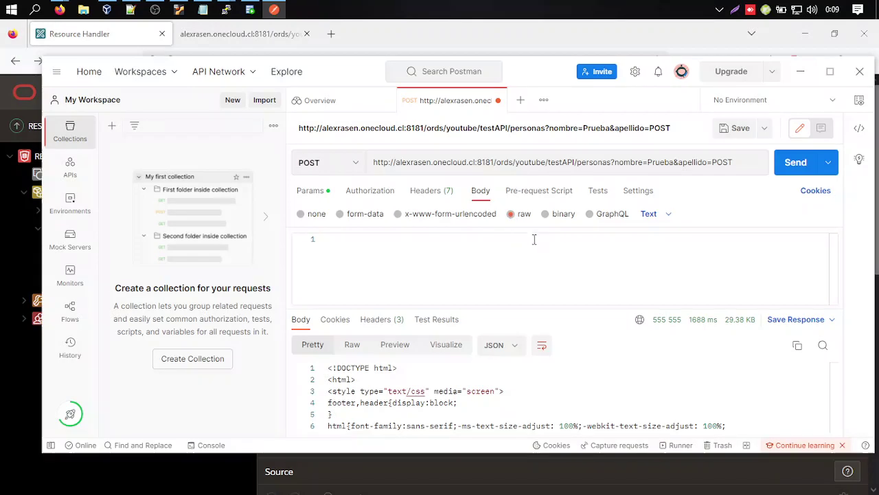
left_click(486, 245)
type("{ ")
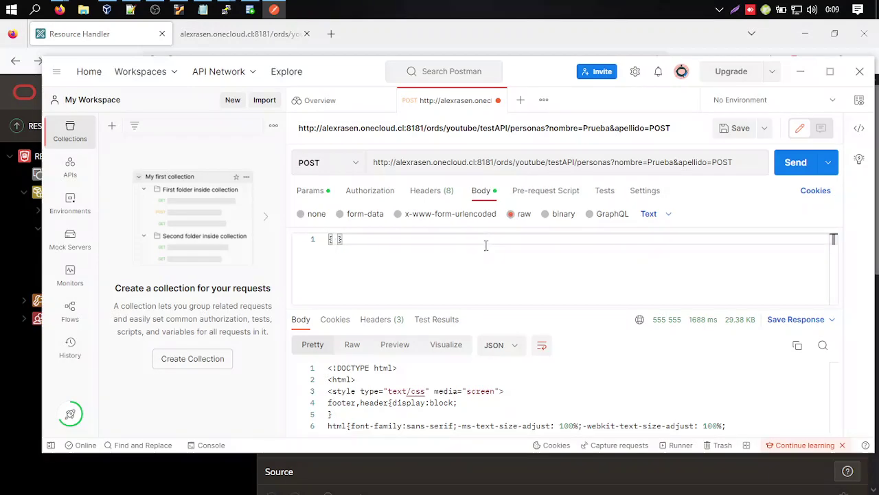
type("nombre:")
left_click(315, 192)
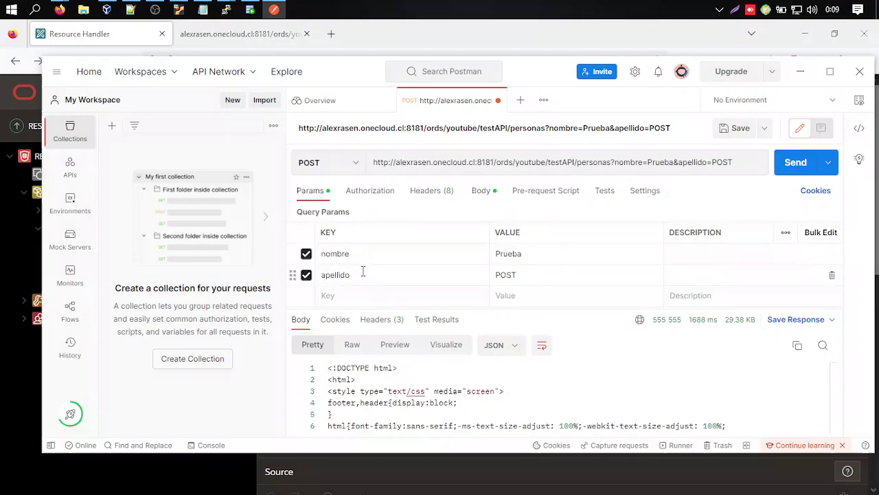
Review the PERSONAS table data in SQL Developer and the handler definition page.
left_click(250, 9)
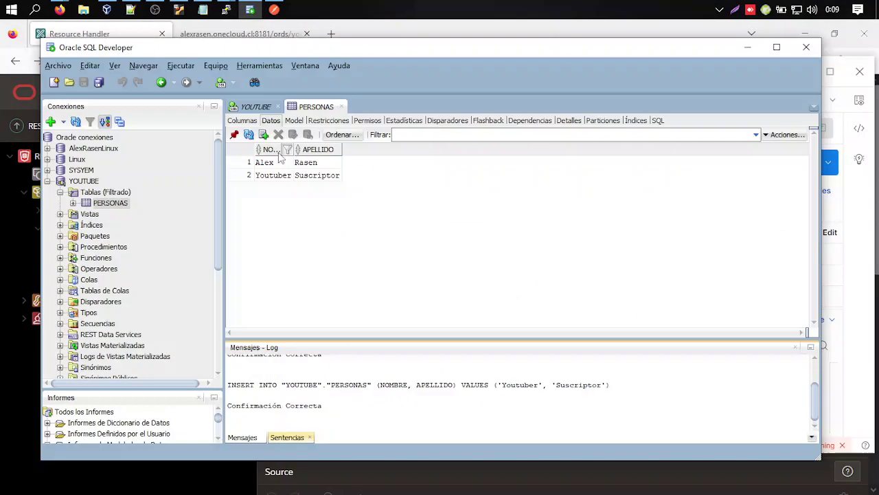
left_click(14, 369)
scroll(343, 367, "down", 10)
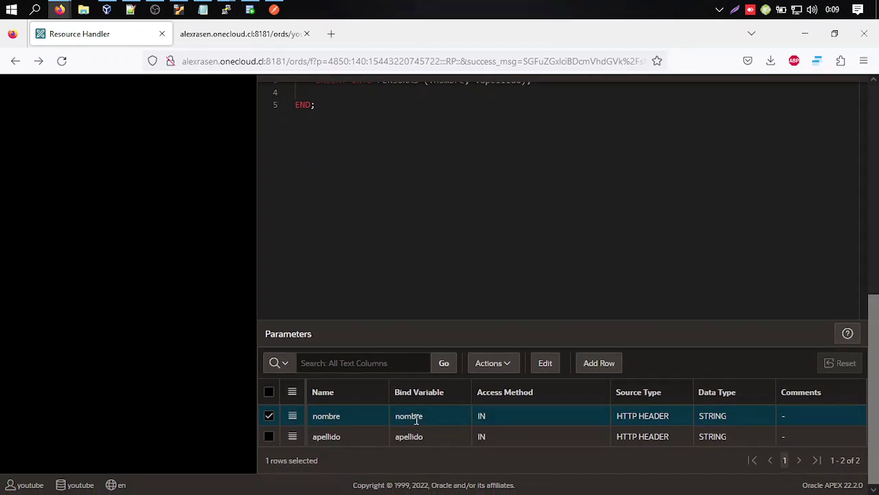
scroll(447, 251, "up", 3)
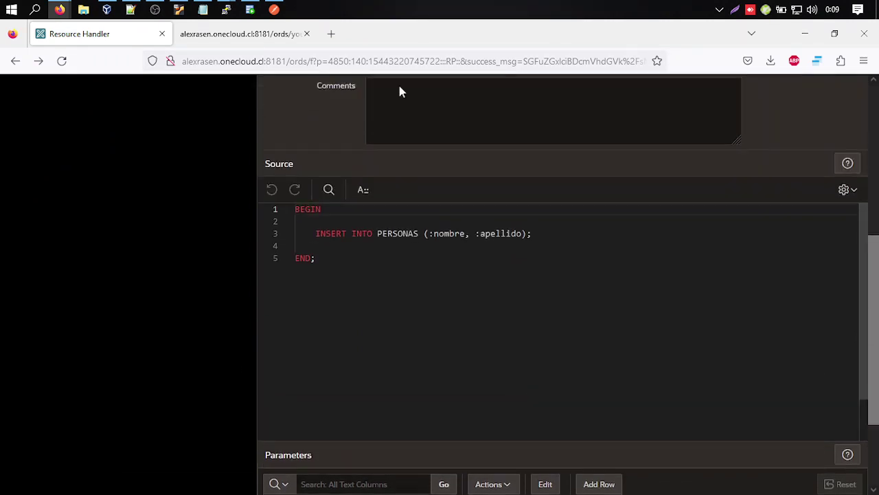
left_click(273, 10)
Wrap the Prueba and POST query values in double quotes, removing a stray character.
left_click(536, 254)
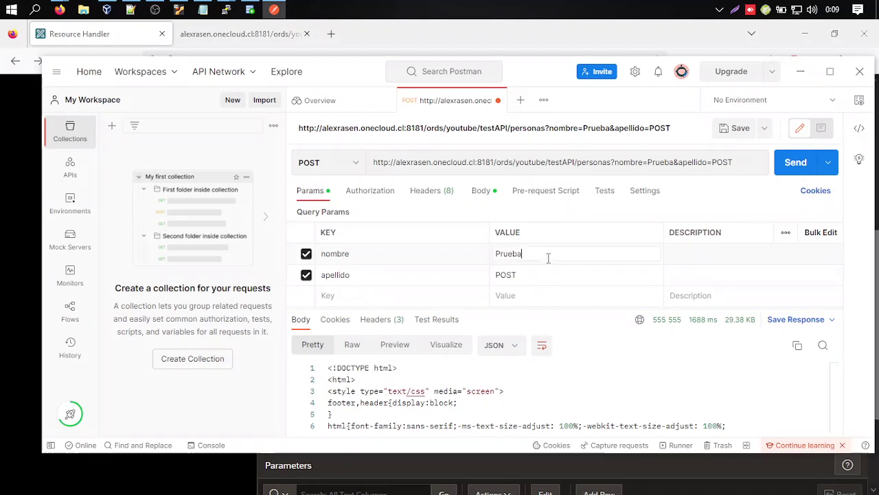
type("\"")
key("Home")
type("\"")
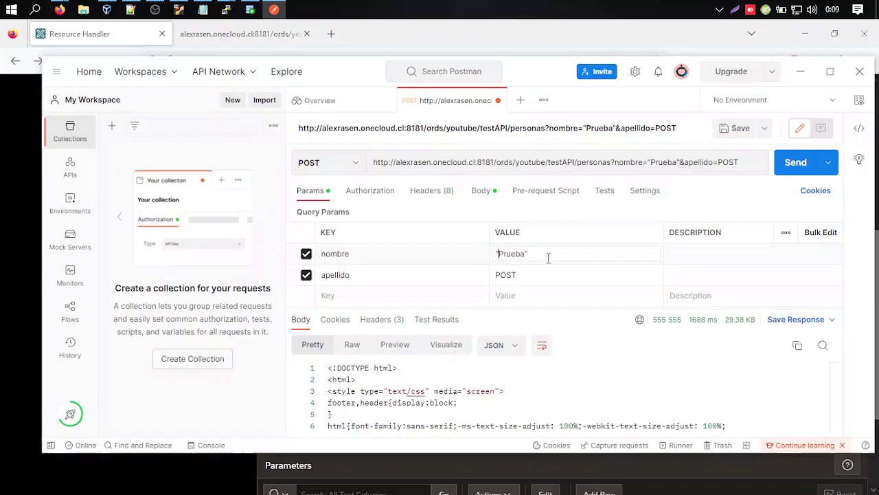
left_click(546, 274)
key("Home")
type("\"")
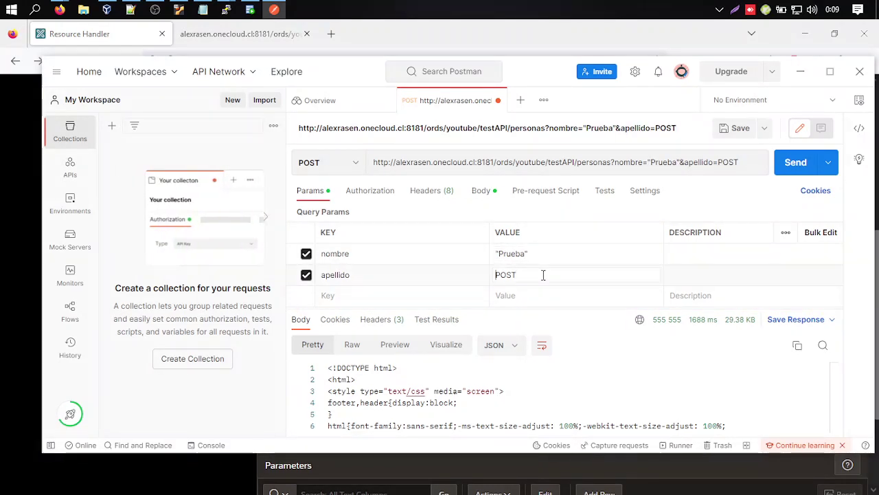
key("End")
type("\"")
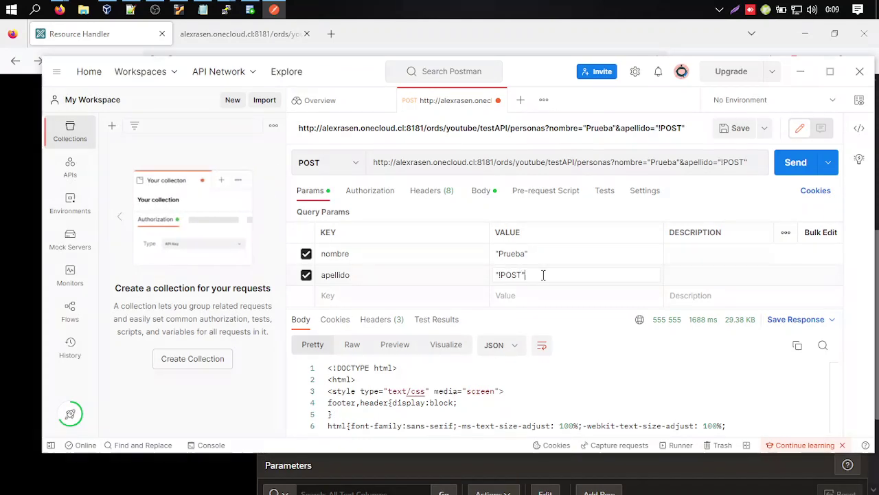
key("Home")
key("Right")
key("Delete")
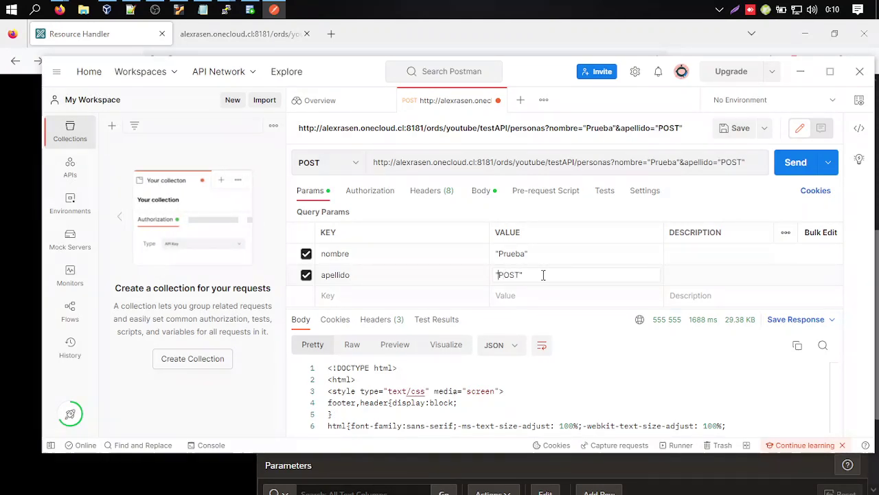
Resend the POST and read the ORA-00928 missing SELECT keyword error in Preview.
left_click(795, 164)
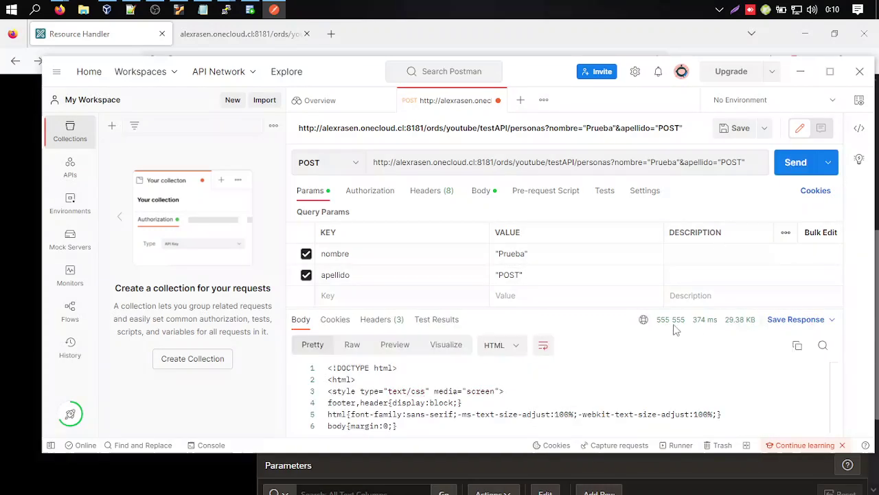
left_click(394, 346)
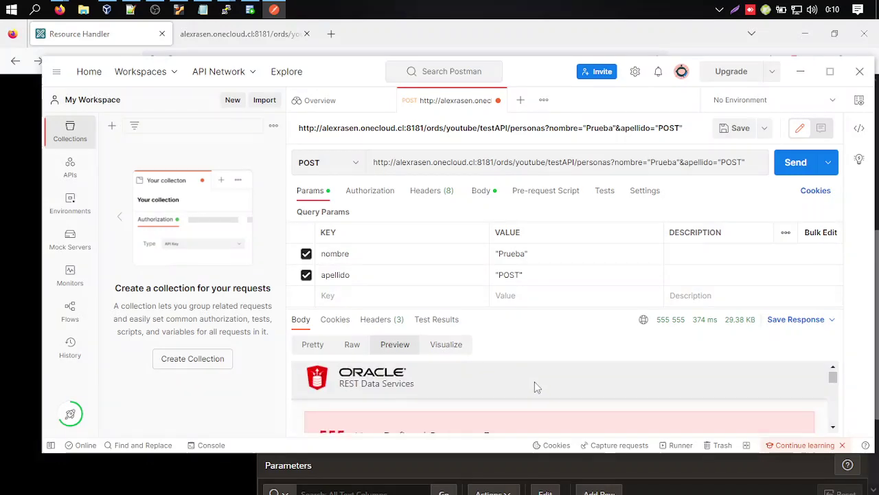
scroll(531, 385, "down", 3)
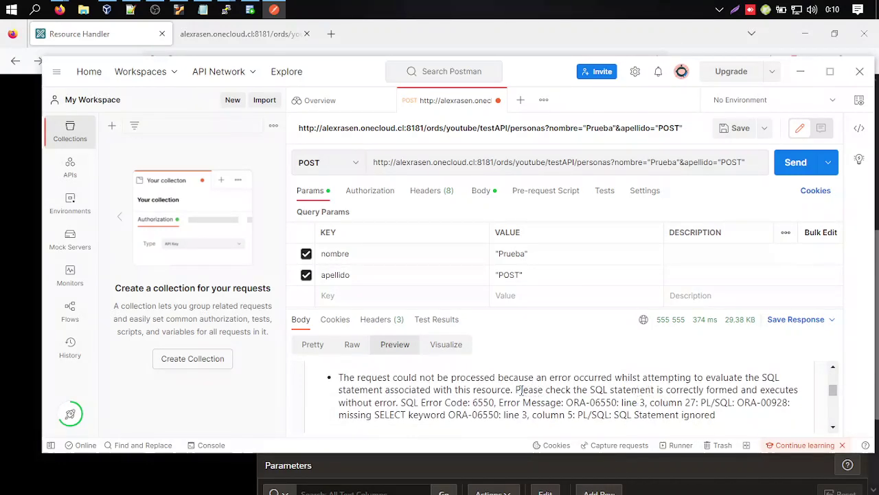
left_click_drag(521, 390, 715, 415)
left_click(397, 34)
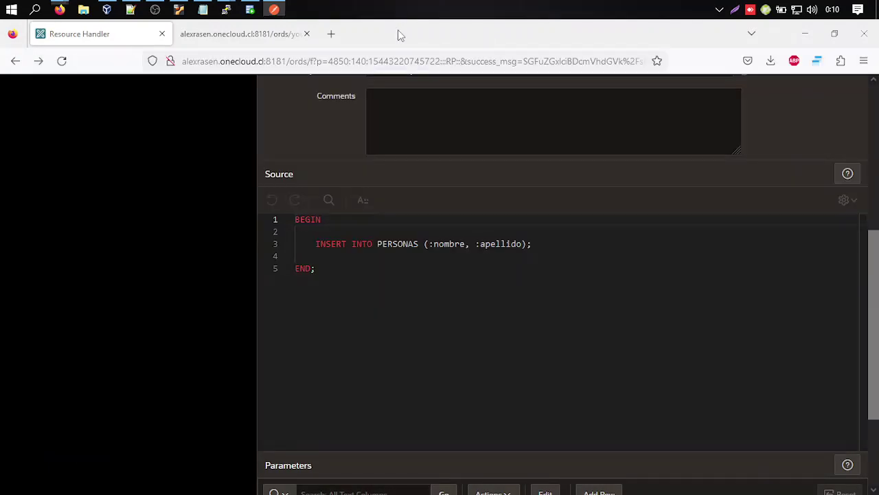
Insert VALUES so line 3 reads INSERT INTO PERSONAS VALUES (:nombre, :apellido), then apply changes.
left_click(355, 269)
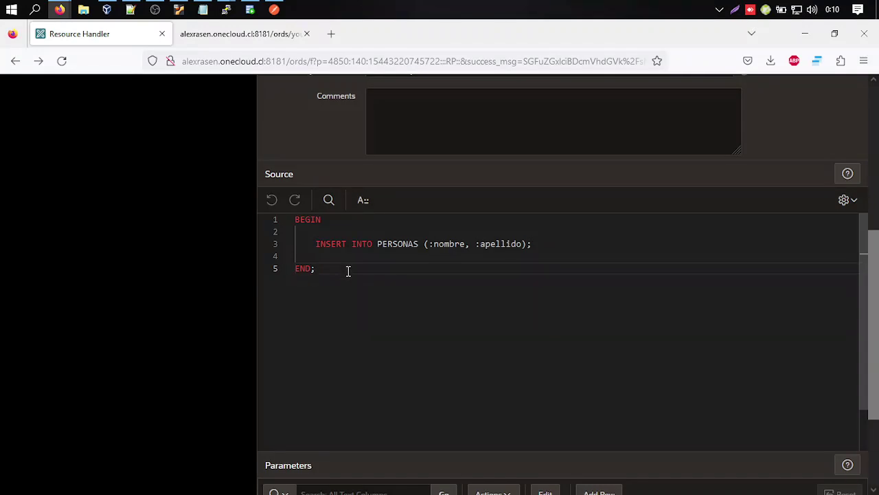
left_click(424, 244)
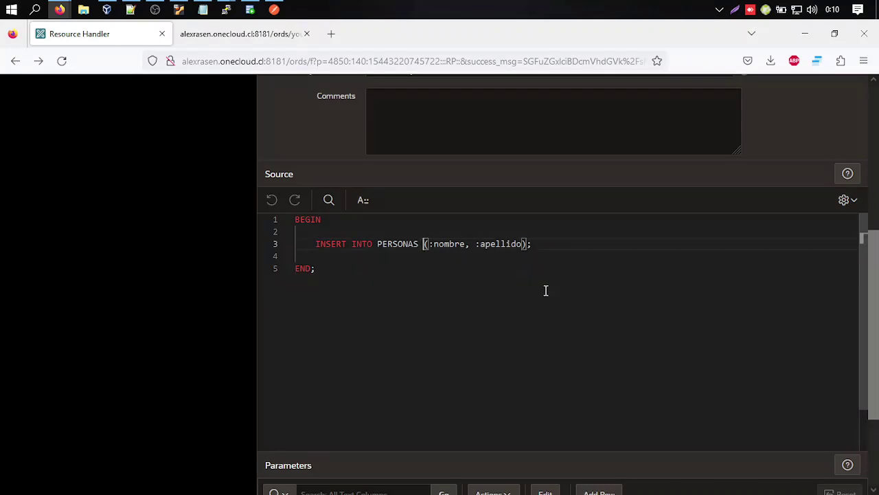
type("VALUES")
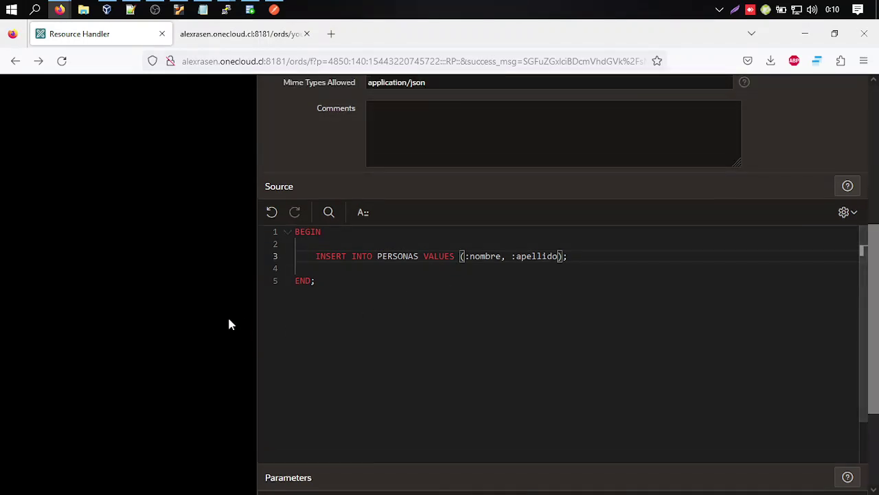
scroll(229, 323, "up", 4)
left_click(815, 155)
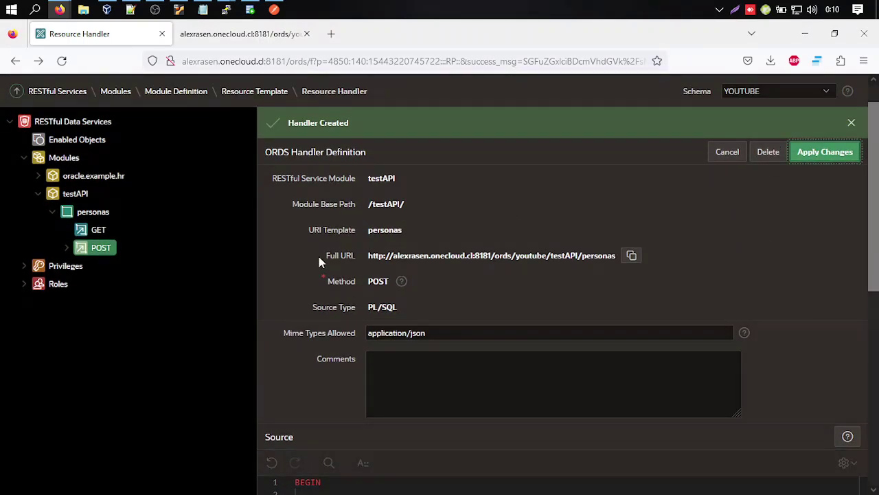
scroll(320, 259, "down", 3)
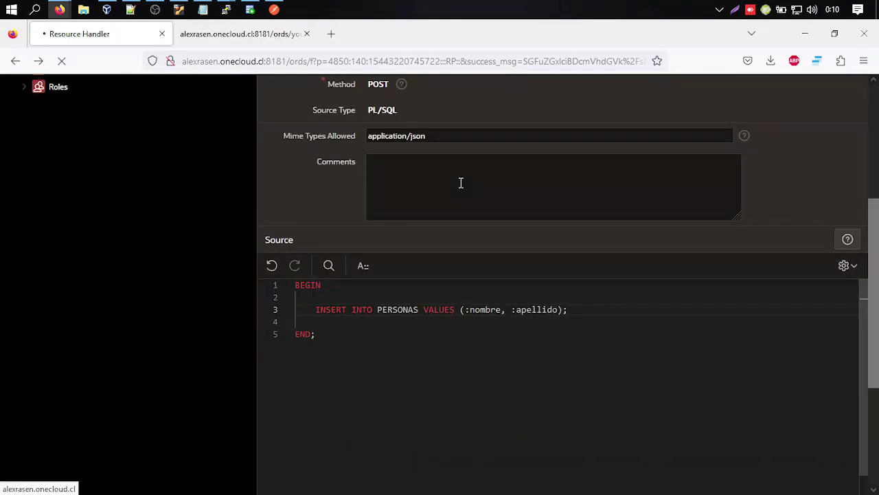
key("alt+Tab")
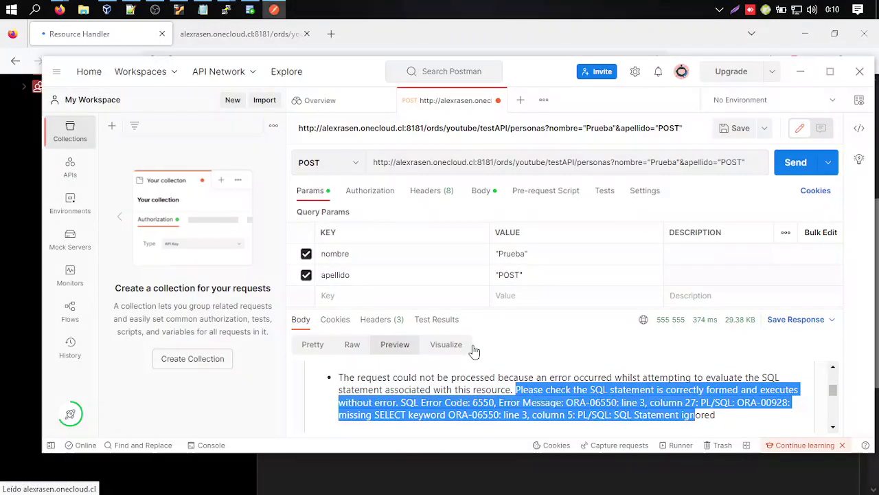
Resend the POST for 200 OK and check the new "Prueba" "POST" row in PERSONAS.
left_click(795, 163)
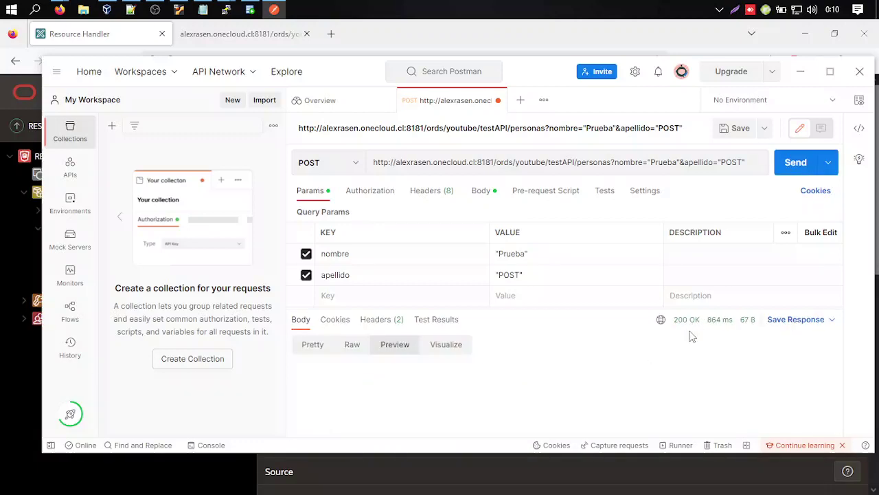
left_click(249, 9)
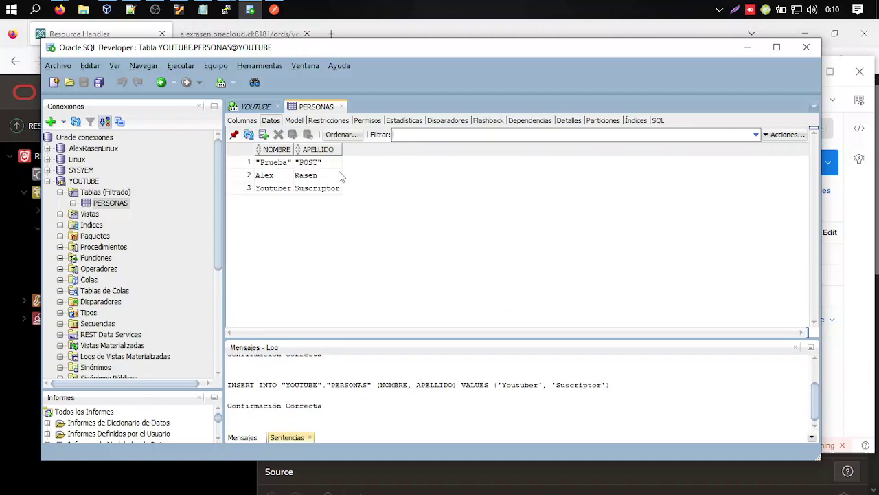
left_click_drag(294, 149, 373, 150)
left_click_drag(493, 46, 476, 49)
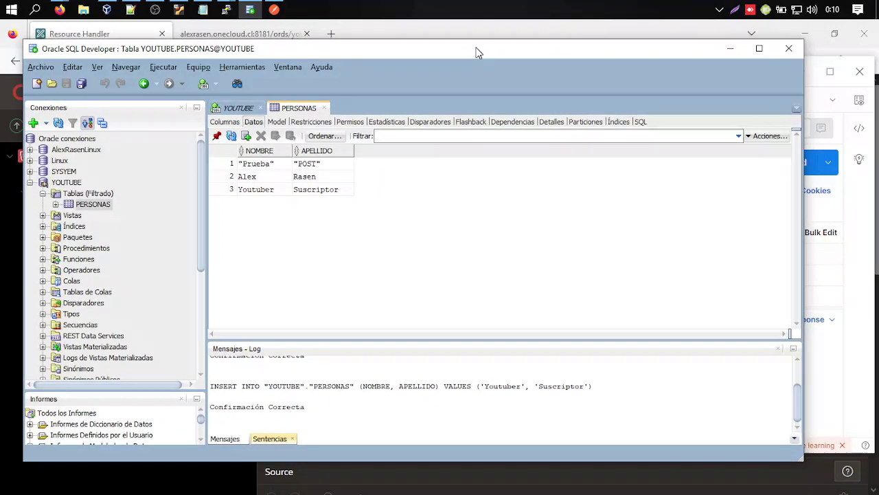
left_click(472, 34)
scroll(334, 344, "down", 4)
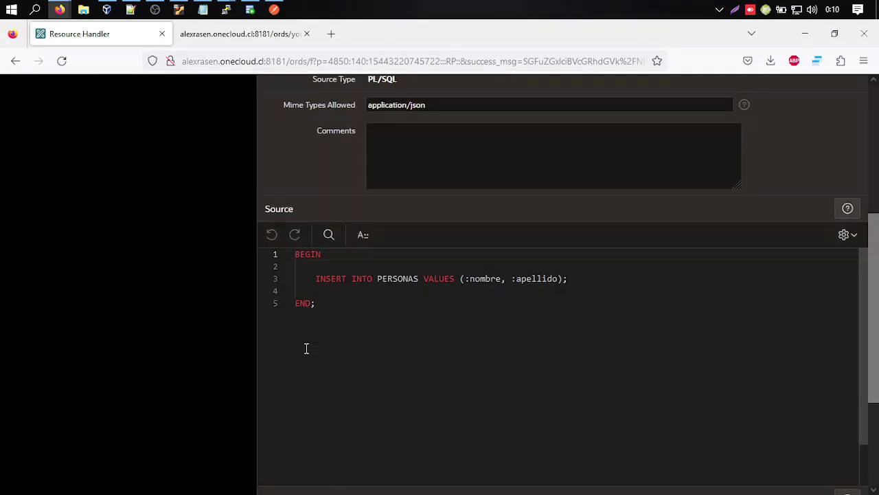
left_click_drag(591, 279, 305, 278)
left_click(389, 301)
key("ctrl+a")
scroll(218, 305, "up", 3)
scroll(218, 305, "up", 2)
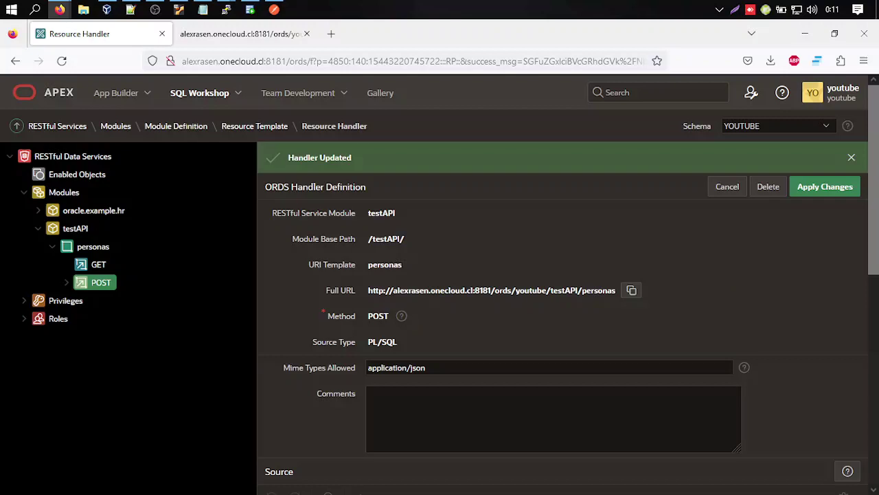
key("alt+Tab")
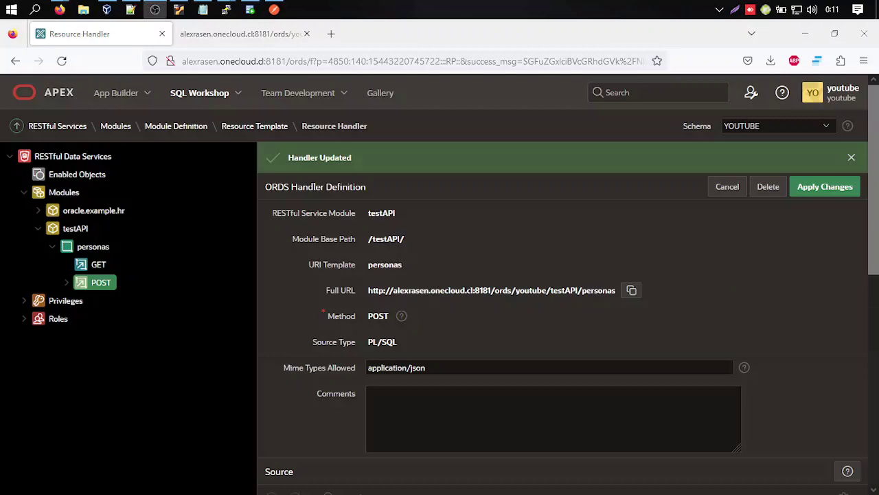